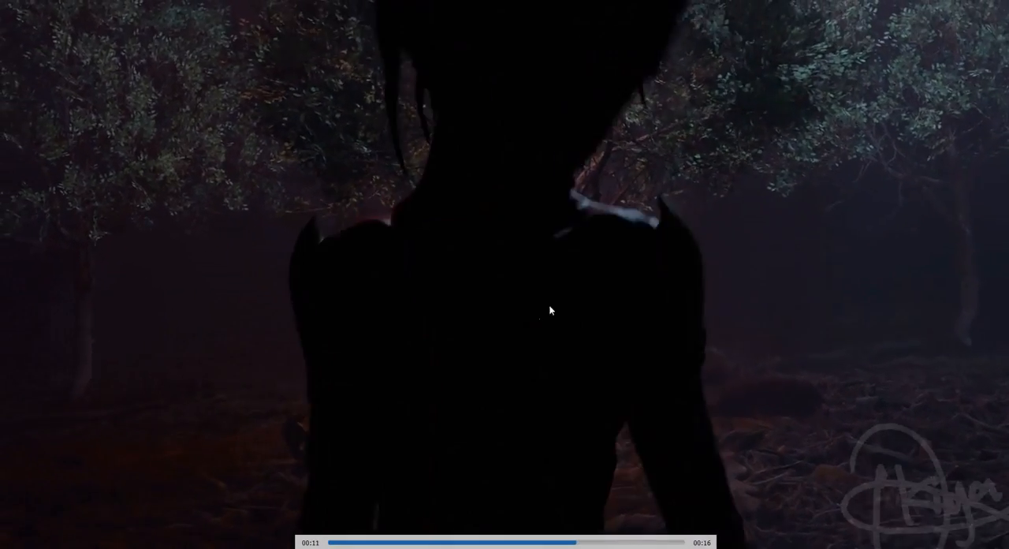
# Leave full-screen playback, close the video player and dismiss Blender's splash screen.
pyautogui.doubleClick(615, 266)
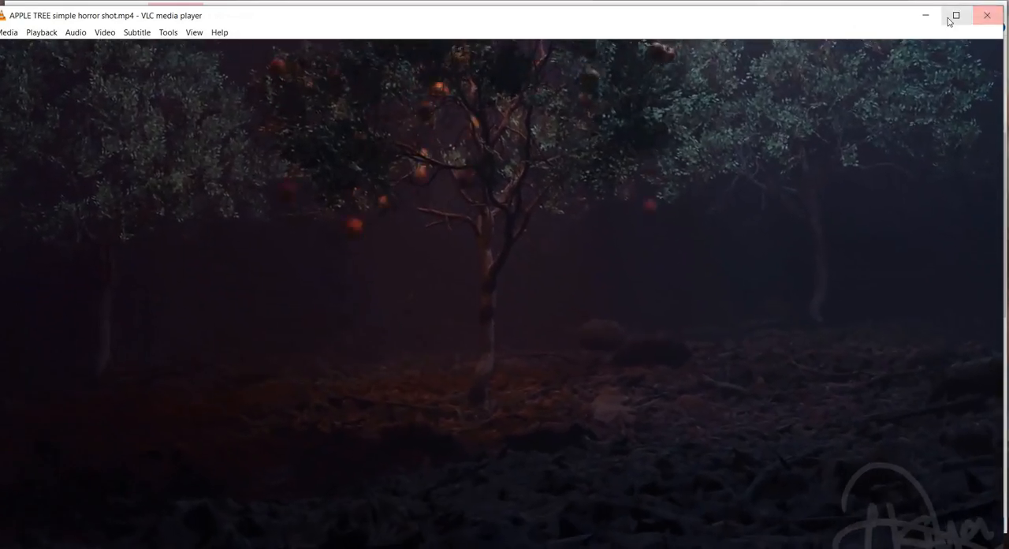
pyautogui.click(986, 19)
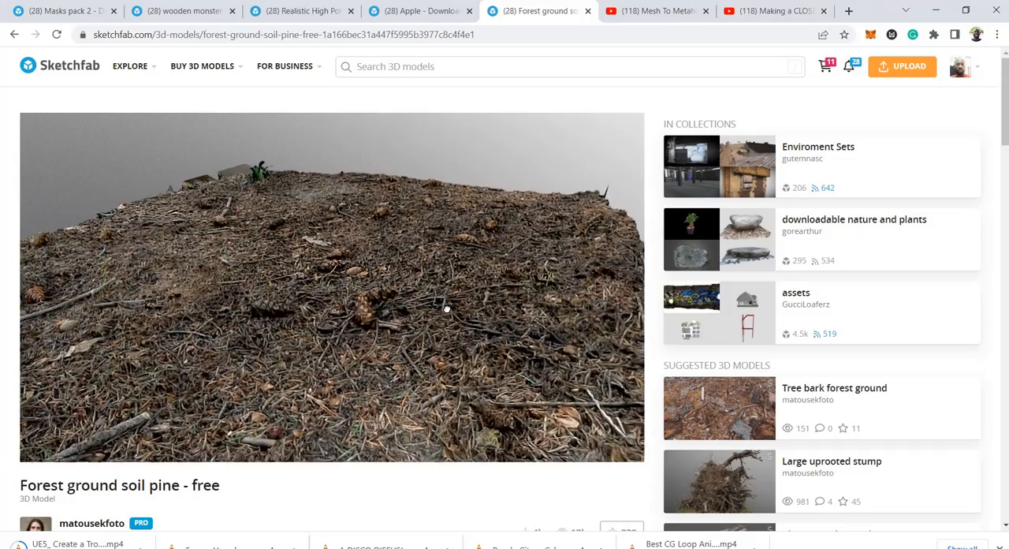
pyautogui.moveTo(446, 309); pyautogui.dragTo(340, 294)
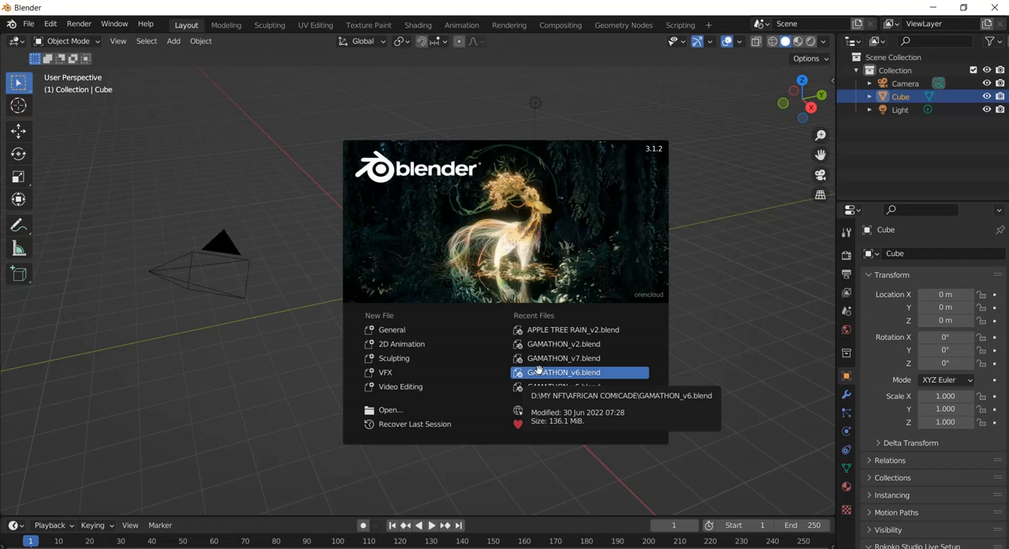
pyautogui.click(718, 256)
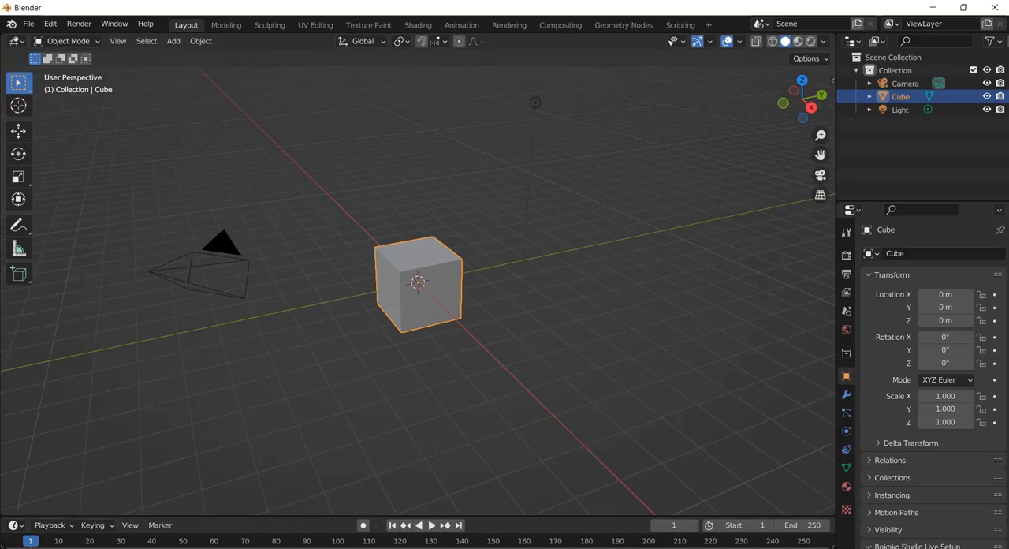
# Switch to the browser, review the download formats of the "Forest ground soil pine - free" model on Sketchfab, and return to Blender.
pyautogui.click(233, 546)
pyautogui.moveTo(400, 344)
pyautogui.mouseDown()
pyautogui.moveTo(387, 331)
pyautogui.moveTo(404, 332)
pyautogui.mouseUp()
pyautogui.scroll(-5, 405, 332)
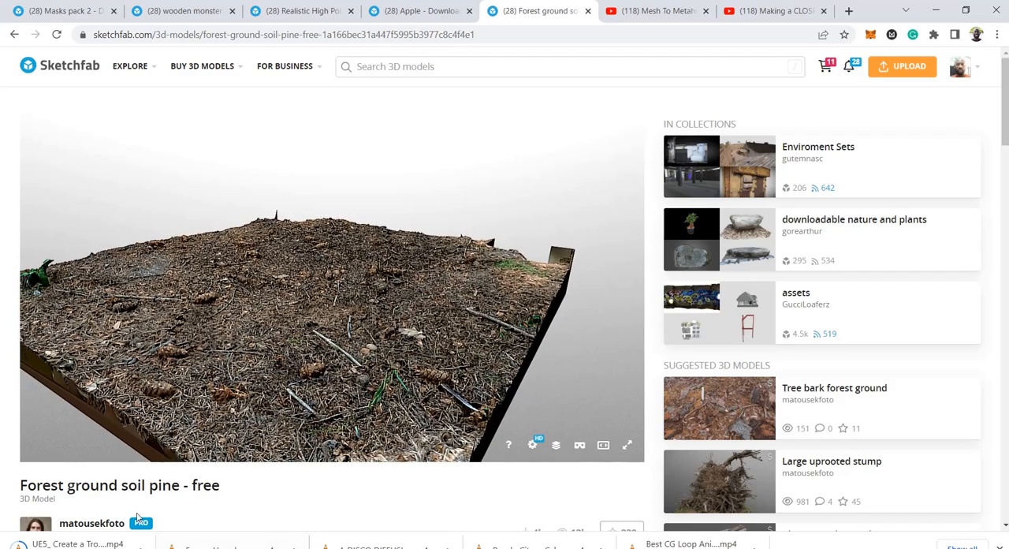
pyautogui.scroll(-2, 260, 490)
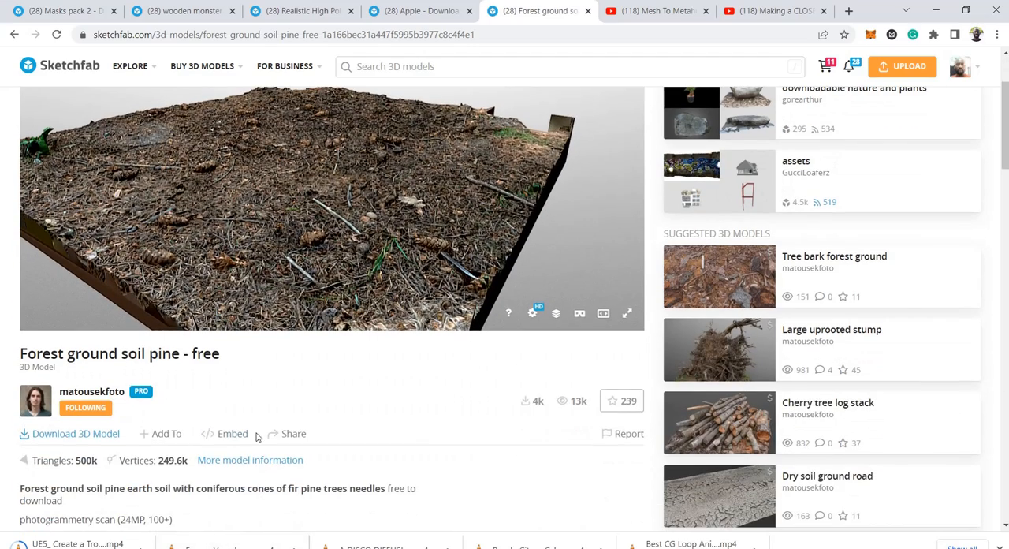
pyautogui.click(82, 437)
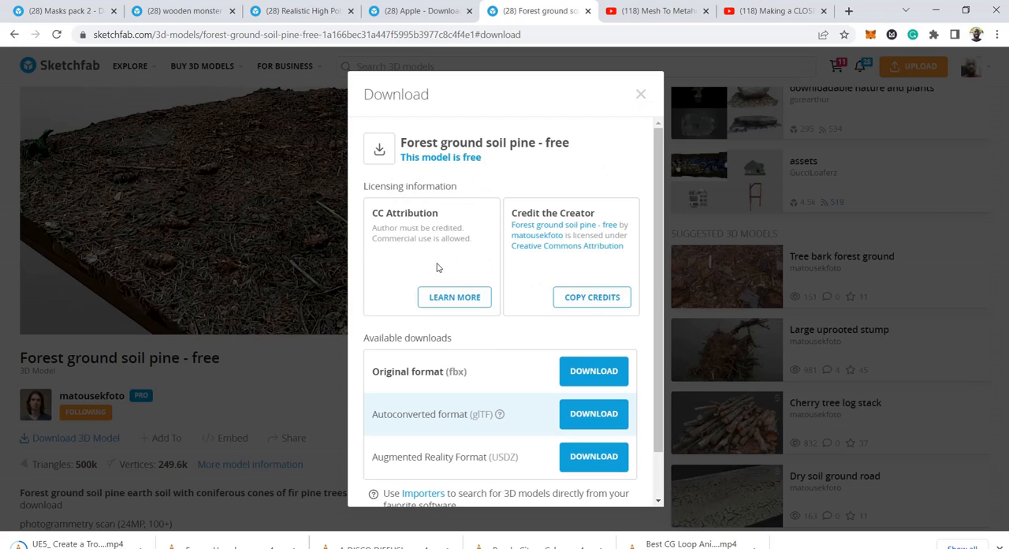
pyautogui.click(641, 96)
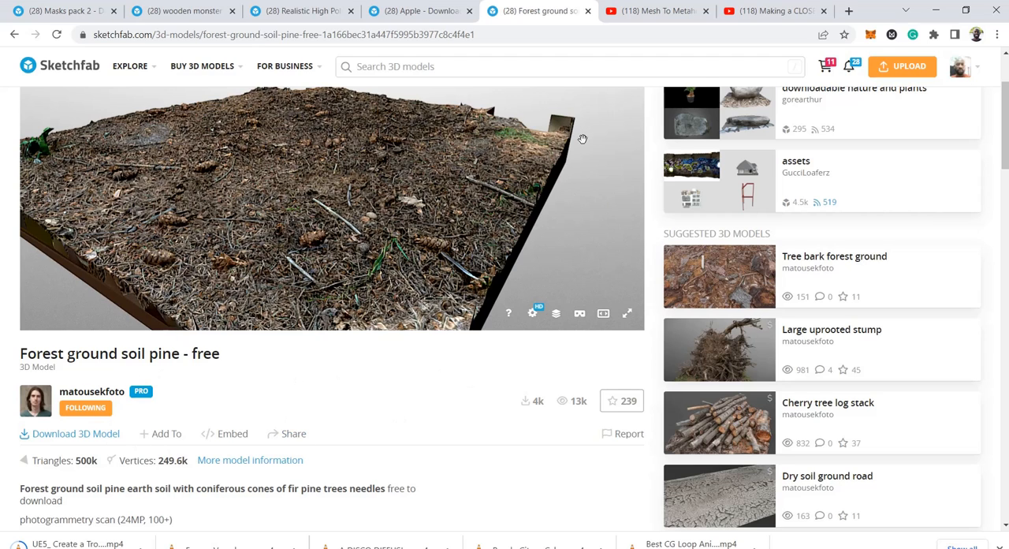
pyautogui.click(936, 11)
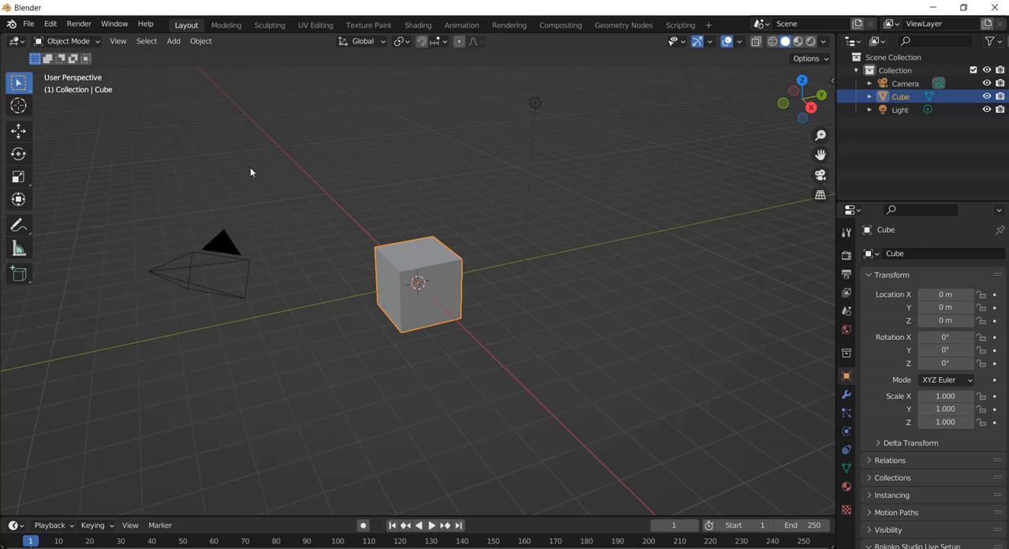
# Delete the default cube and open the FBX import dialog.
pyautogui.press('Delete')
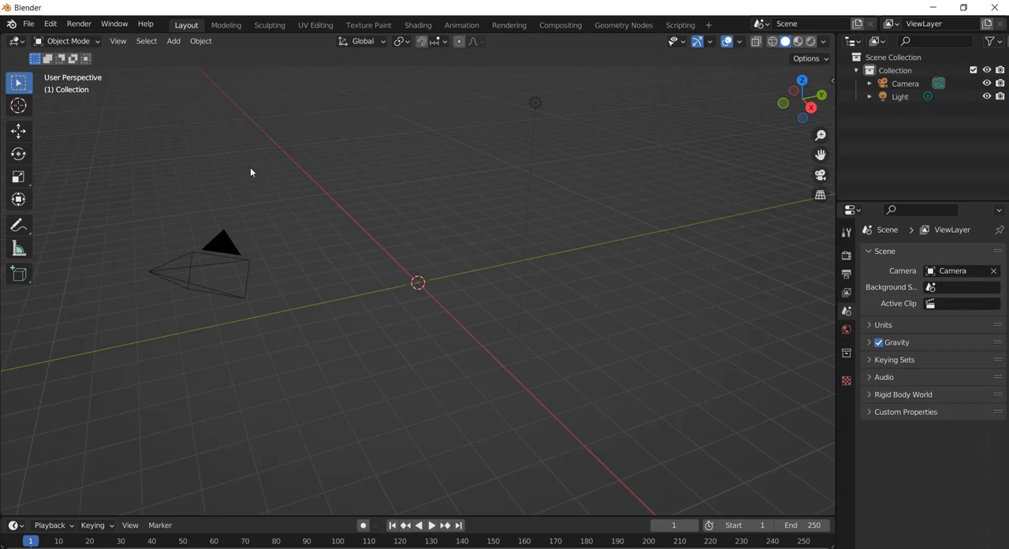
pyautogui.click(28, 25)
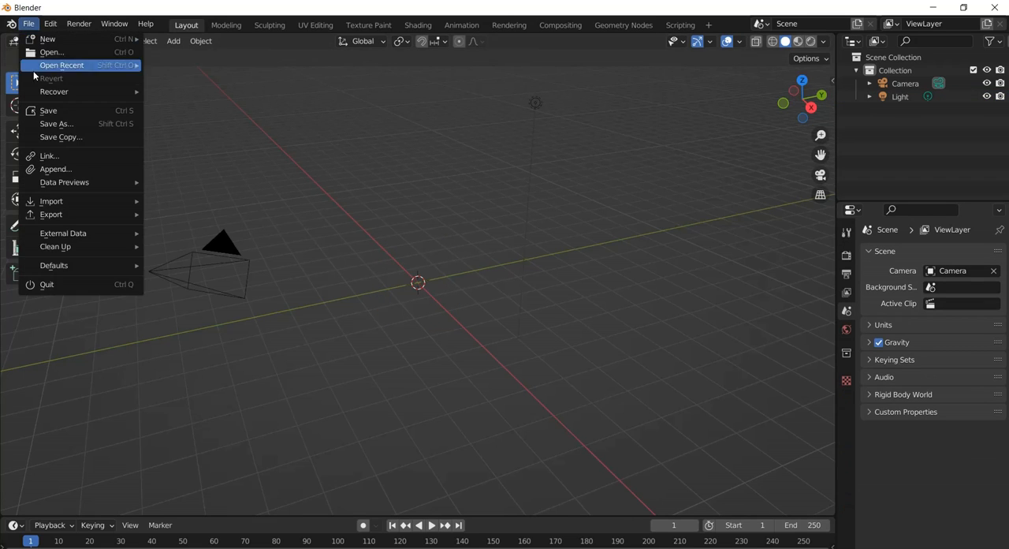
pyautogui.moveTo(77, 200)
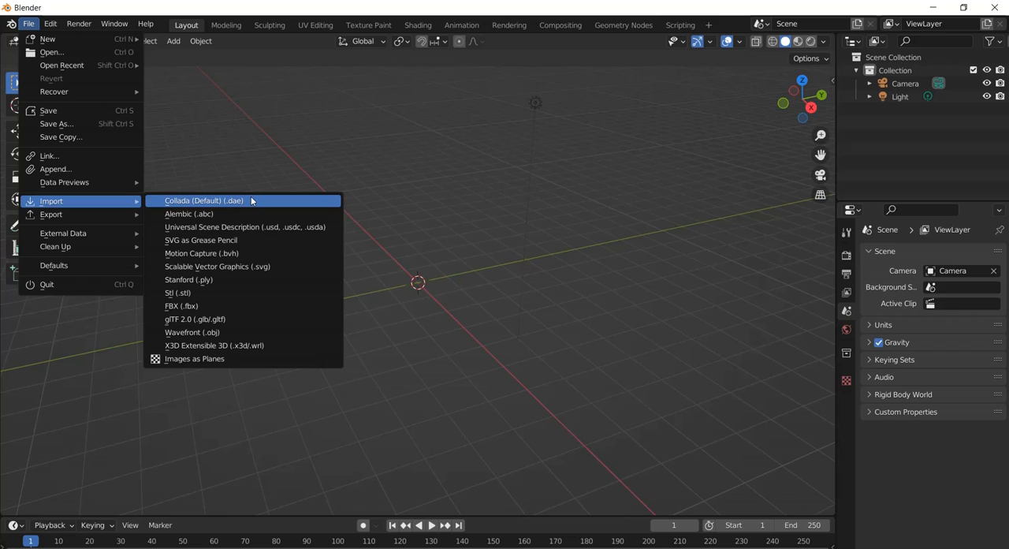
pyautogui.click(237, 304)
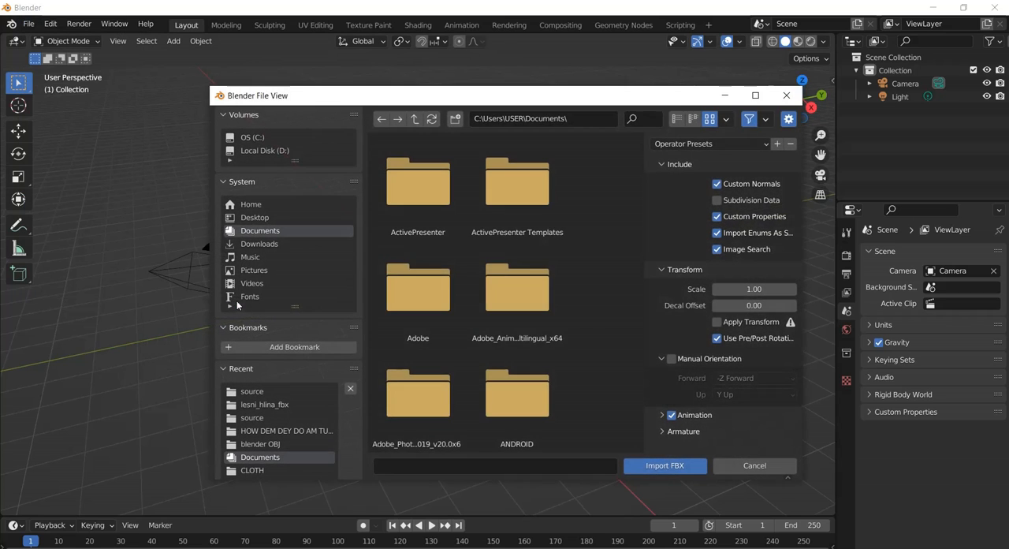
# Import lesni_hlina.fbx from the forest-ground-soil-pine-free source folder inside APPLE TREE RAIN.
pyautogui.click(272, 432)
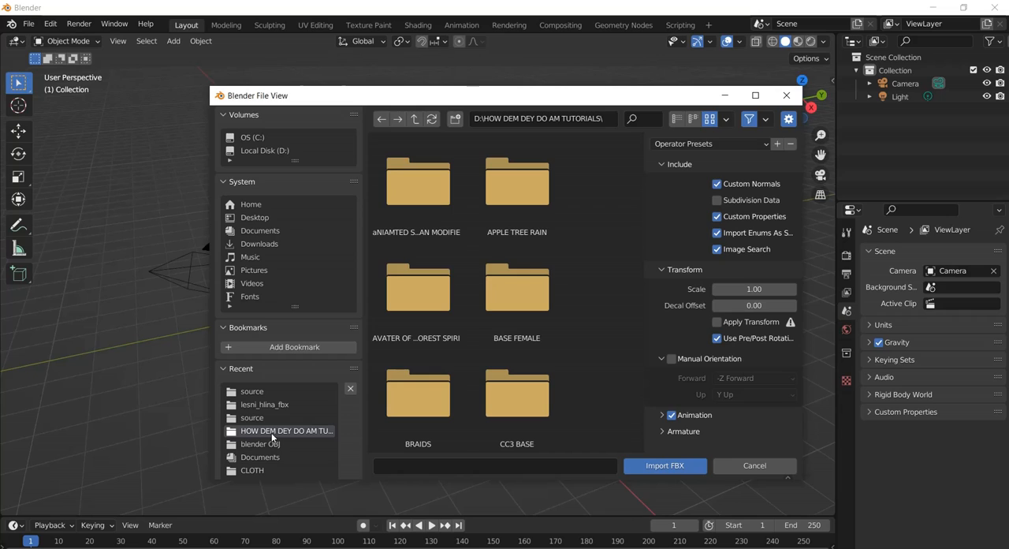
pyautogui.doubleClick(527, 188)
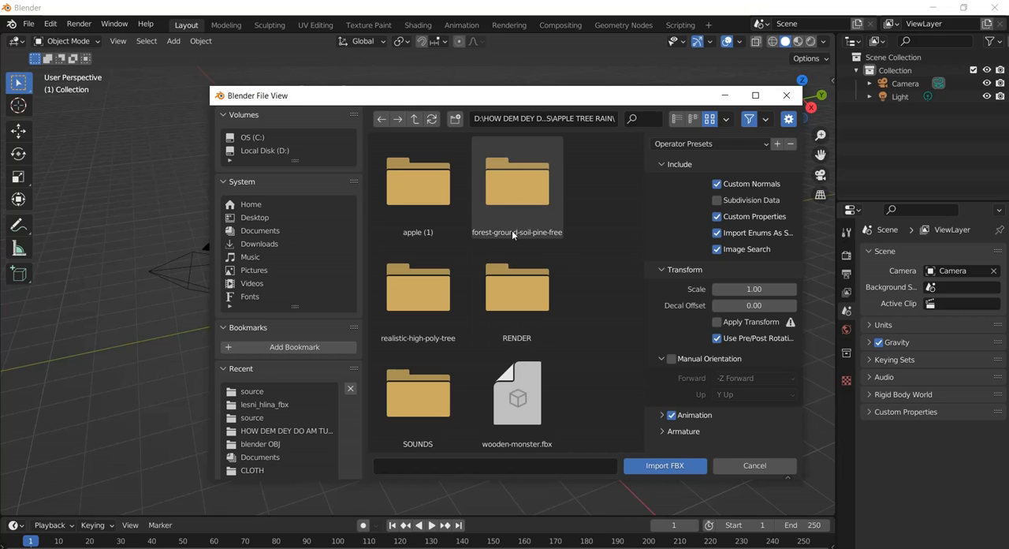
pyautogui.doubleClick(534, 172)
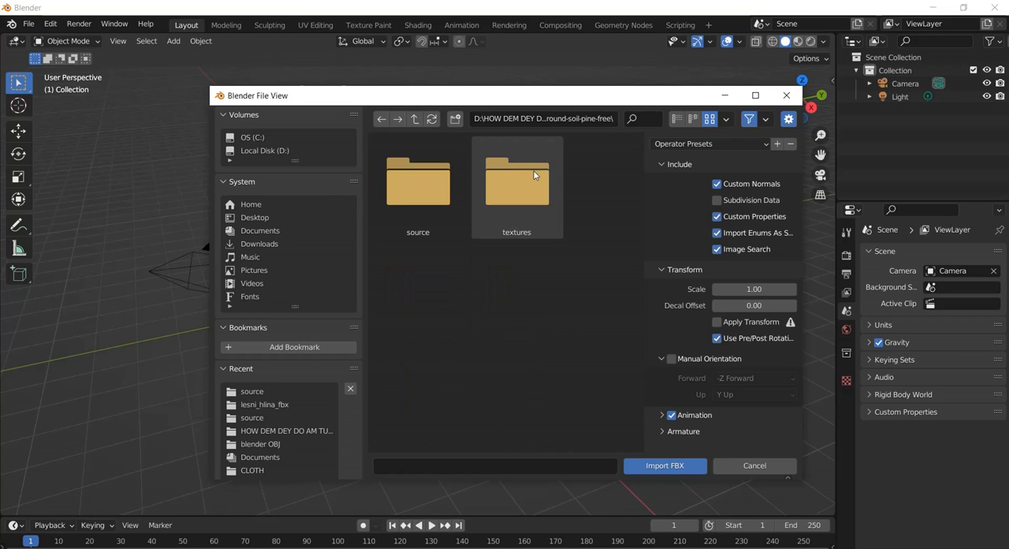
pyautogui.click(417, 172)
pyautogui.doubleClick(416, 172)
pyautogui.doubleClick(416, 170)
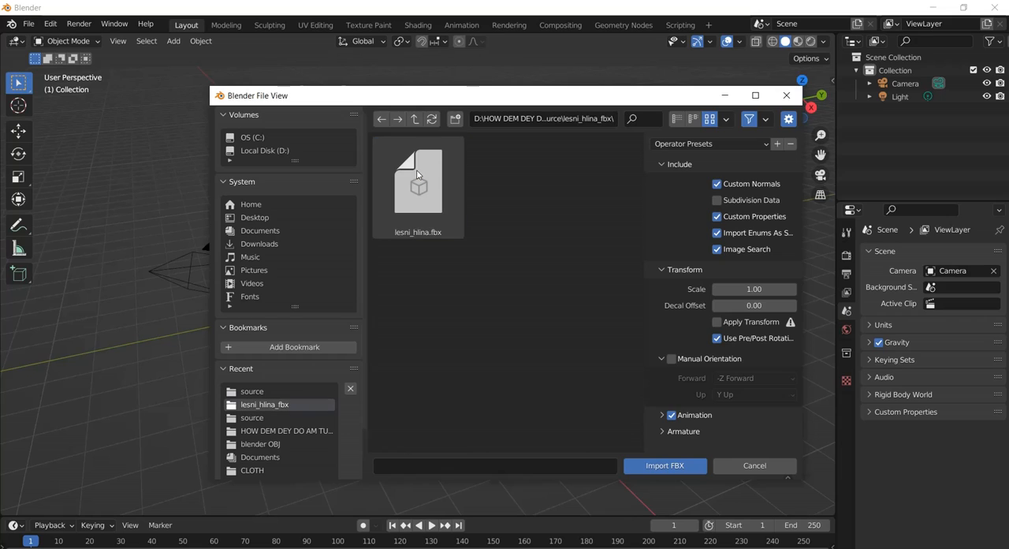
pyautogui.click(423, 186)
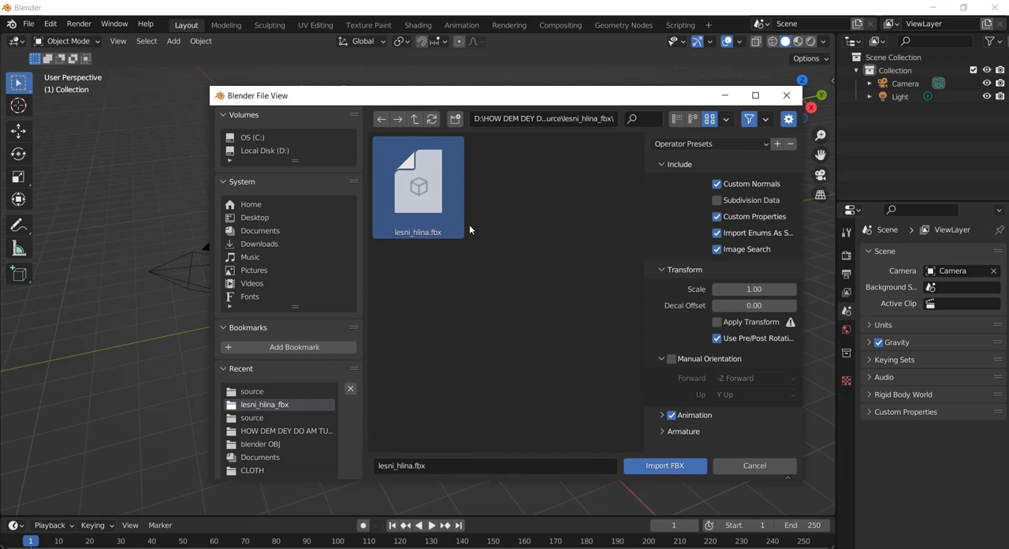
pyautogui.click(652, 466)
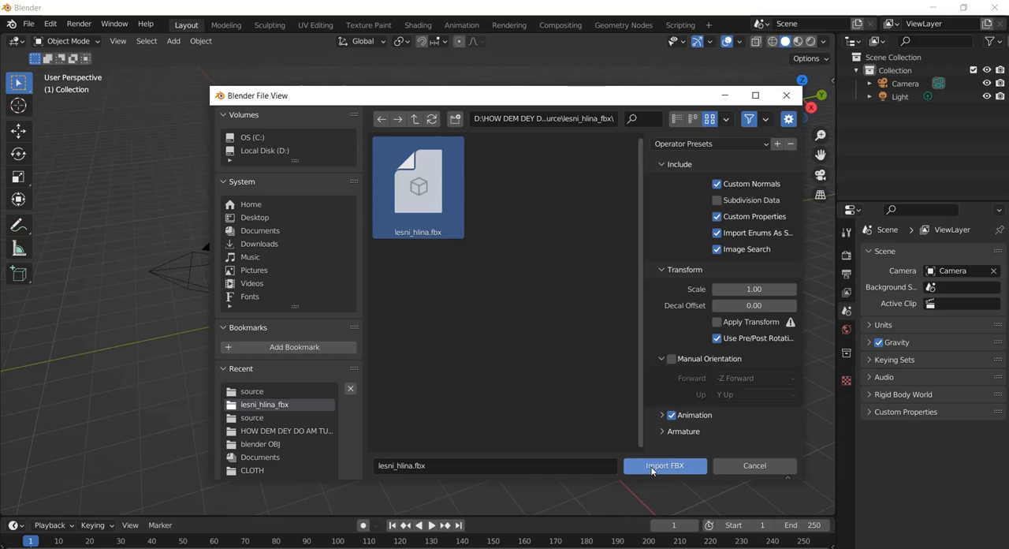
pyautogui.click(651, 466)
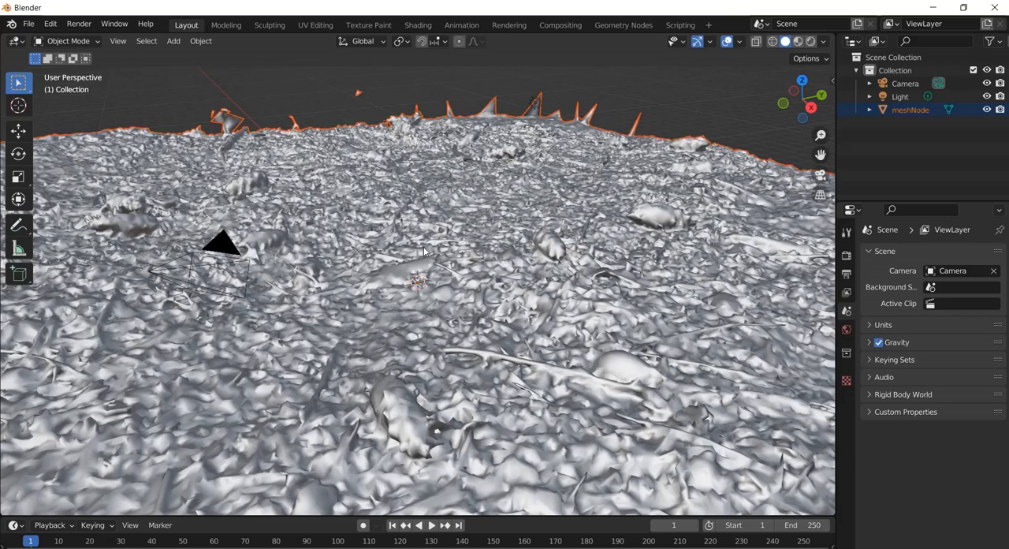
# Select the imported forest ground mesh and frame the whole slab from its side.
pyautogui.scroll(-8, 424, 251)
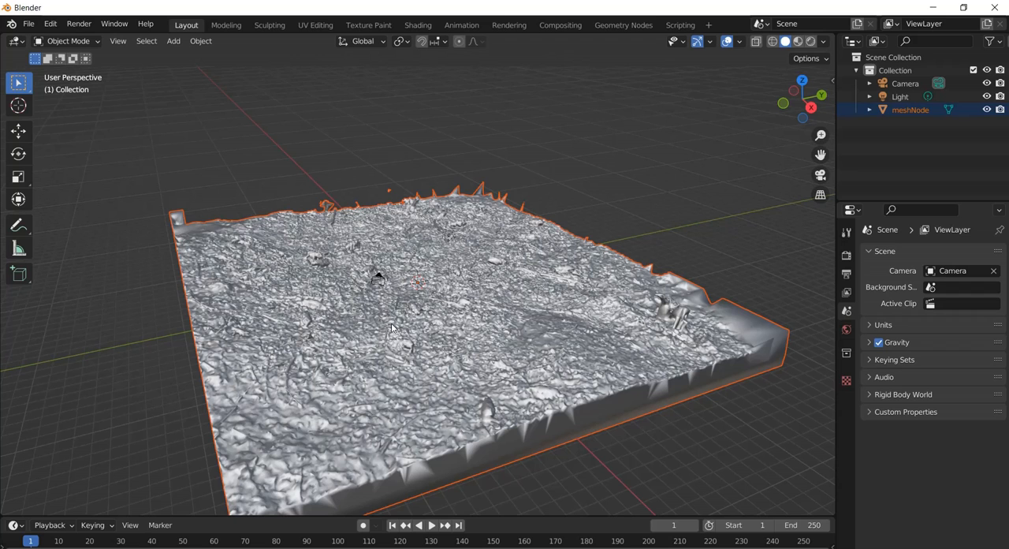
pyautogui.moveTo(434, 255); pyautogui.dragTo(414, 246, button='middle')
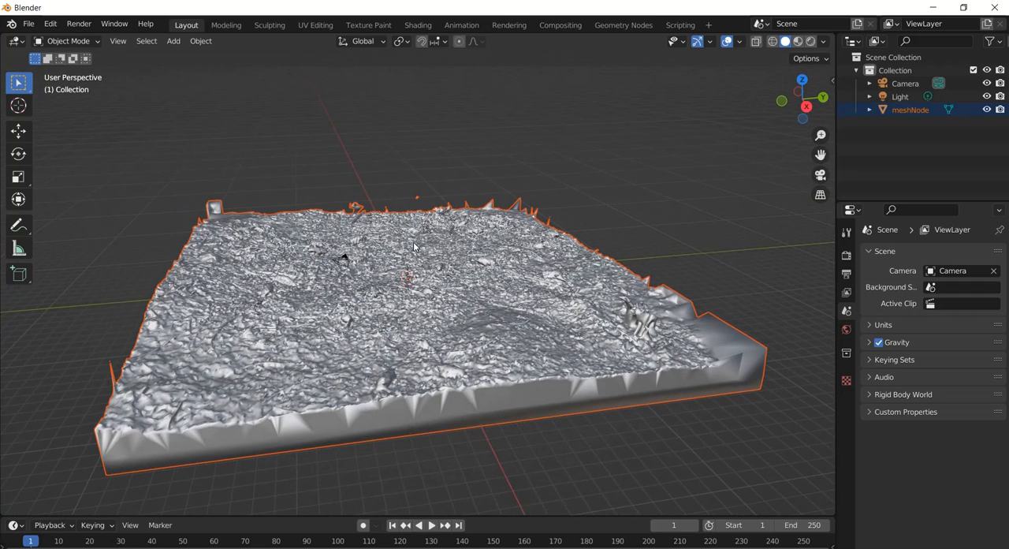
pyautogui.click(406, 314)
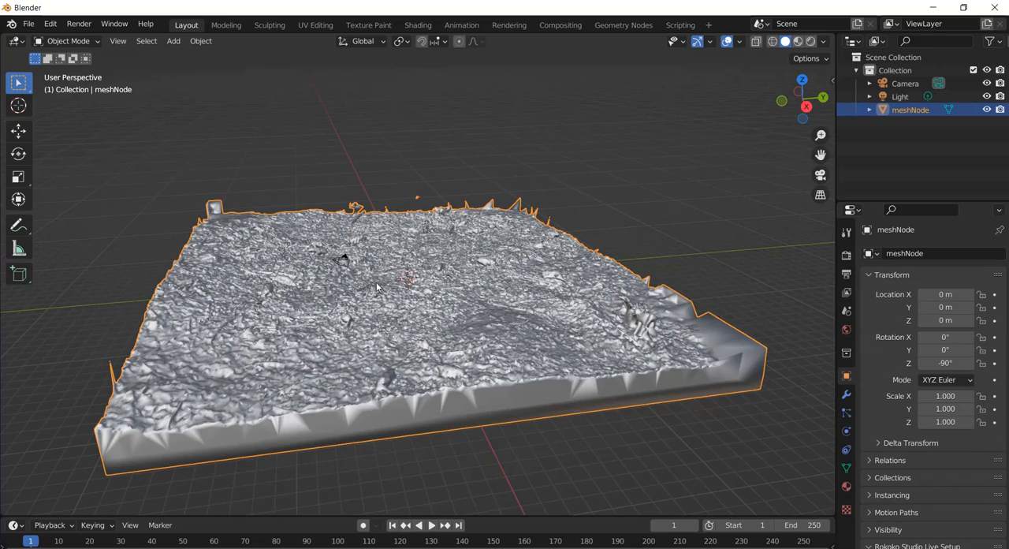
pyautogui.moveTo(347, 261); pyautogui.dragTo(395, 266, button='middle')
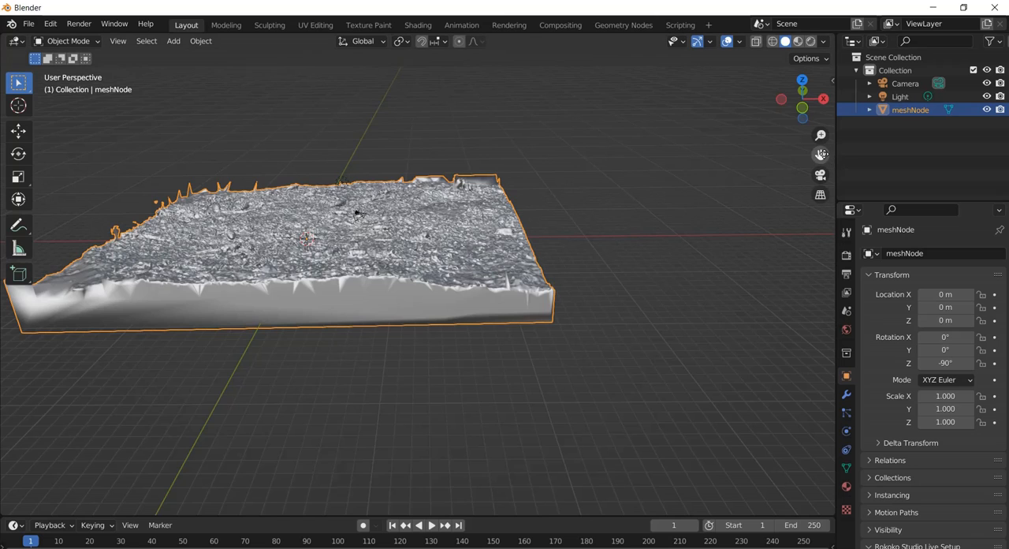
pyautogui.moveTo(821, 155); pyautogui.dragTo(115, 210)
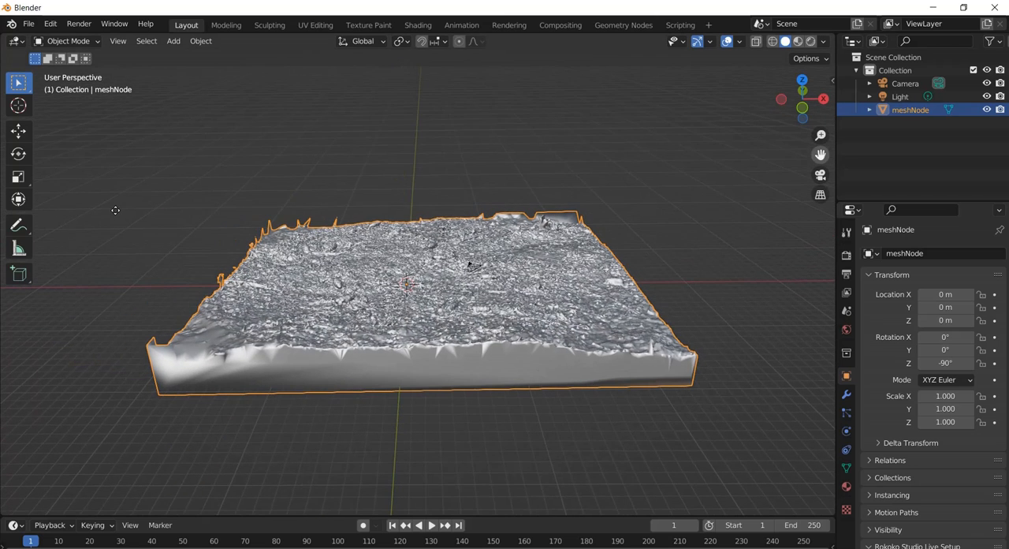
# Examine the ground mesh's vertex density in Edit Mode and return to Object Mode.
pyautogui.click(67, 41)
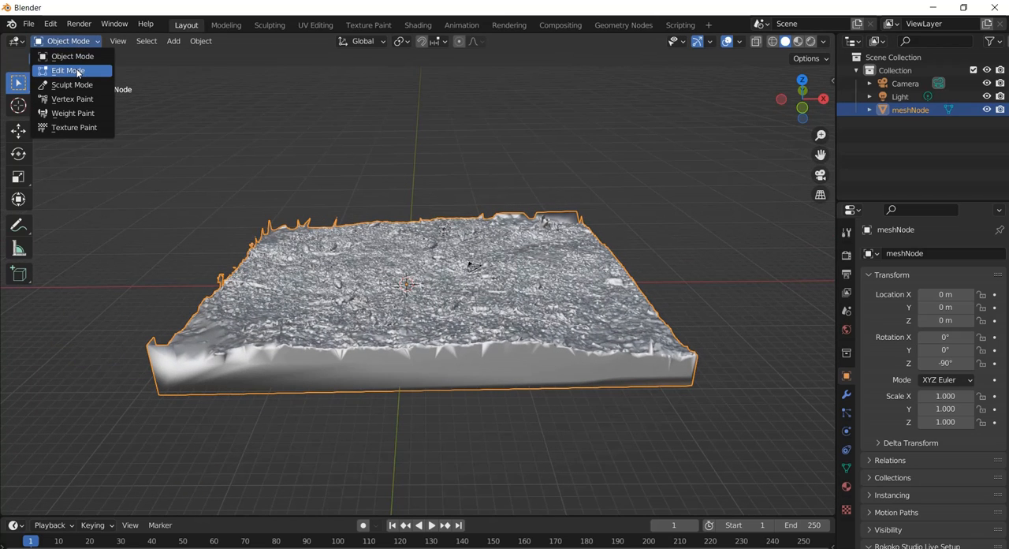
pyautogui.click(77, 71)
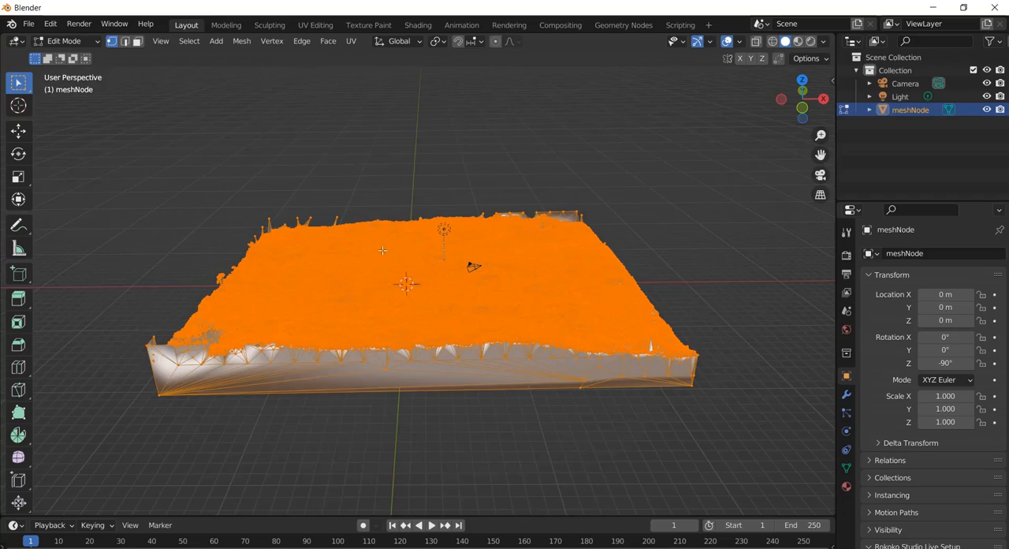
pyautogui.scroll(4, 374, 238)
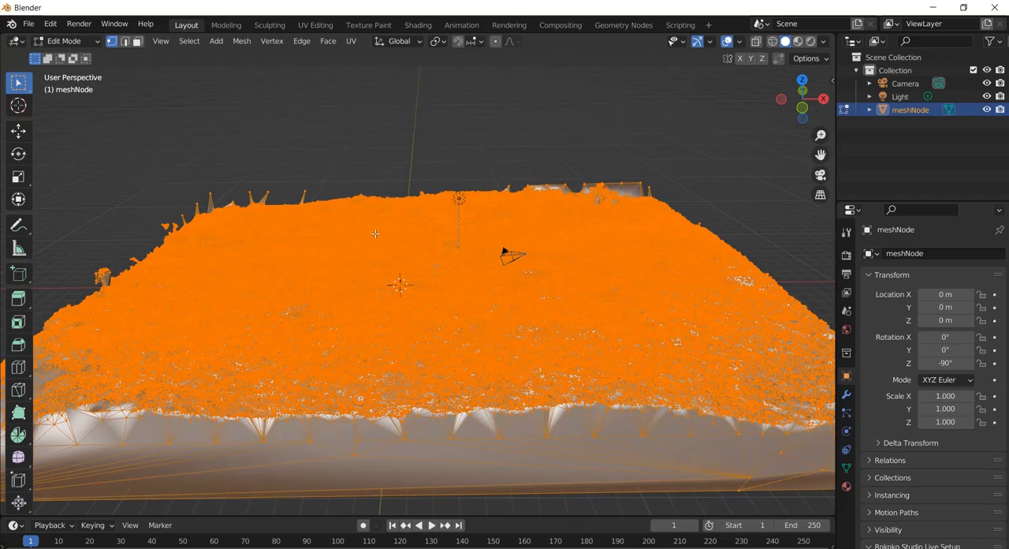
pyautogui.scroll(1, 375, 233)
pyautogui.scroll(-4, 375, 233)
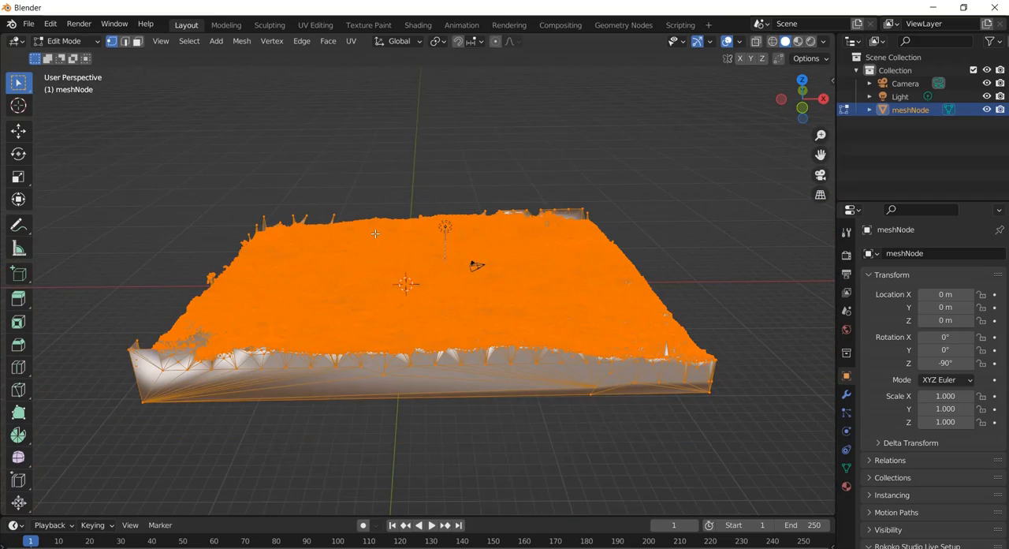
pyautogui.scroll(3, 376, 232)
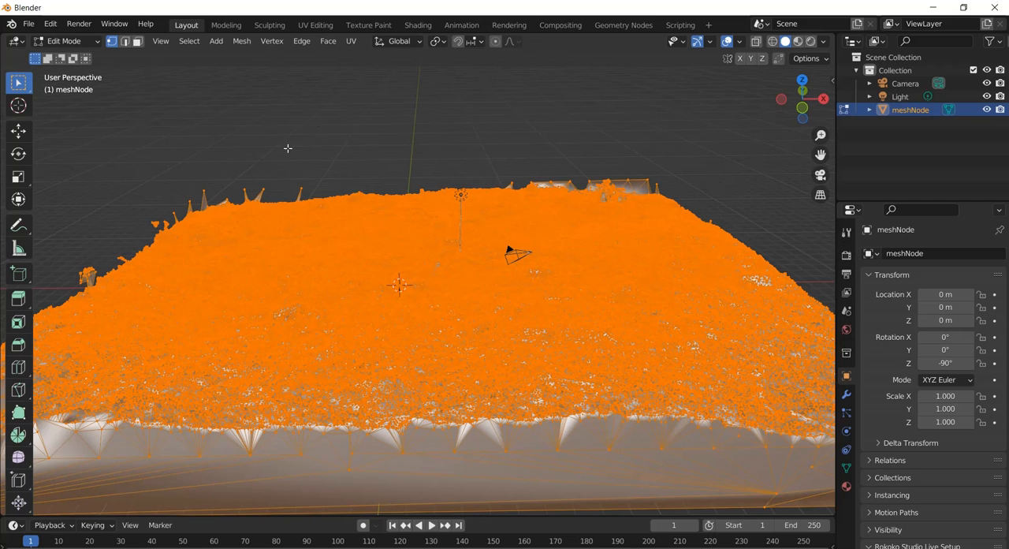
pyautogui.click(79, 41)
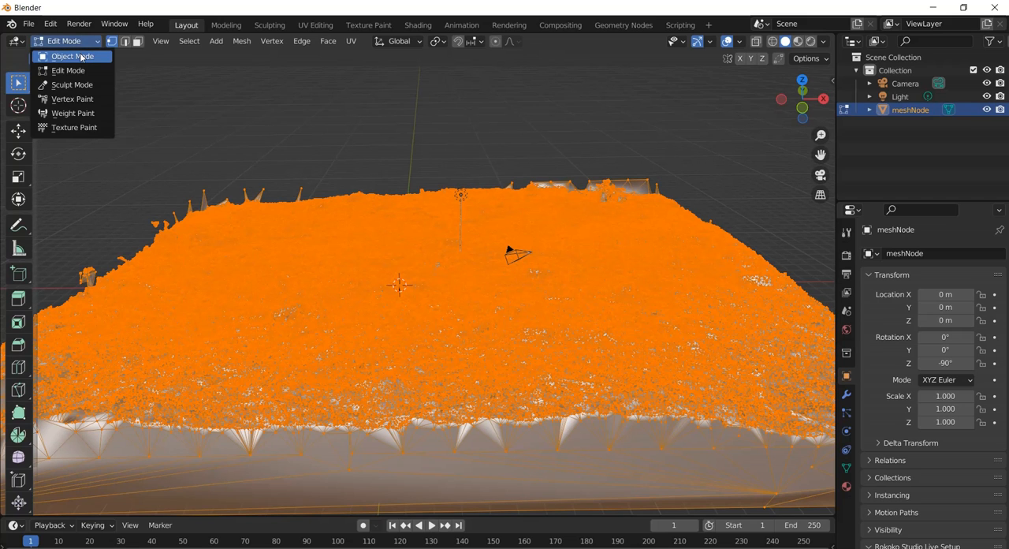
pyautogui.click(79, 57)
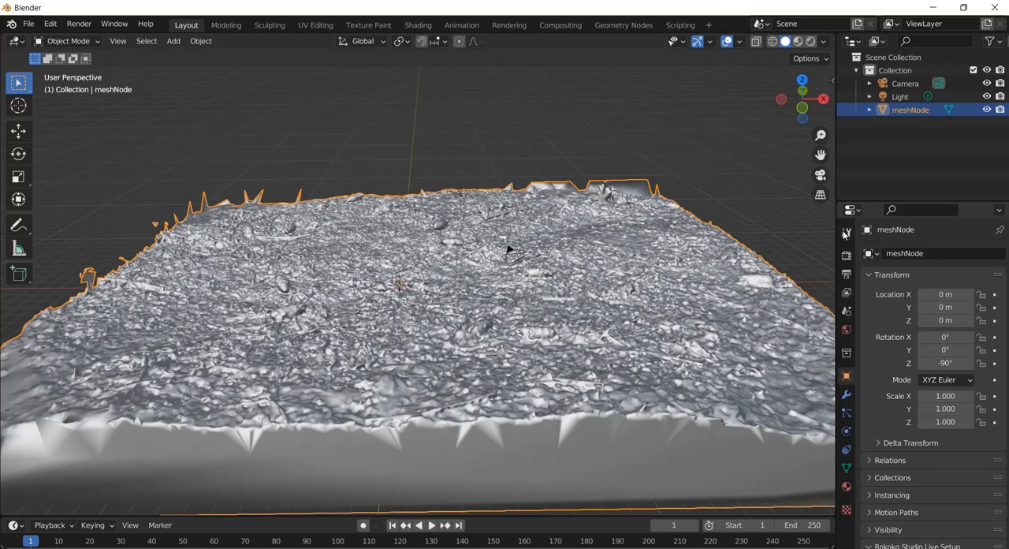
# Add a Decimate modifier to the forest ground mesh and check its face count.
pyautogui.click(844, 400)
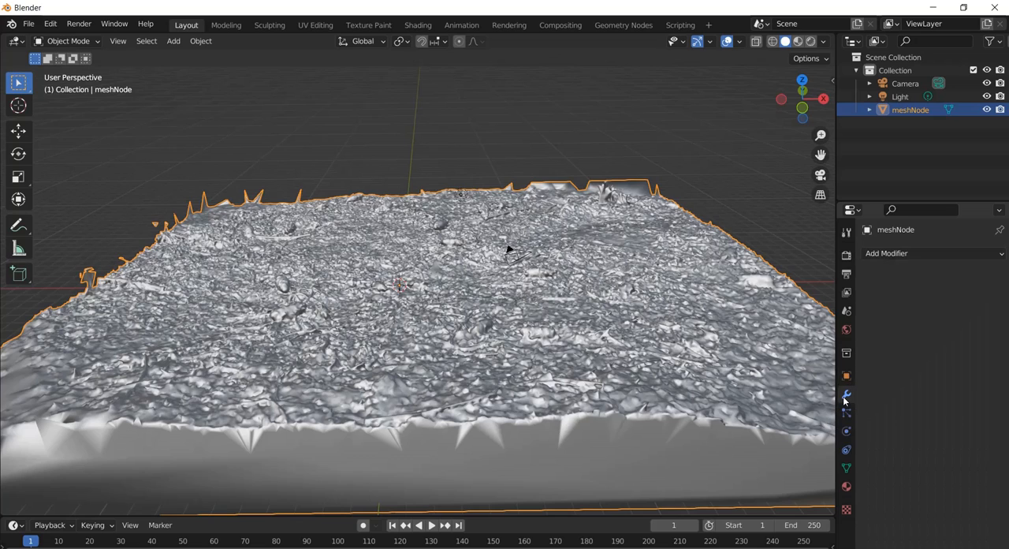
pyautogui.click(901, 253)
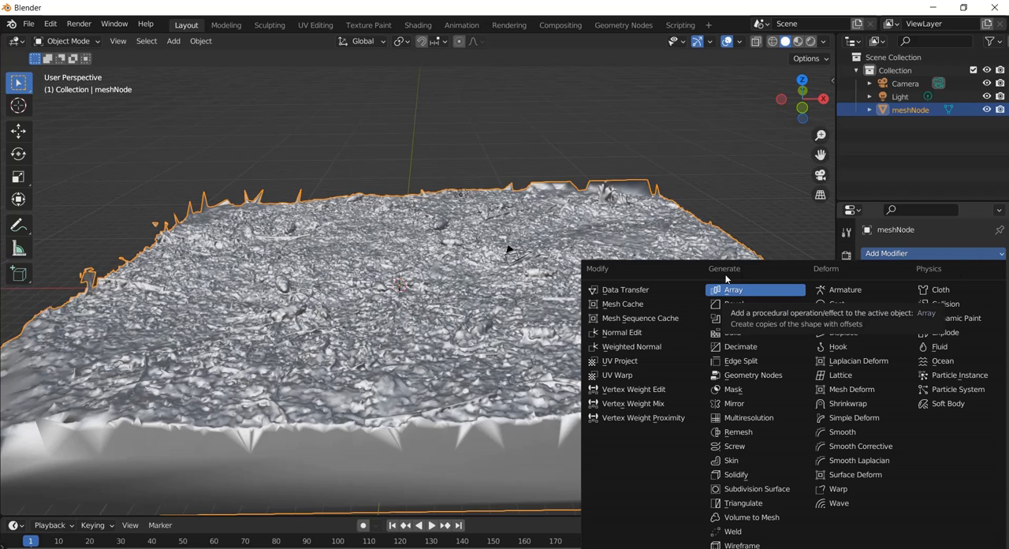
pyautogui.click(744, 348)
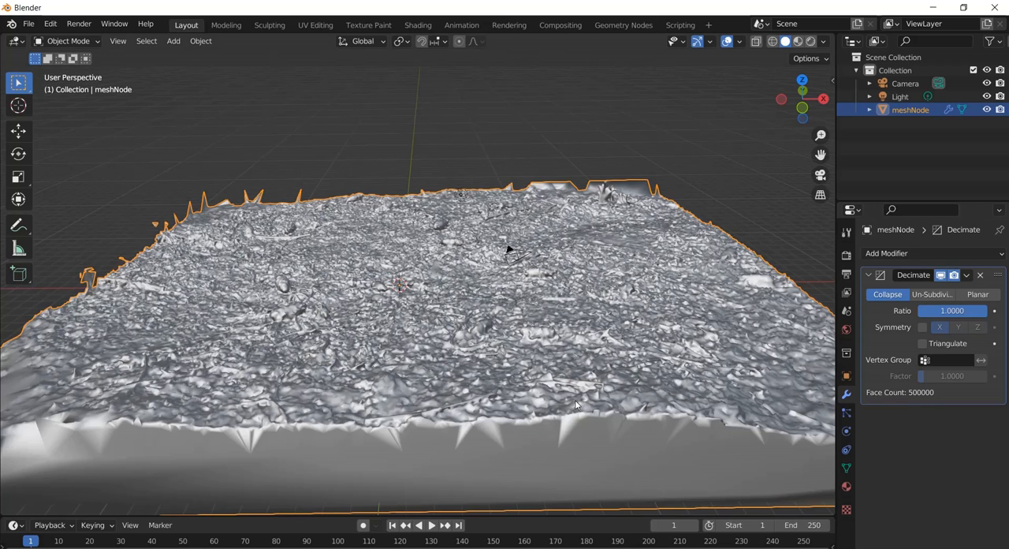
pyautogui.scroll(2, 548, 323)
pyautogui.scroll(-4, 547, 323)
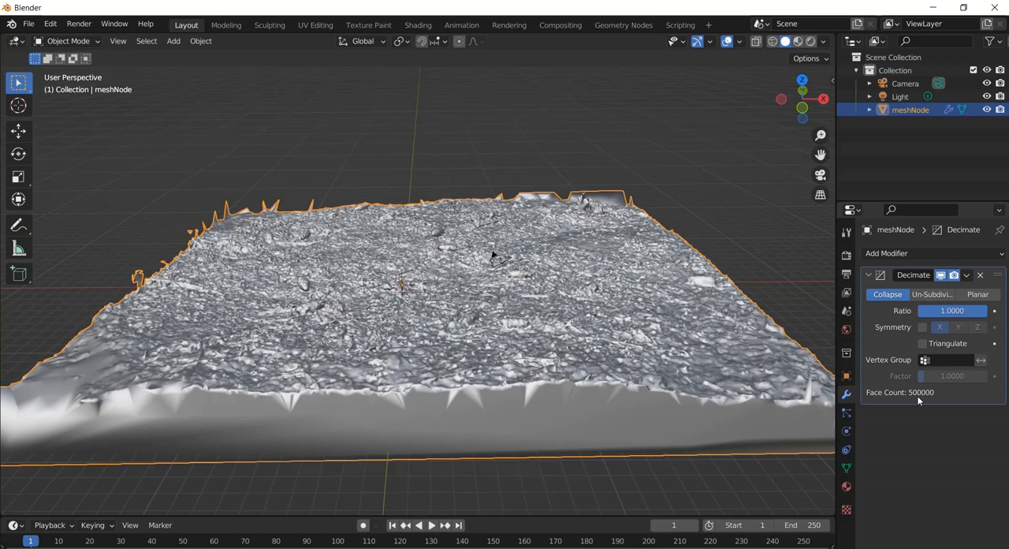
pyautogui.scroll(1, 496, 333)
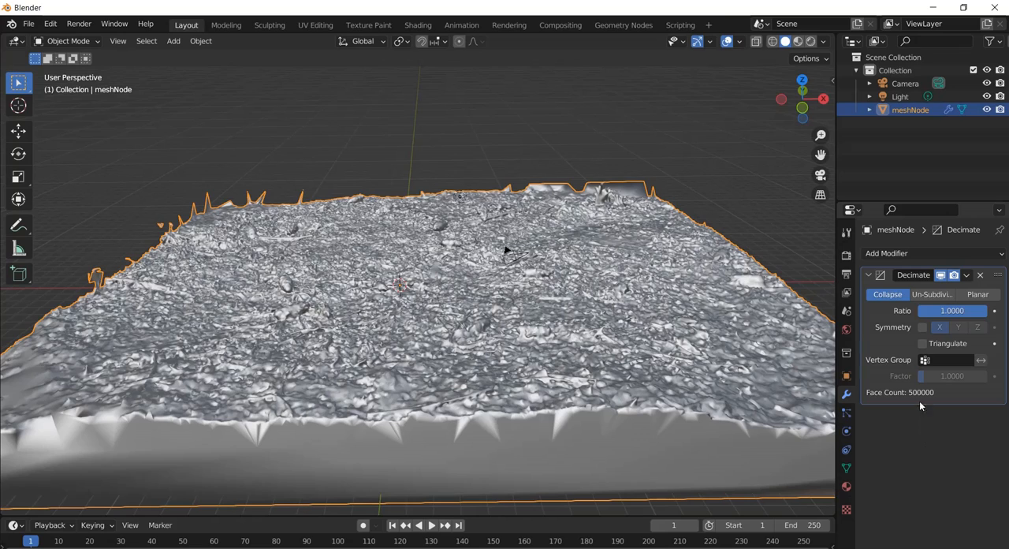
# Set the Decimate modifier's ratio to 0.1 and apply it to the forest ground mesh.
pyautogui.click(953, 312)
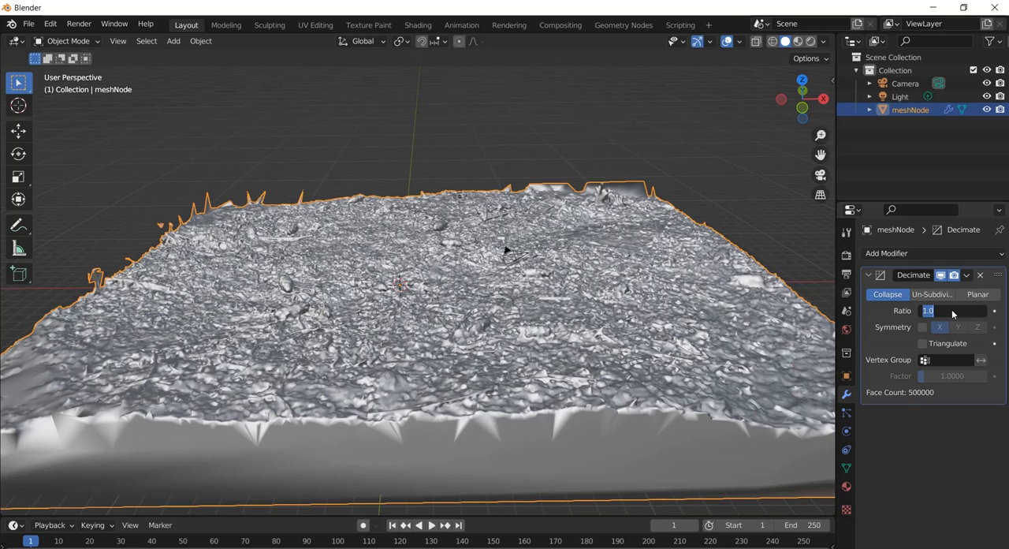
pyautogui.write('0.1')
pyautogui.press('Return')
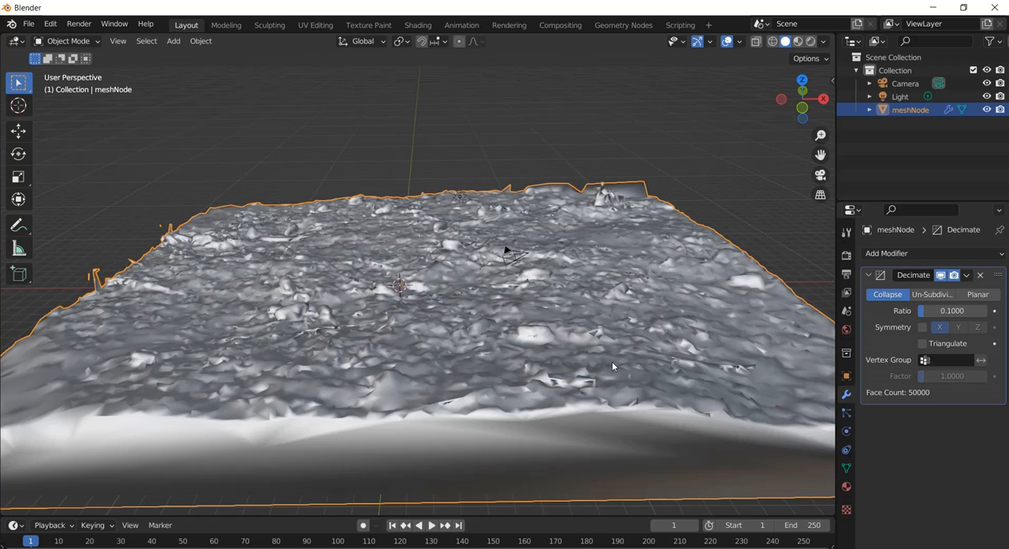
pyautogui.scroll(4, 479, 286)
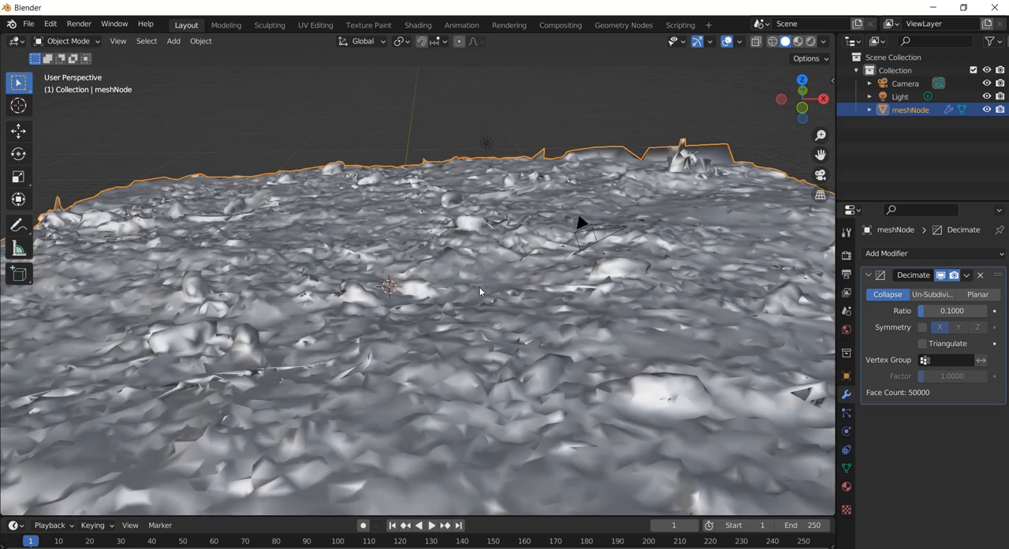
pyautogui.scroll(-3, 479, 286)
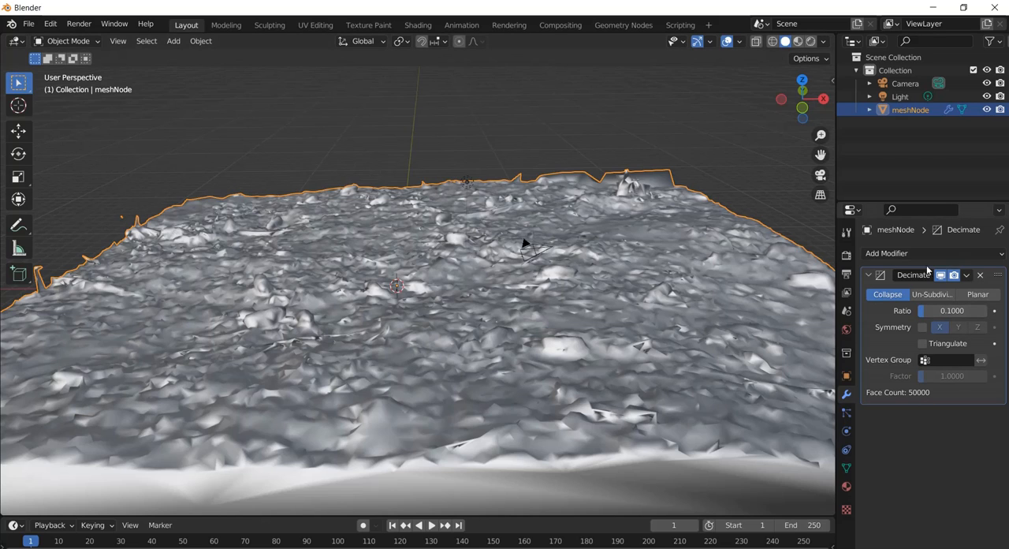
pyautogui.click(967, 275)
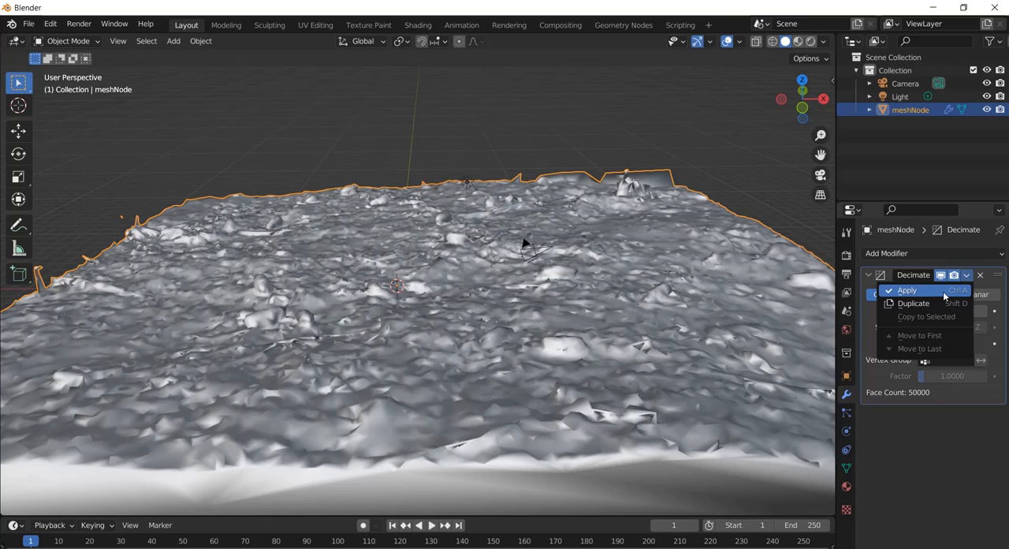
pyautogui.click(946, 293)
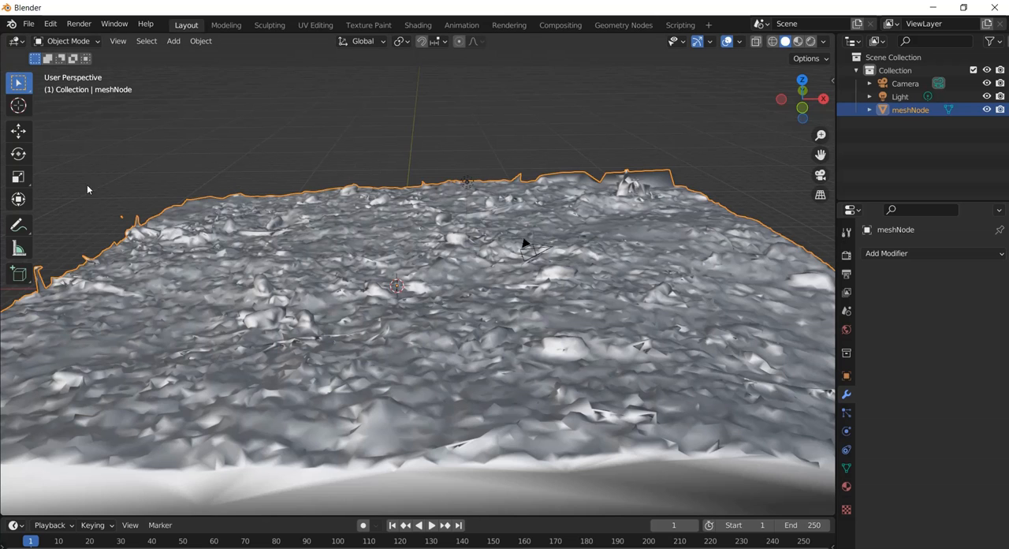
# Inspect the decimated ground mesh's vertices in Edit Mode and return to Object Mode.
pyautogui.scroll(-5, 426, 147)
pyautogui.scroll(4, 425, 146)
pyautogui.scroll(-2, 418, 146)
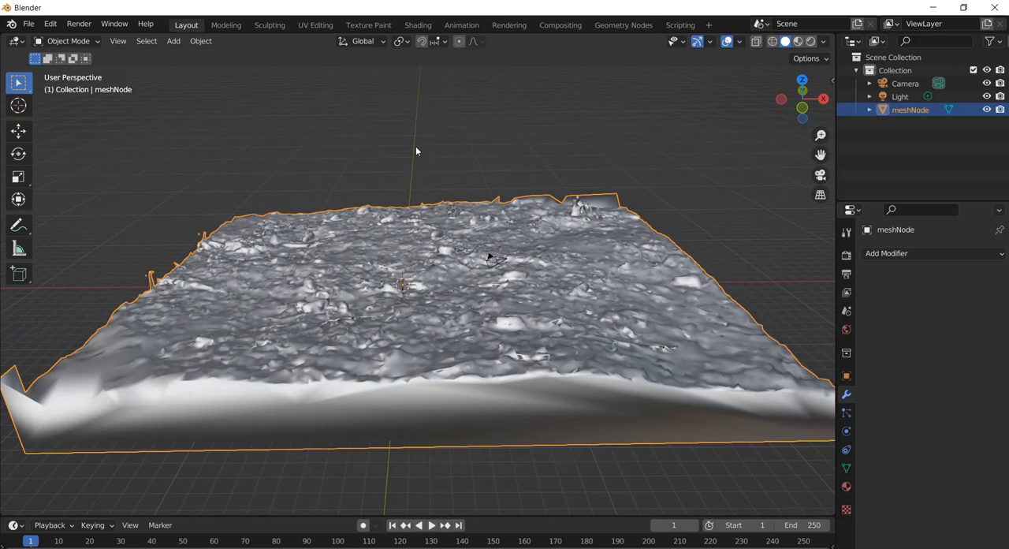
pyautogui.click(64, 42)
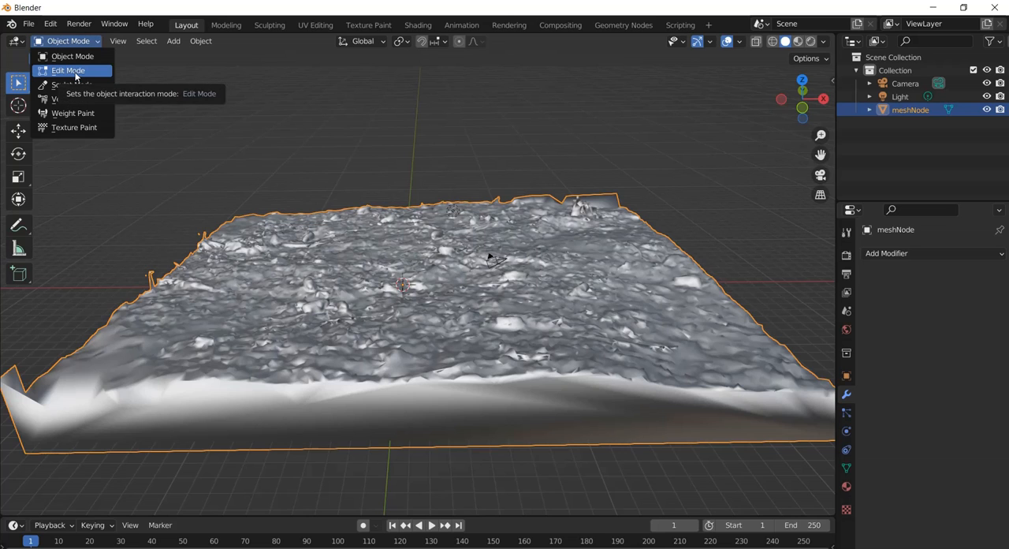
pyautogui.click(75, 71)
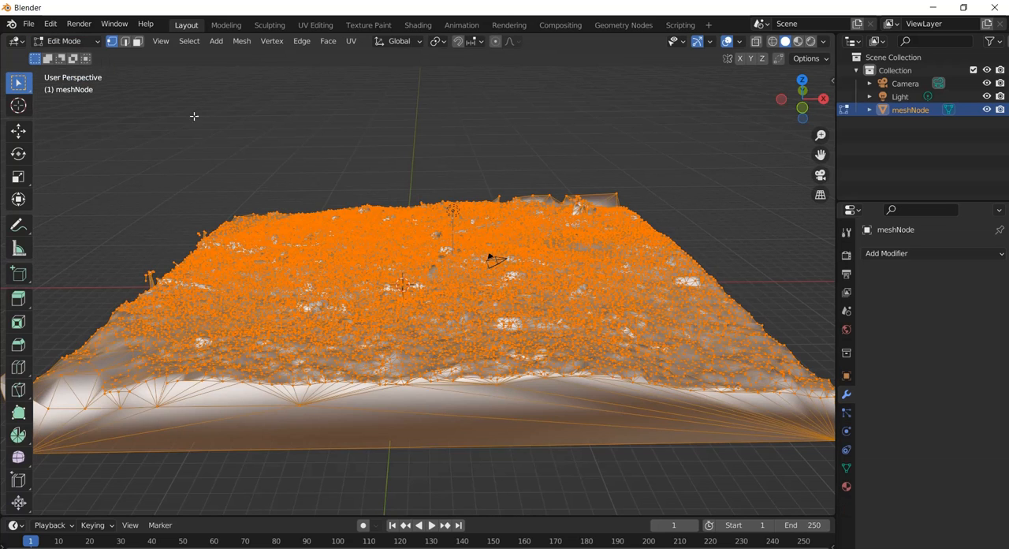
pyautogui.scroll(6, 356, 238)
pyautogui.scroll(-4, 357, 239)
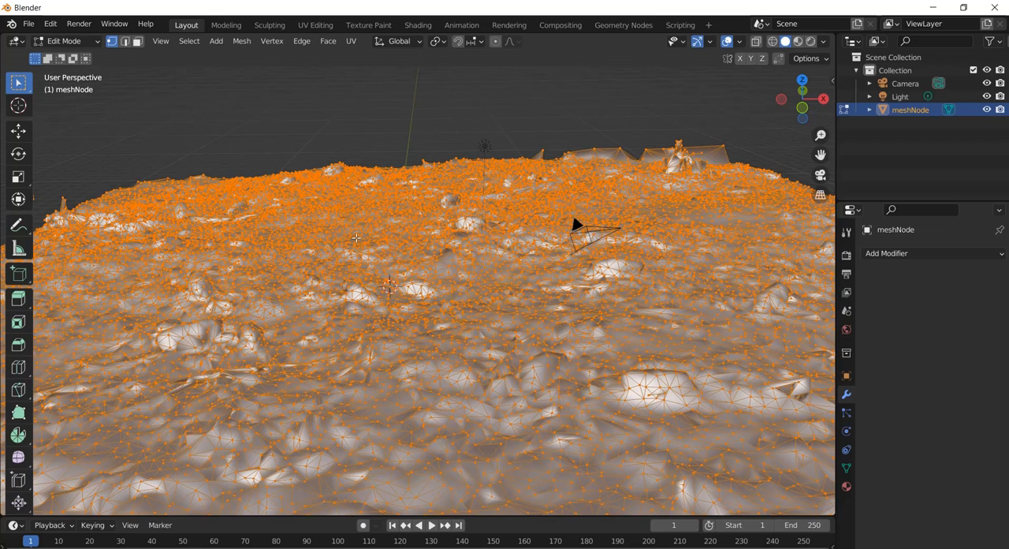
pyautogui.click(52, 40)
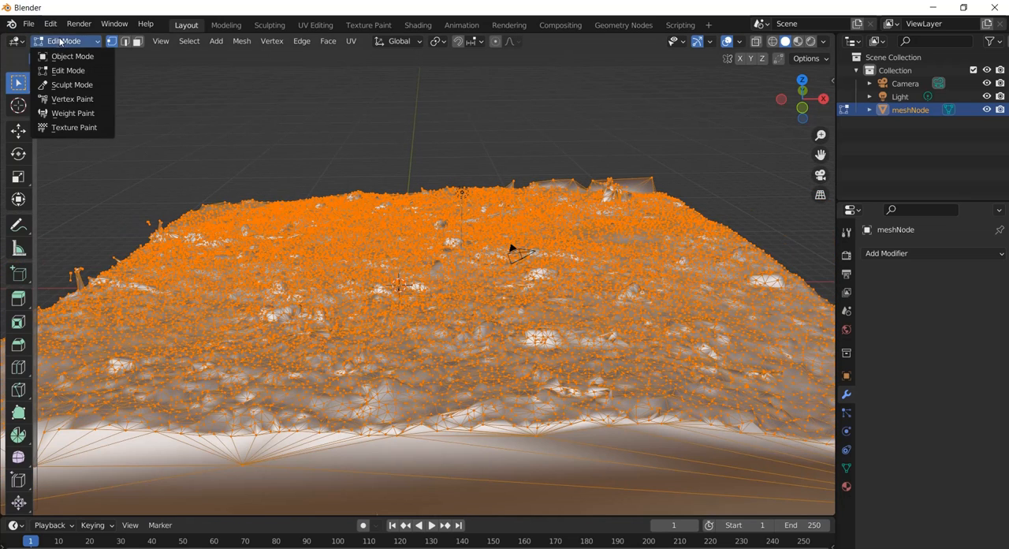
pyautogui.click(65, 56)
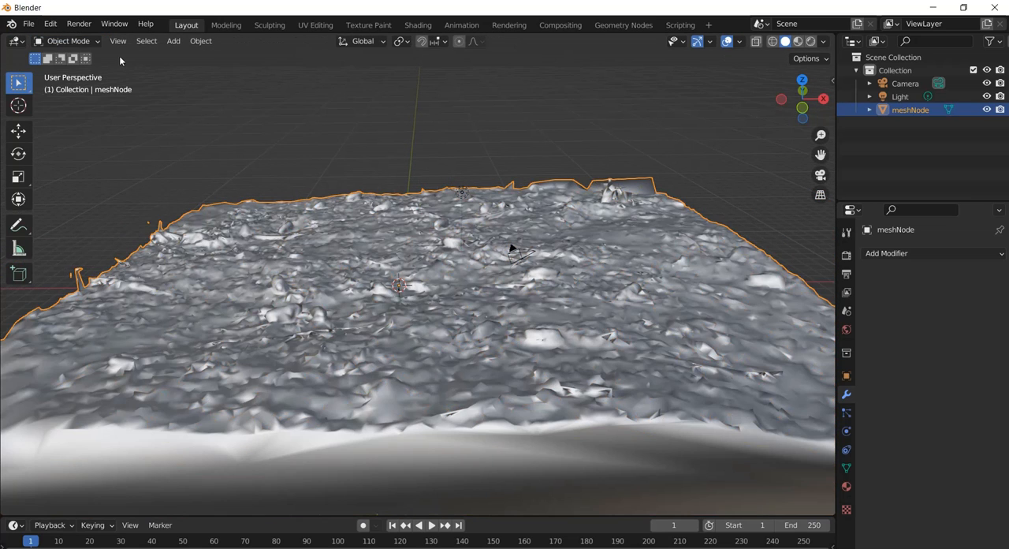
# Check the ground's textures up close in Material Preview shading, then return to Solid shading.
pyautogui.click(798, 41)
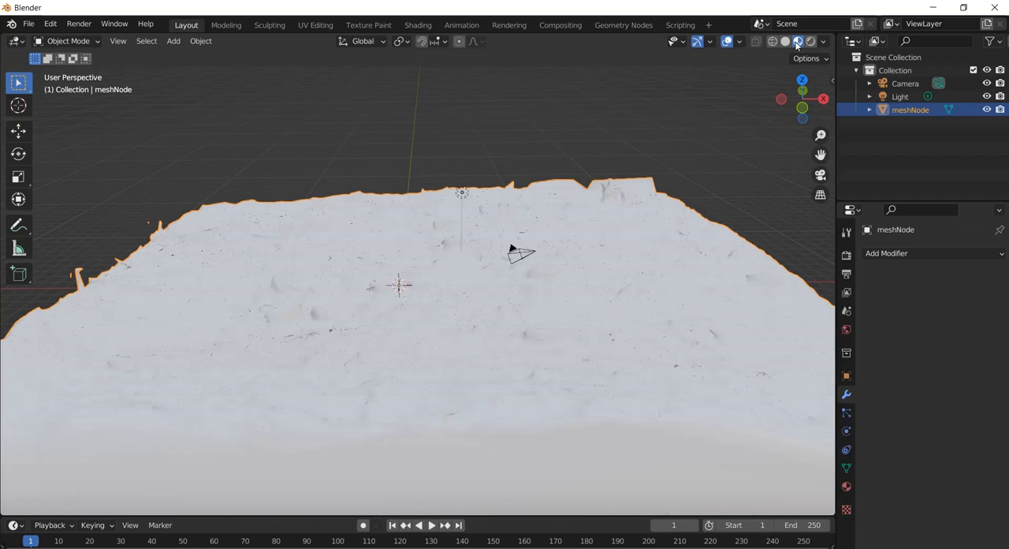
pyautogui.scroll(4, 589, 228)
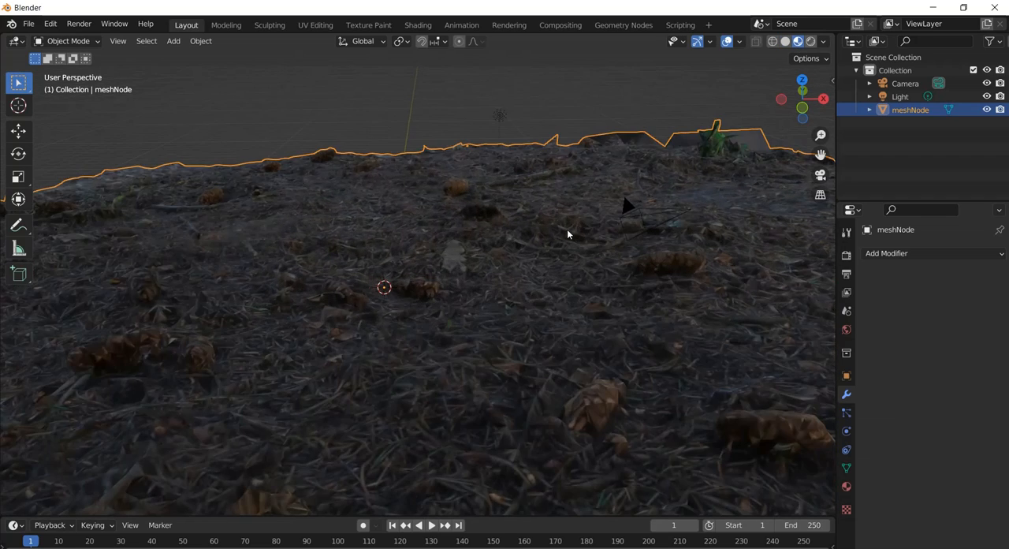
pyautogui.moveTo(567, 229); pyautogui.dragTo(490, 290, button='middle')
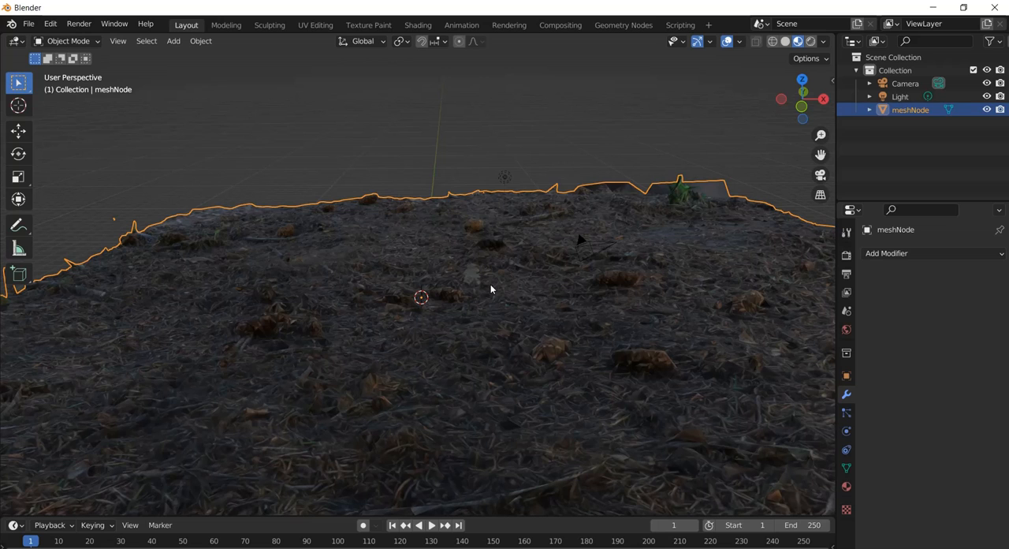
pyautogui.scroll(-5, 412, 227)
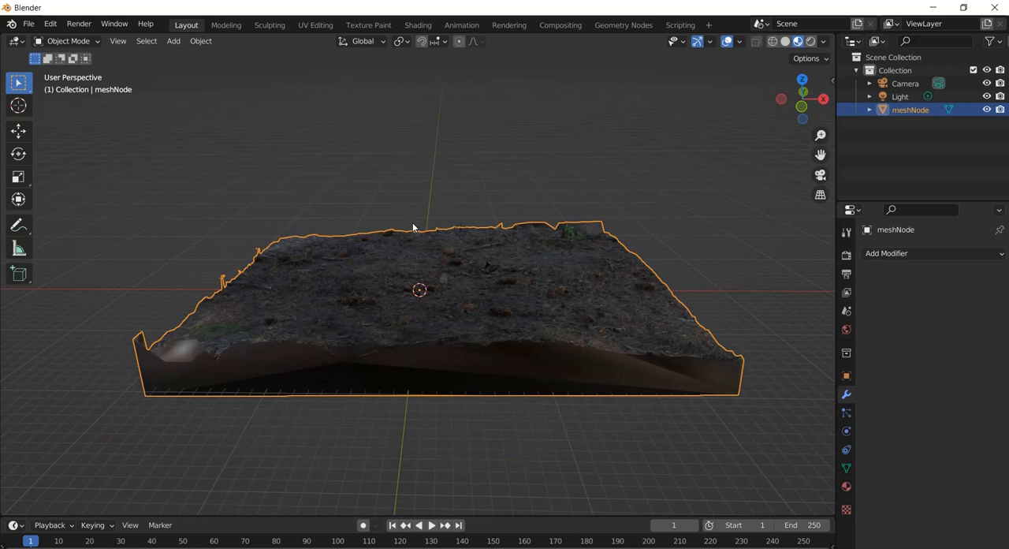
pyautogui.click(786, 41)
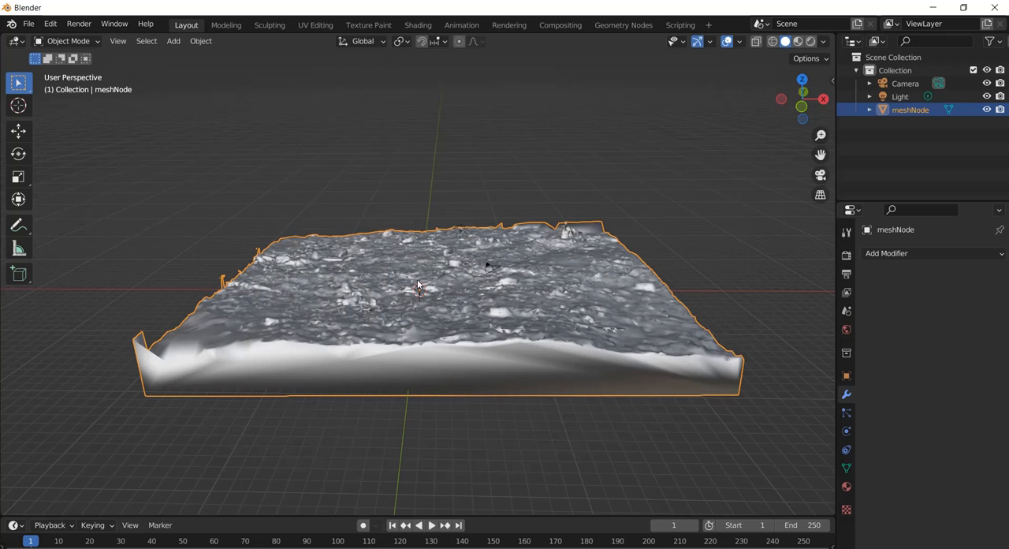
# Switch to the Chrome browser and review the download formats of the Realistic High Poly Tree on Sketchfab.
pyautogui.click(34, 25)
pyautogui.click(236, 548)
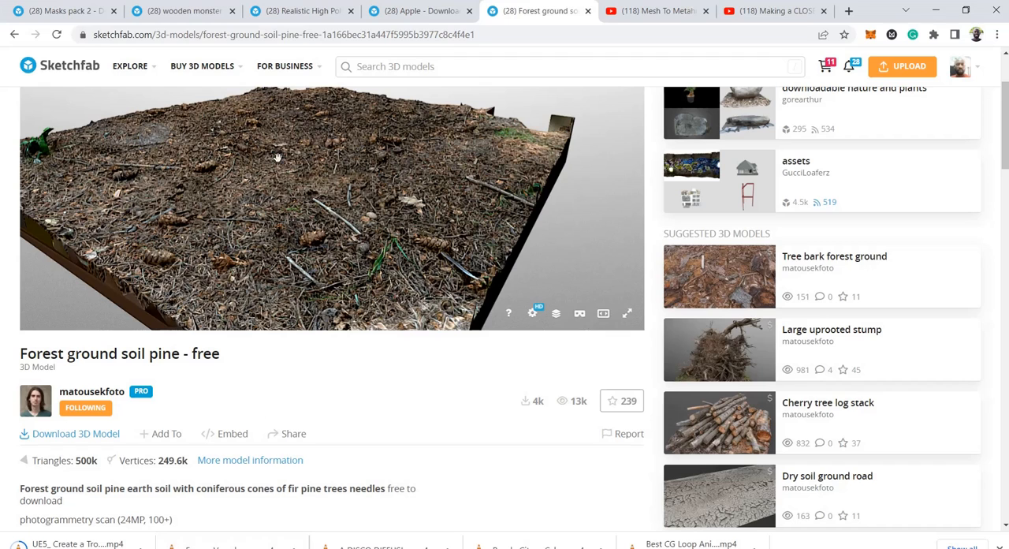
pyautogui.click(312, 10)
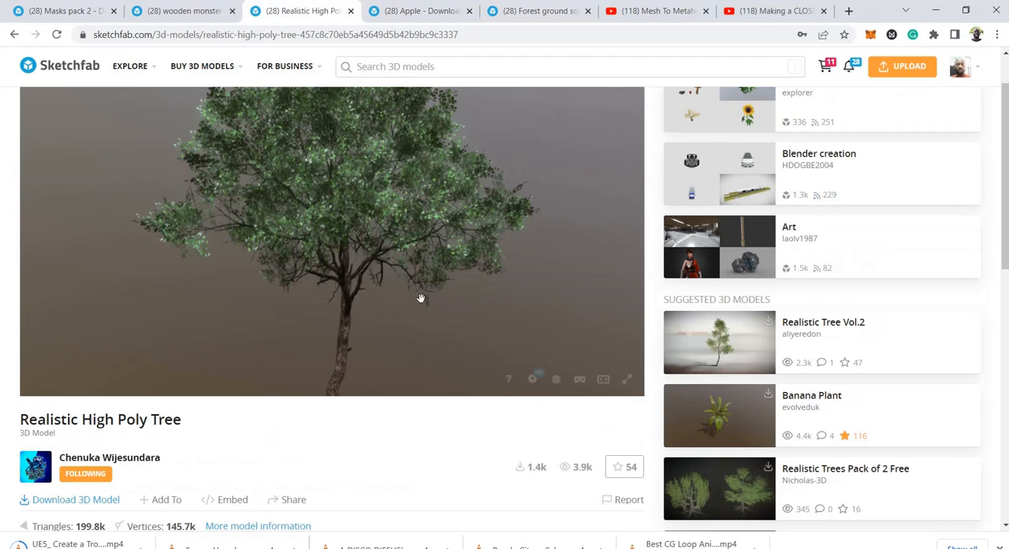
pyautogui.scroll(-1, 113, 423)
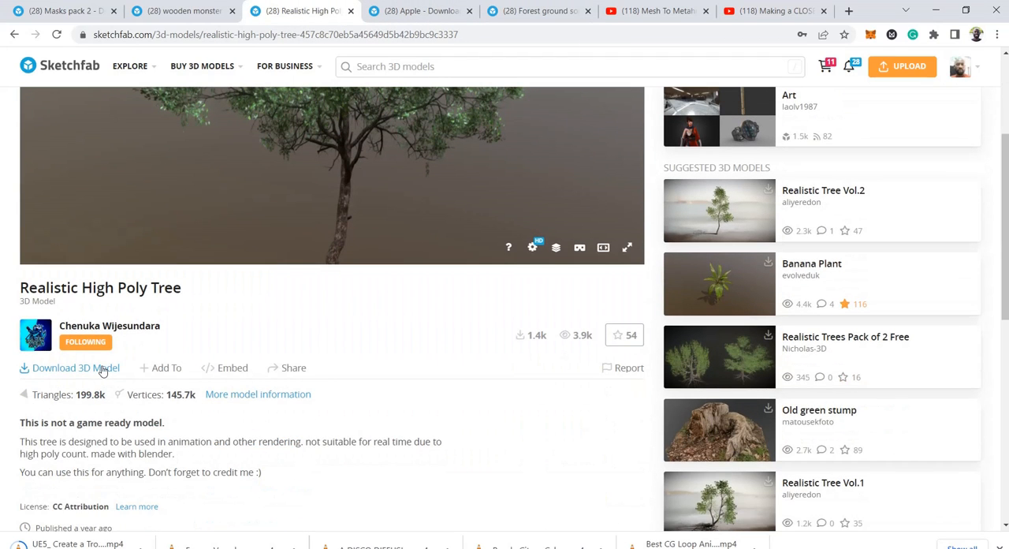
pyautogui.click(103, 369)
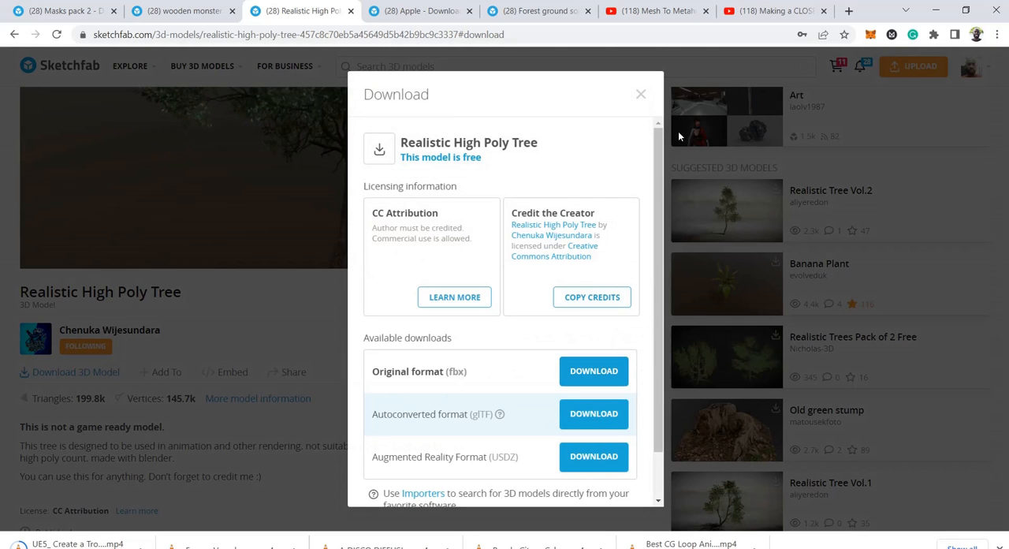
pyautogui.click(639, 96)
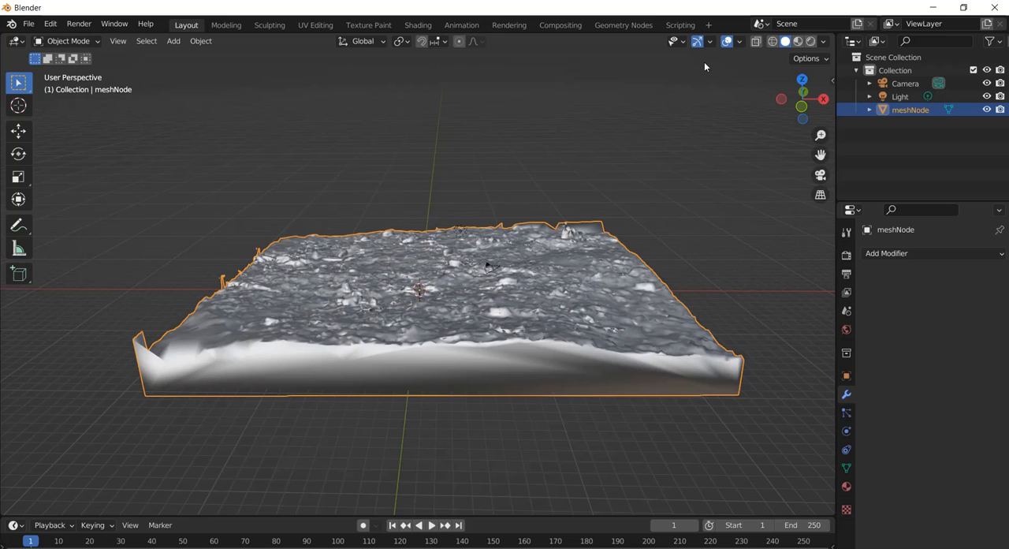
# Back in Blender, import Tree.fbx from the realistic-high-poly-tree source folder inside APPLE TREE RAIN.
pyautogui.click(29, 23)
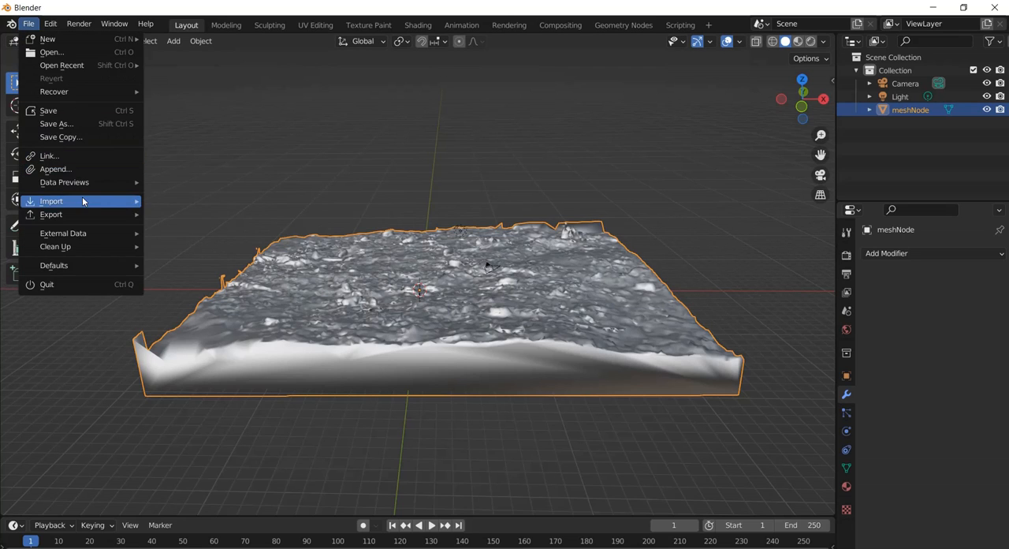
pyautogui.moveTo(86, 203)
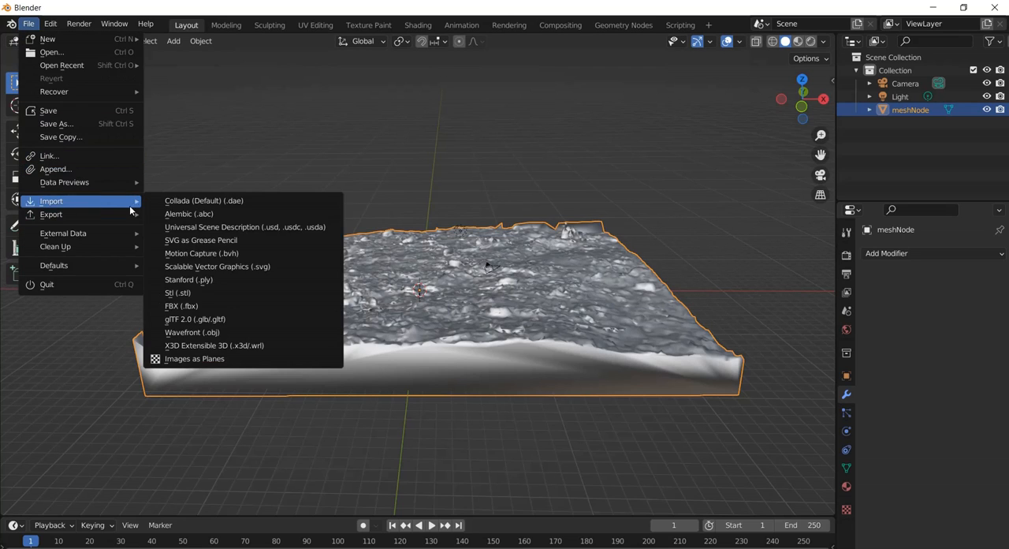
pyautogui.click(242, 306)
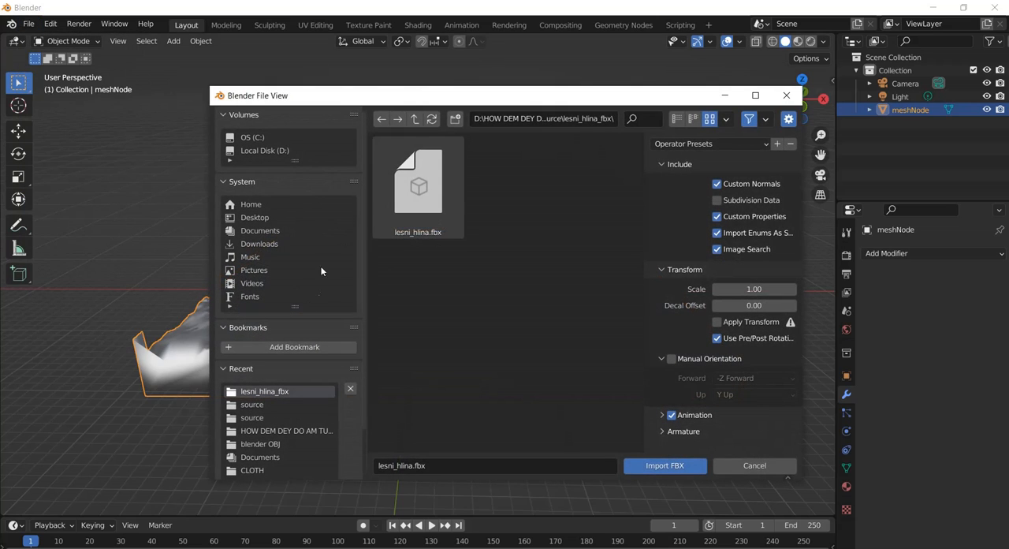
pyautogui.click(414, 118)
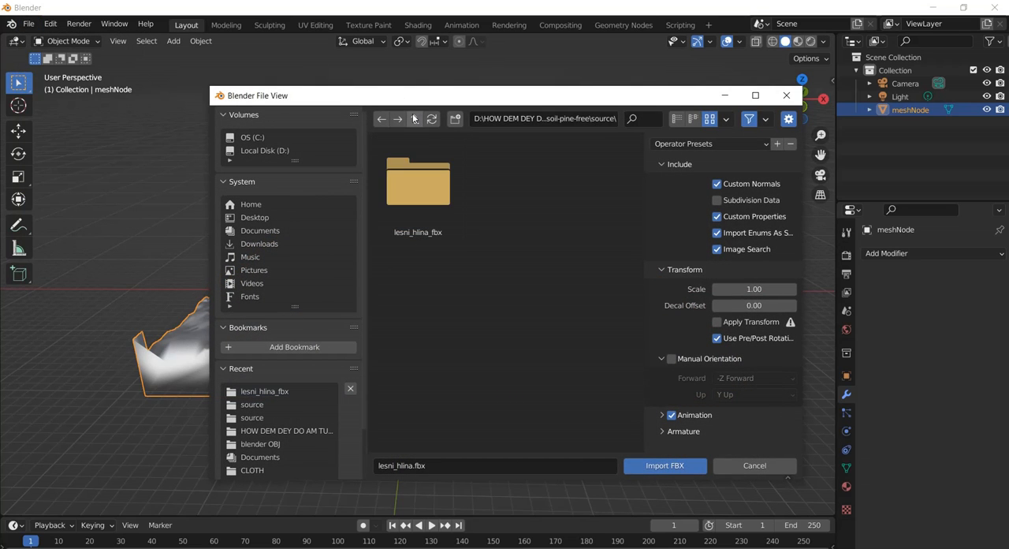
pyautogui.click(414, 118)
pyautogui.click(414, 119)
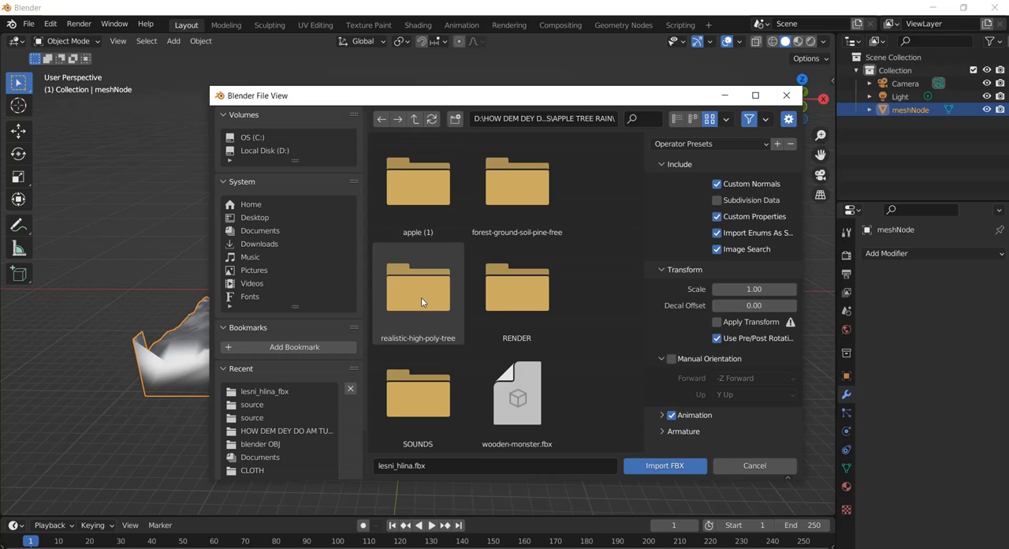
pyautogui.doubleClick(421, 300)
pyautogui.doubleClick(439, 194)
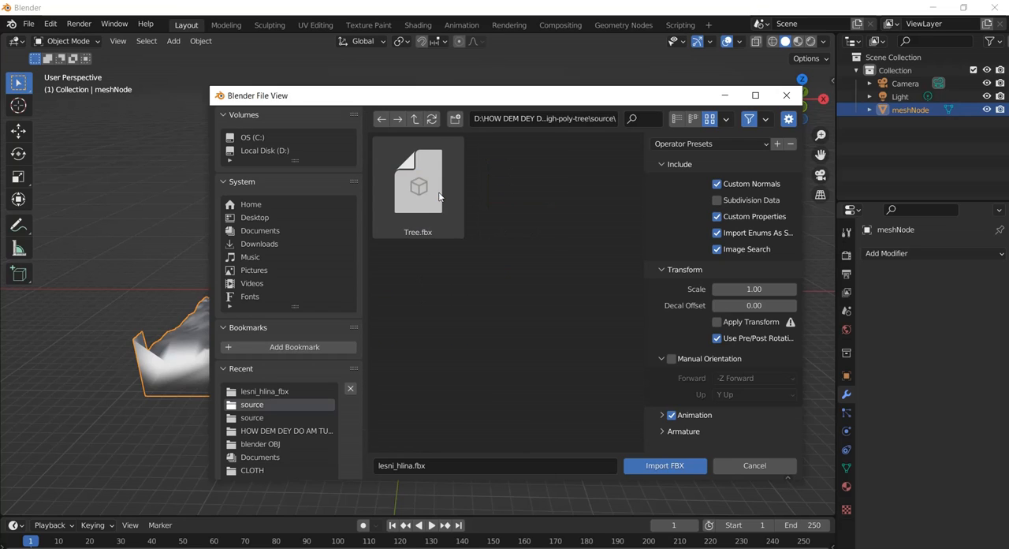
pyautogui.click(440, 195)
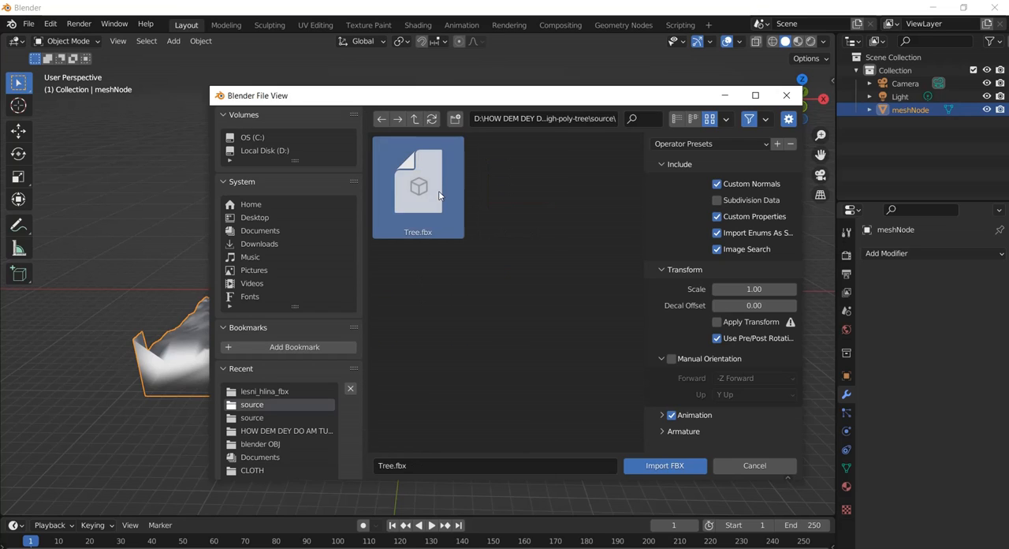
pyautogui.click(656, 469)
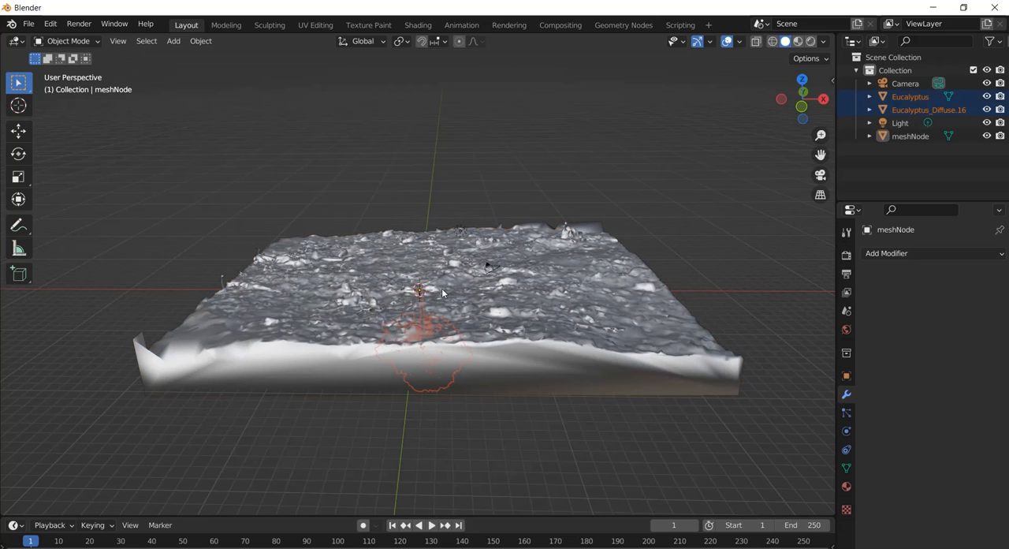
# Select both parts of the imported tree, the Eucalyptus trunk and its leaves, beneath the ground slab.
pyautogui.moveTo(442, 293); pyautogui.dragTo(449, 214, button='middle')
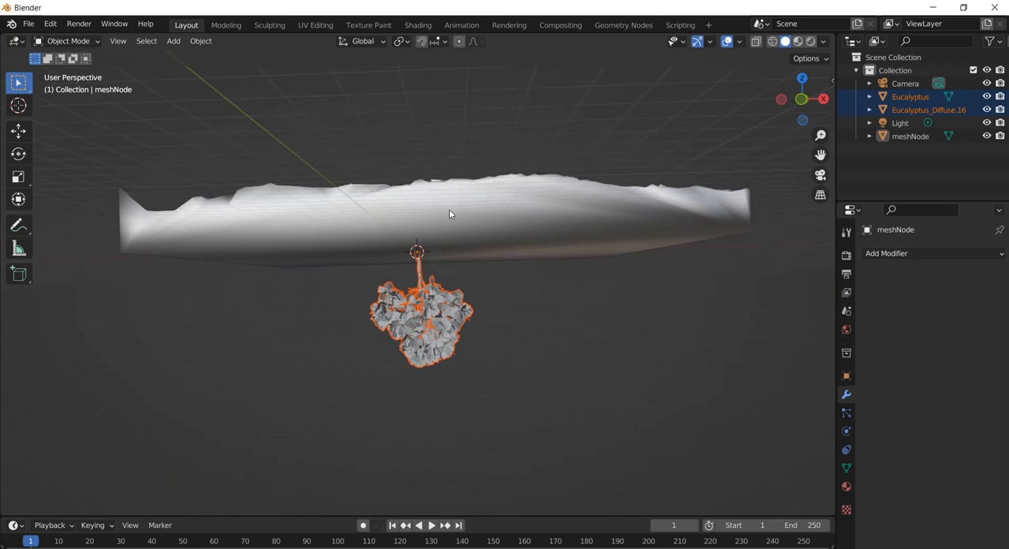
pyautogui.scroll(4, 430, 298)
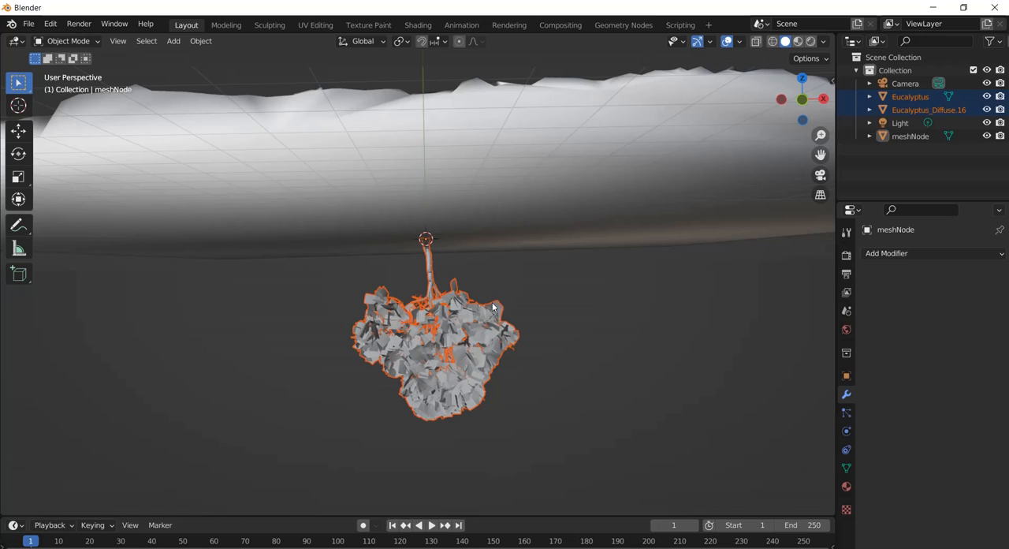
pyautogui.moveTo(294, 285); pyautogui.dragTo(626, 490)
pyautogui.click(410, 296)
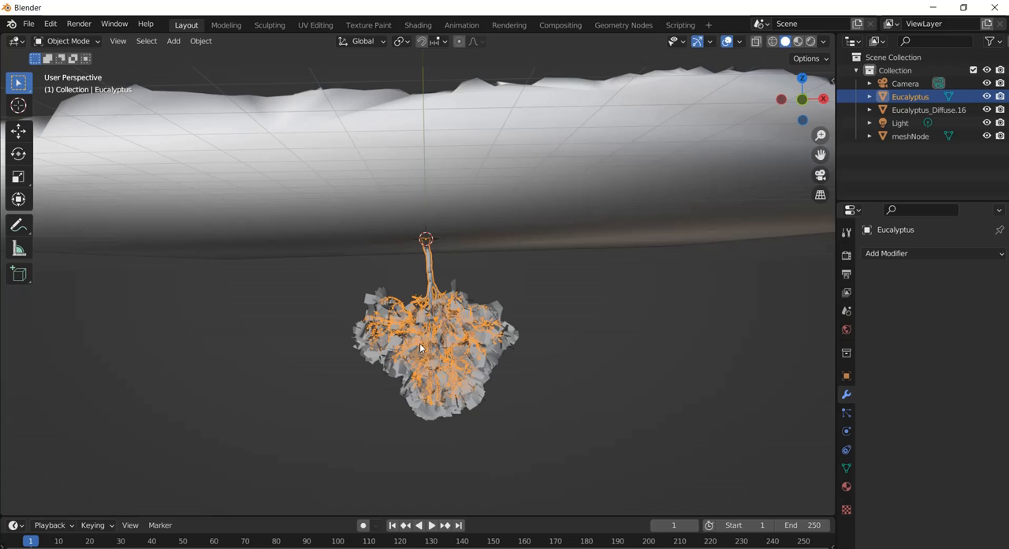
pyautogui.keyDown('shift'); pyautogui.click(383, 350); pyautogui.keyUp('shift')
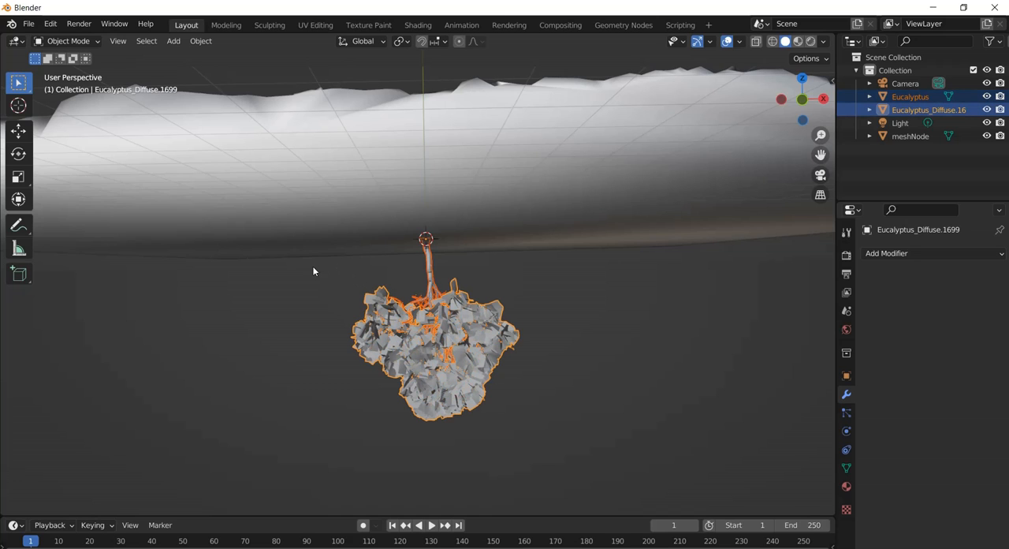
pyautogui.moveTo(313, 270); pyautogui.dragTo(588, 439)
pyautogui.scroll(-4, 506, 276)
pyautogui.moveTo(437, 195); pyautogui.dragTo(439, 217, button='middle')
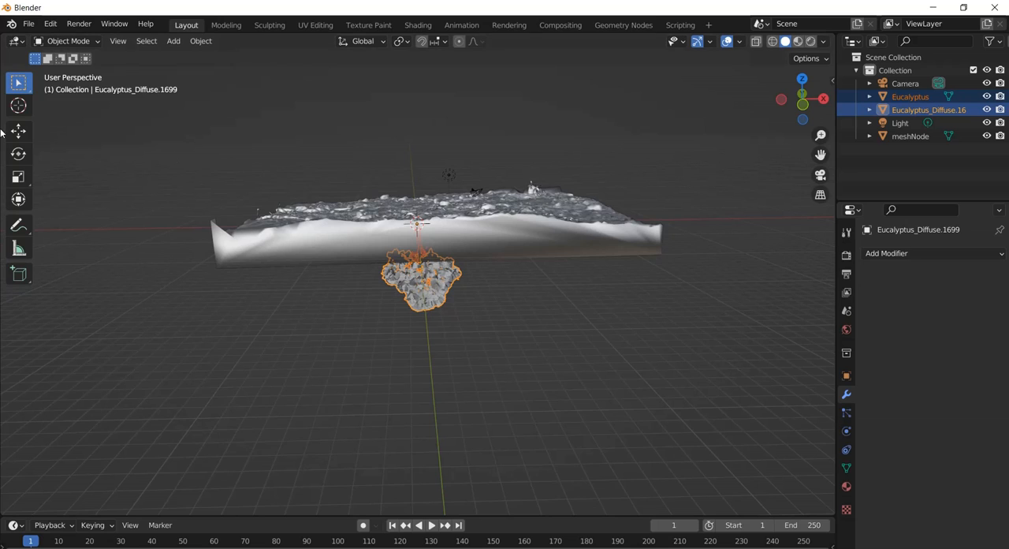
# Rotate the selected trunk and leaves together so the upside-down tree stands upright above the ground.
pyautogui.click(18, 154)
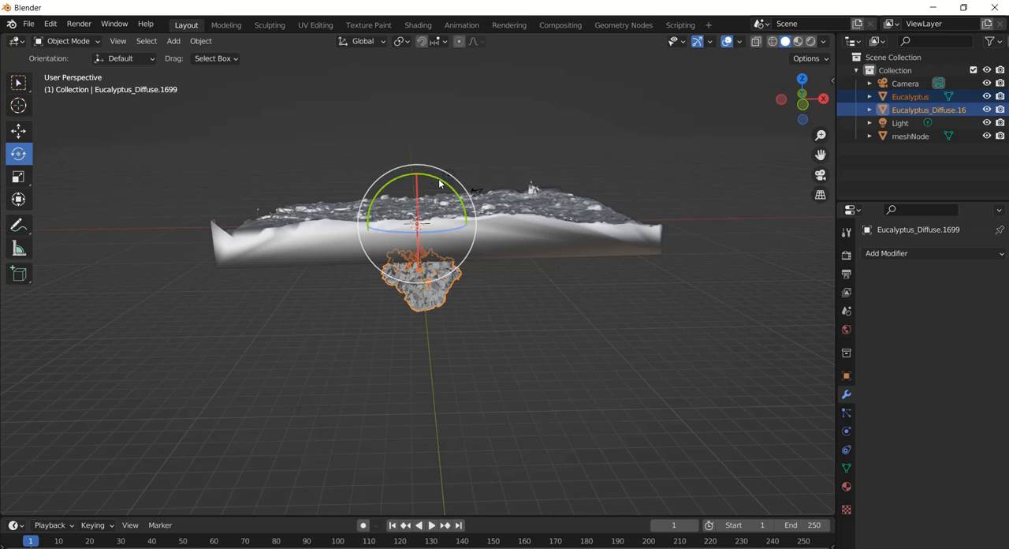
pyautogui.moveTo(439, 183); pyautogui.dragTo(407, 243)
pyautogui.scroll(3, 463, 164)
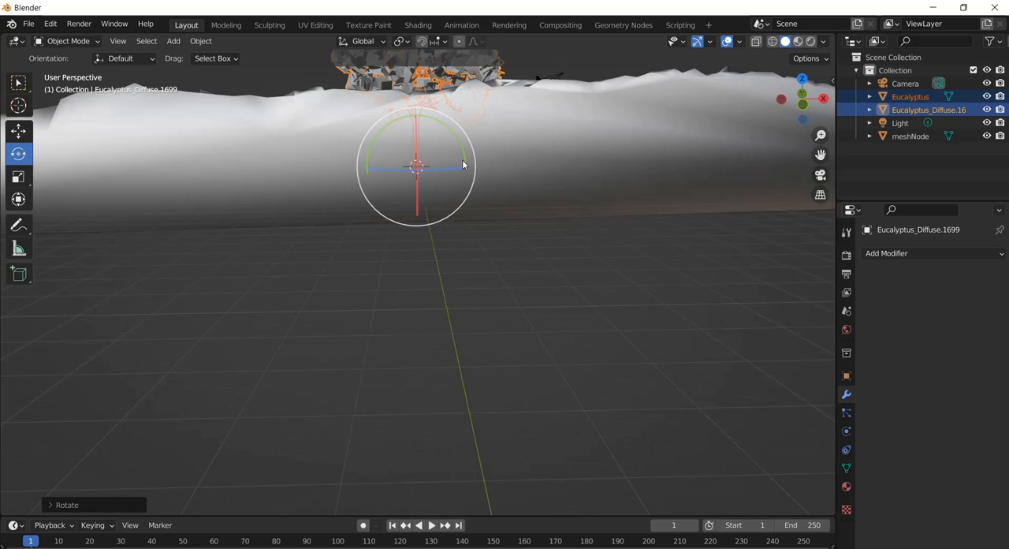
pyautogui.moveTo(821, 155); pyautogui.dragTo(834, 298)
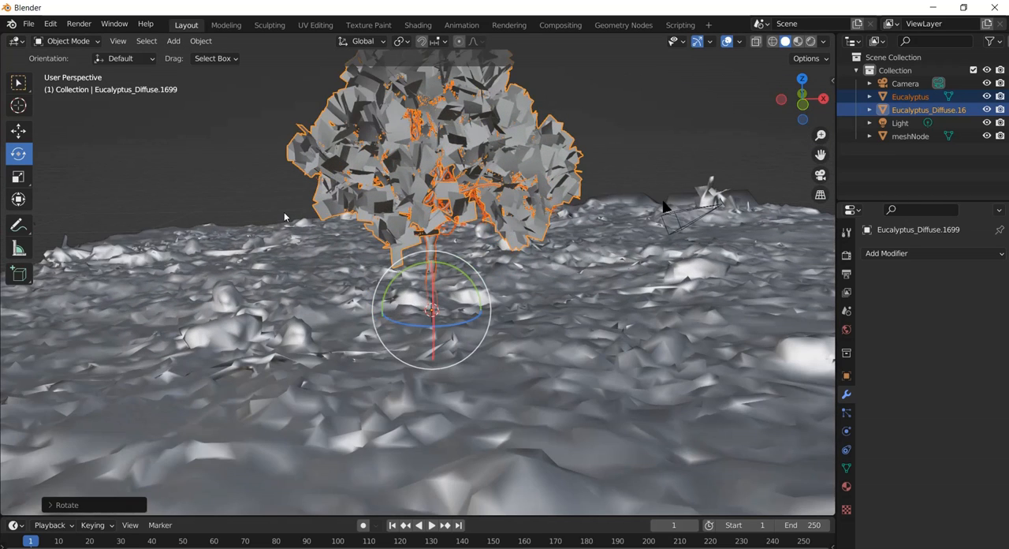
# Move the upright tree straight up along Z until the base of its trunk sits on the ground surface.
pyautogui.click(17, 134)
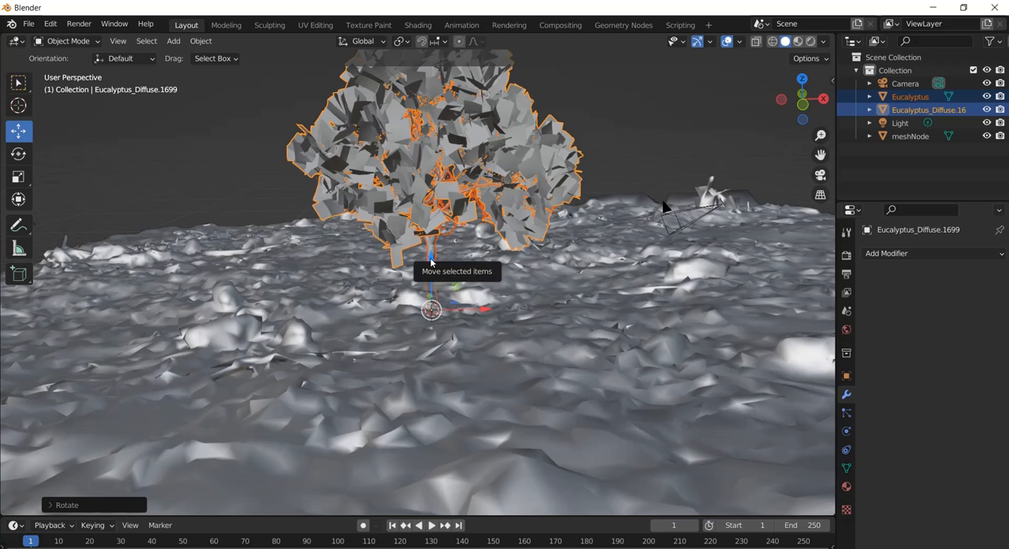
pyautogui.moveTo(425, 270); pyautogui.dragTo(424, 222)
pyautogui.moveTo(561, 241)
pyautogui.mouseDown(button='middle')
pyautogui.moveTo(569, 227)
pyautogui.moveTo(570, 237)
pyautogui.mouseUp(button='middle')
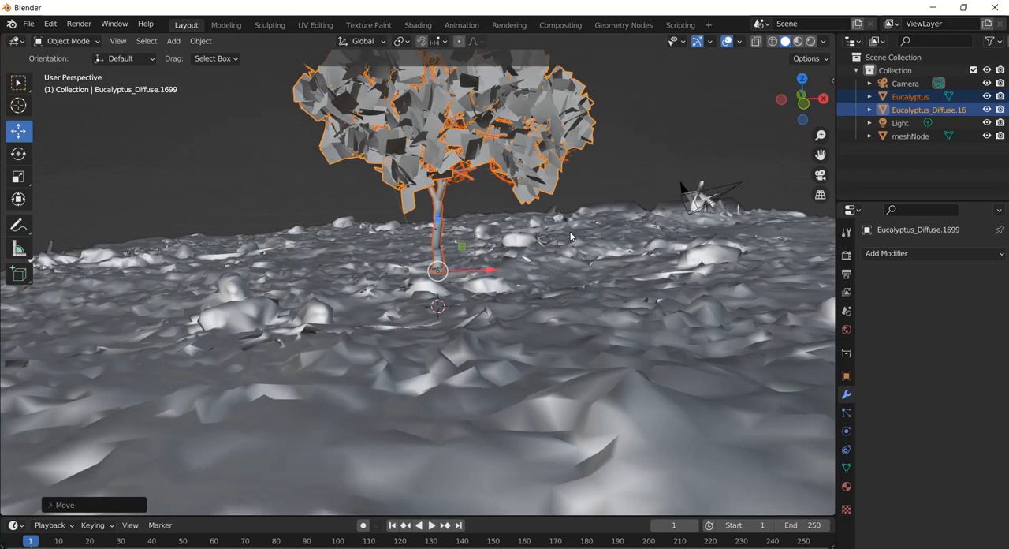
pyautogui.moveTo(820, 155); pyautogui.dragTo(4, 215)
pyautogui.scroll(-3, 610, 190)
pyautogui.scroll(3, 610, 190)
pyautogui.keyDown('shift'); pyautogui.moveTo(610, 191); pyautogui.dragTo(387, 227, button='middle'); pyautogui.keyUp('shift')
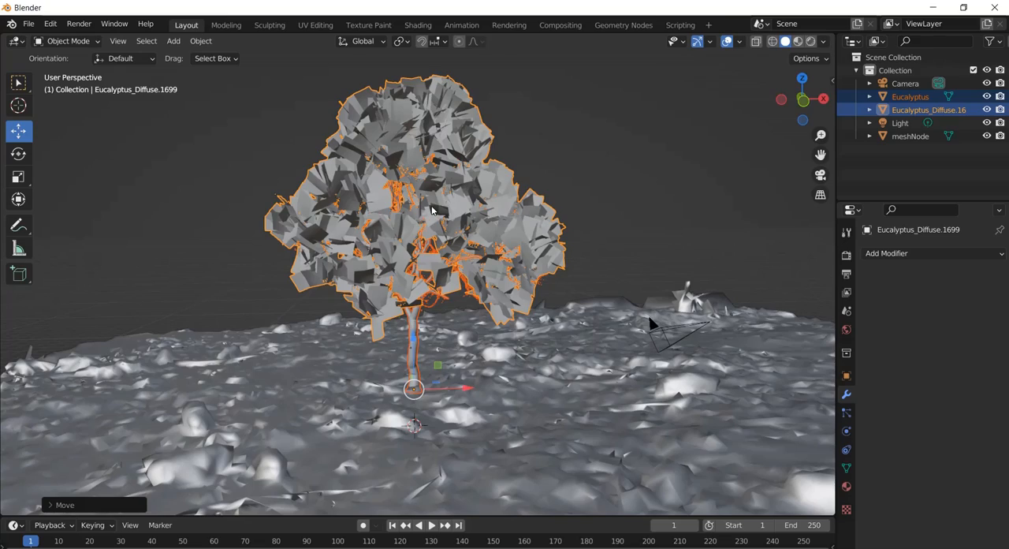
# Show the scene in Material Preview shading and inspect the tree's foliage up close.
pyautogui.click(798, 41)
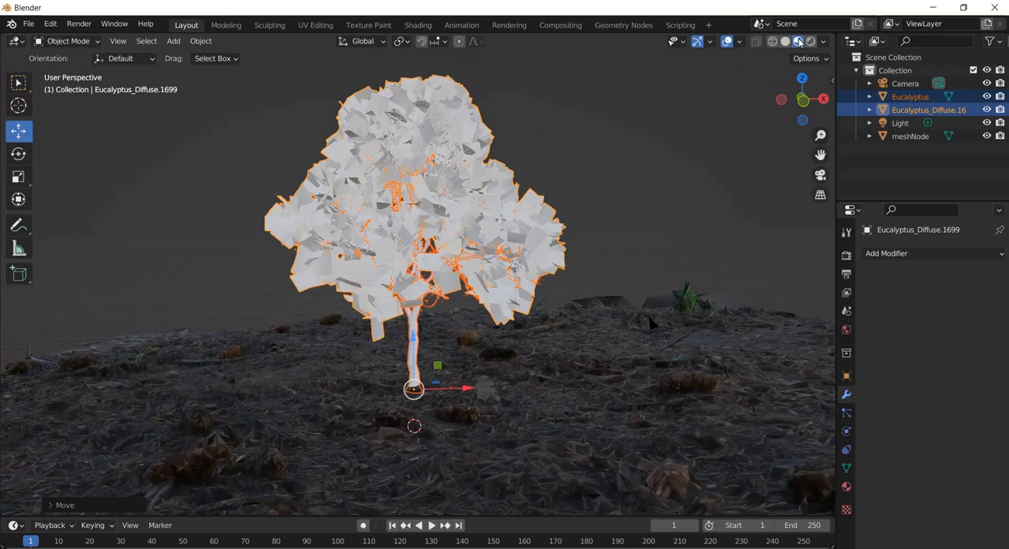
pyautogui.scroll(5, 434, 157)
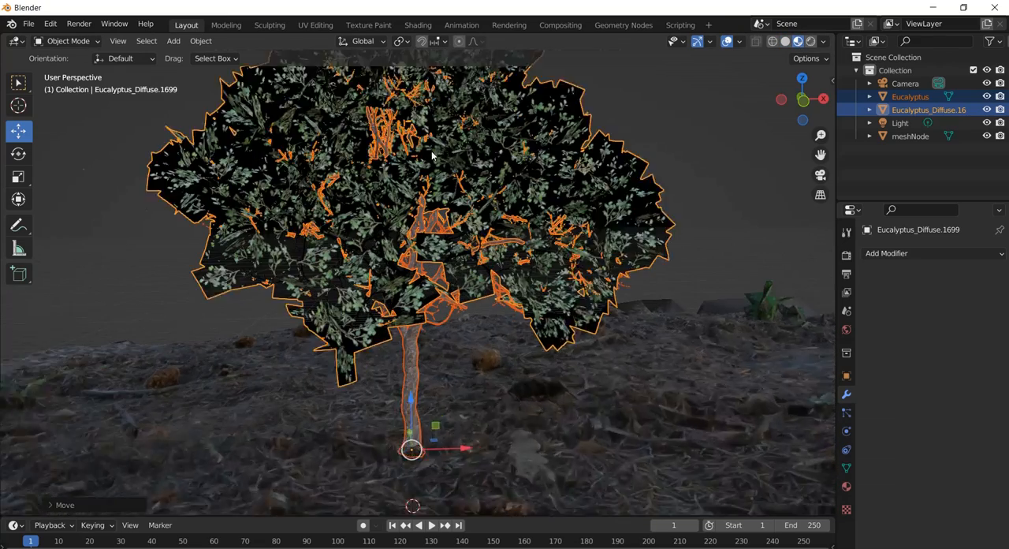
pyautogui.scroll(-2, 393, 224)
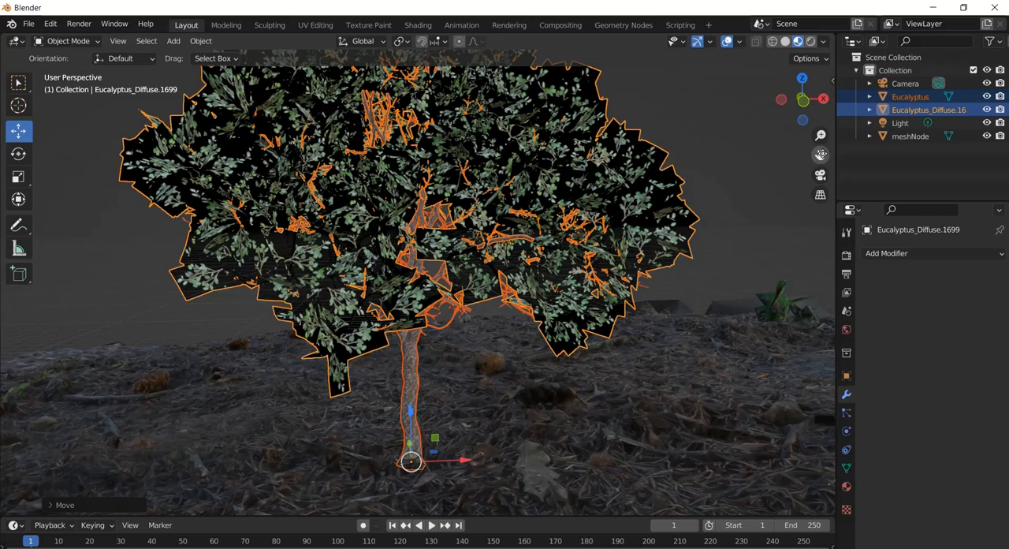
pyautogui.moveTo(819, 155); pyautogui.dragTo(823, 348)
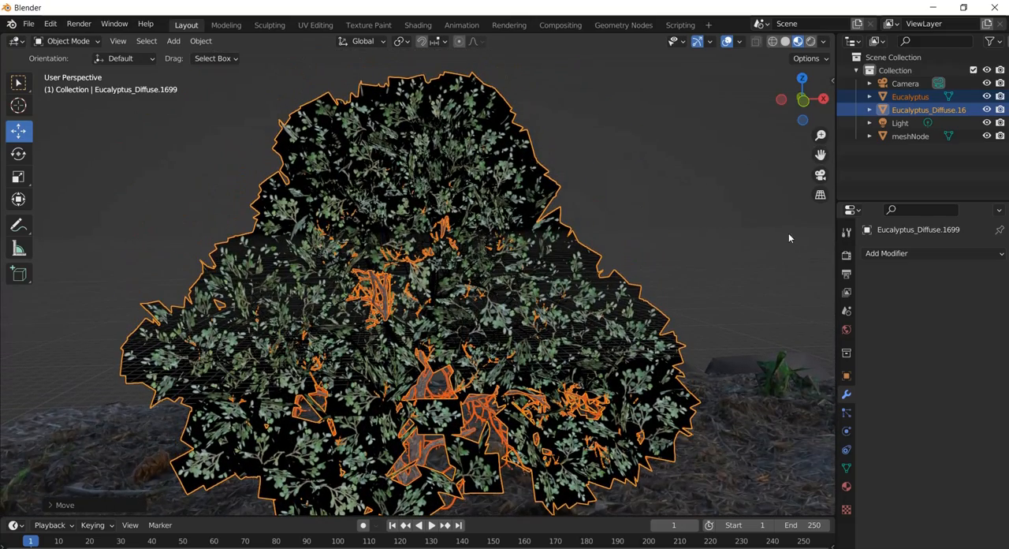
# Check the tree and ground through the scene camera, then return to the free perspective view.
pyautogui.click(820, 174)
pyautogui.click(530, 231)
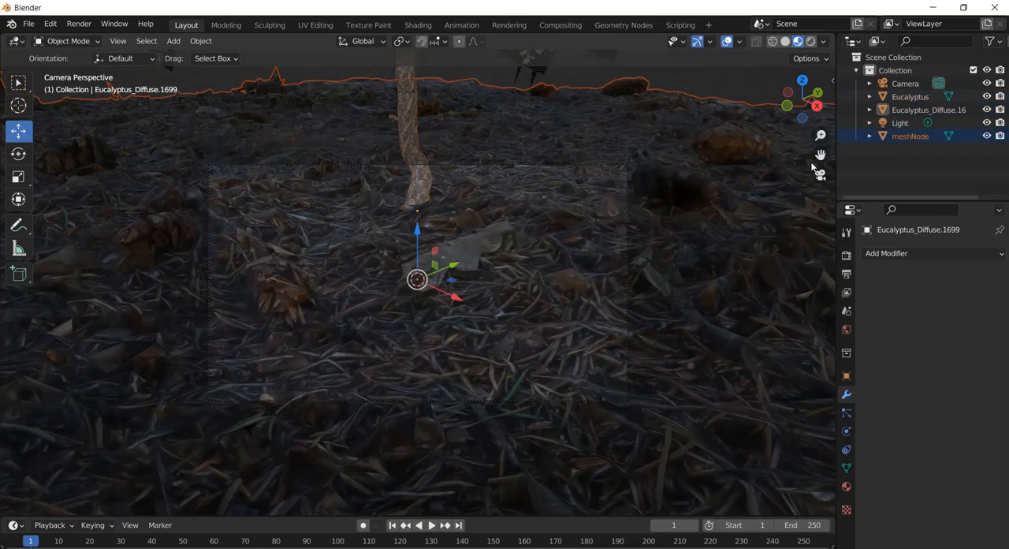
pyautogui.click(820, 175)
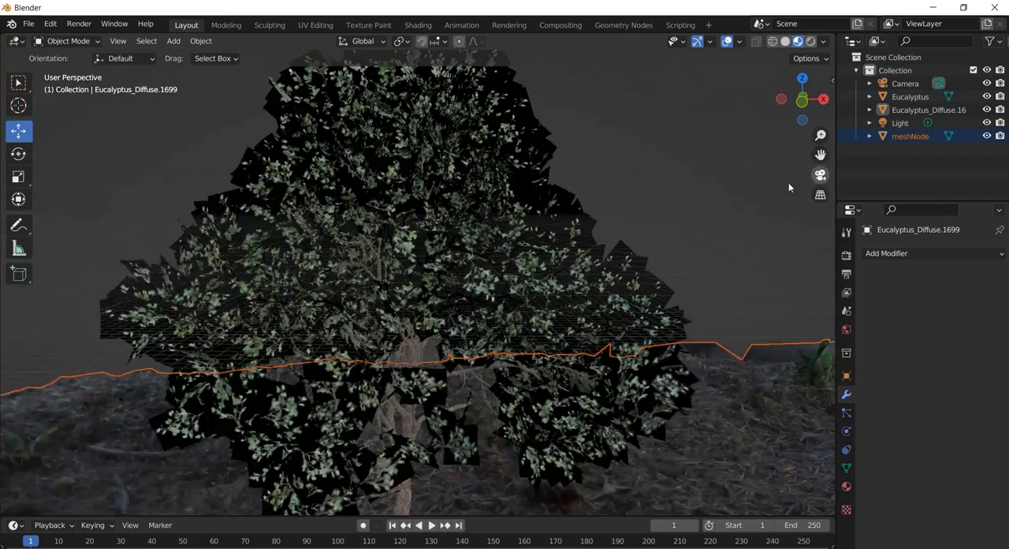
# Select only the tree's leaves and split the 3D viewport to show their material in a Shader Editor with its sidebar hidden.
pyautogui.scroll(-4, 458, 242)
pyautogui.click(440, 214)
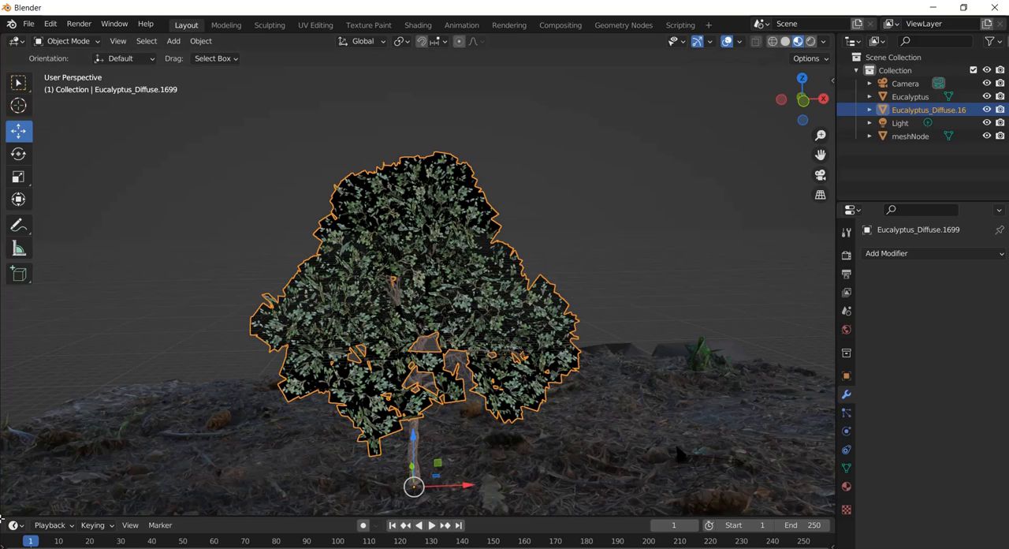
pyautogui.moveTo(3, 514); pyautogui.dragTo(398, 476)
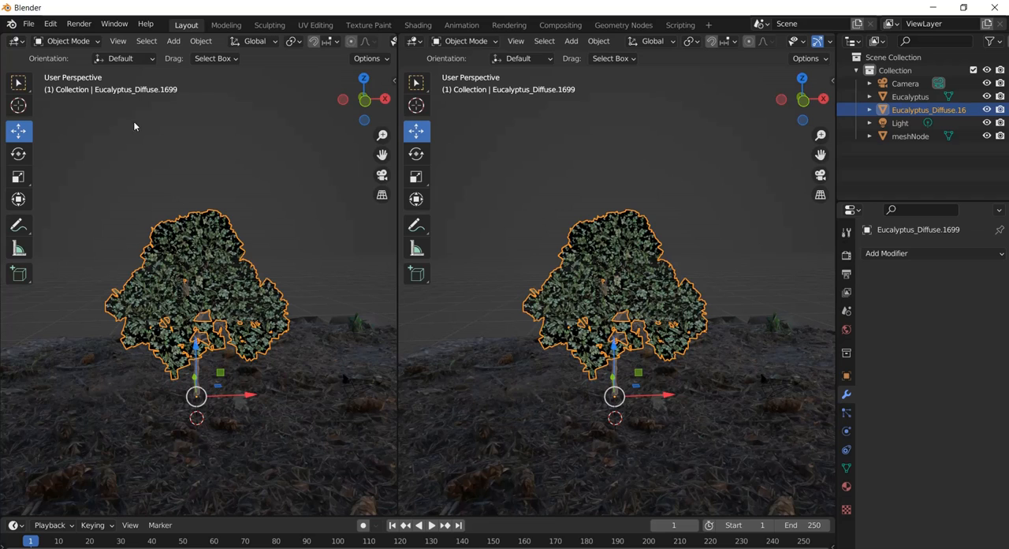
pyautogui.click(17, 41)
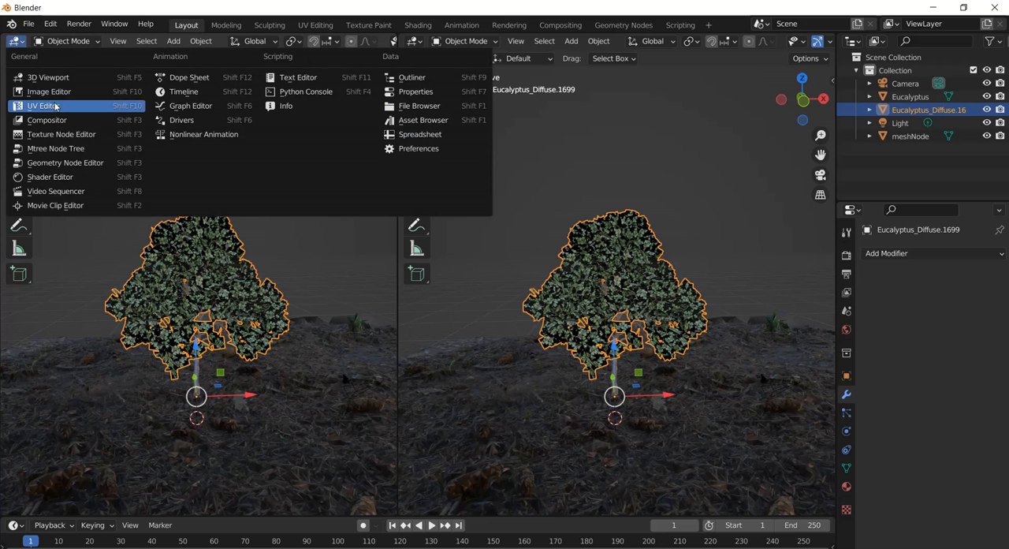
pyautogui.click(64, 175)
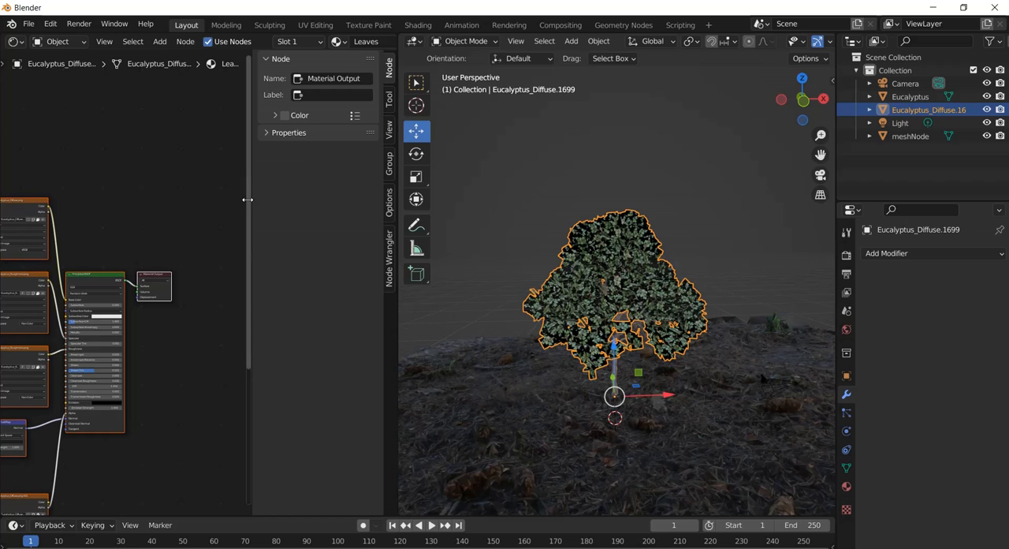
pyautogui.moveTo(253, 202); pyautogui.dragTo(421, 212)
pyautogui.moveTo(260, 206); pyautogui.dragTo(285, 117, button='middle')
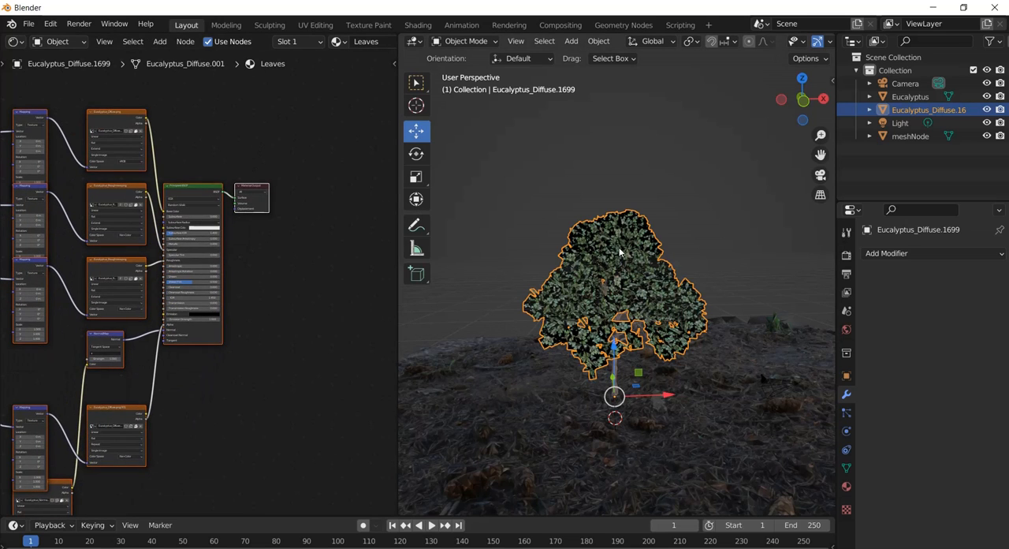
# In the Leaves material, replace the Principled BSDF's Alpha link with one from the Color output of the Eucalyptus_Diffuse.png.001 texture.
pyautogui.click(623, 251)
pyautogui.click(632, 225)
pyautogui.scroll(2, 174, 295)
pyautogui.moveTo(323, 290); pyautogui.dragTo(334, 207, button='middle')
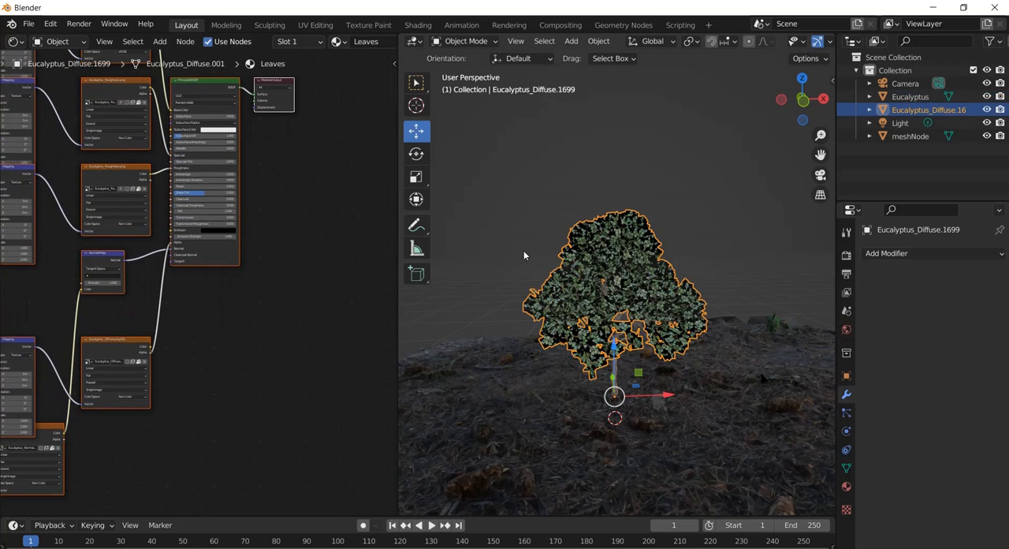
pyautogui.scroll(8, 585, 243)
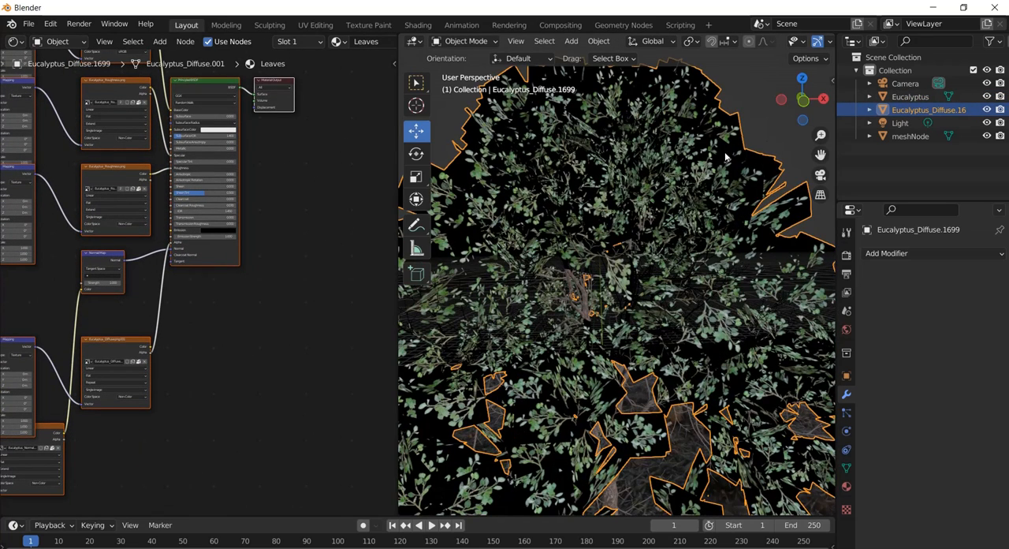
pyautogui.scroll(1, 237, 288)
pyautogui.scroll(3, 237, 293)
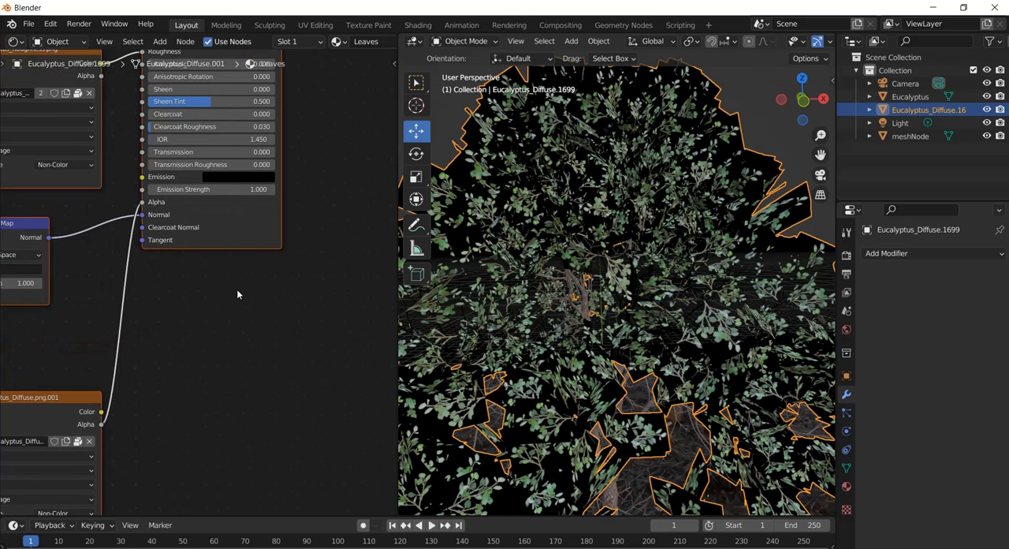
pyautogui.moveTo(189, 321); pyautogui.dragTo(268, 316, button='middle')
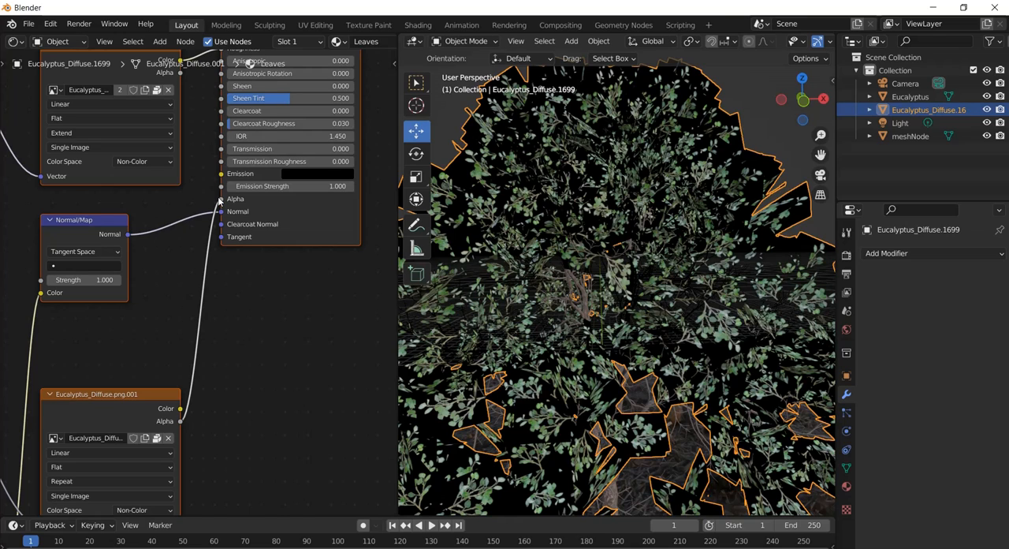
pyautogui.moveTo(221, 200); pyautogui.dragTo(282, 365)
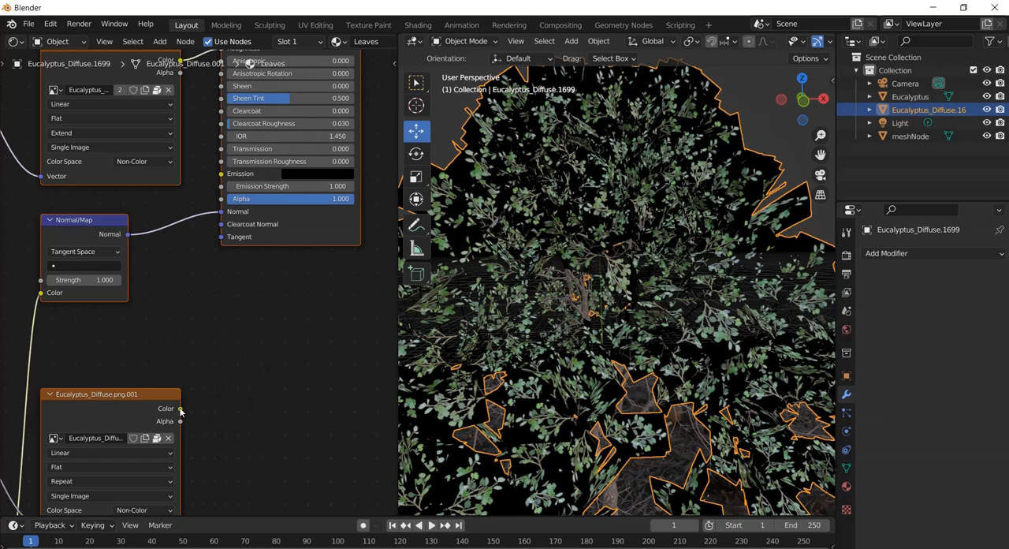
pyautogui.moveTo(179, 408); pyautogui.dragTo(209, 214)
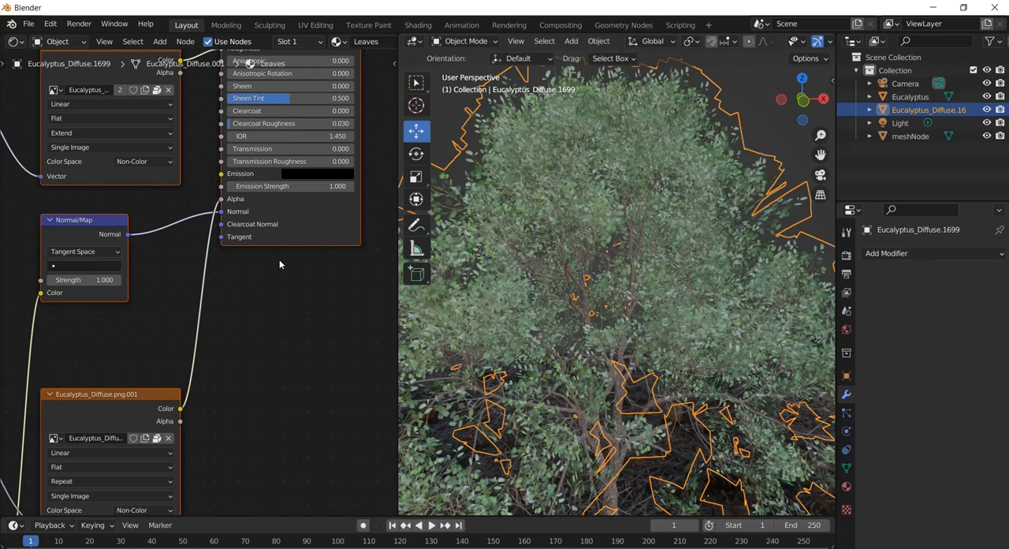
# Merge the Shader Editor area back into a single 3D viewport and check the foliage over the whole tree.
pyautogui.scroll(-3, 270, 281)
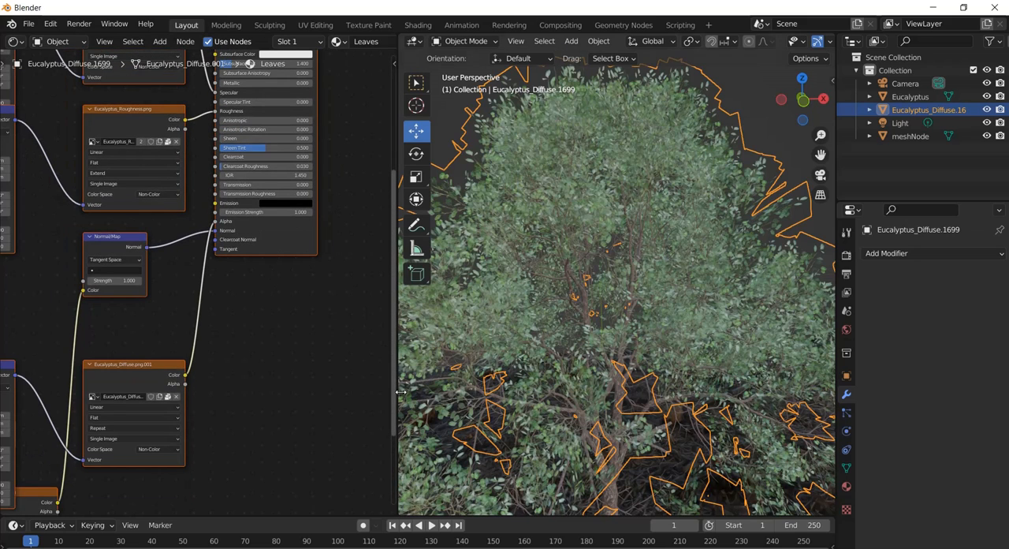
pyautogui.rightClick(397, 477)
pyautogui.click(379, 510)
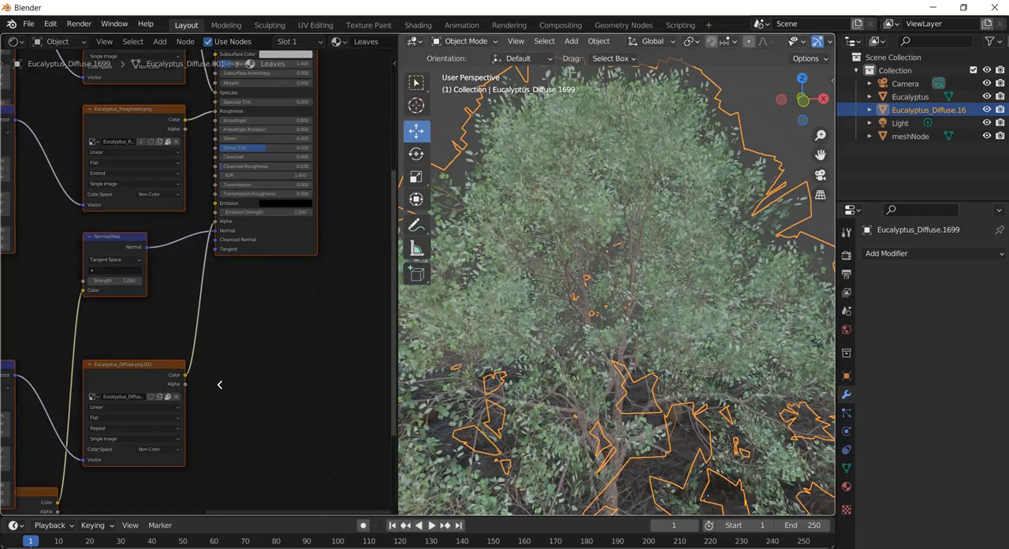
pyautogui.click(220, 384)
pyautogui.scroll(-7, 432, 276)
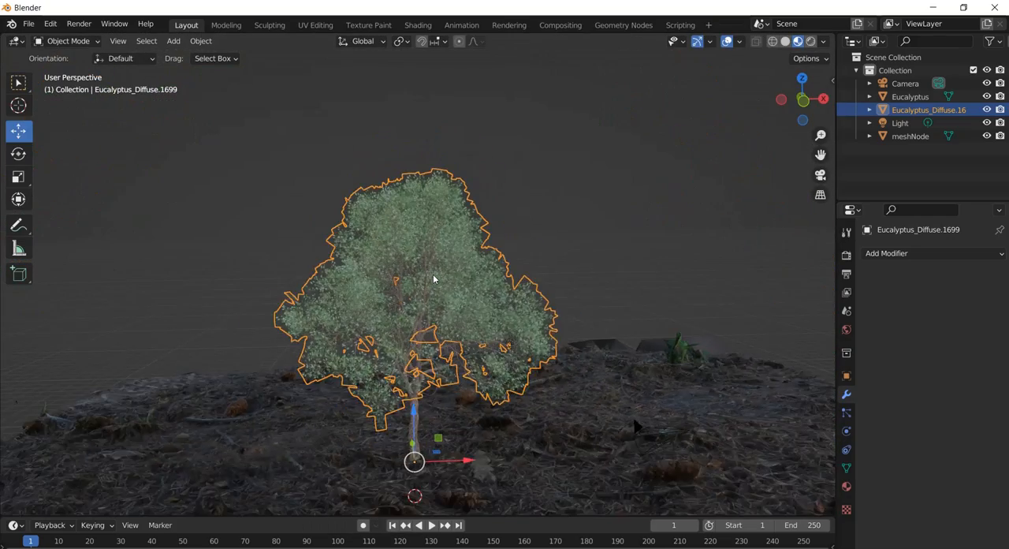
pyautogui.scroll(3, 432, 276)
pyautogui.moveTo(820, 155); pyautogui.dragTo(819, 499)
pyautogui.moveTo(437, 321); pyautogui.dragTo(439, 320, button='middle')
pyautogui.scroll(-2, 439, 321)
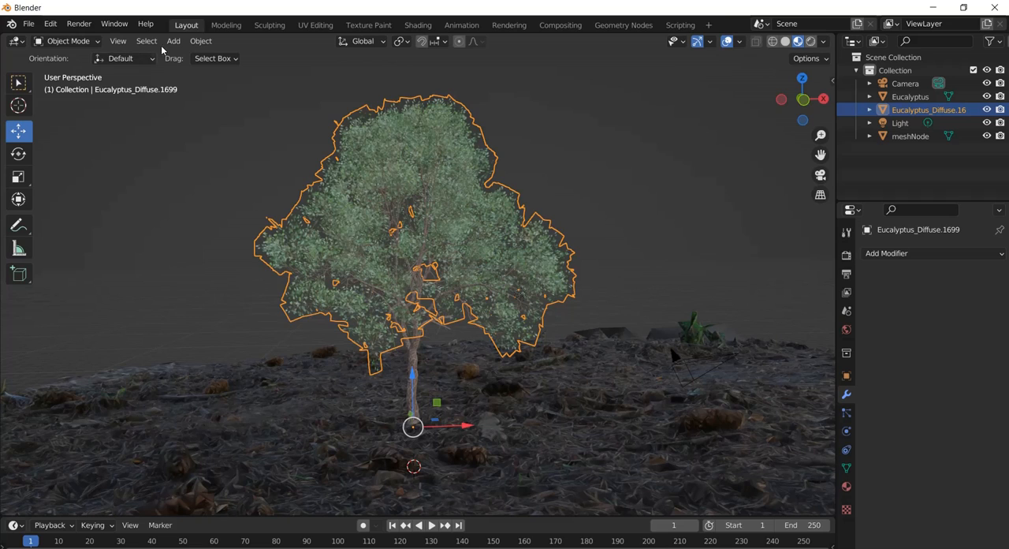
# Add a mesh plane to the scene at the 3D cursor beneath the tree.
pyautogui.click(199, 42)
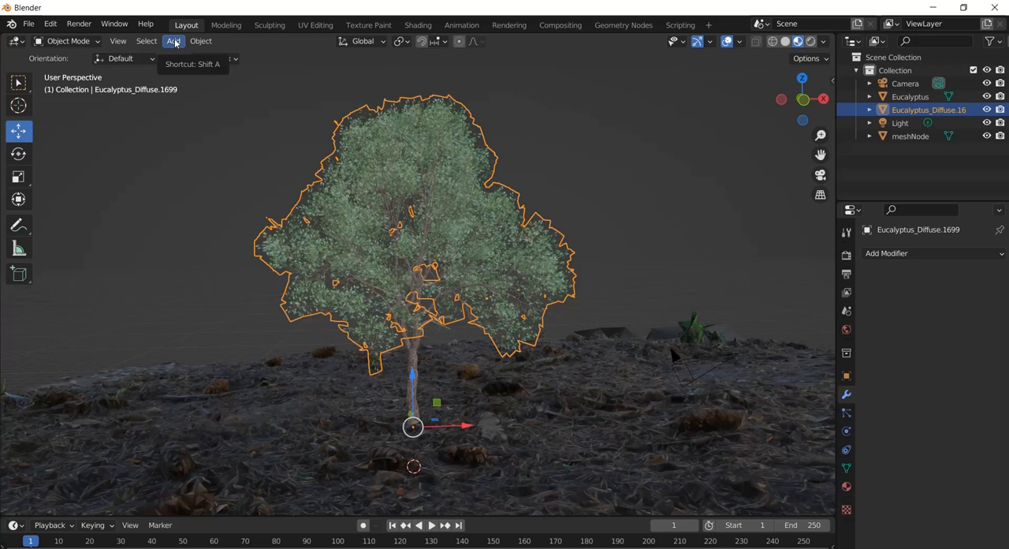
pyautogui.click(175, 41)
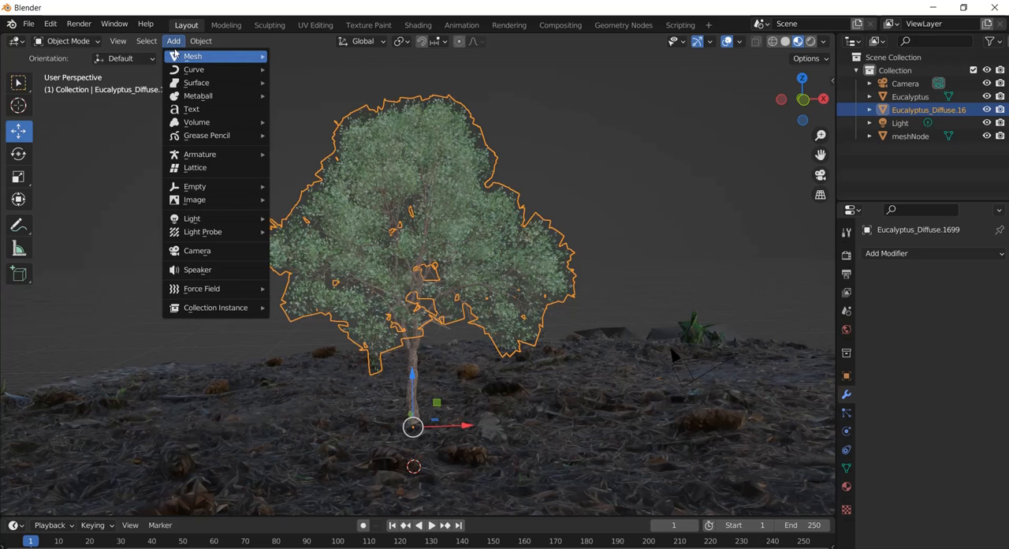
pyautogui.moveTo(183, 57)
pyautogui.click(298, 56)
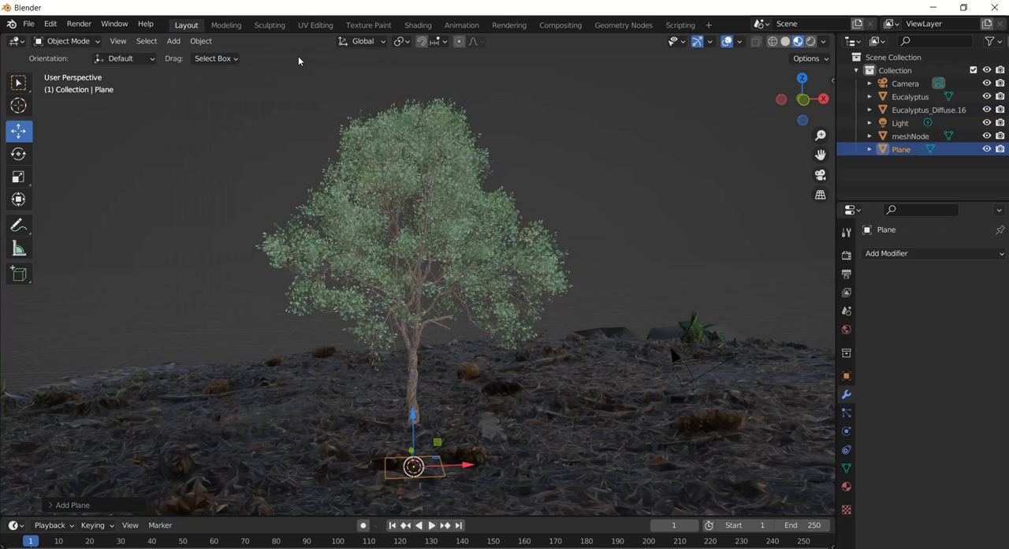
# Raise the plane along Z into the tree's crown and scale it up to about the crown's width.
pyautogui.moveTo(411, 417); pyautogui.dragTo(410, 176)
pyautogui.press('s')
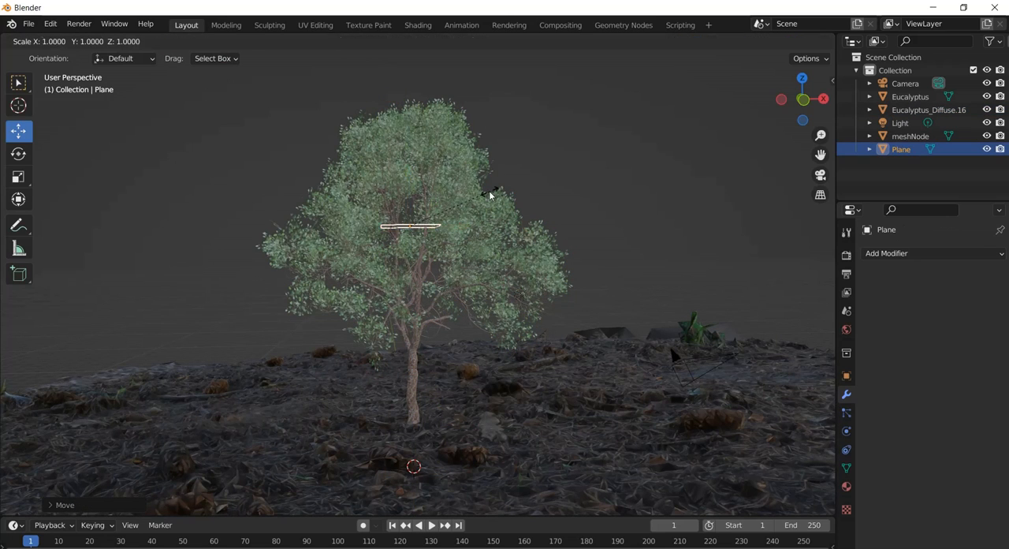
pyautogui.click(747, 76)
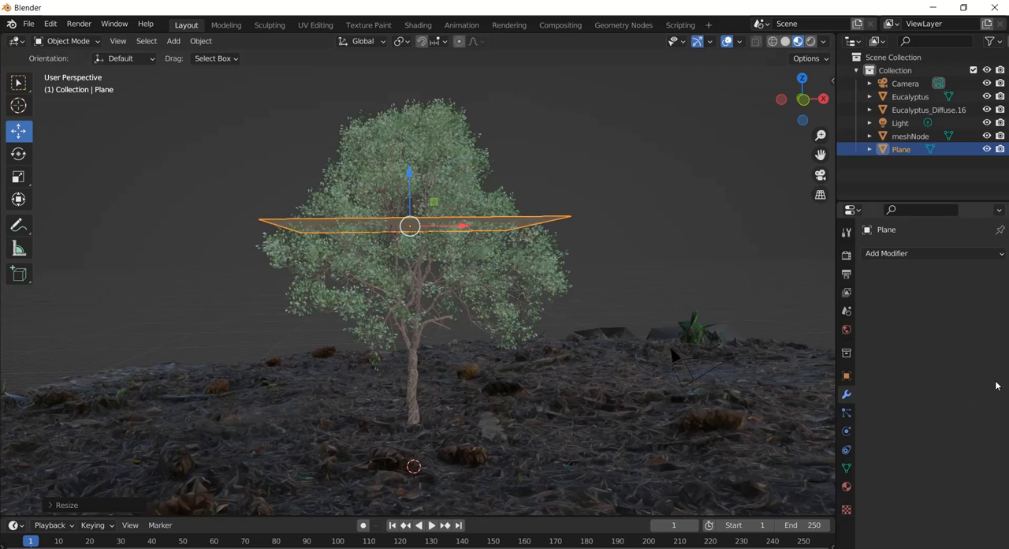
# Add an Emitter particle system to the plane and play the animation to preview the falling particles.
pyautogui.click(847, 413)
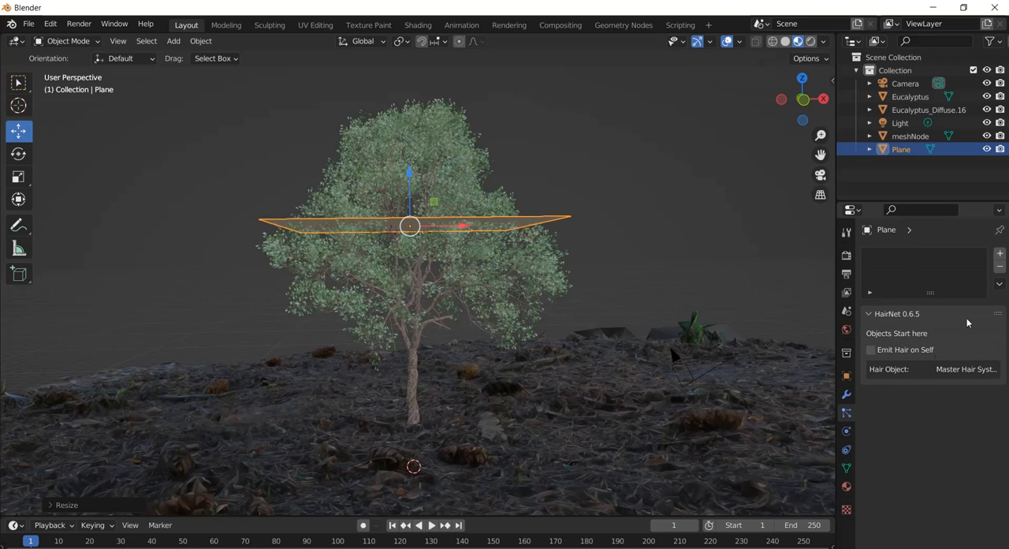
pyautogui.click(999, 257)
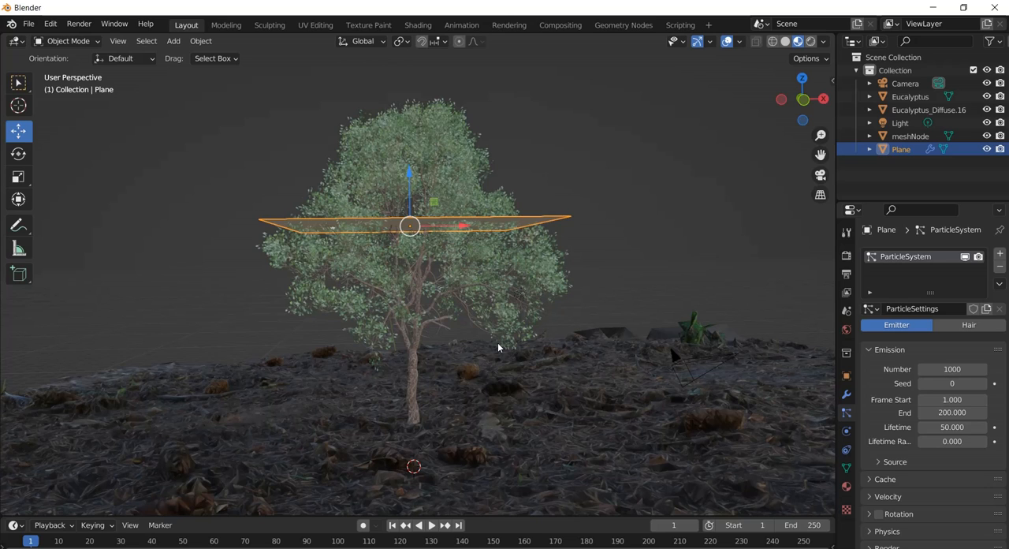
pyautogui.press('space')
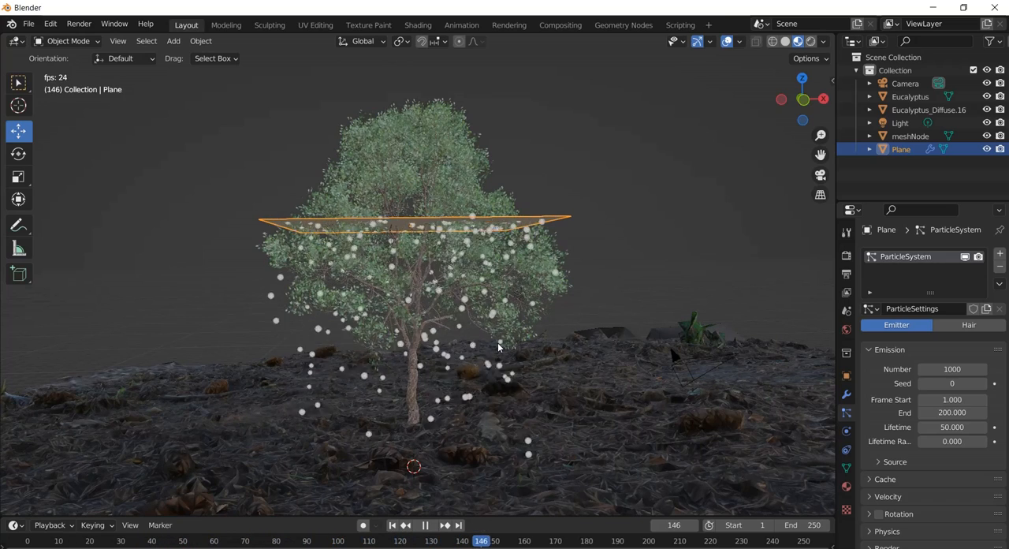
# Stop the animation playback, switch to the browser and check the available download formats of the Sketchfab Apple model.
pyautogui.press('space')
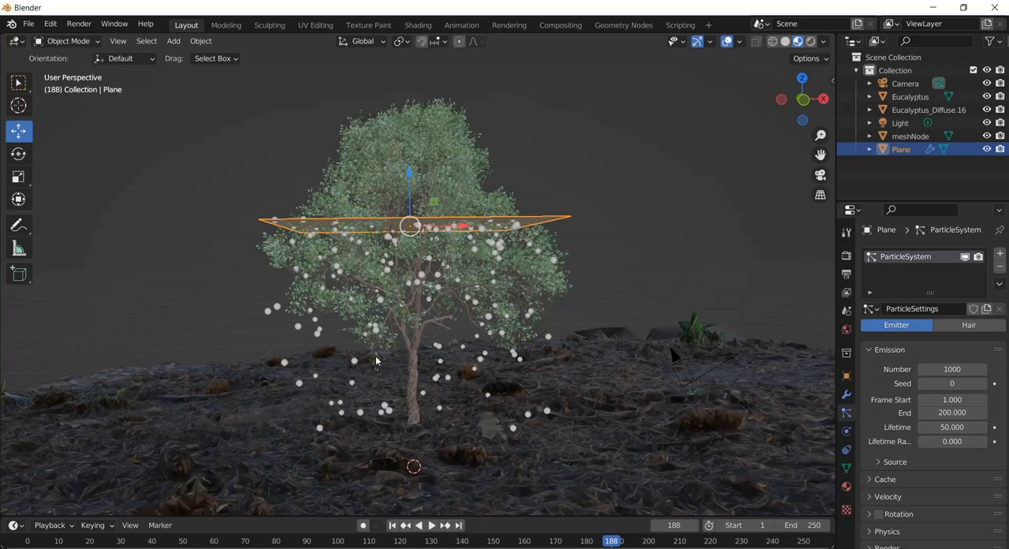
pyautogui.hotkey('alt', 'Tab')
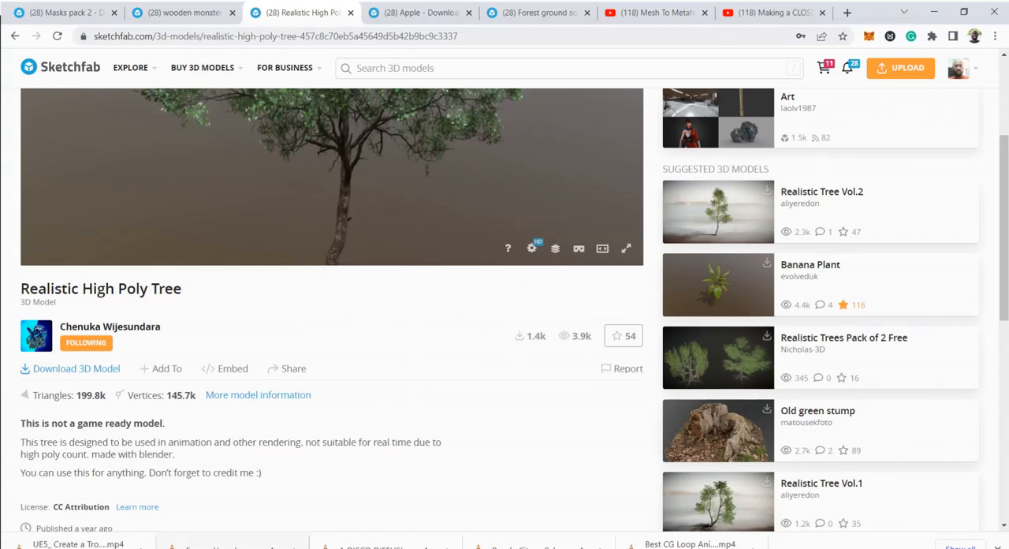
pyautogui.click(408, 10)
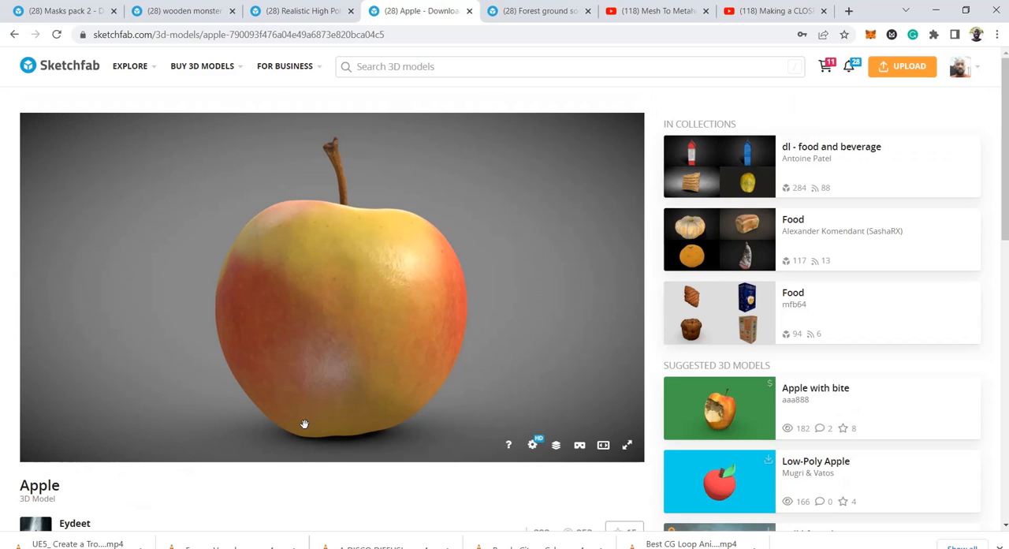
pyautogui.scroll(-3, 291, 498)
pyautogui.click(114, 305)
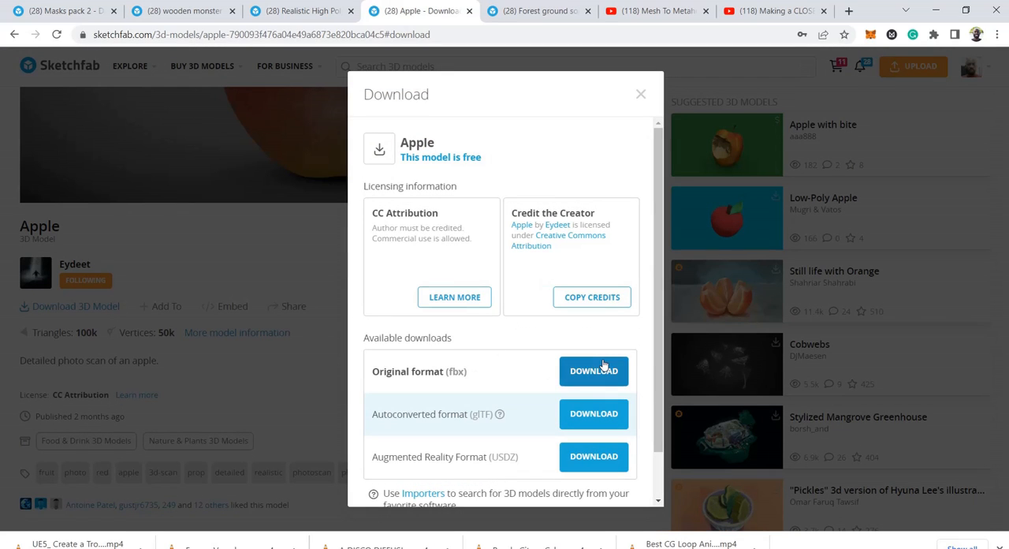
pyautogui.click(640, 94)
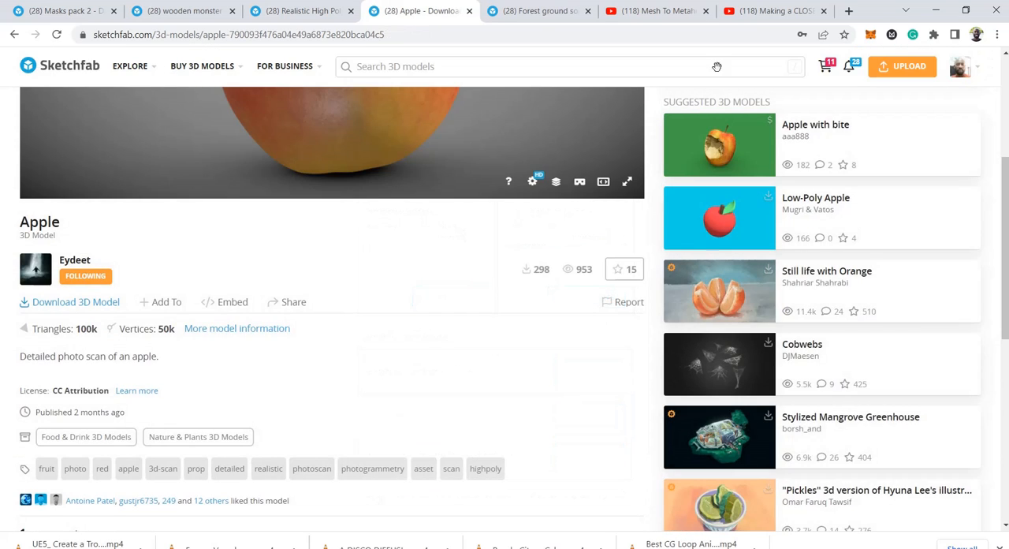
pyautogui.click(939, 8)
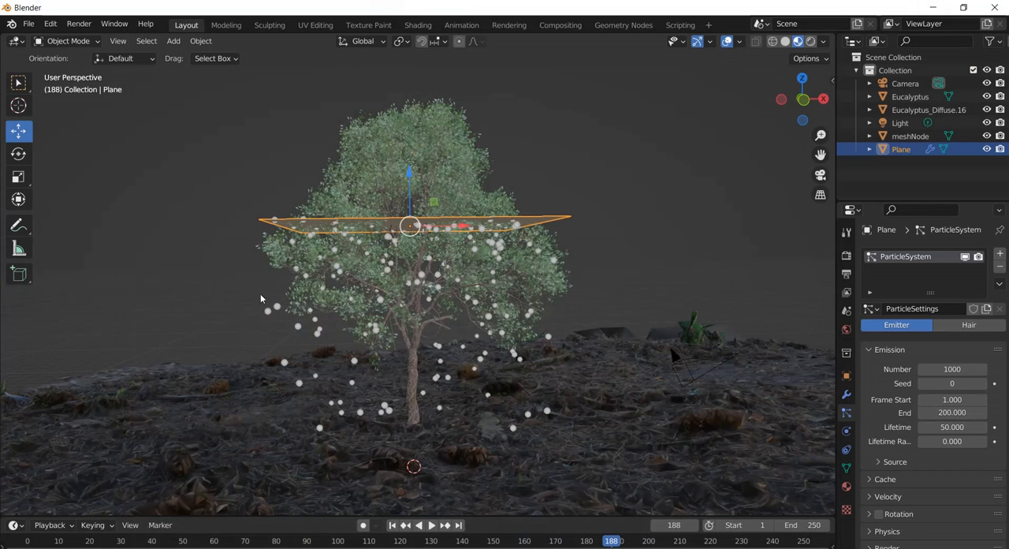
# Return to Blender, rewind the animation to frame 1 and import apple.fbx from the source folder inside apple (1).
pyautogui.click(392, 526)
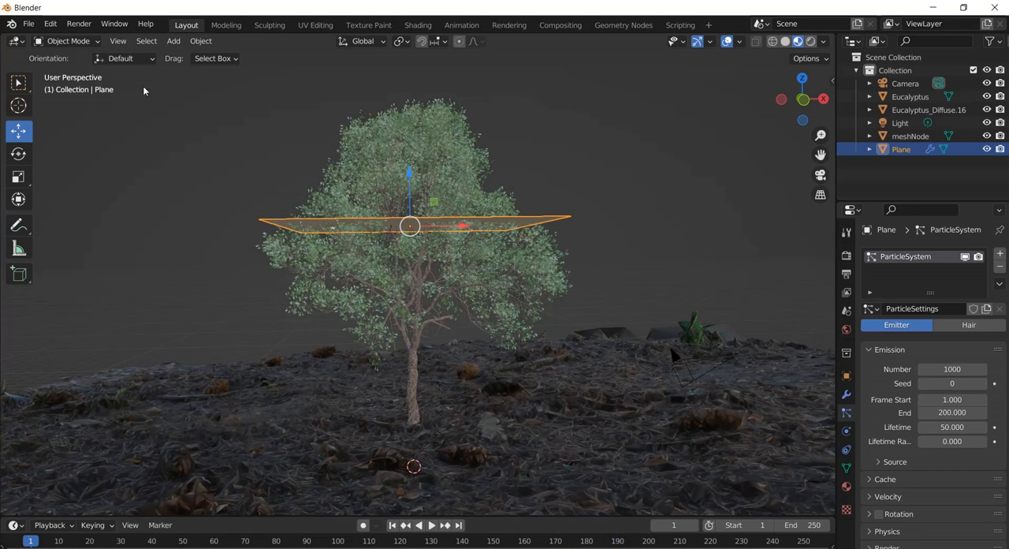
pyautogui.click(29, 25)
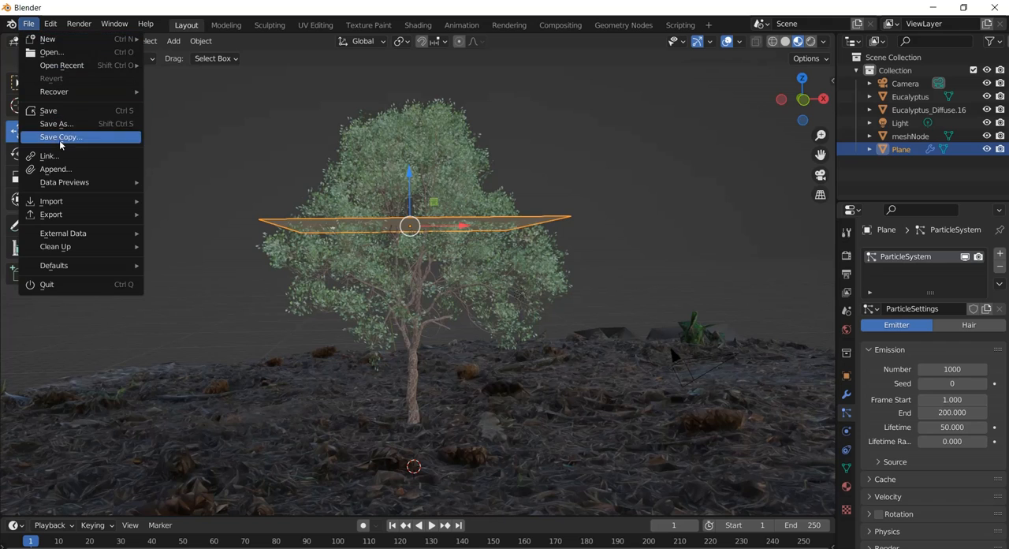
pyautogui.moveTo(68, 206)
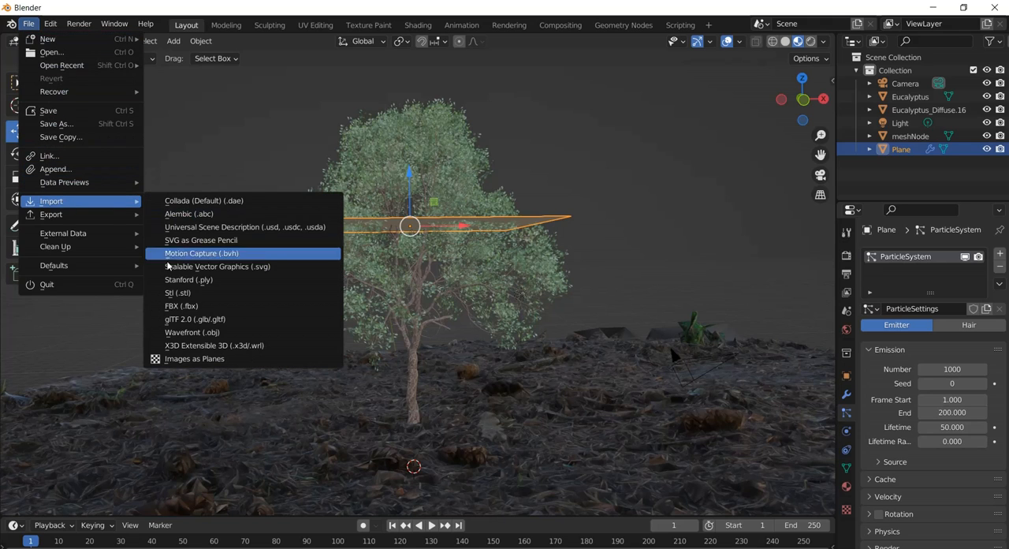
pyautogui.click(180, 305)
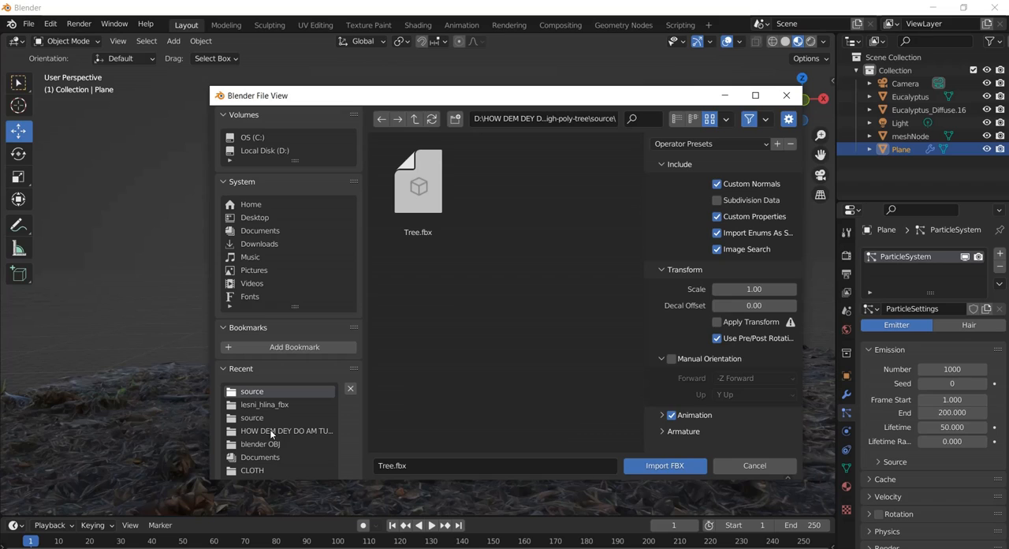
pyautogui.click(416, 119)
pyautogui.click(416, 119)
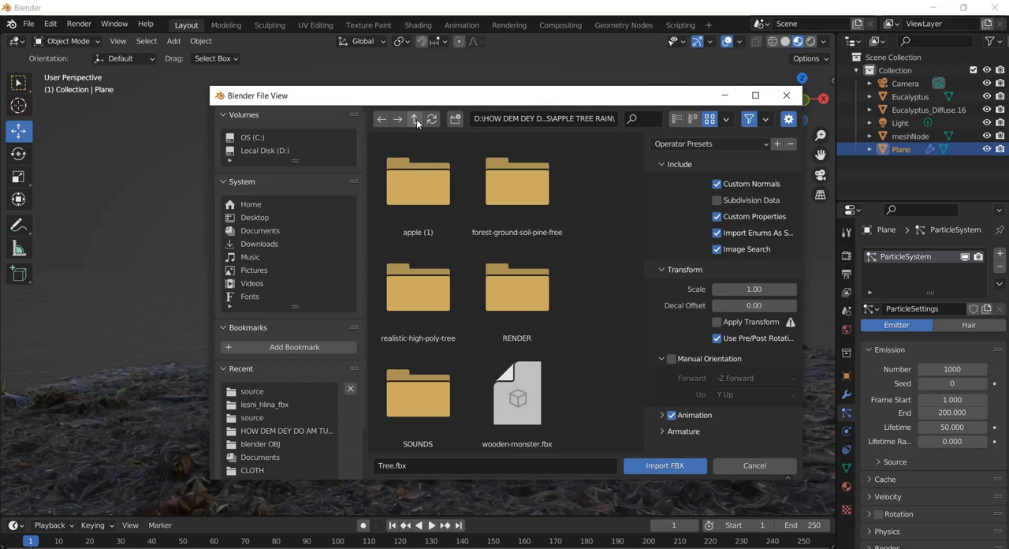
pyautogui.doubleClick(411, 186)
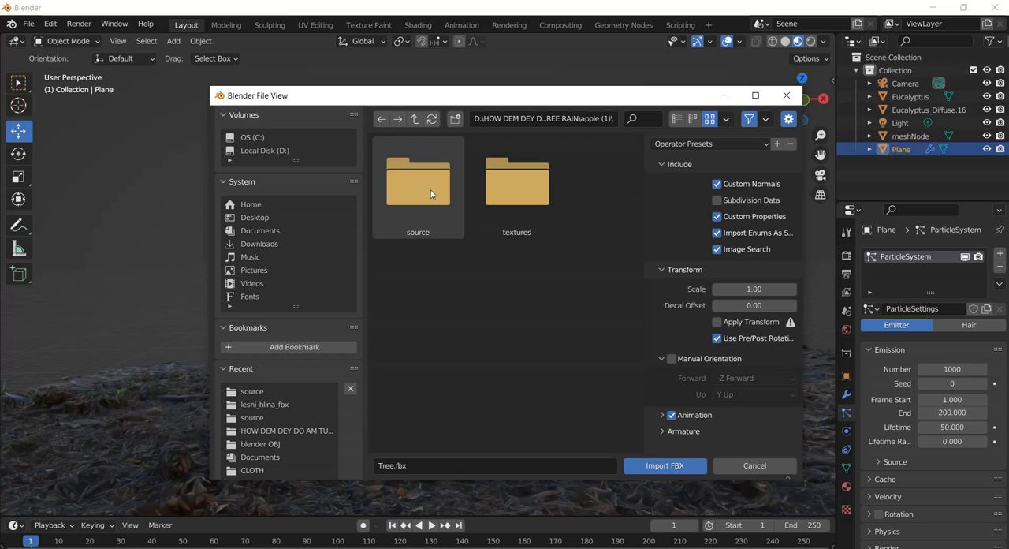
pyautogui.doubleClick(431, 194)
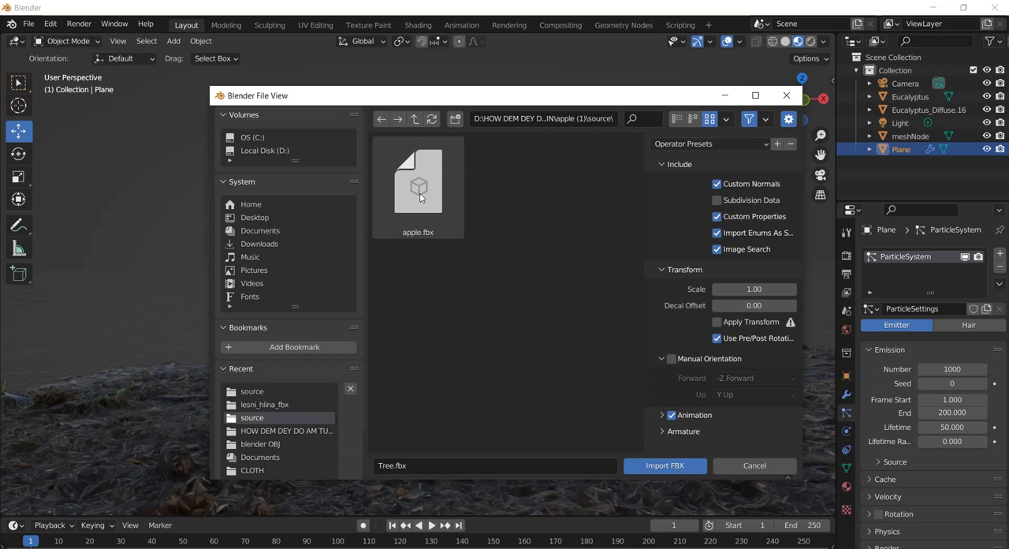
pyautogui.click(420, 197)
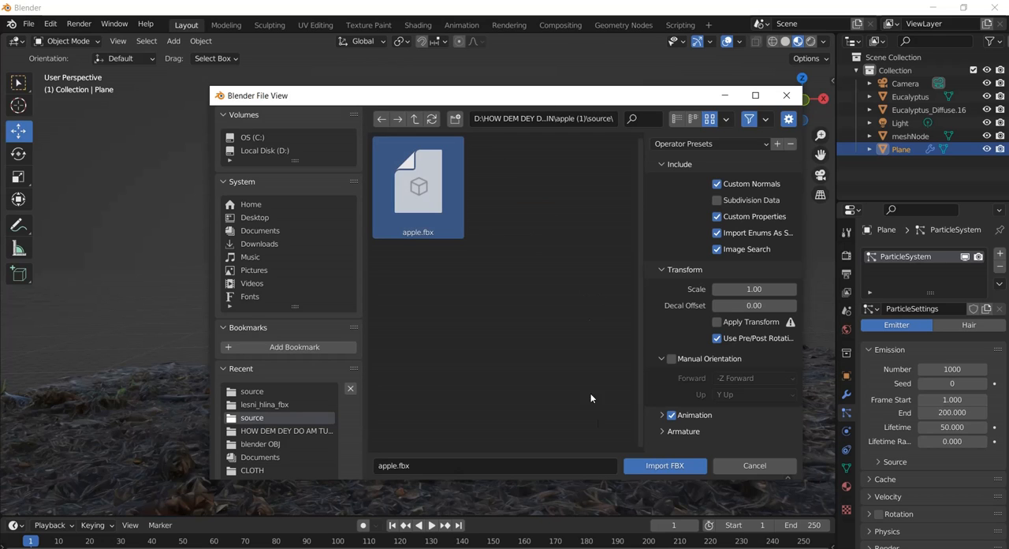
pyautogui.click(653, 466)
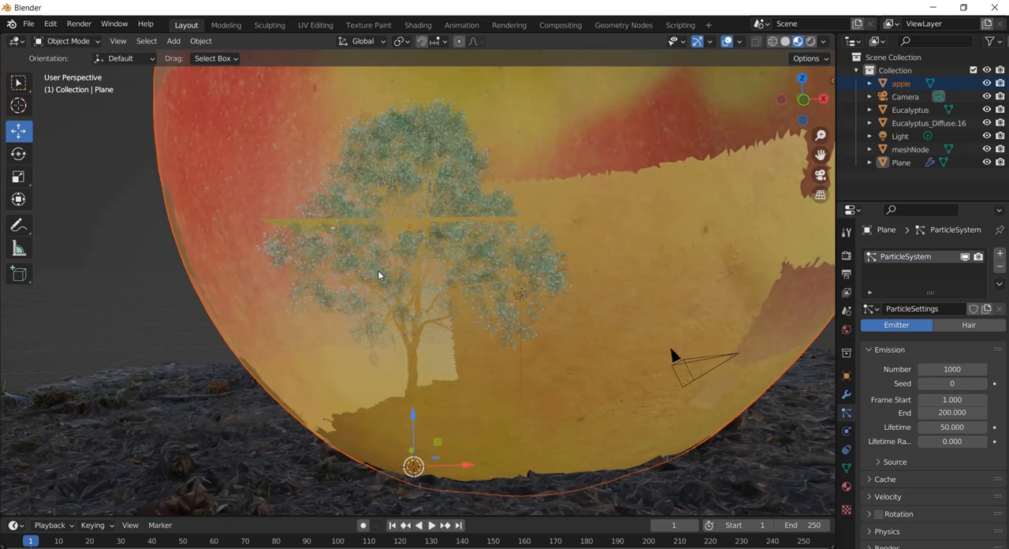
# Scale the imported apple down to about 0.05 of its size, so it is small beside the tree trunk.
pyautogui.scroll(-4, 377, 273)
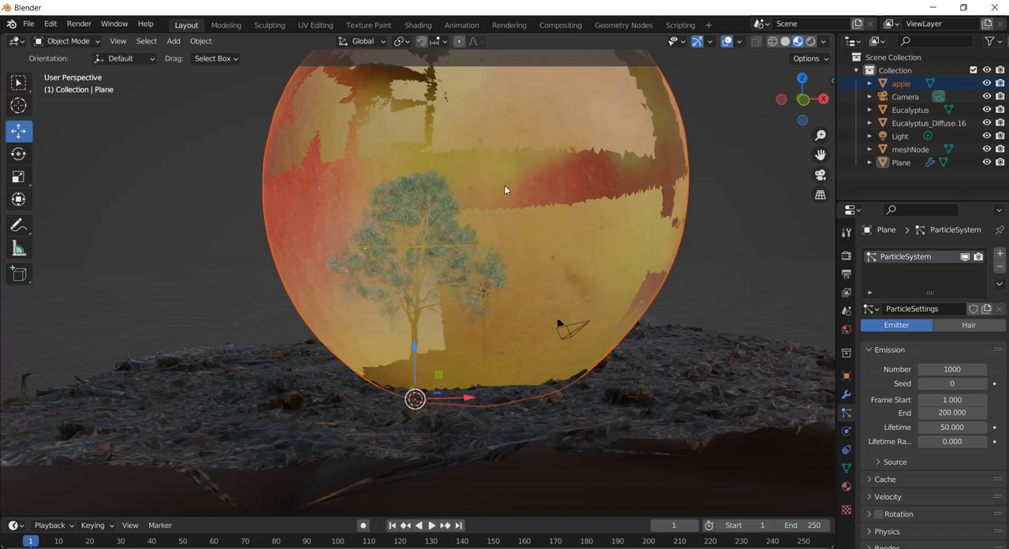
pyautogui.scroll(-3, 524, 184)
pyautogui.scroll(3, 523, 185)
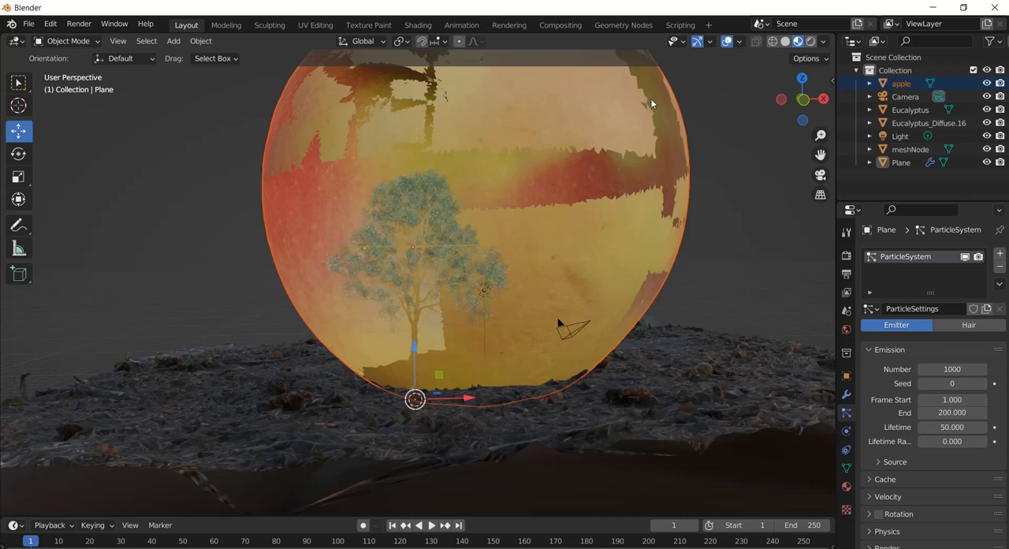
pyautogui.press('s')
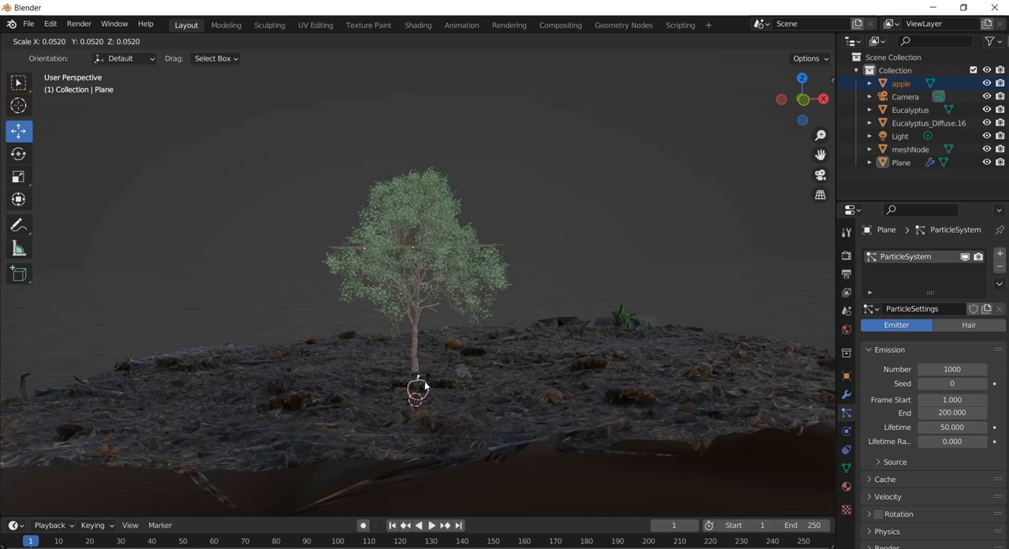
pyautogui.click(424, 386)
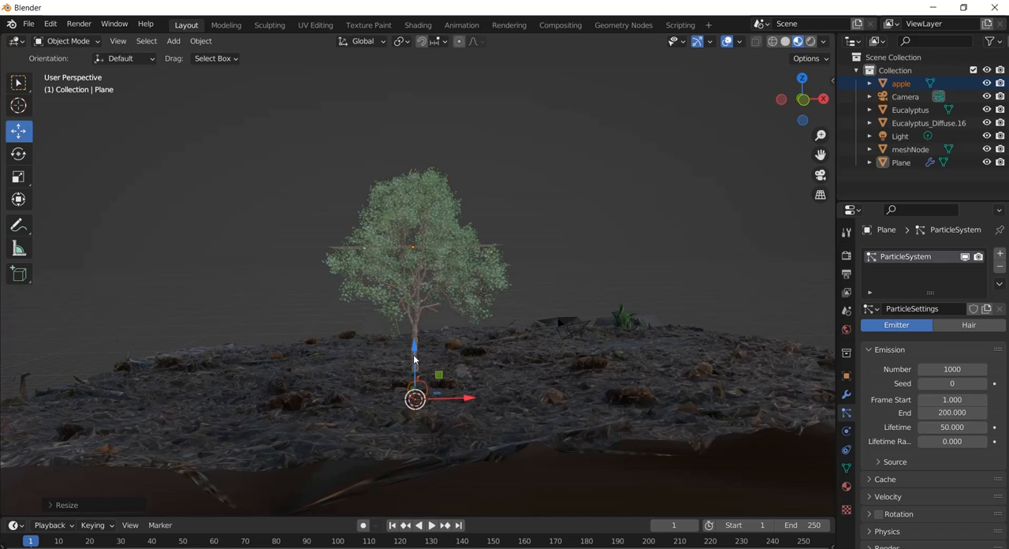
# Raise the apple along Z to the ground surface at the trunk's base and scale it down slightly more.
pyautogui.press('g')
pyautogui.press('z')
pyautogui.click(439, 333)
pyautogui.scroll(6, 439, 333)
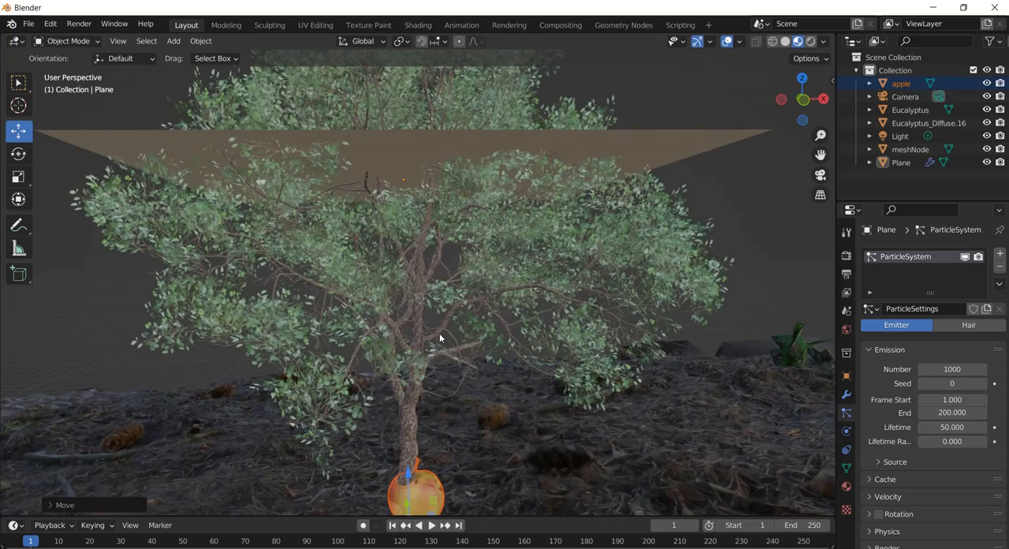
pyautogui.scroll(-2, 601, 302)
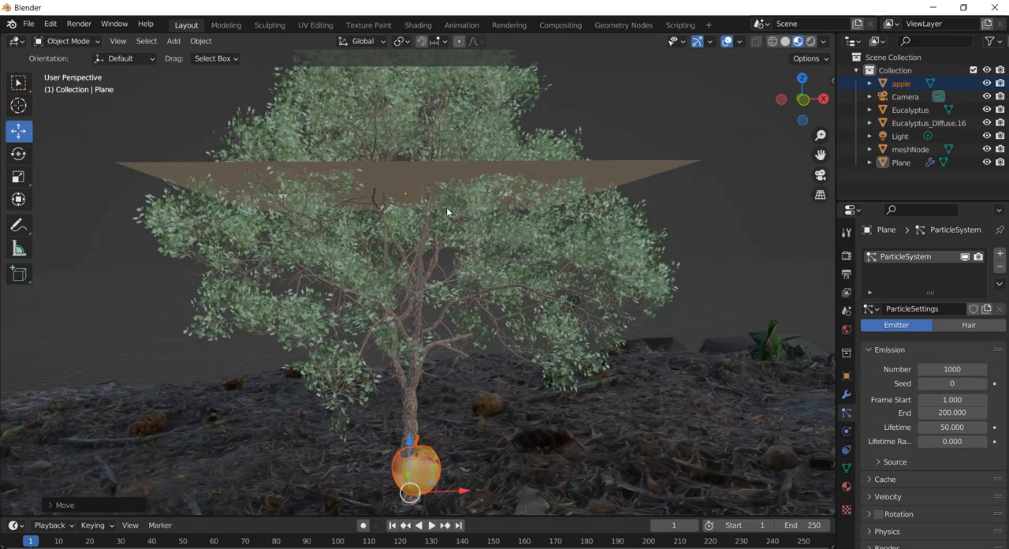
pyautogui.moveTo(446, 207); pyautogui.dragTo(582, 326, button='middle')
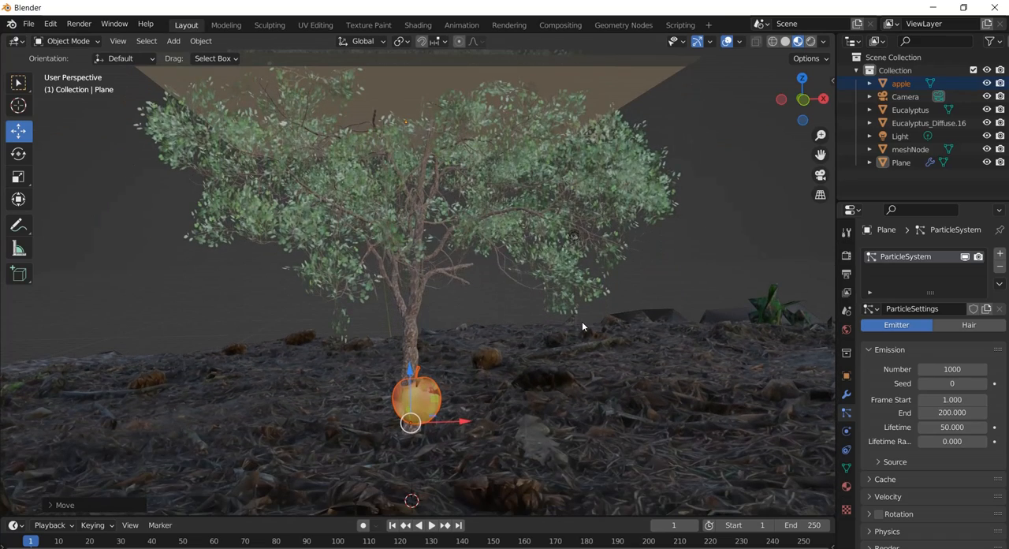
pyautogui.press('s')
pyautogui.click(529, 360)
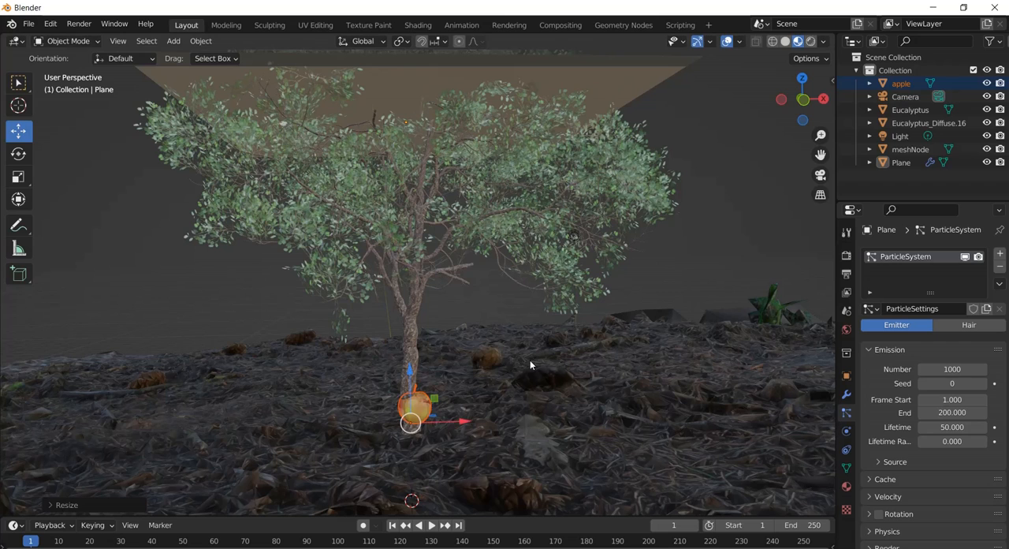
# Move the apple along the negative X axis, well away from the tree toward the edge of the ground.
pyautogui.press('g')
pyautogui.press('x')
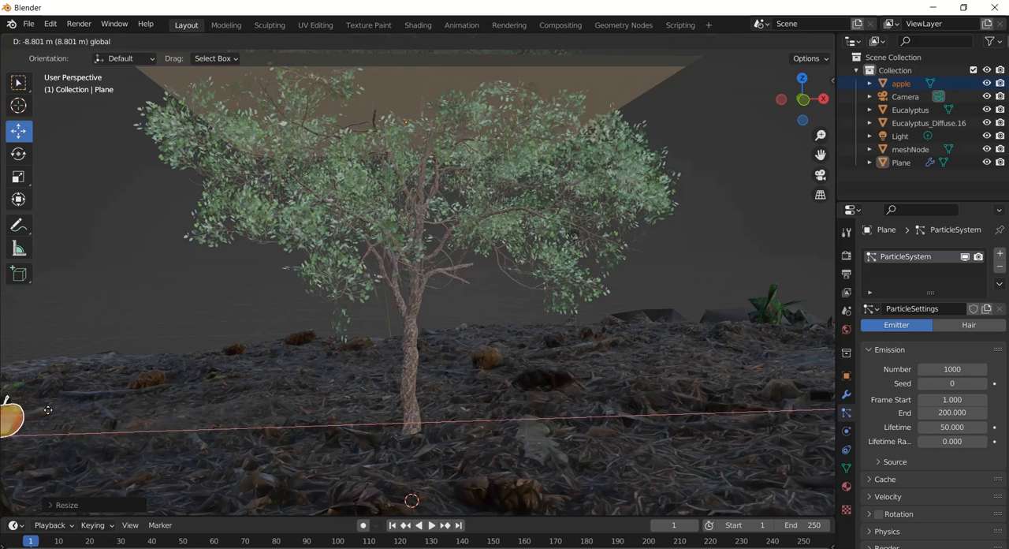
pyautogui.click(48, 409)
pyautogui.scroll(-5, 98, 379)
pyautogui.press('g')
pyautogui.press('x')
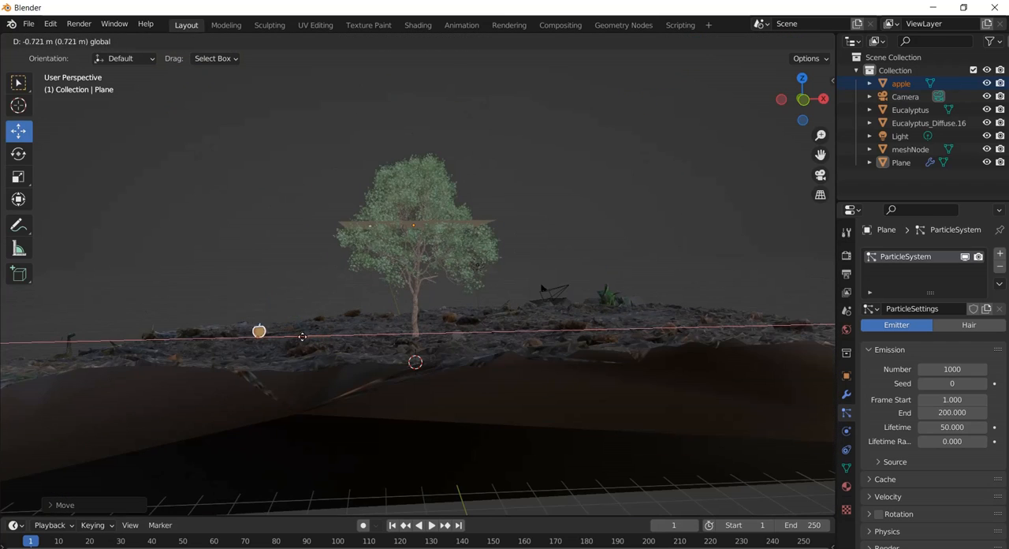
pyautogui.click(155, 334)
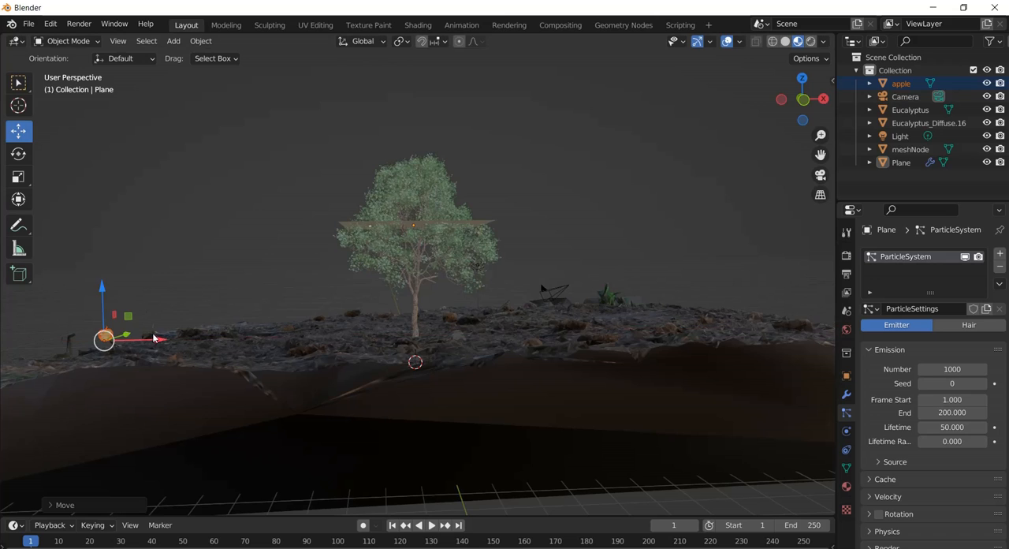
pyautogui.scroll(3, 491, 212)
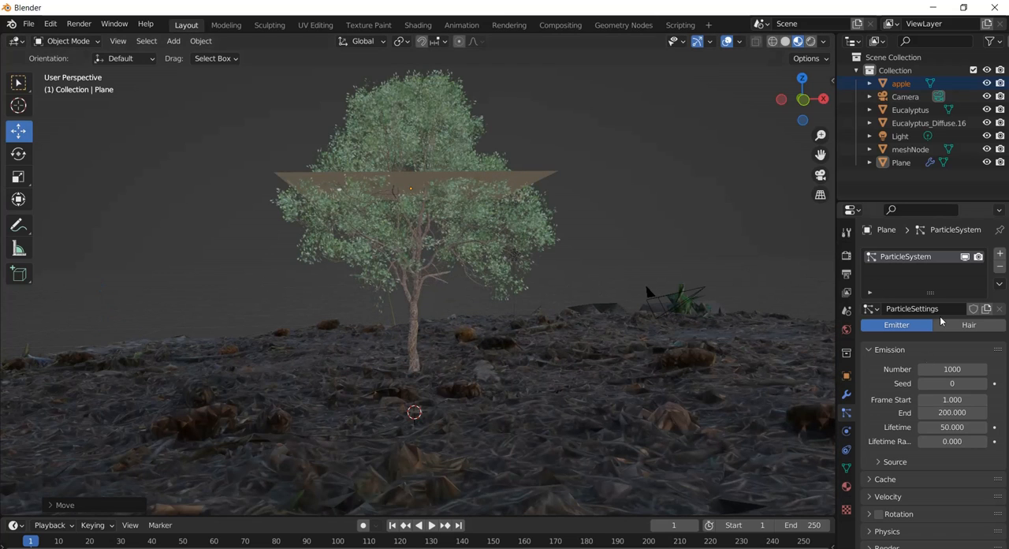
# Select the emitter plane in the tree's crown and set its particle emission number to 100.
pyautogui.click(540, 176)
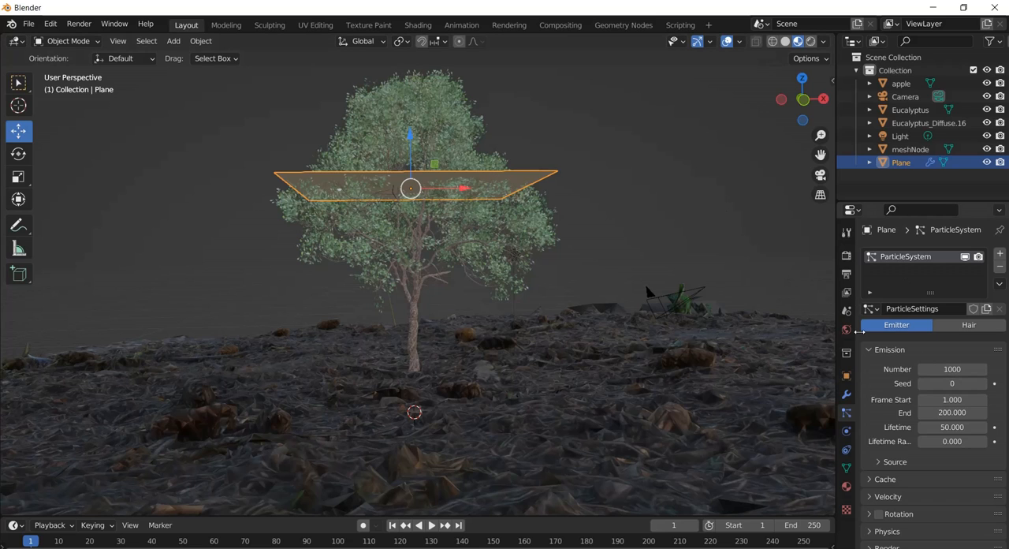
pyautogui.scroll(-4, 943, 394)
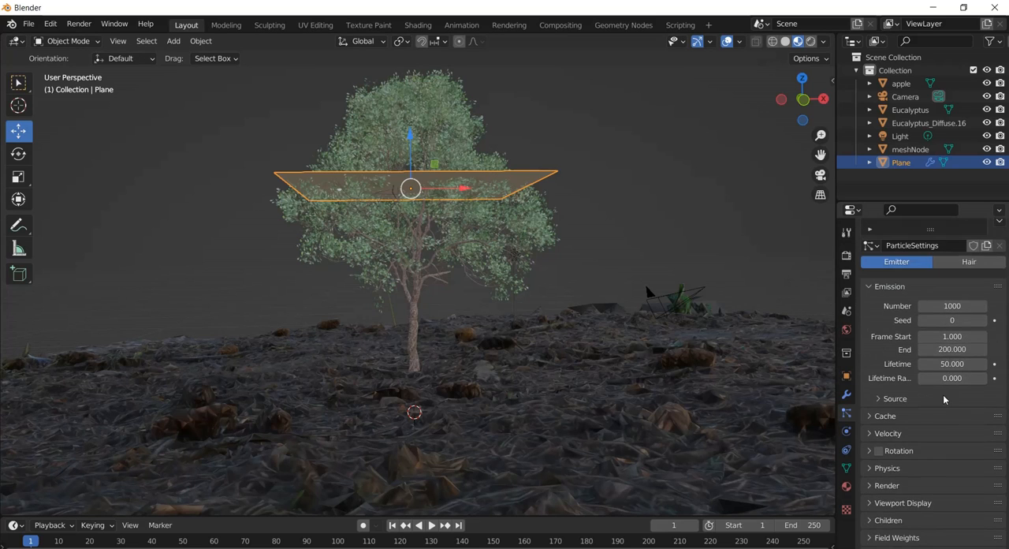
pyautogui.click(868, 444)
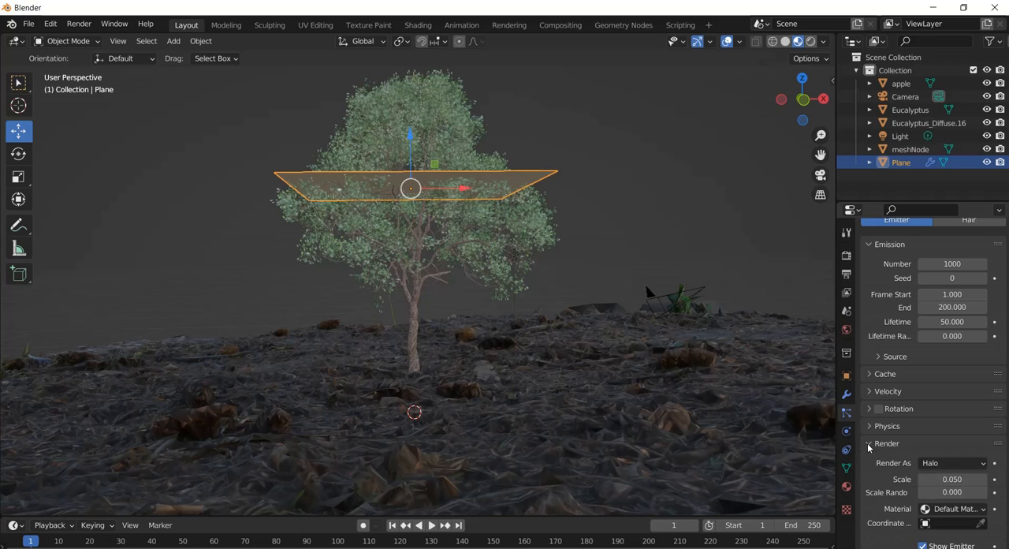
pyautogui.scroll(2, 904, 295)
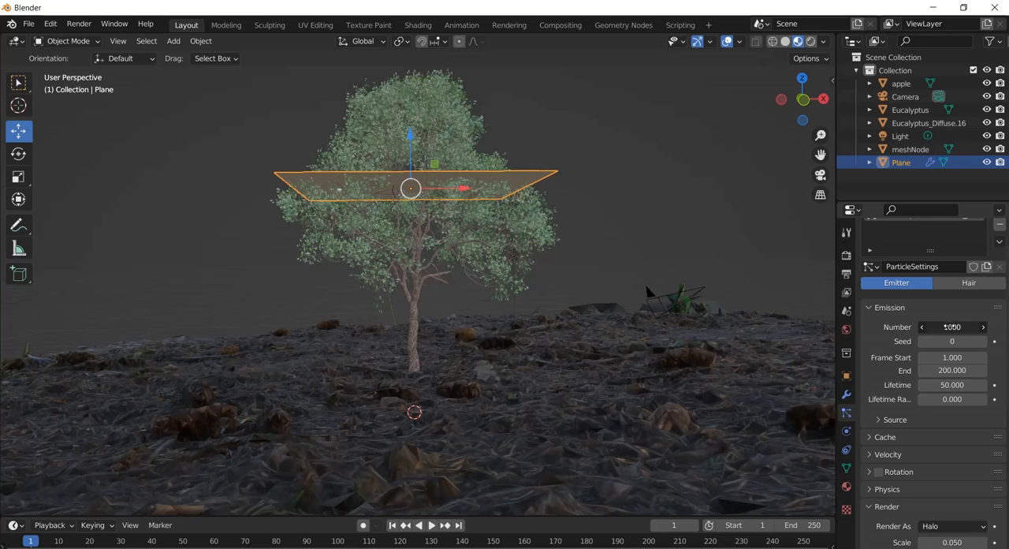
pyautogui.click(950, 326)
pyautogui.moveTo(932, 326); pyautogui.dragTo(907, 326)
pyautogui.write('1')
pyautogui.press('Return')
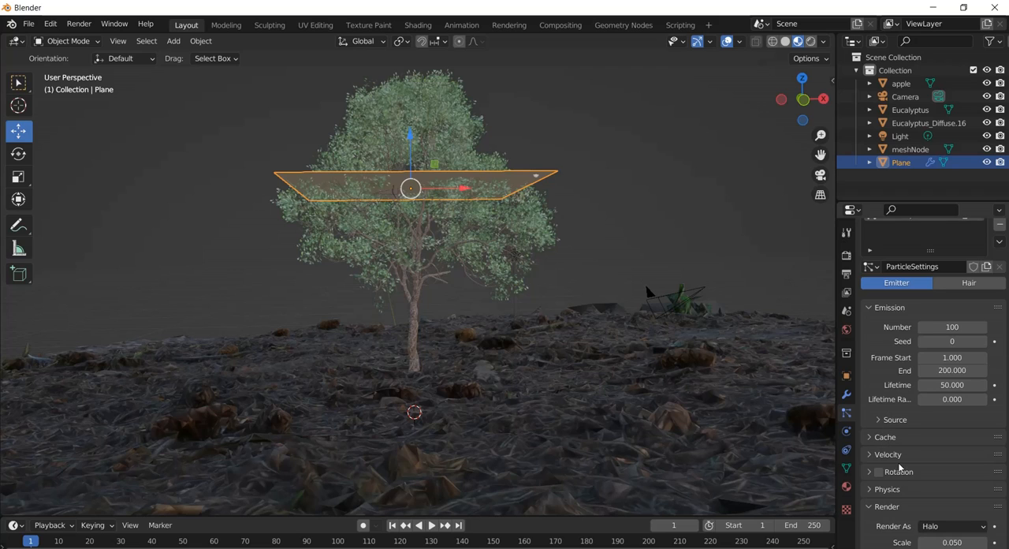
# Render the emitter plane's particles as Object, with the apple as the instance object.
pyautogui.scroll(-2, 904, 414)
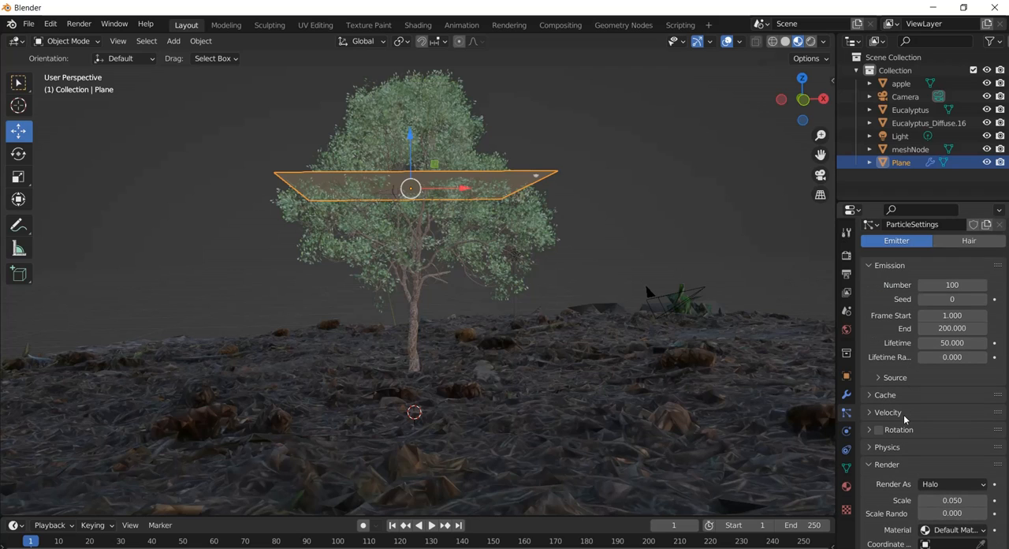
pyautogui.click(870, 465)
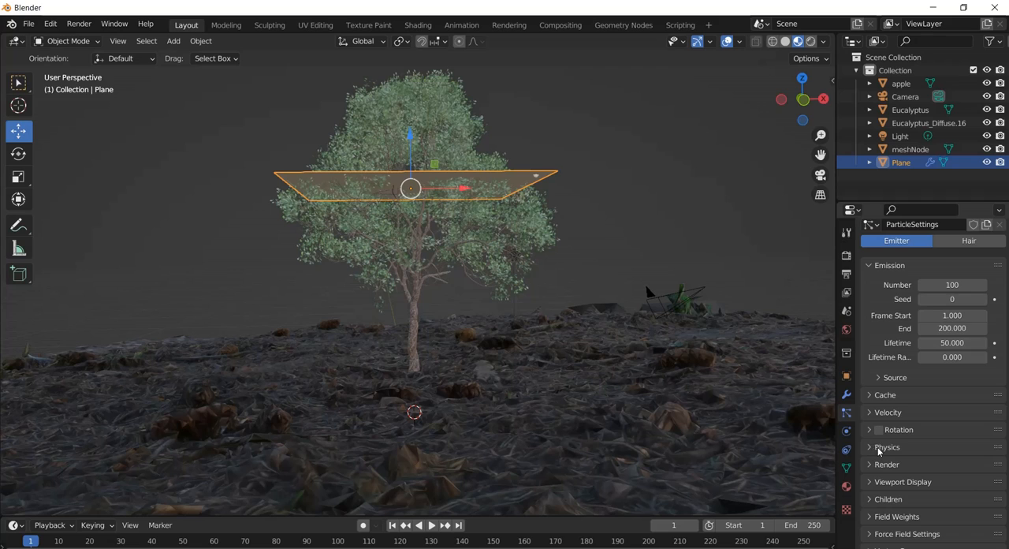
pyautogui.click(871, 466)
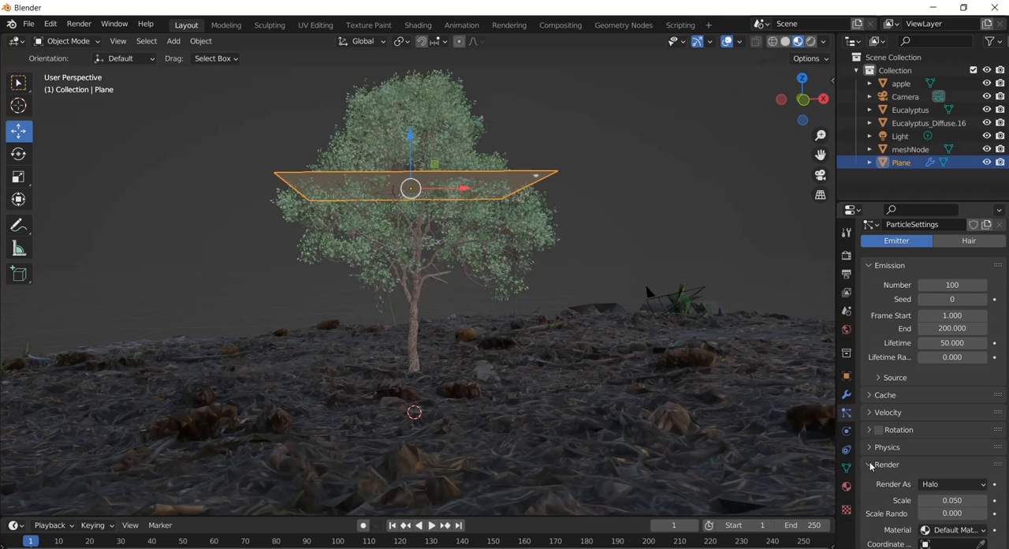
pyautogui.scroll(-2, 873, 465)
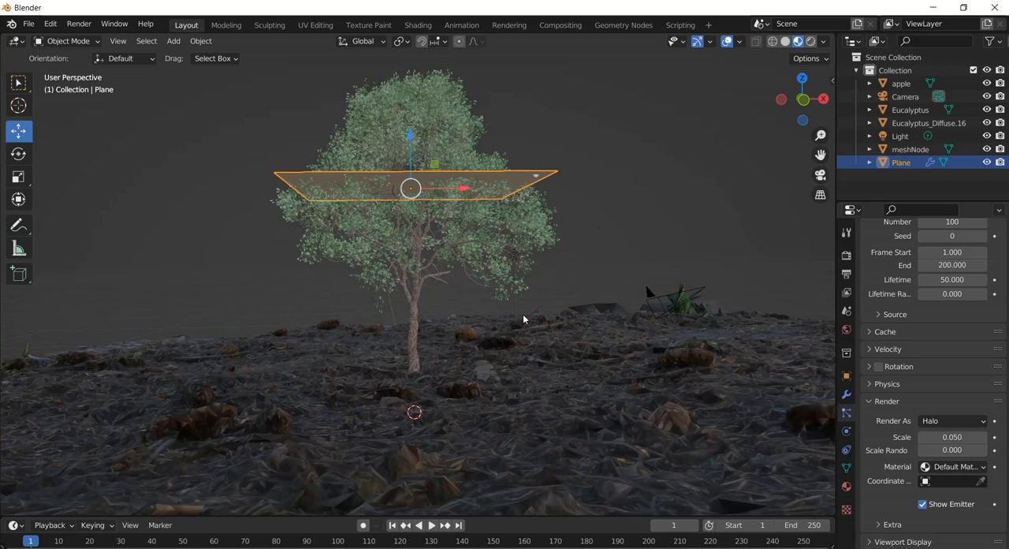
pyautogui.click(958, 424)
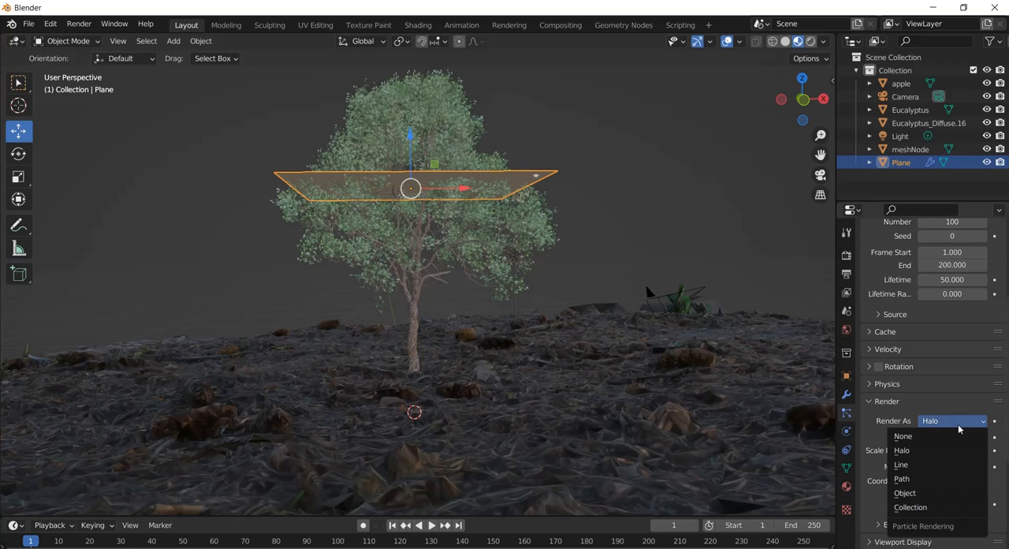
pyautogui.click(922, 495)
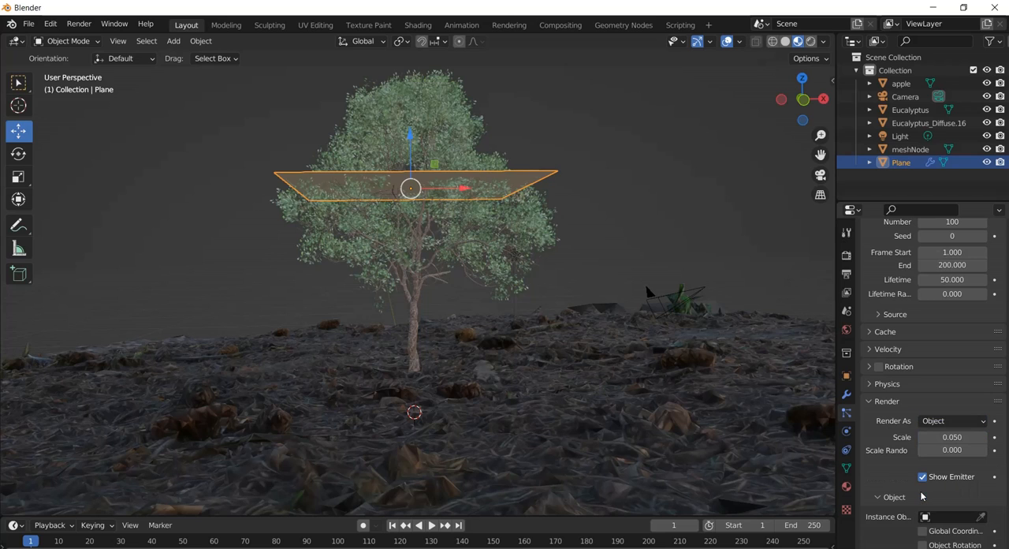
pyautogui.scroll(-2, 885, 457)
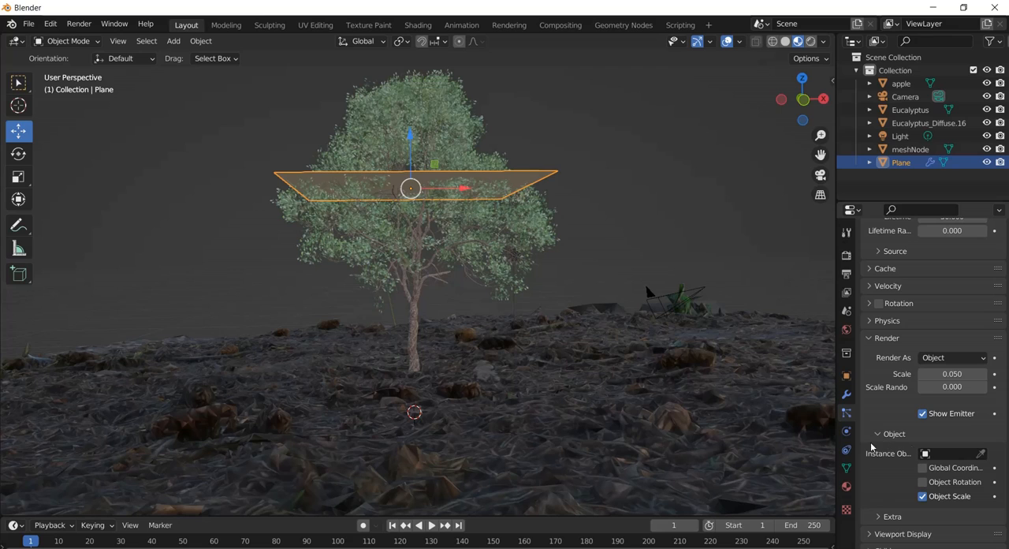
pyautogui.click(940, 452)
# Play the animation to about frame 49 and set the particle render scale to 0.680.
pyautogui.press('space')
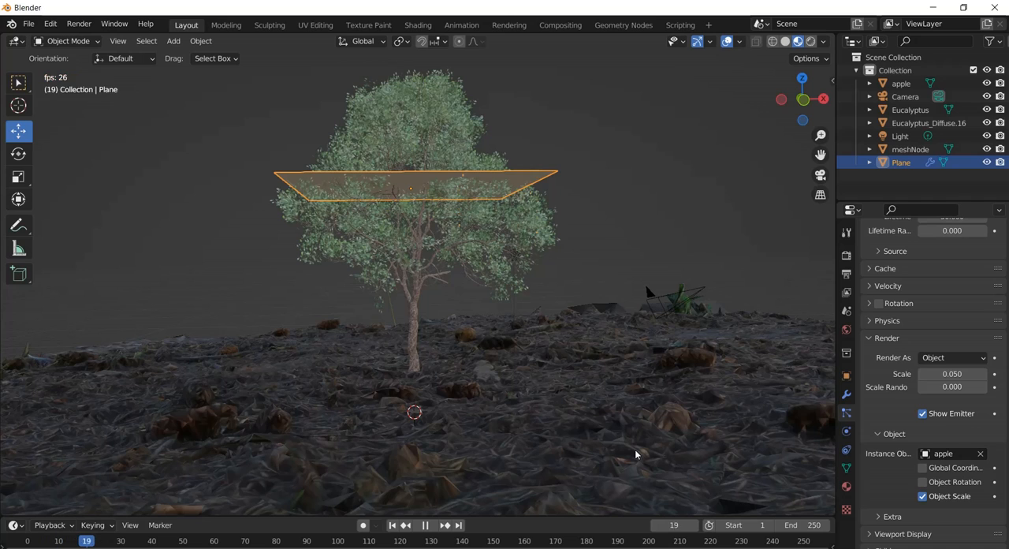
pyautogui.press('space')
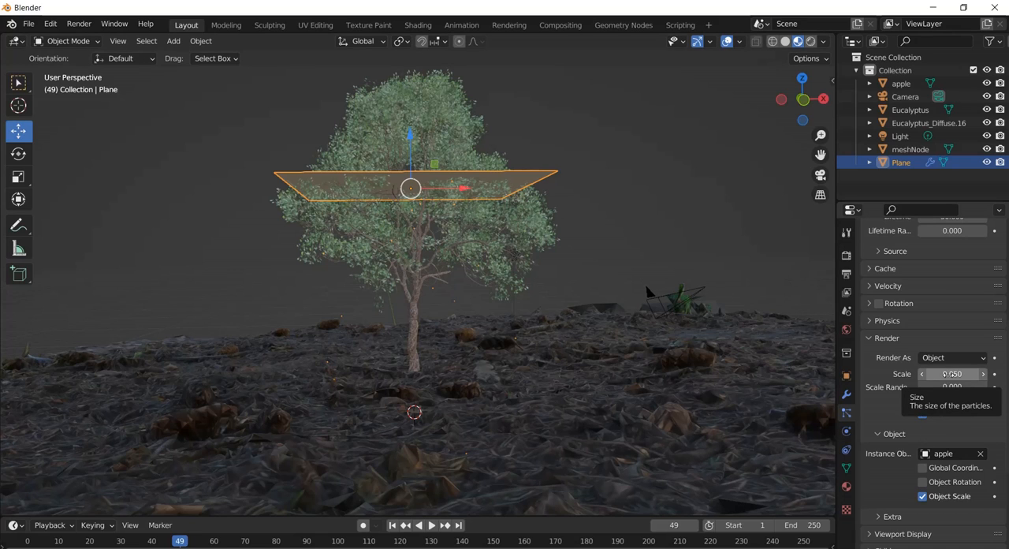
pyautogui.moveTo(950, 373); pyautogui.dragTo(989, 374)
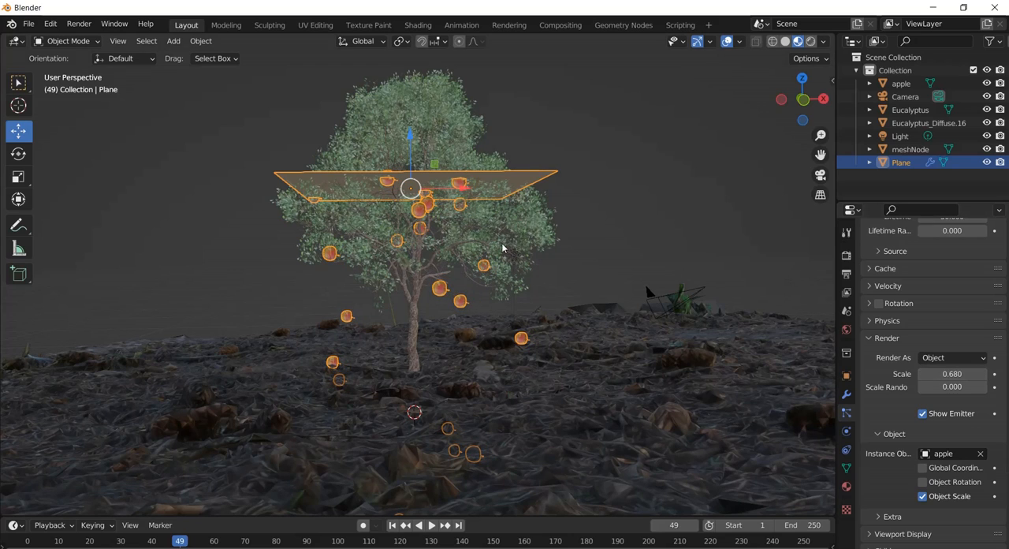
pyautogui.moveTo(502, 247); pyautogui.dragTo(475, 225, button='middle')
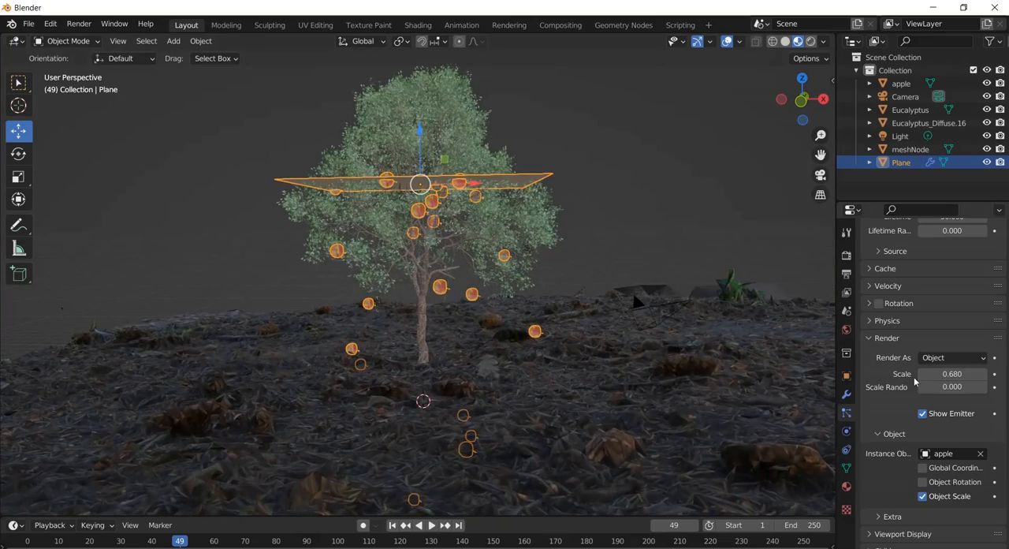
# Enable particle rotation with orientation Randomize 0.410, and turn on Object Rotation for the apple instances.
pyautogui.scroll(5, 473, 276)
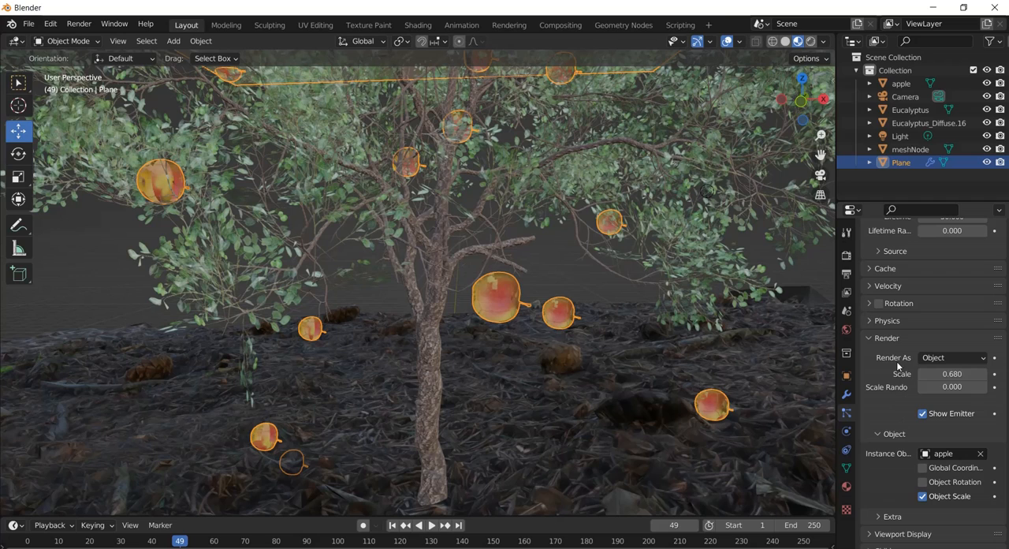
pyautogui.click(870, 306)
pyautogui.click(876, 304)
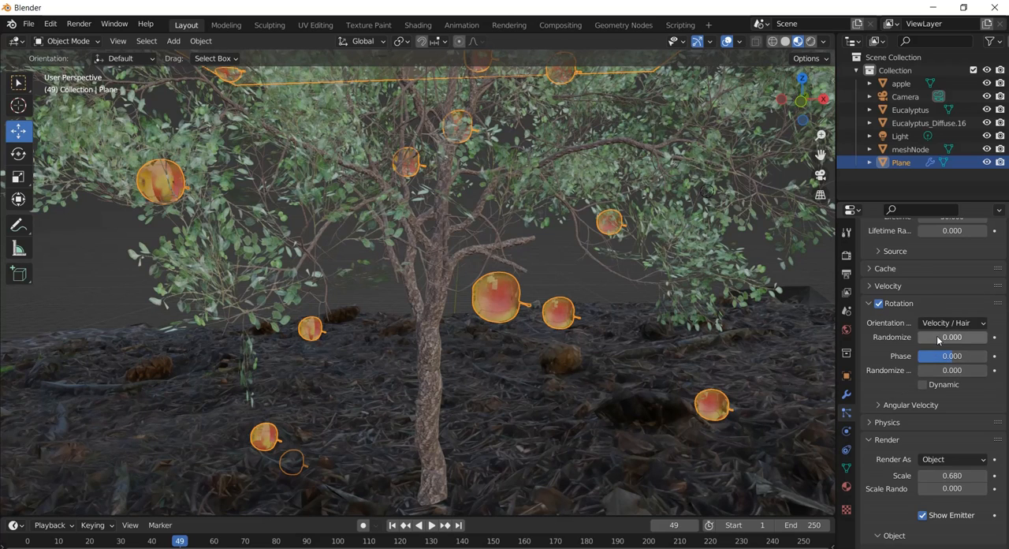
pyautogui.moveTo(937, 335); pyautogui.dragTo(971, 341)
pyautogui.scroll(-5, 949, 396)
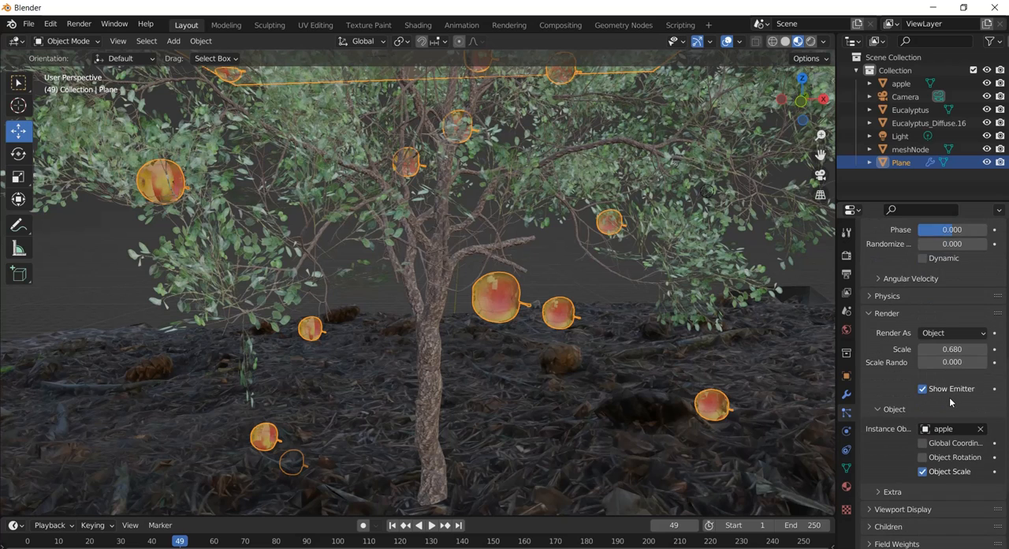
pyautogui.click(923, 436)
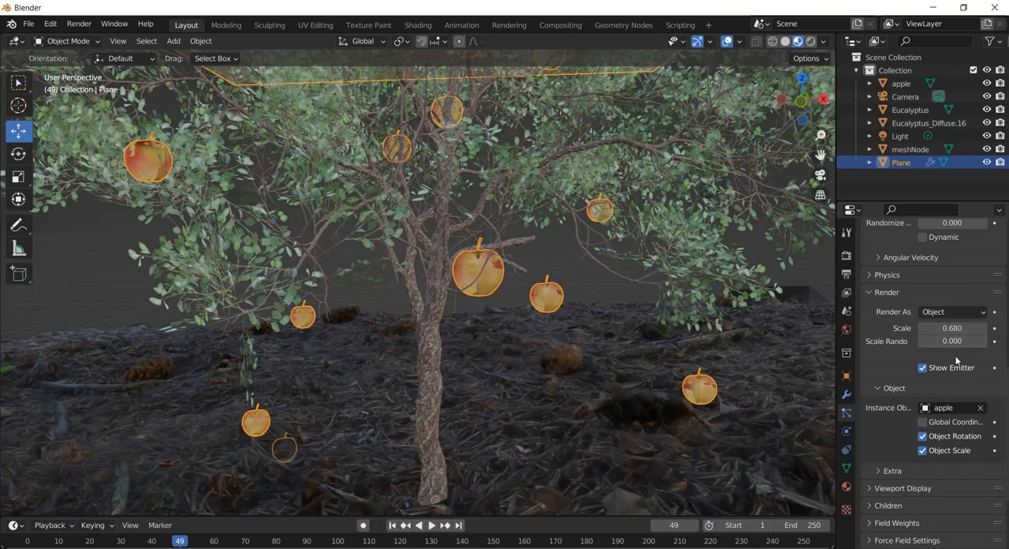
# Set Randomize Phase to 0.940 in the particle rotation settings.
pyautogui.scroll(3, 942, 272)
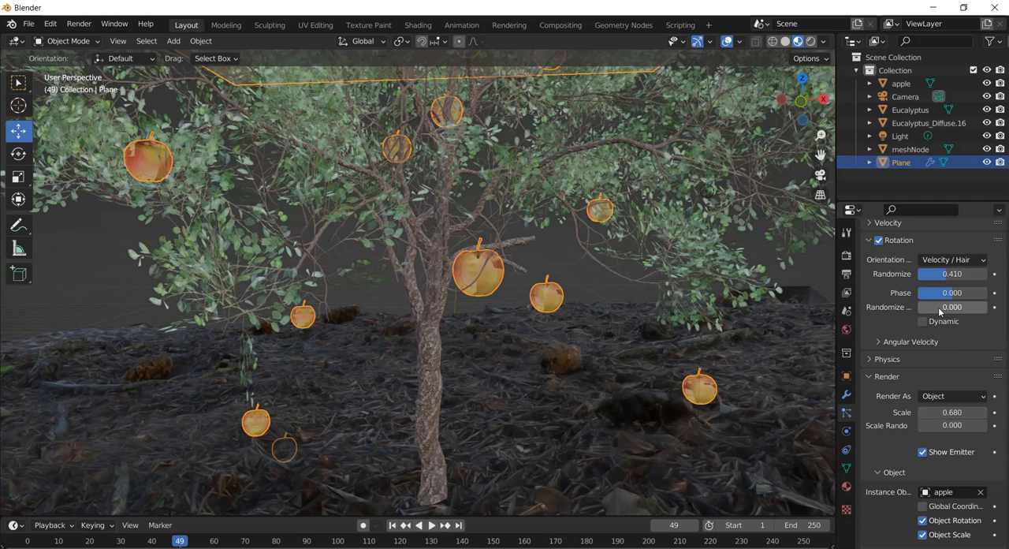
pyautogui.moveTo(938, 306); pyautogui.dragTo(998, 314)
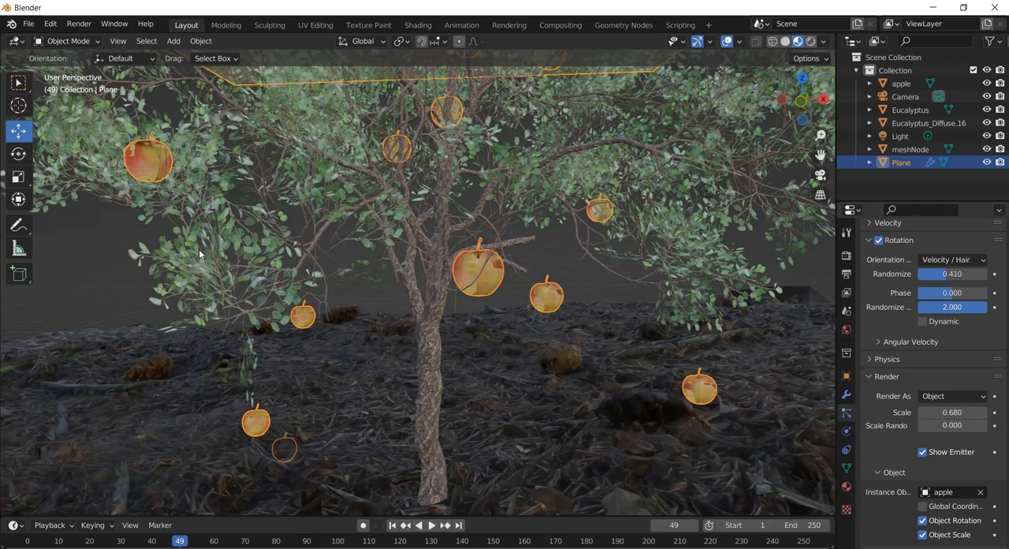
pyautogui.moveTo(964, 307); pyautogui.dragTo(976, 282)
# Play the animation from the first frame to examine how the rotated apples fall from the whole tree.
pyautogui.click(392, 525)
pyautogui.press('space')
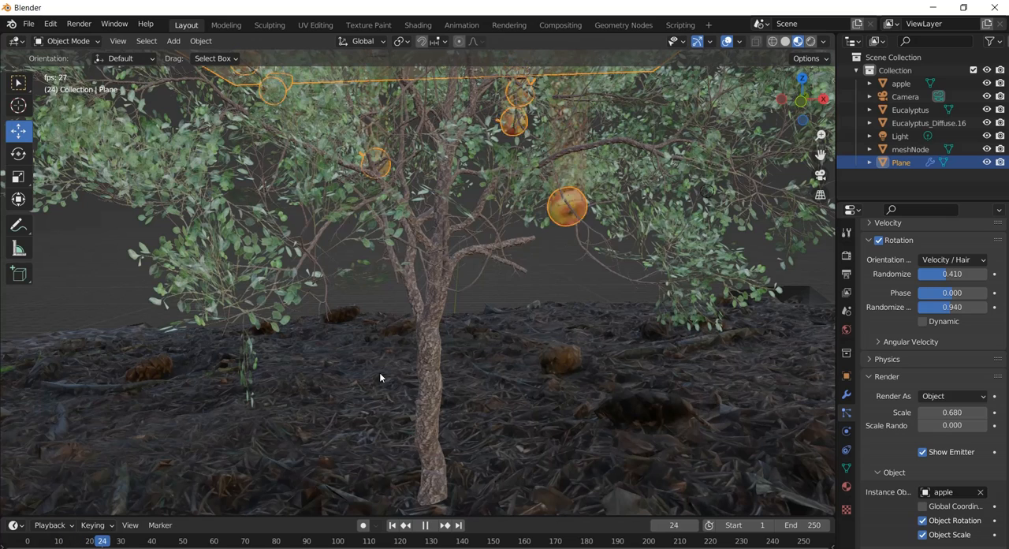
pyautogui.press('space')
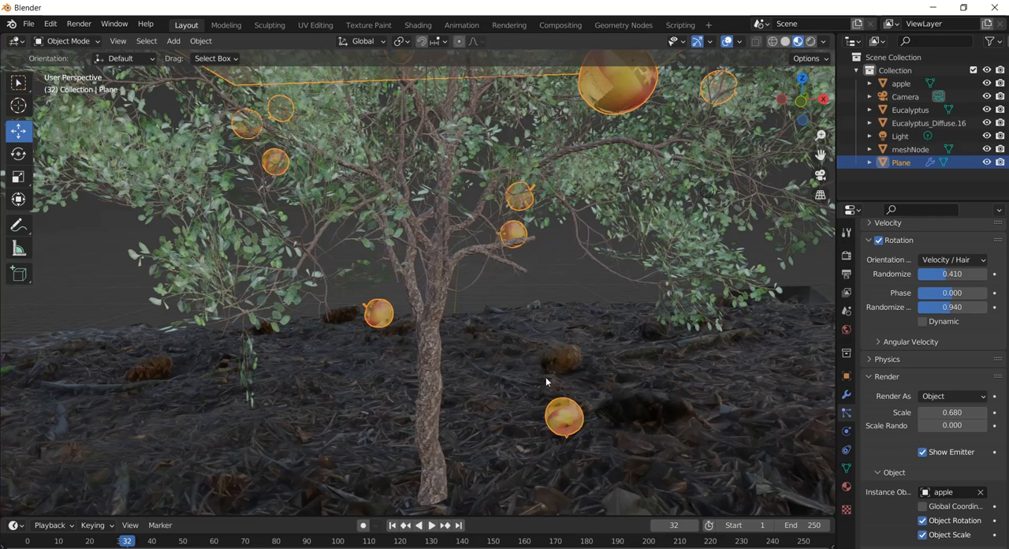
pyautogui.scroll(-5, 549, 363)
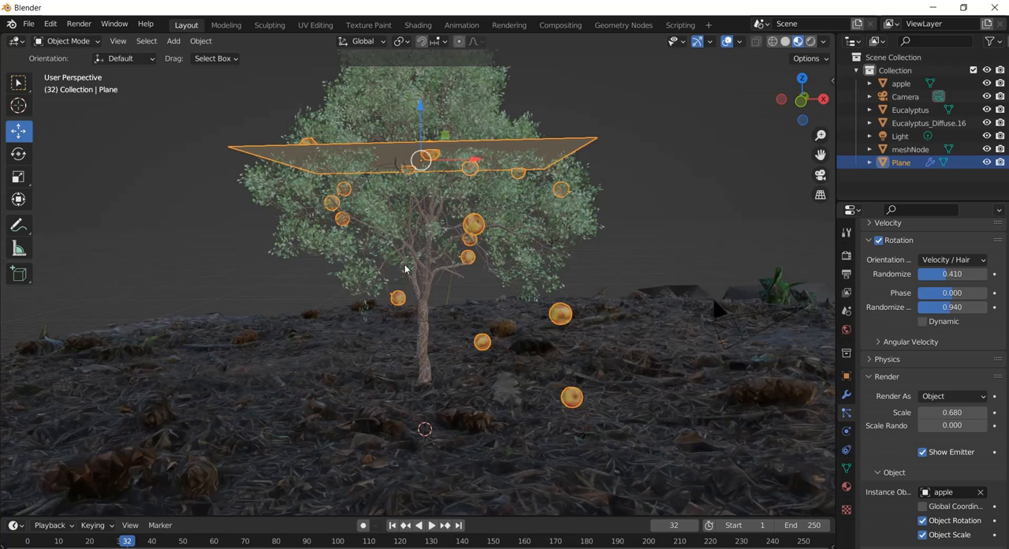
pyautogui.scroll(-2, 407, 266)
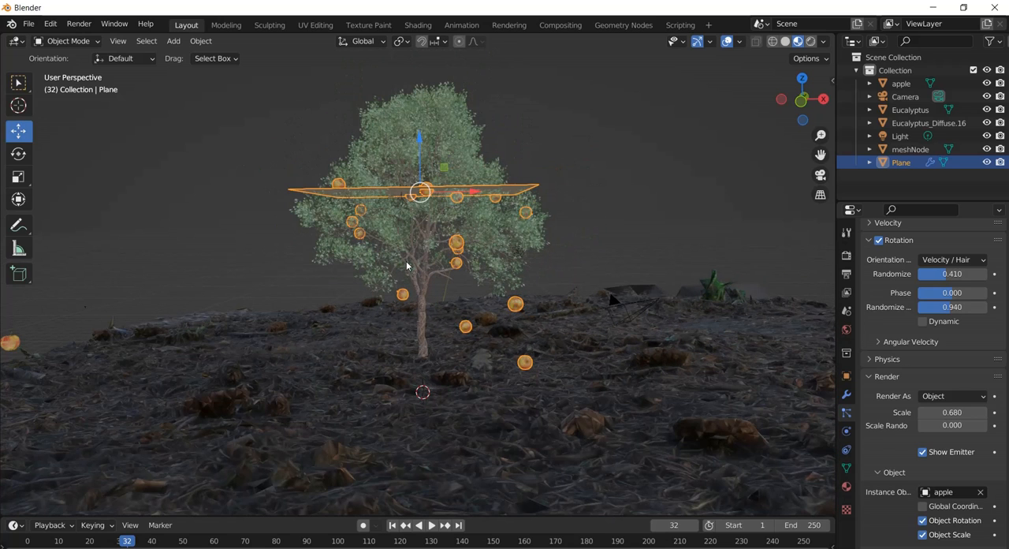
pyautogui.press('space')
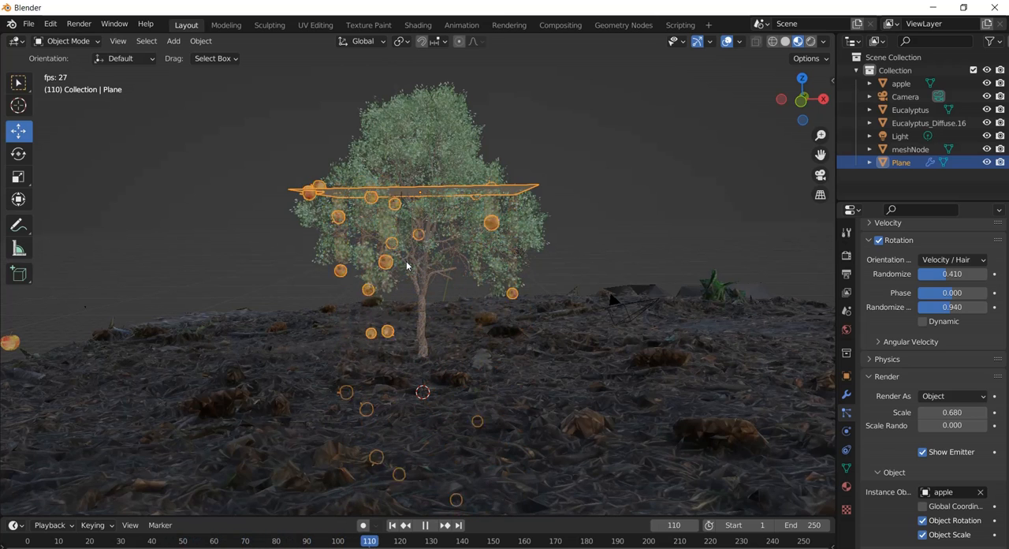
pyautogui.press('space')
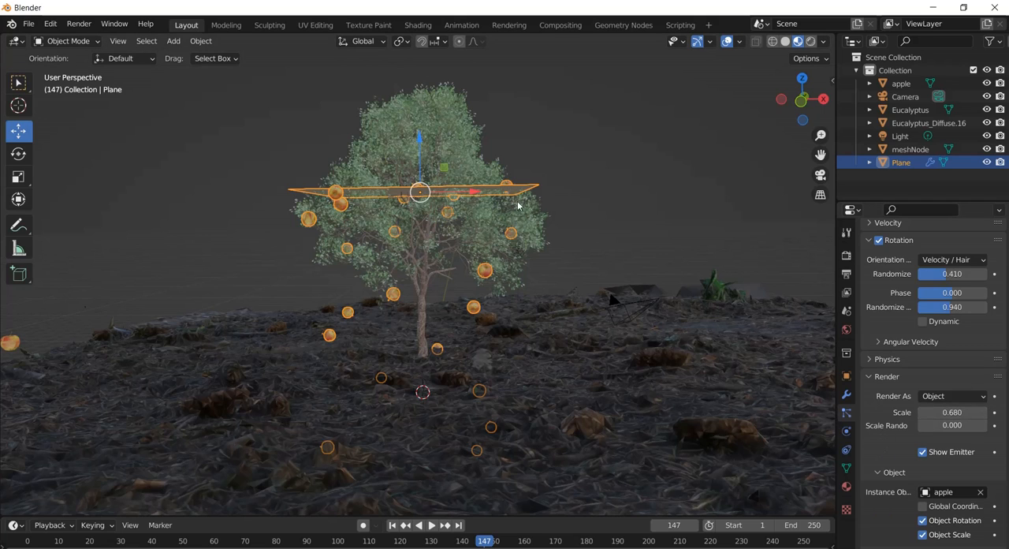
# Turn off Show Emitter in the particle render settings and replay the animation from frame 1.
pyautogui.click(923, 452)
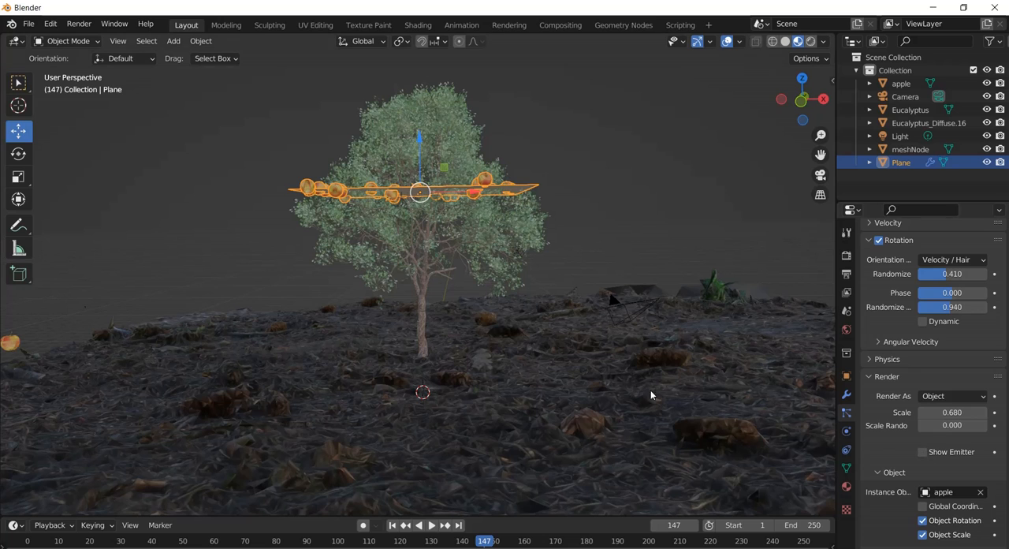
pyautogui.click(392, 525)
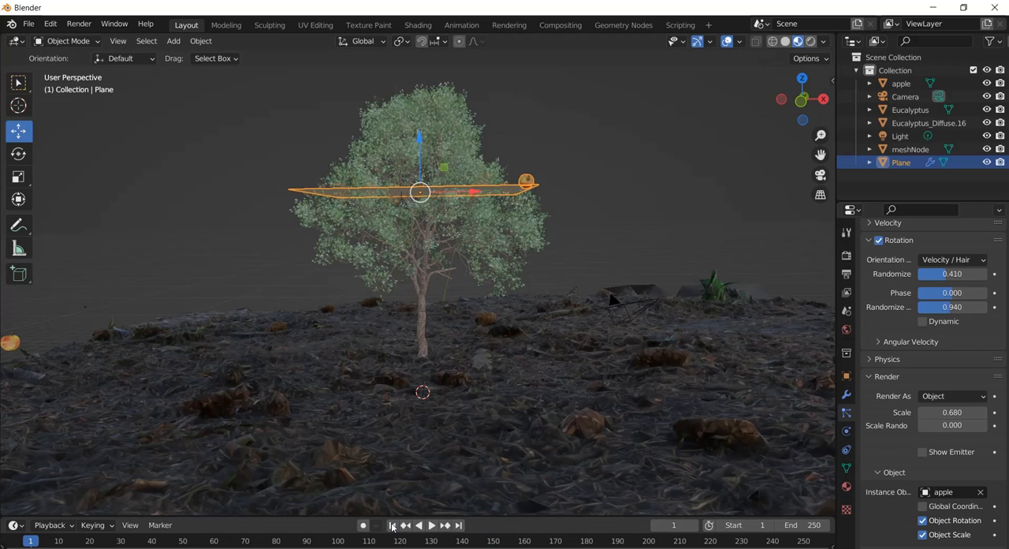
pyautogui.press('space')
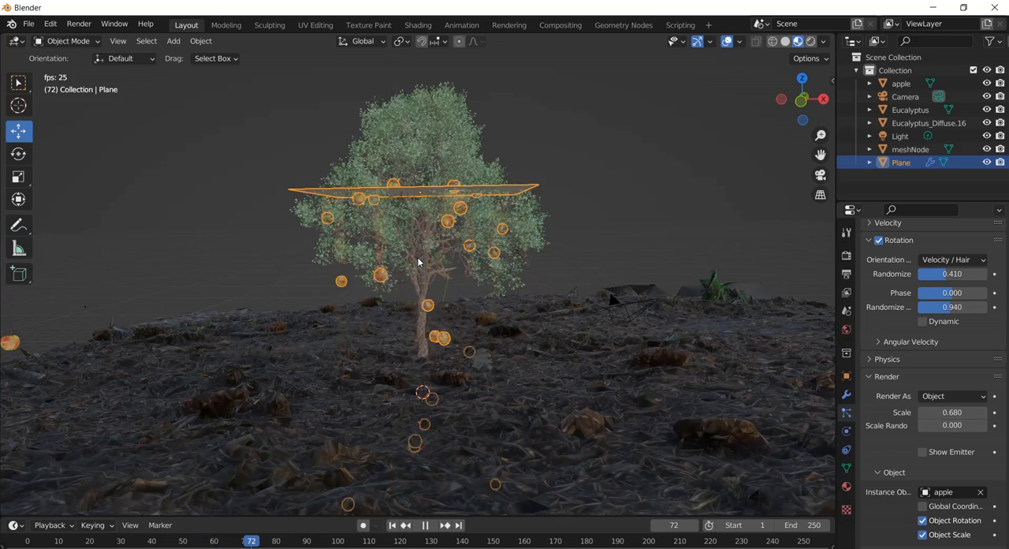
pyautogui.press('space')
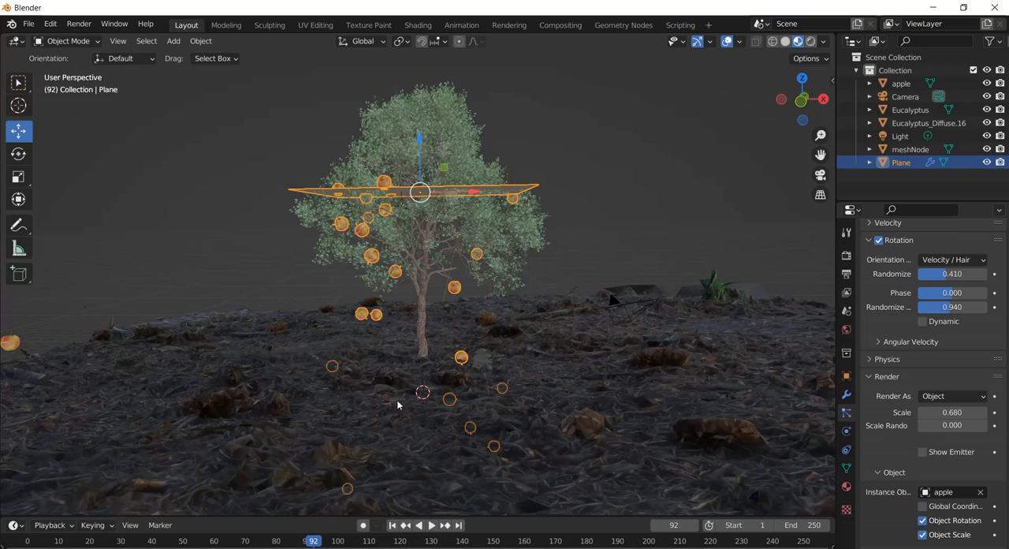
# Rename the ground object meshNode as forest.
pyautogui.click(174, 44)
pyautogui.moveTo(182, 58)
pyautogui.click(913, 149)
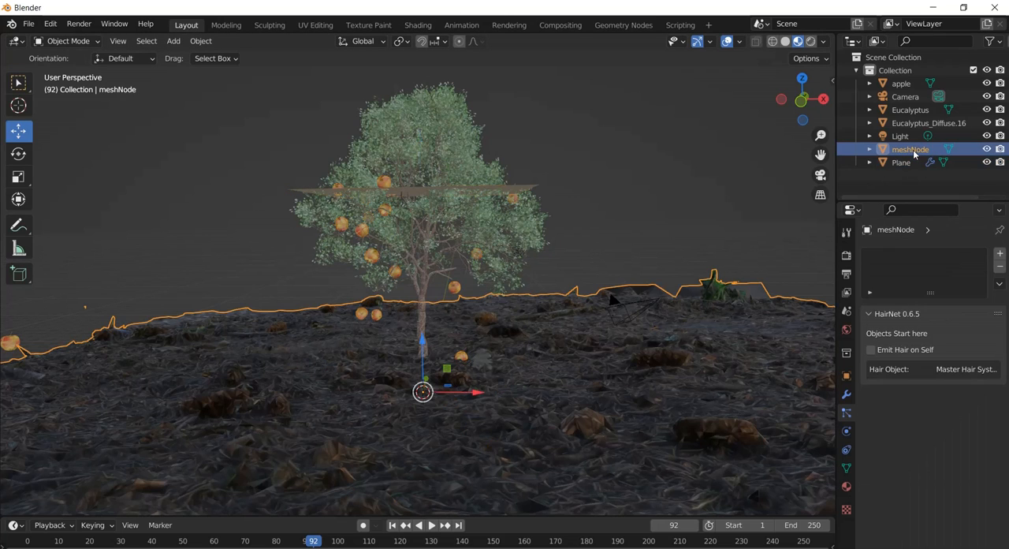
pyautogui.doubleClick(913, 149)
pyautogui.write('g')
pyautogui.press('BackSpace')
pyautogui.write('forest')
pyautogui.press('Return')
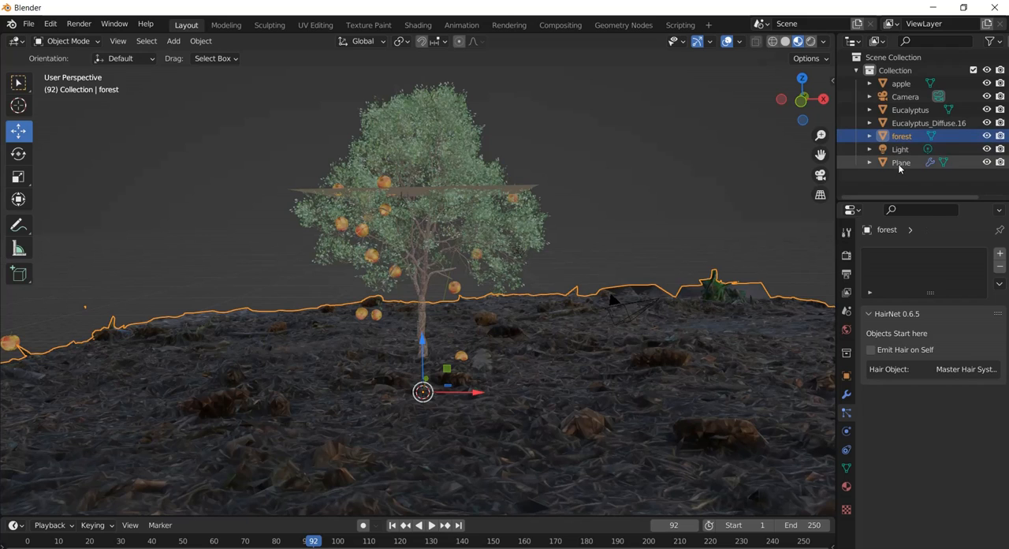
# Rename the emitter plane in the tree's crown as apple emitter.
pyautogui.click(901, 161)
pyautogui.doubleClick(900, 162)
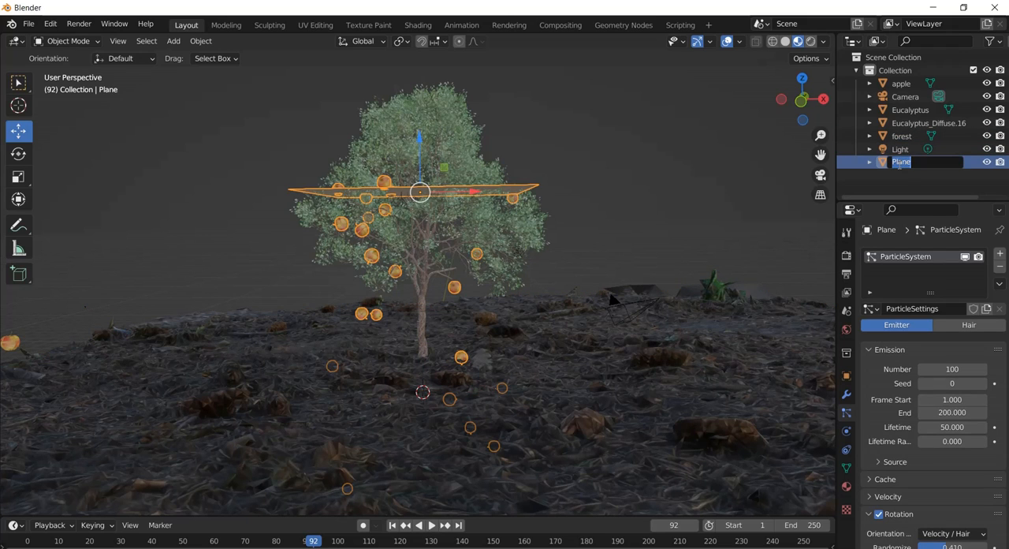
pyautogui.write('apple emitter')
pyautogui.press('Return')
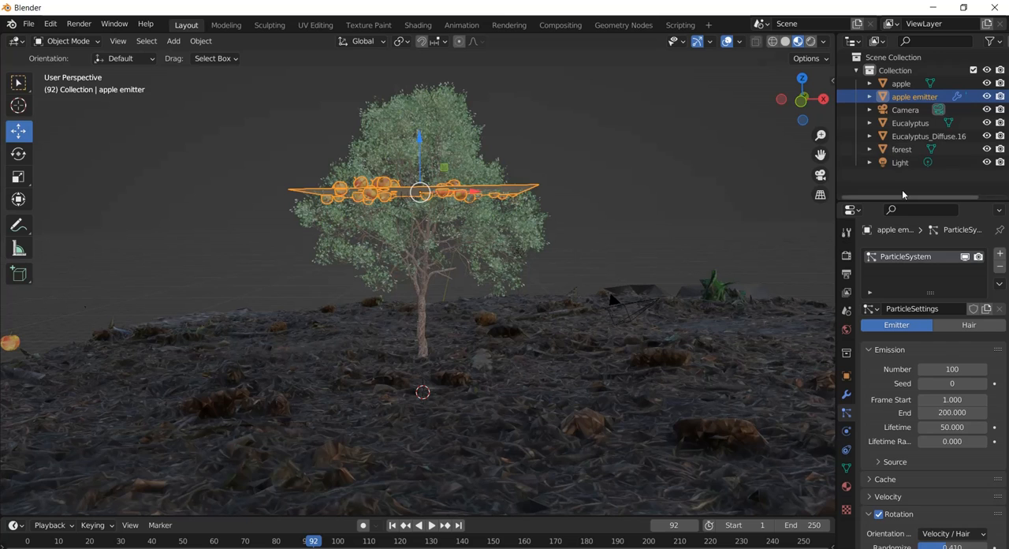
# Return to frame 1 and add a new mesh plane at the 3D cursor in front of the trunk's base.
pyautogui.click(907, 124)
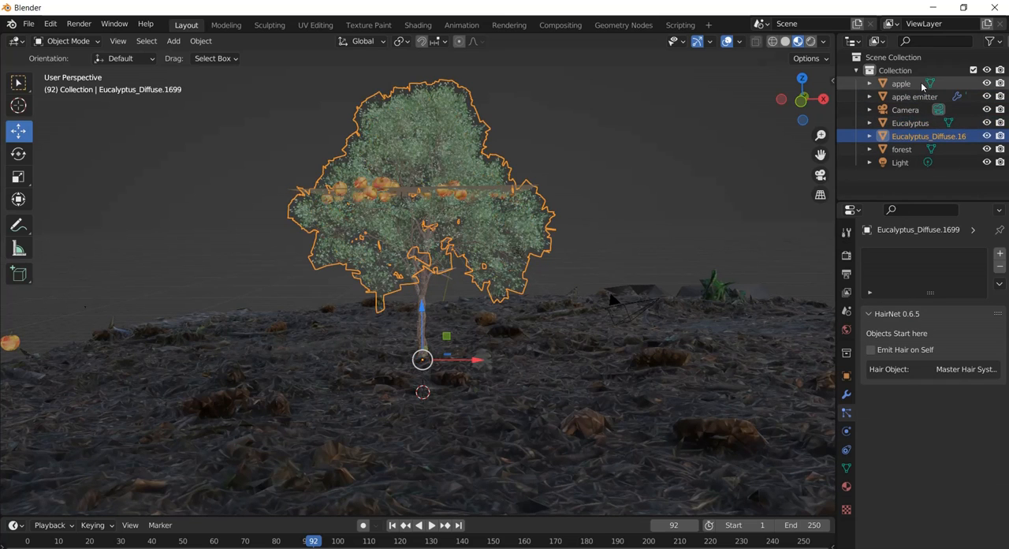
pyautogui.click(899, 96)
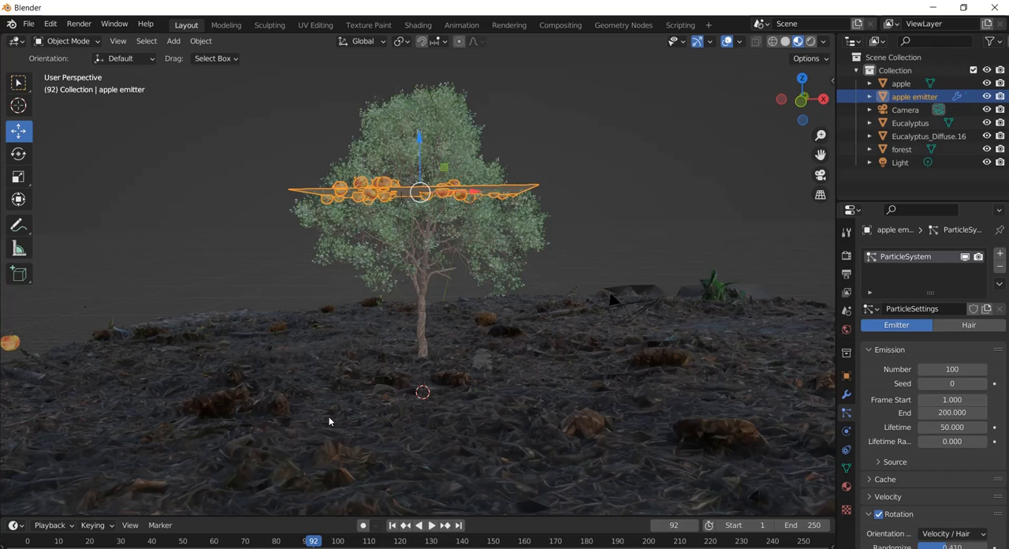
pyautogui.click(391, 525)
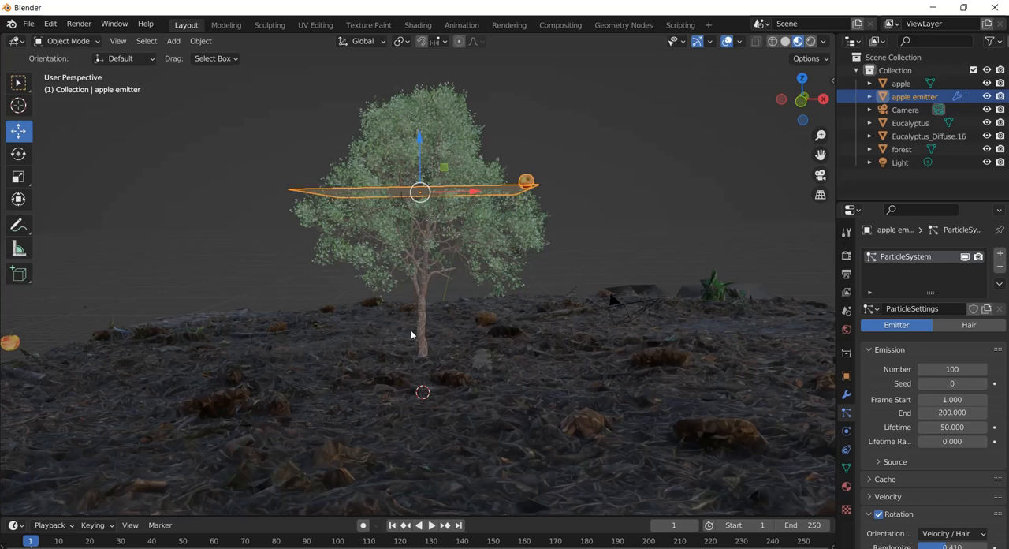
pyautogui.click(175, 41)
pyautogui.moveTo(181, 60)
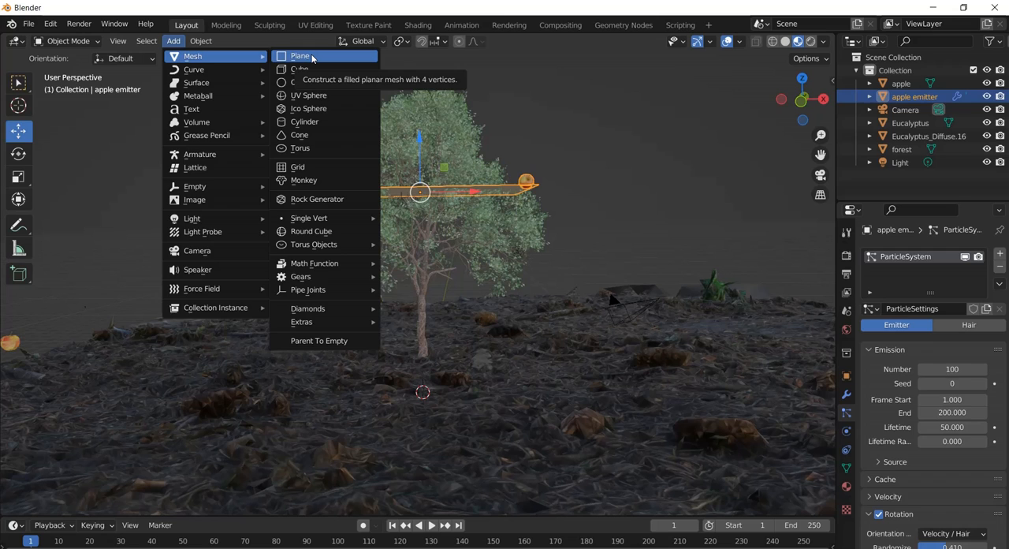
pyautogui.click(312, 56)
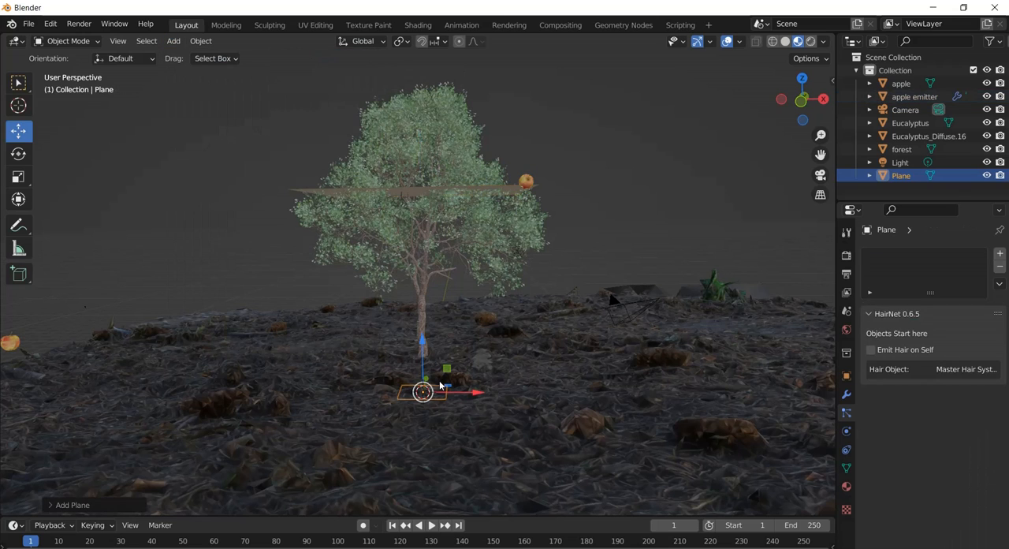
# Scale the new plane up about 7 times and raise it along Z to the forest ground's surface around the trunk.
pyautogui.press('s')
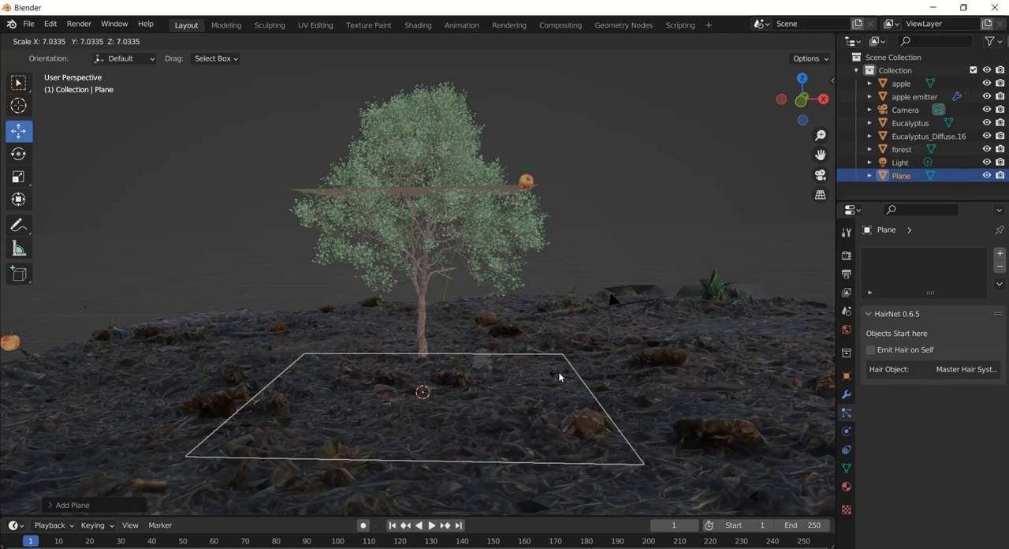
pyautogui.click(558, 371)
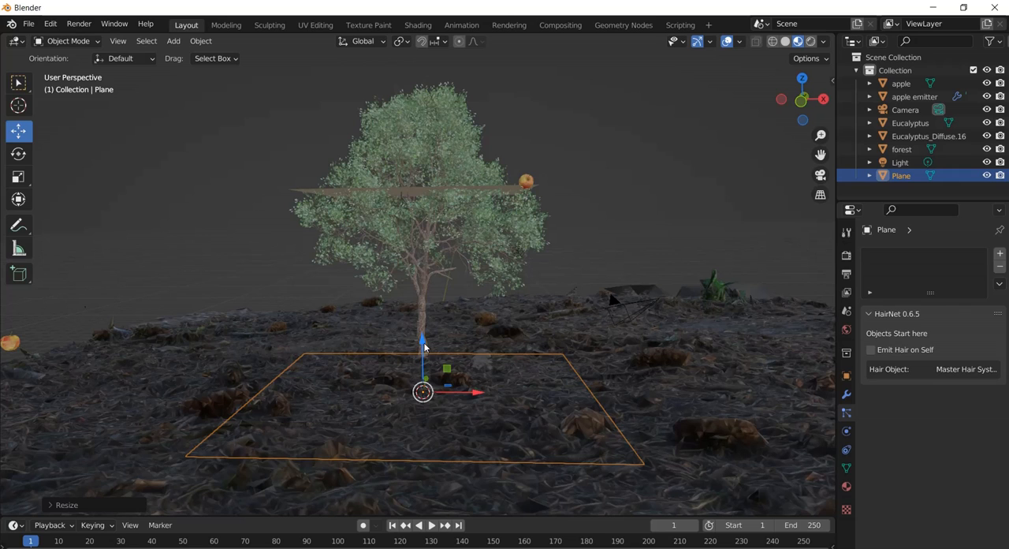
pyautogui.moveTo(422, 346); pyautogui.dragTo(426, 310)
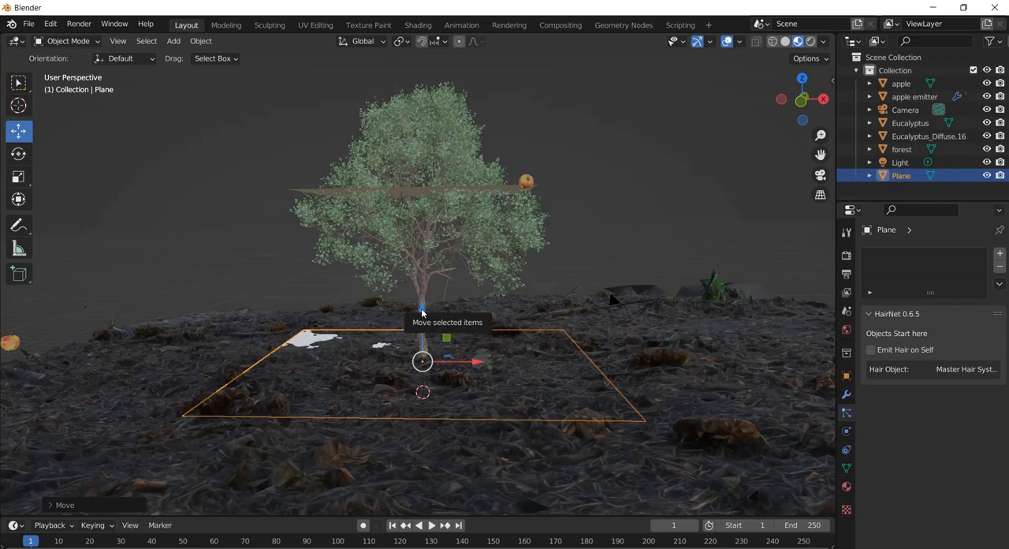
pyautogui.moveTo(421, 306); pyautogui.dragTo(419, 307)
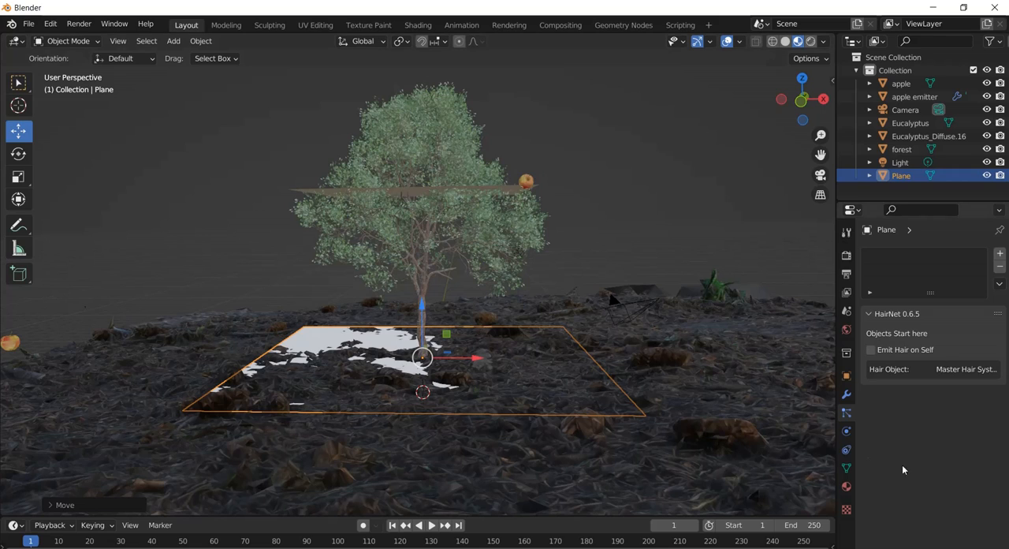
# Add Collision physics to the ground-level plane, play the animation to check the falling apples, and return to frame 1.
pyautogui.click(847, 431)
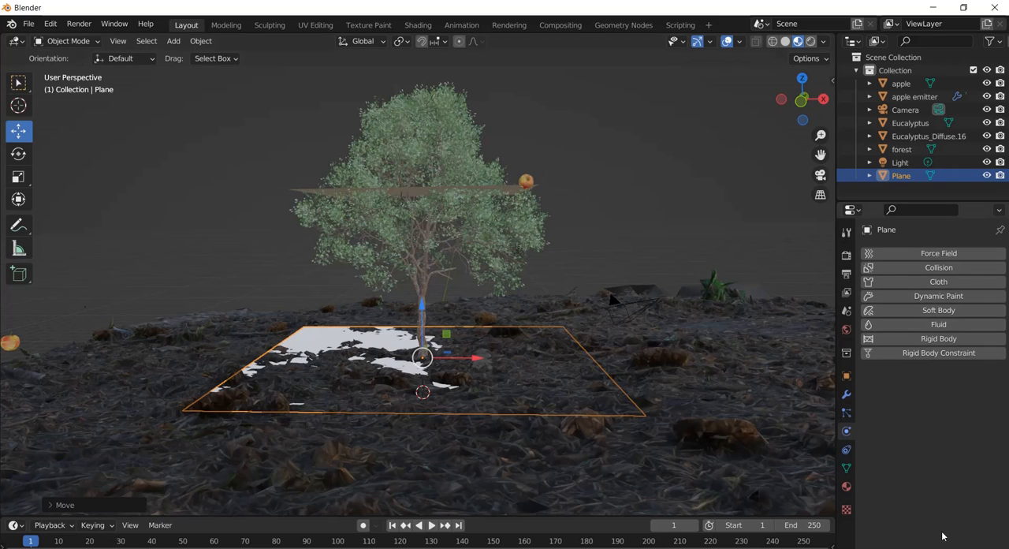
pyautogui.click(932, 268)
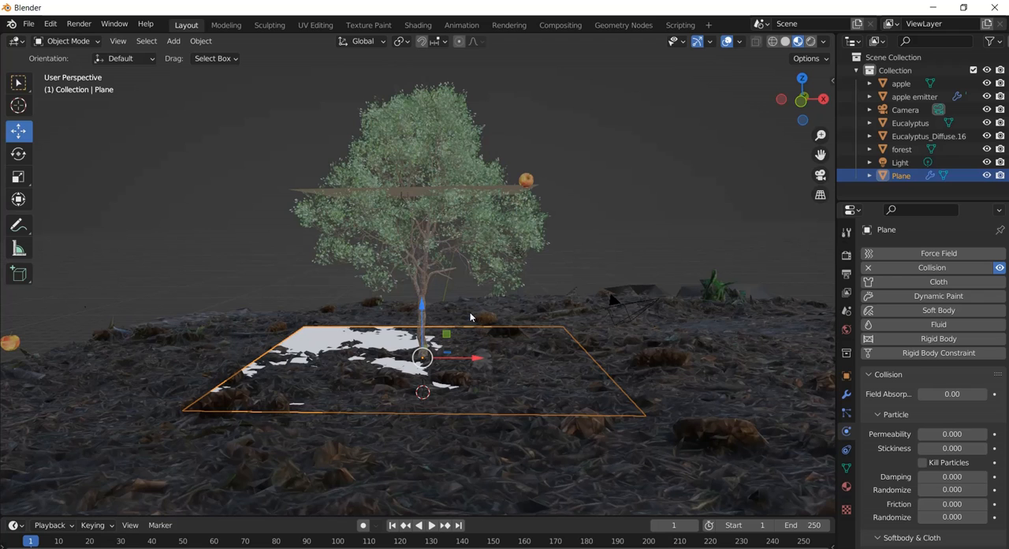
pyautogui.press('space')
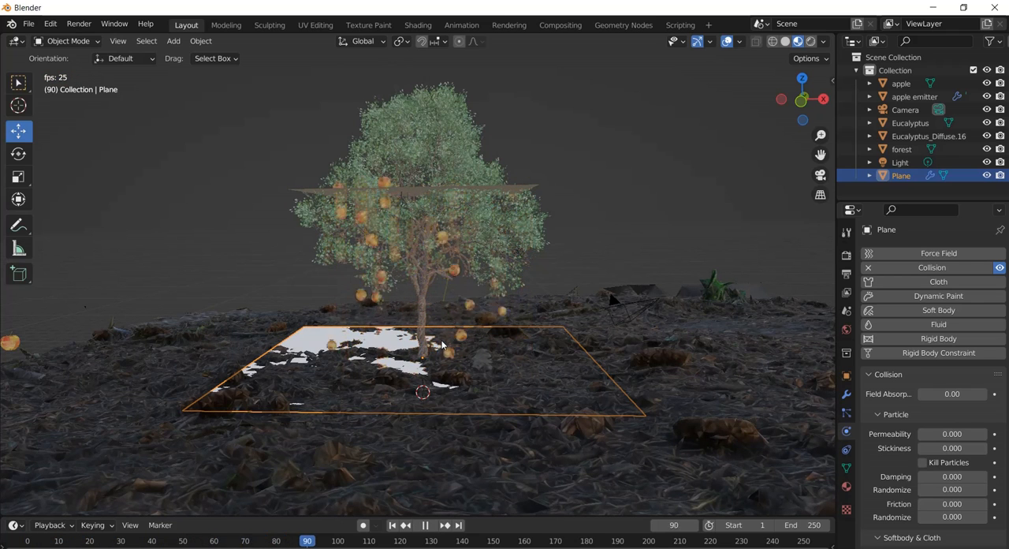
pyautogui.scroll(3, 476, 286)
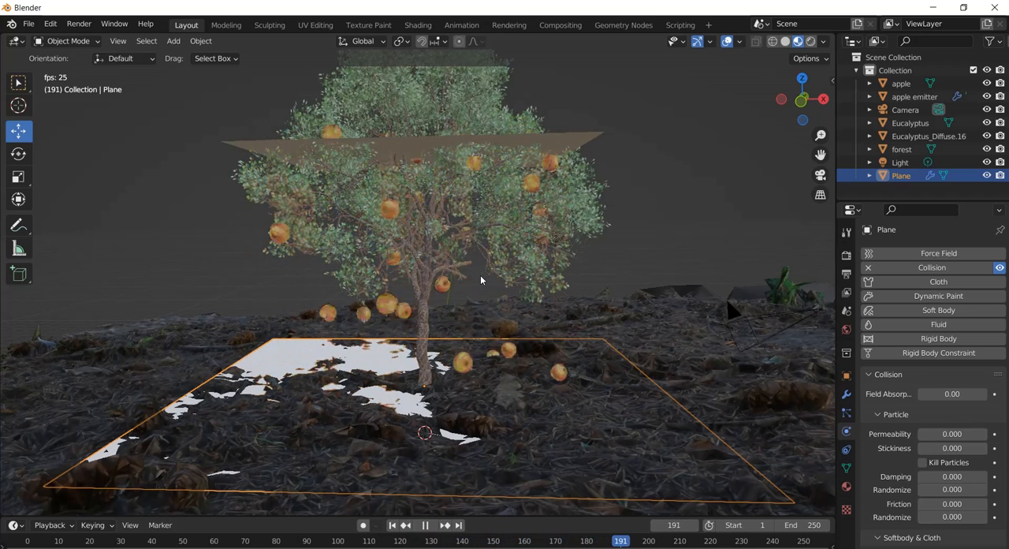
pyautogui.press('space')
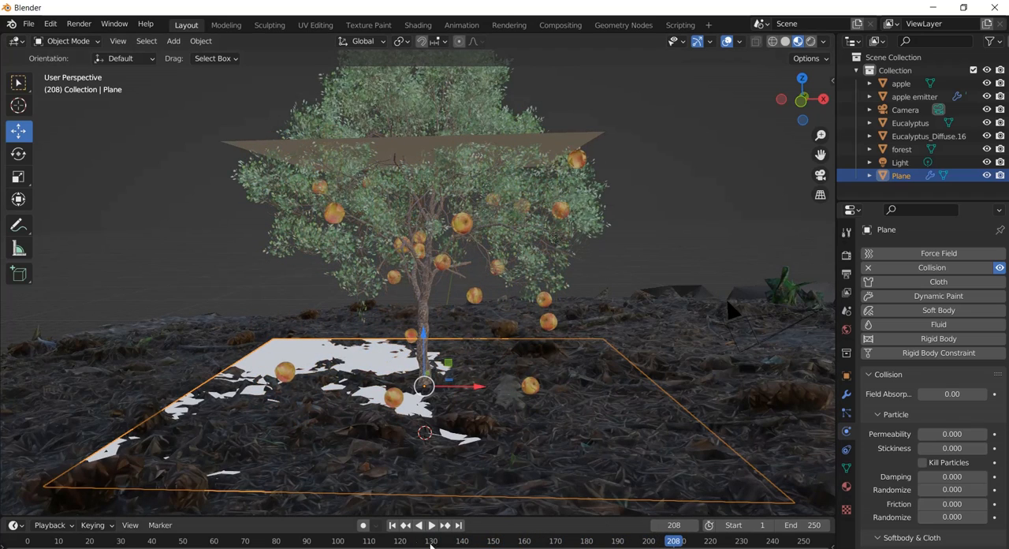
pyautogui.click(392, 525)
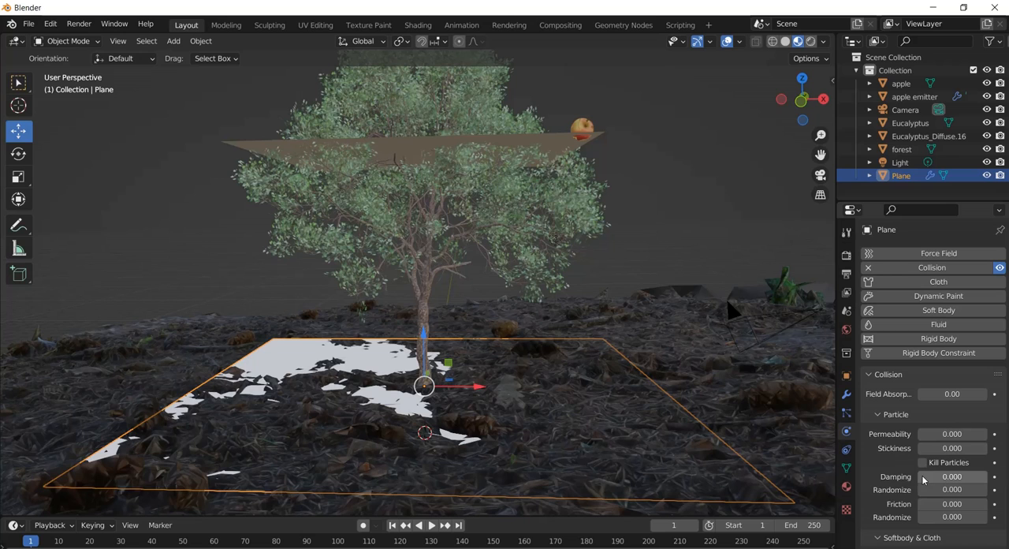
# Try particle Damping values of about 0.455 and 0.485 on the collision plane, playing the animation between them, and return to frame 1.
pyautogui.moveTo(935, 479); pyautogui.dragTo(968, 484)
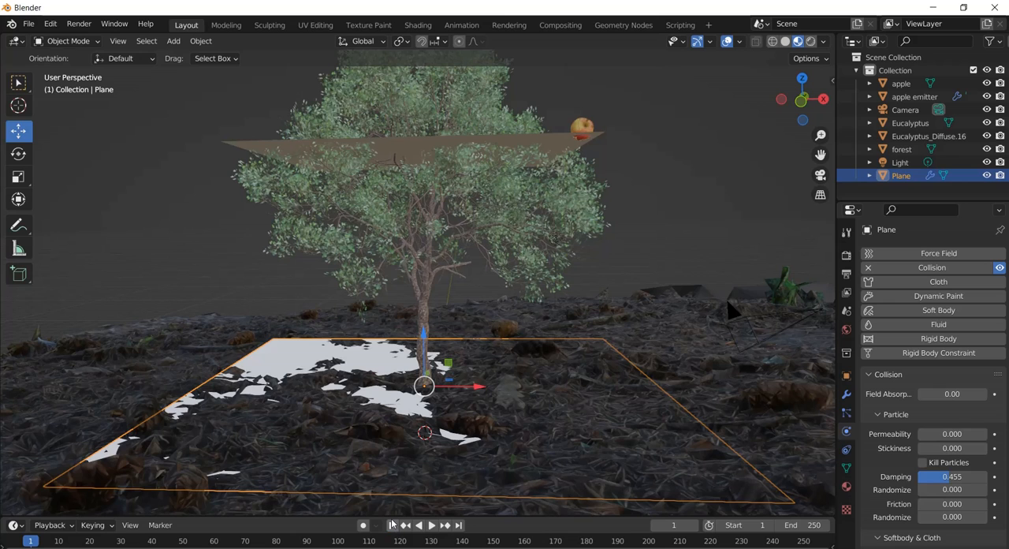
pyautogui.press('space')
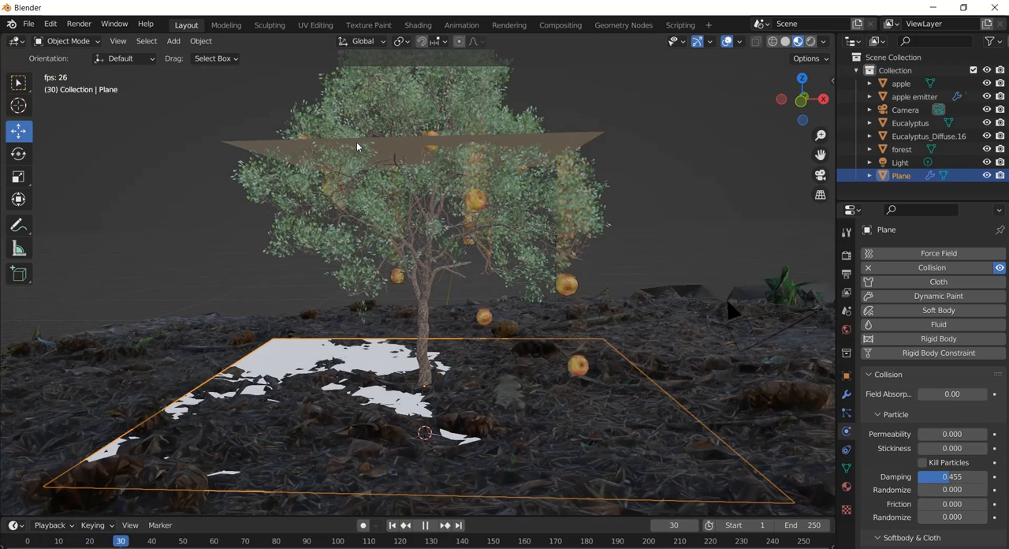
pyautogui.press('space')
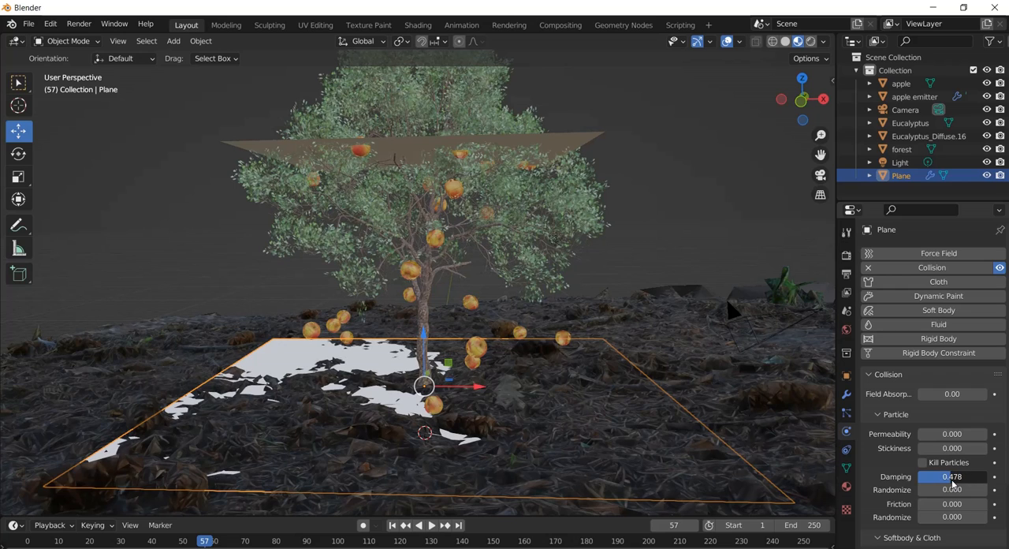
pyautogui.moveTo(952, 476); pyautogui.dragTo(958, 476)
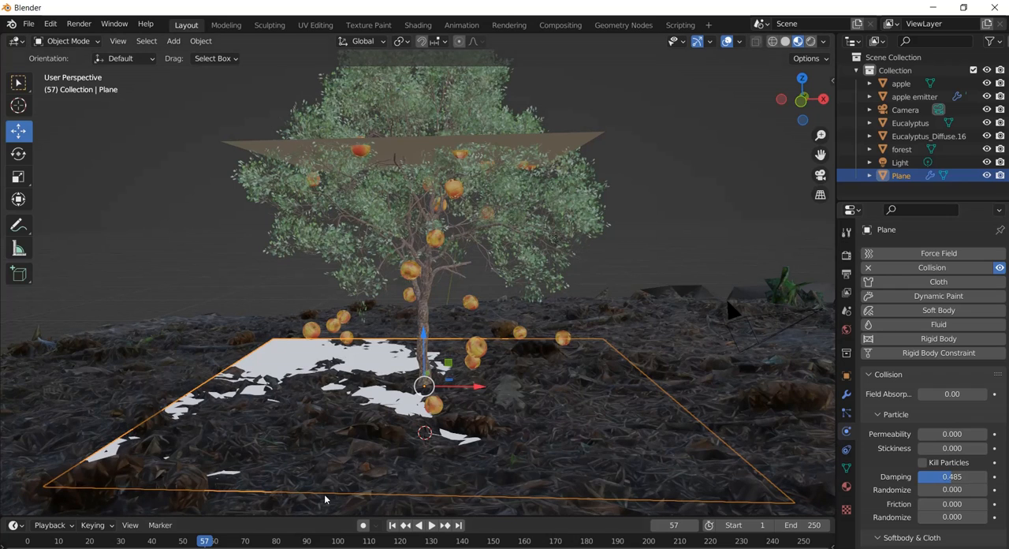
pyautogui.click(391, 525)
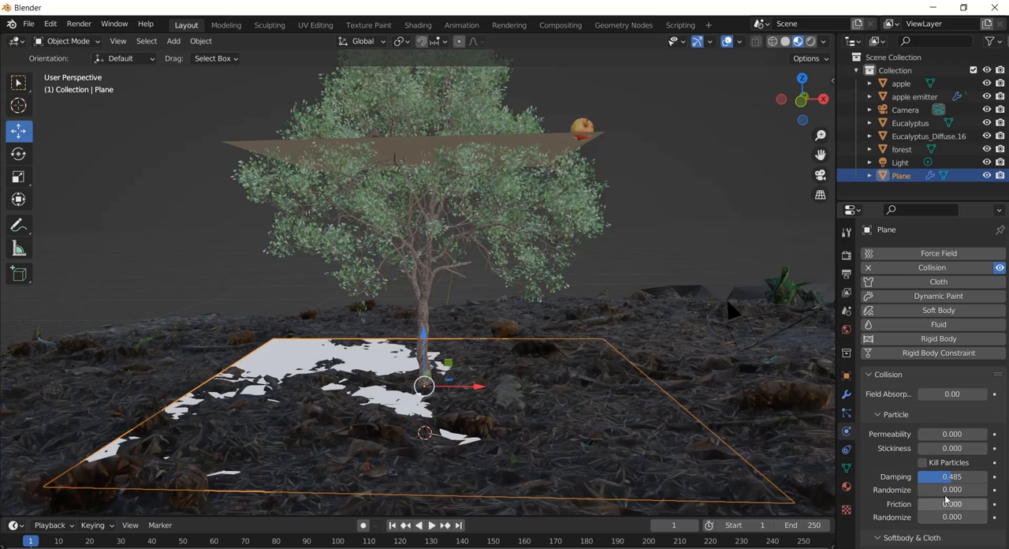
# Set the collision plane's particle Friction to about 0.515 and play the animation from frame 1.
pyautogui.moveTo(925, 508); pyautogui.dragTo(958, 518)
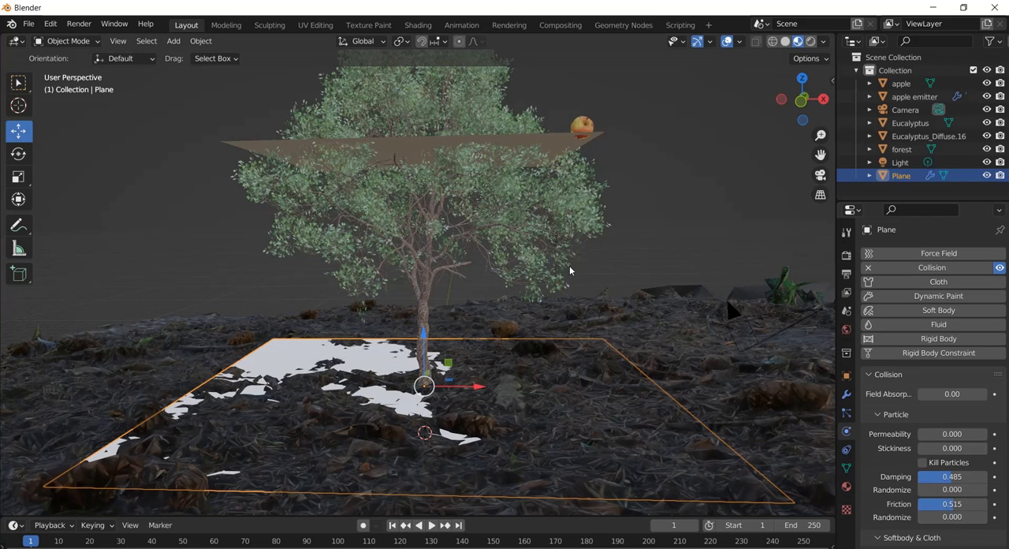
pyautogui.press('space')
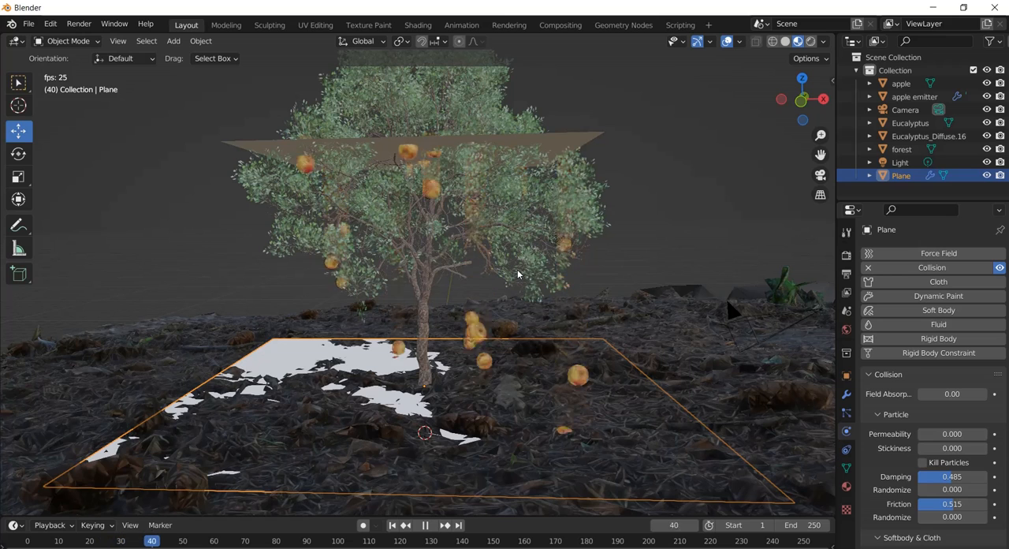
pyautogui.press('space')
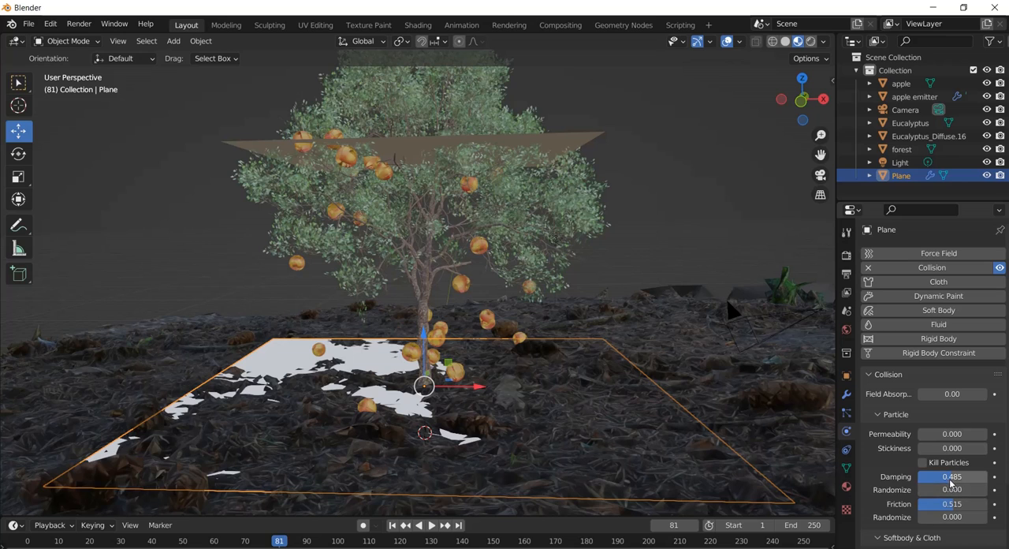
# Raise the collision plane's particle Damping to about 0.881 and replay the animation from frame 1.
pyautogui.moveTo(948, 476); pyautogui.dragTo(983, 479)
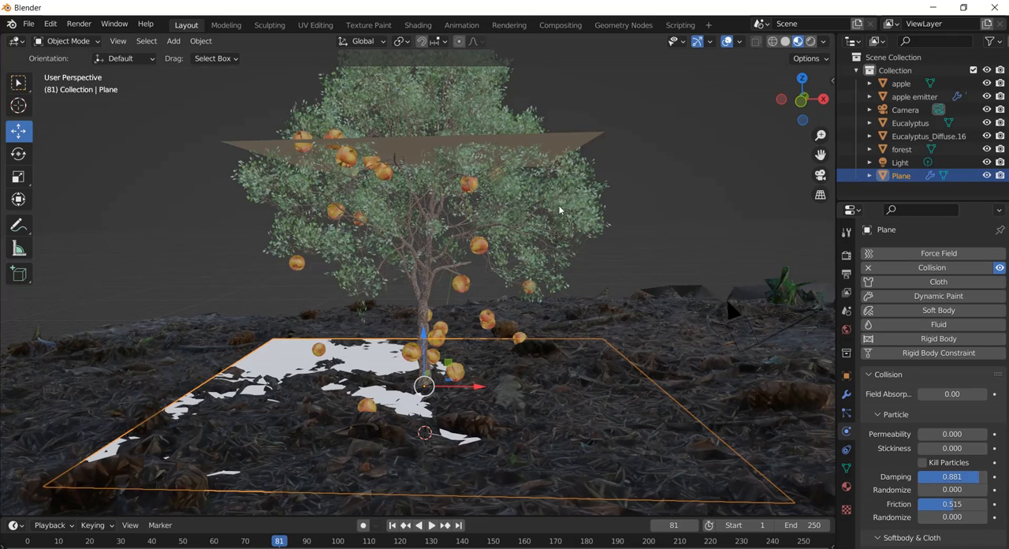
pyautogui.click(392, 524)
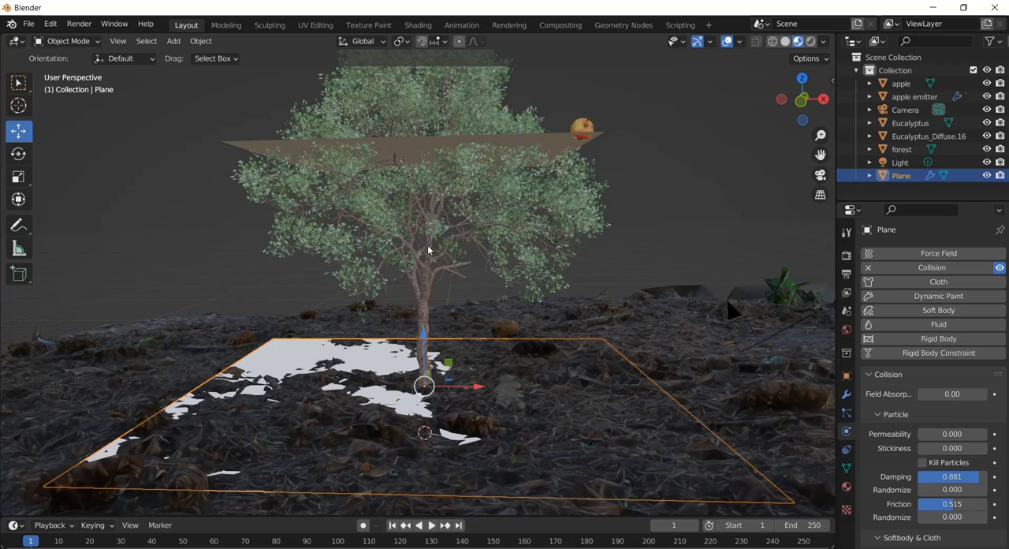
pyautogui.press('space')
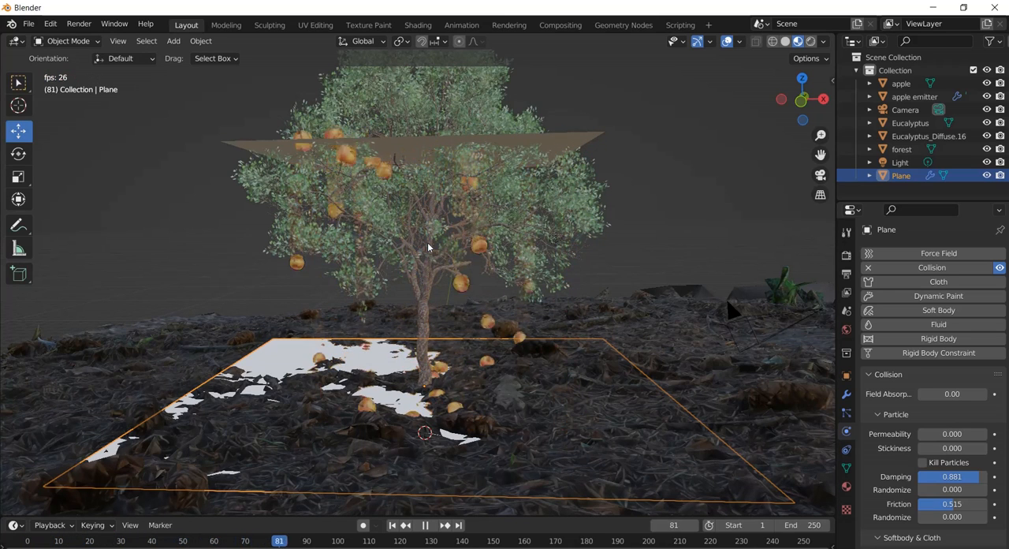
pyautogui.press('space')
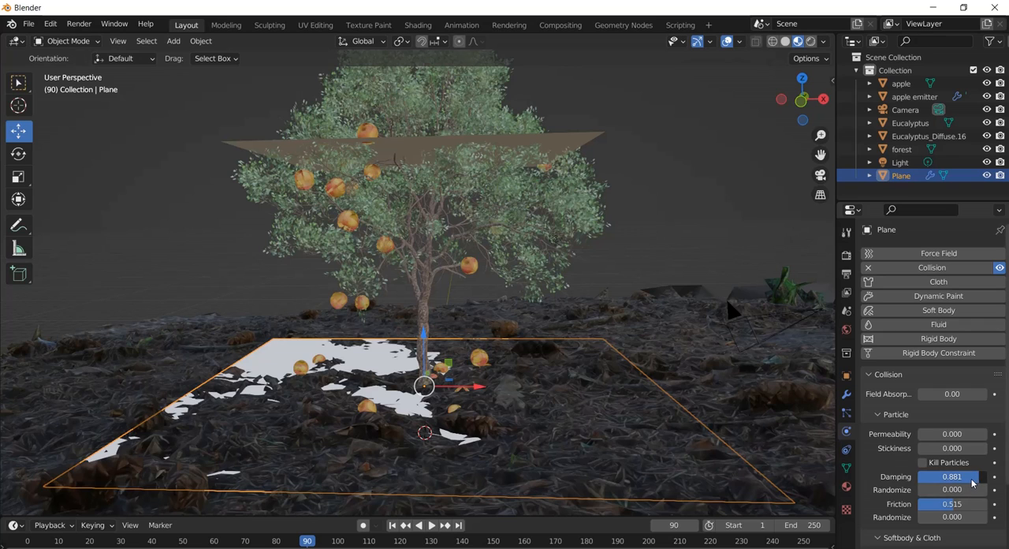
# Lower the collision plane's particle Damping to about 0.858 and replay the animation from frame 1.
pyautogui.moveTo(974, 483); pyautogui.dragTo(972, 482)
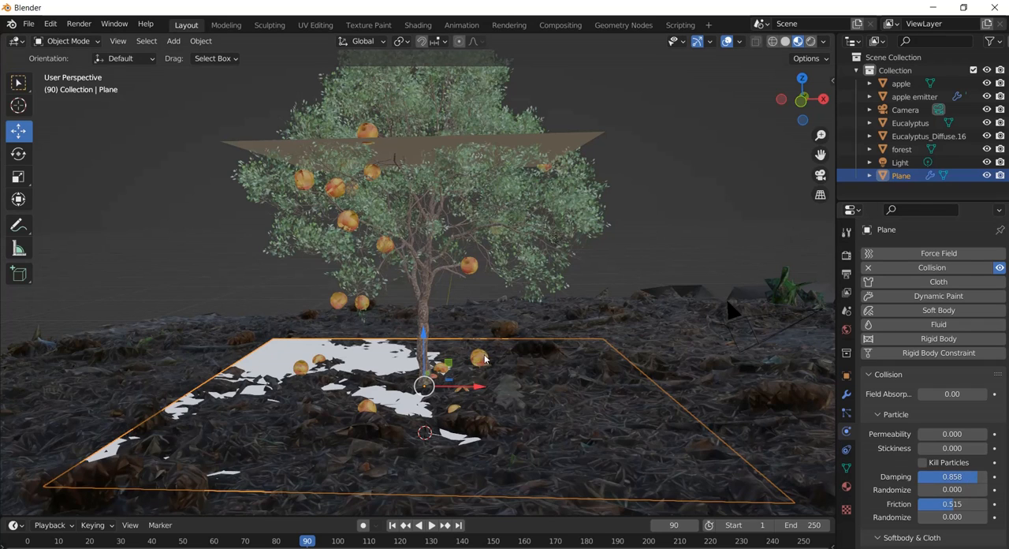
pyautogui.click(392, 526)
pyautogui.press('space')
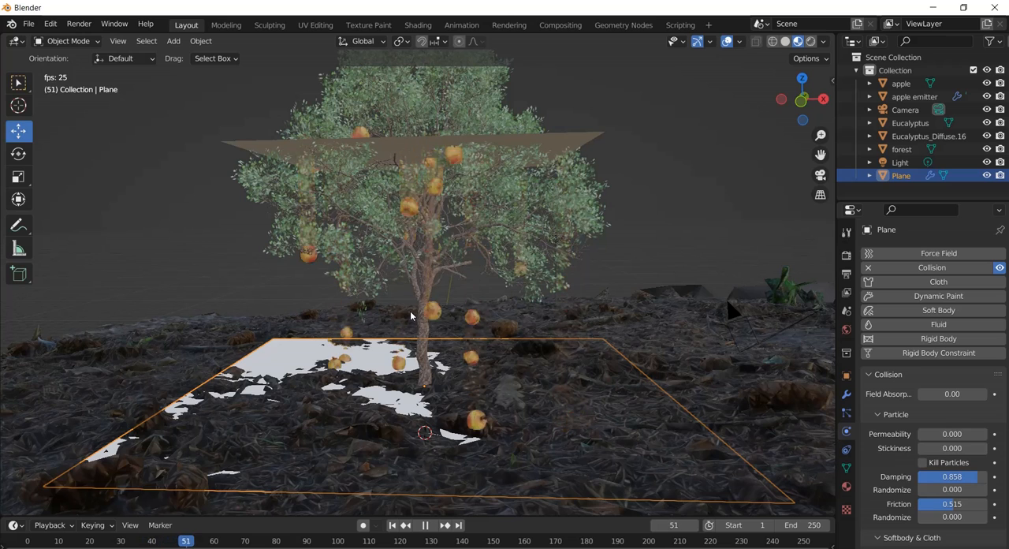
pyautogui.press('space')
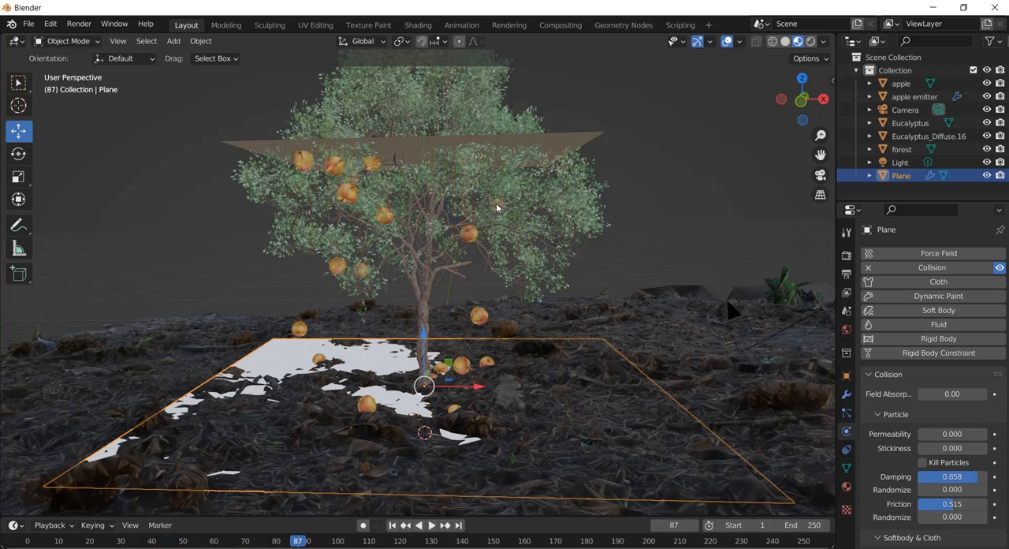
# Make the timeline taller, return to frame 1, and set the apple emitter's particle Lifetime to 250.
pyautogui.click(583, 140)
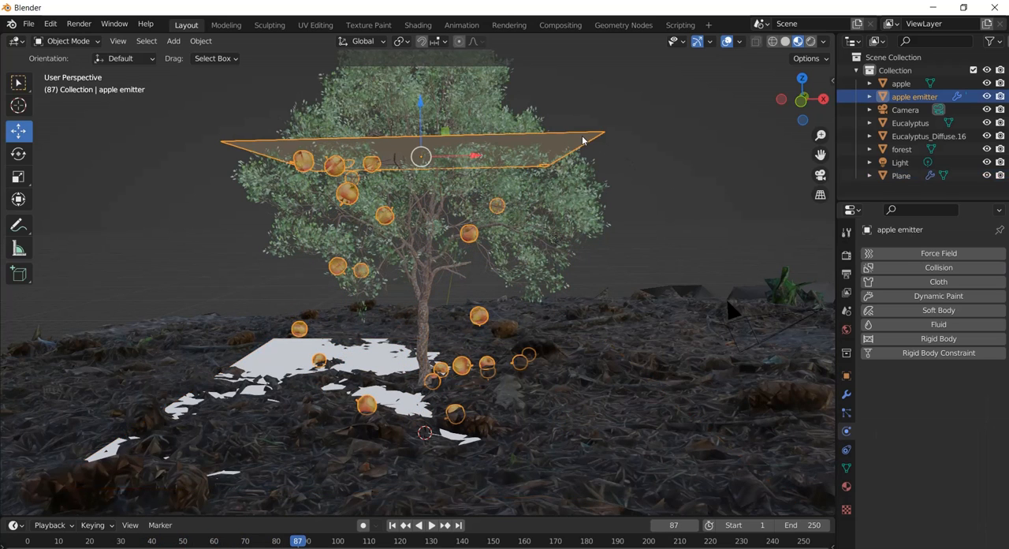
pyautogui.click(265, 353)
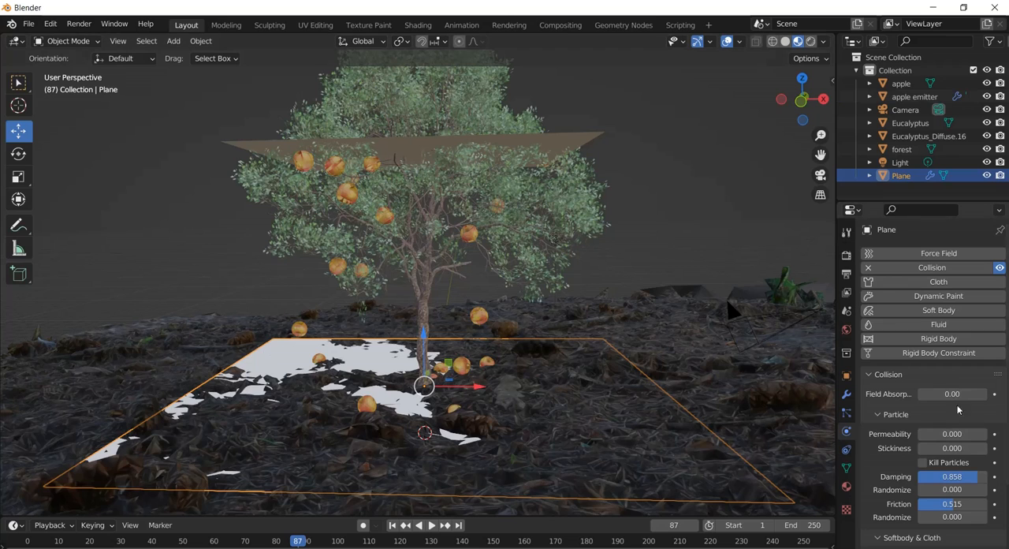
pyautogui.click(421, 149)
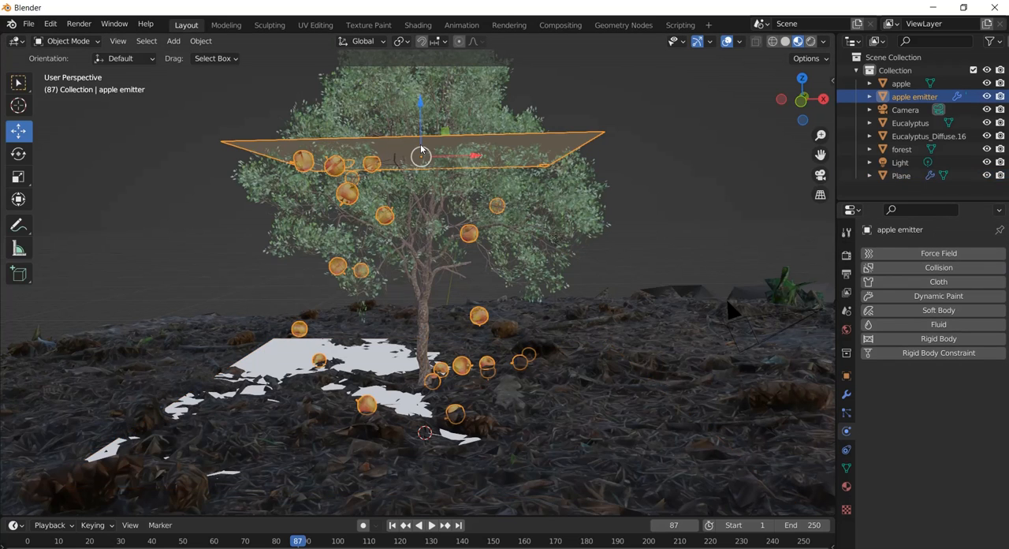
pyautogui.click(847, 412)
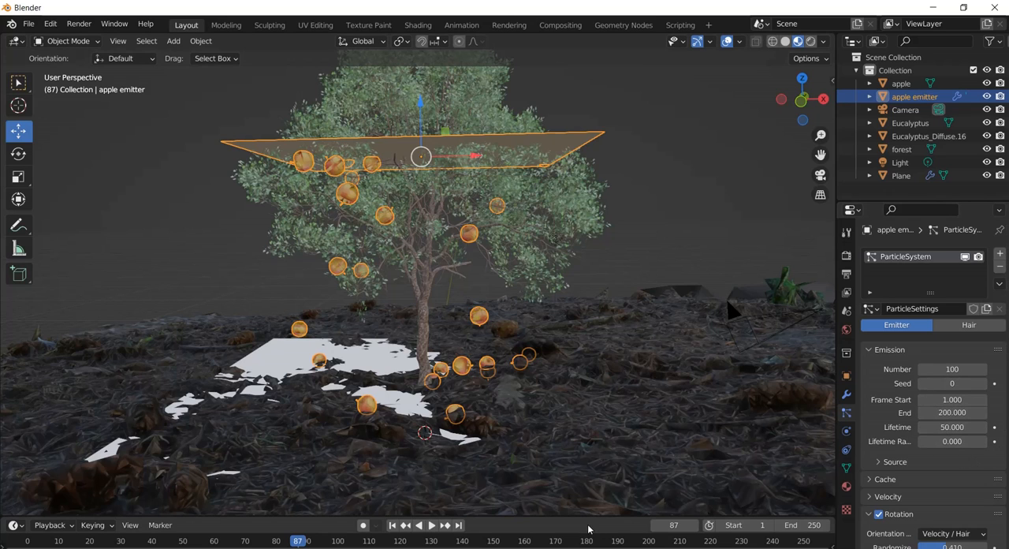
pyautogui.moveTo(575, 516); pyautogui.dragTo(579, 458)
pyautogui.click(391, 469)
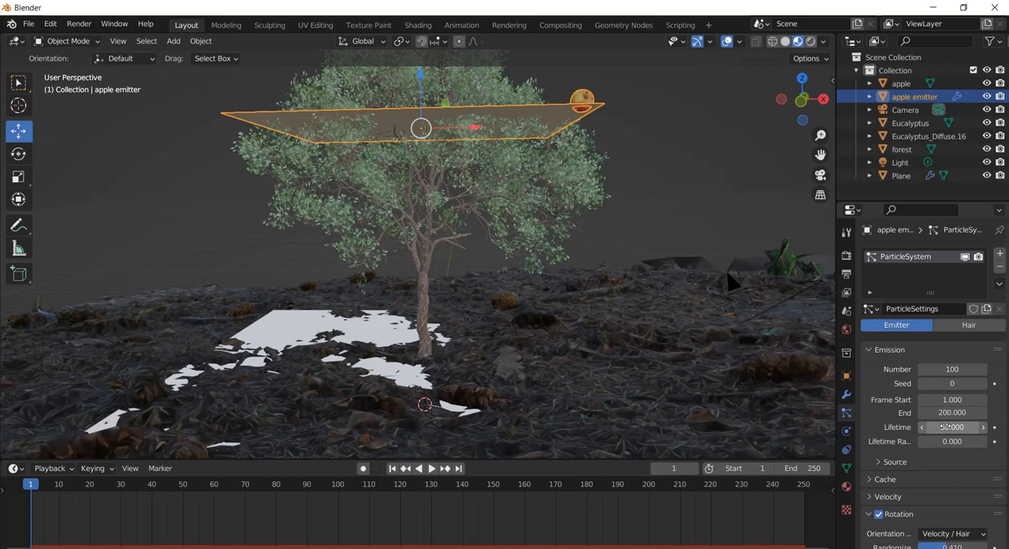
pyautogui.click(951, 427)
pyautogui.click(928, 426)
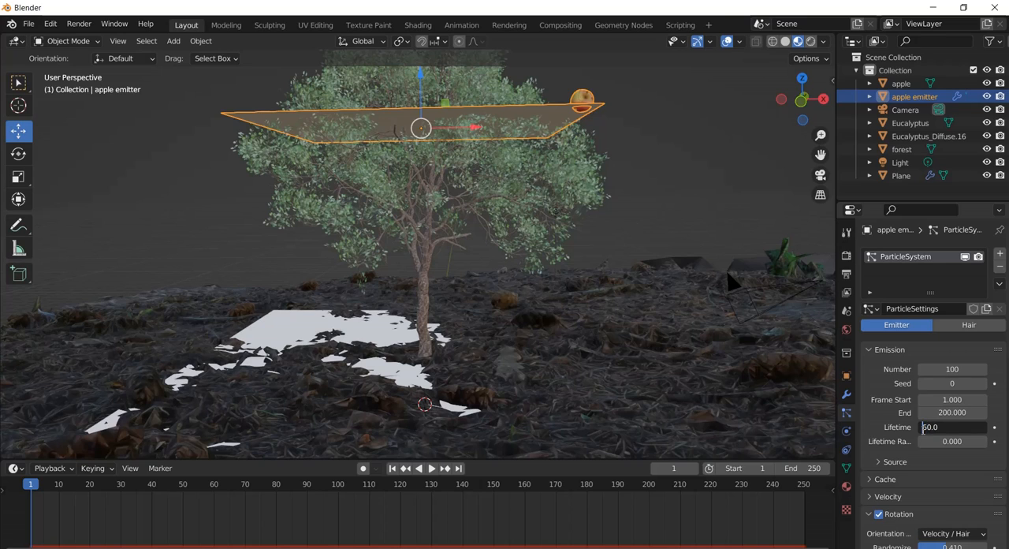
pyautogui.write('2')
pyautogui.press('Return')
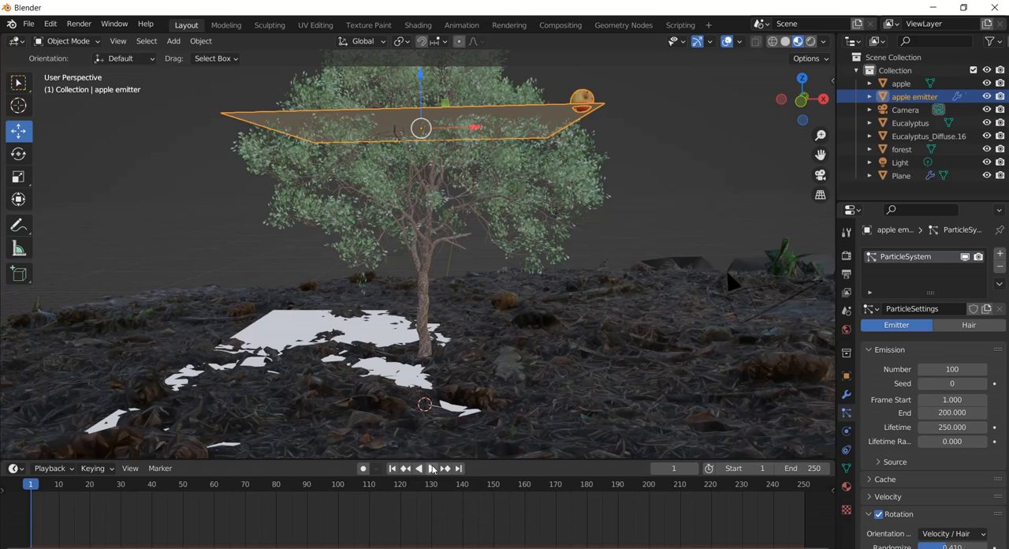
# Play the animation to examine how the apples settle on the ground around the trunk, and return to frame 1.
pyautogui.click(432, 469)
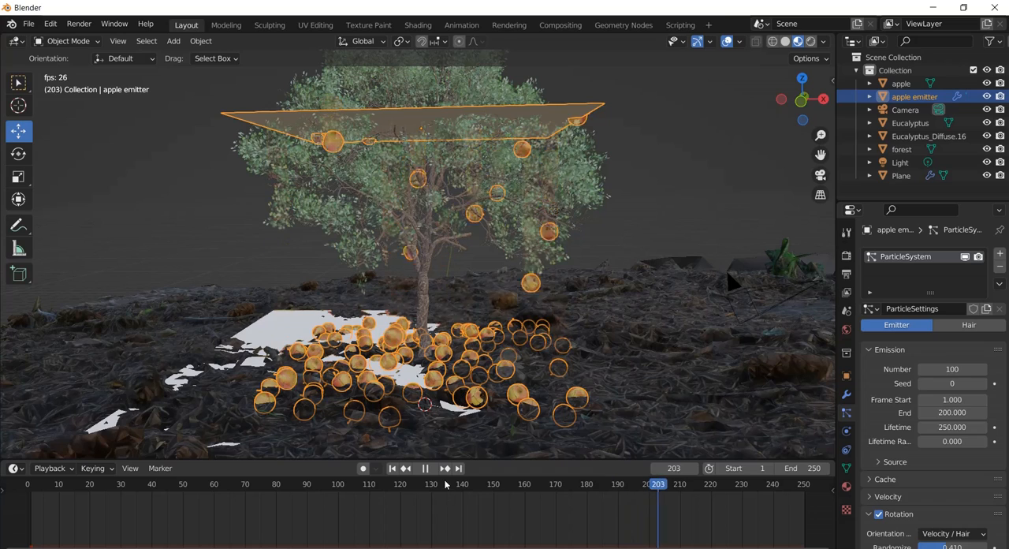
pyautogui.press('space')
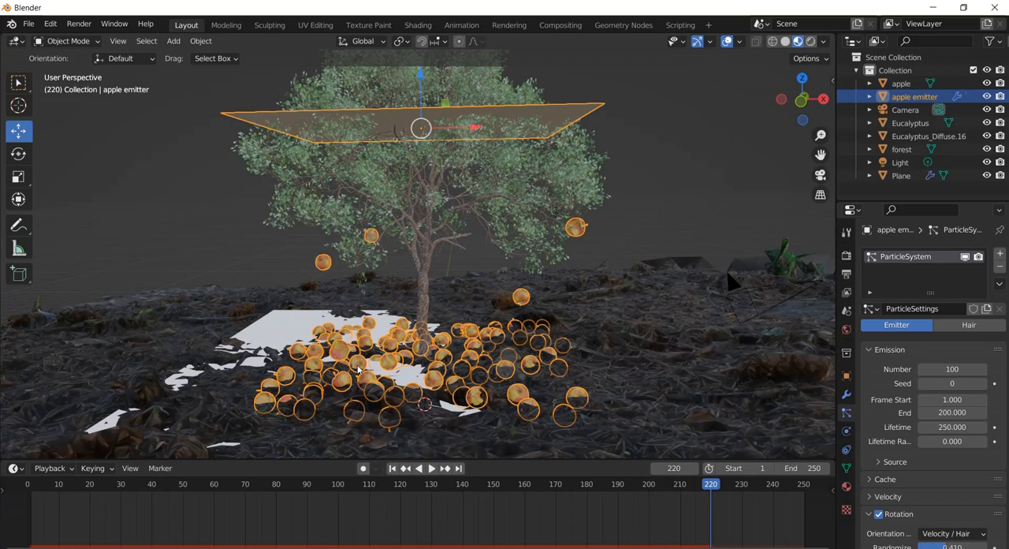
pyautogui.scroll(3, 357, 368)
pyautogui.scroll(-5, 357, 368)
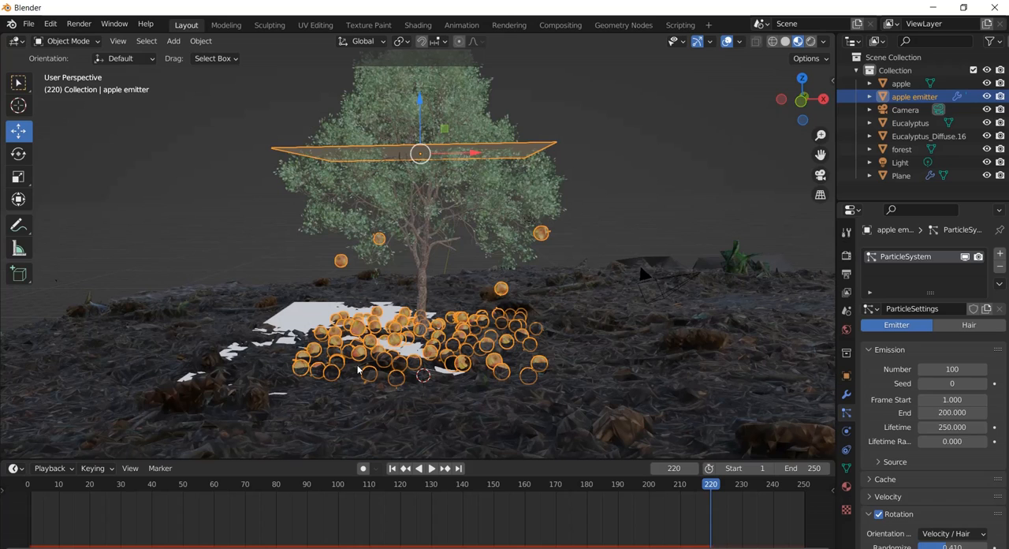
pyautogui.click(392, 468)
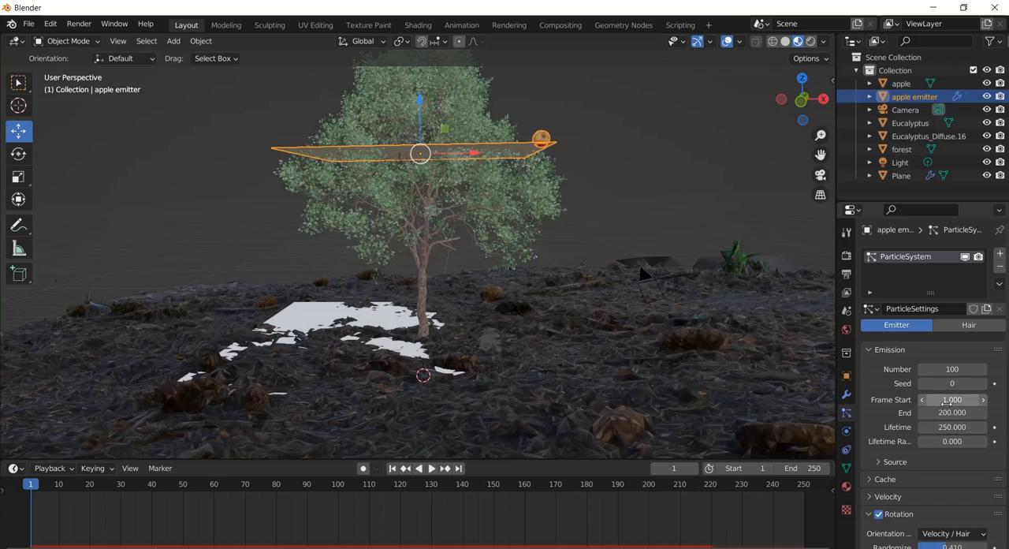
# Set the apple emitter's emission End frame to 80 and play the animation from frame 1.
pyautogui.click(951, 412)
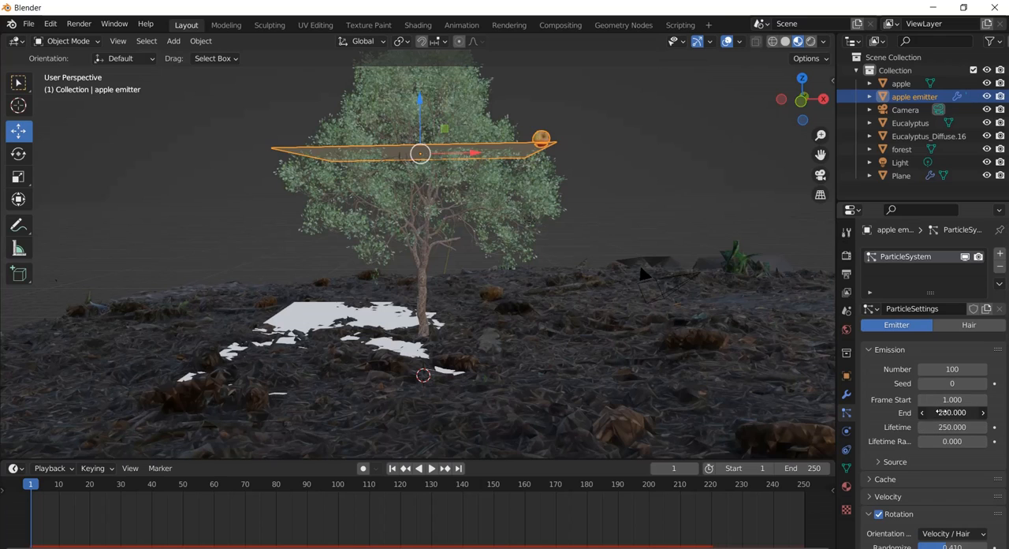
pyautogui.moveTo(933, 413); pyautogui.dragTo(919, 414)
pyautogui.write('80.0')
pyautogui.press('Return')
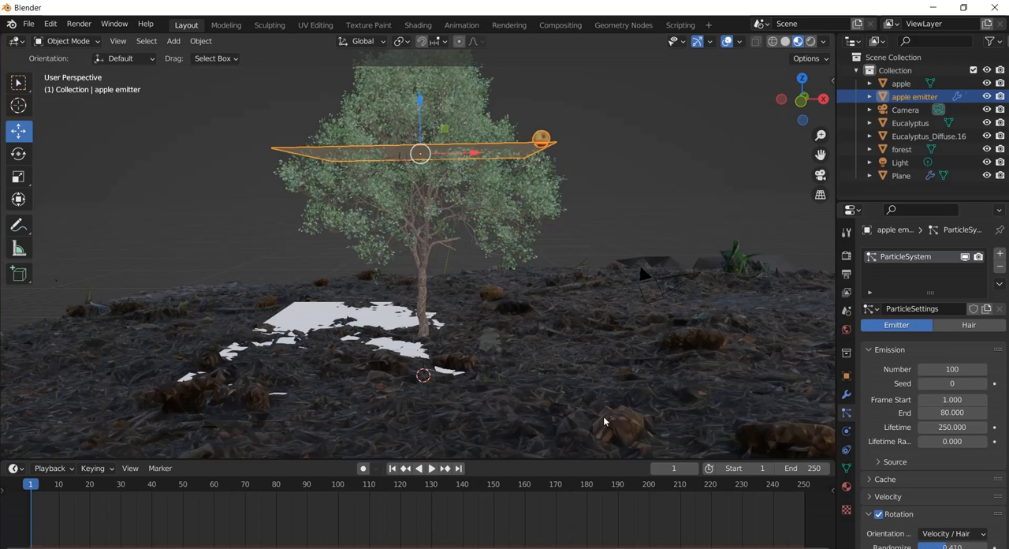
pyautogui.press('space')
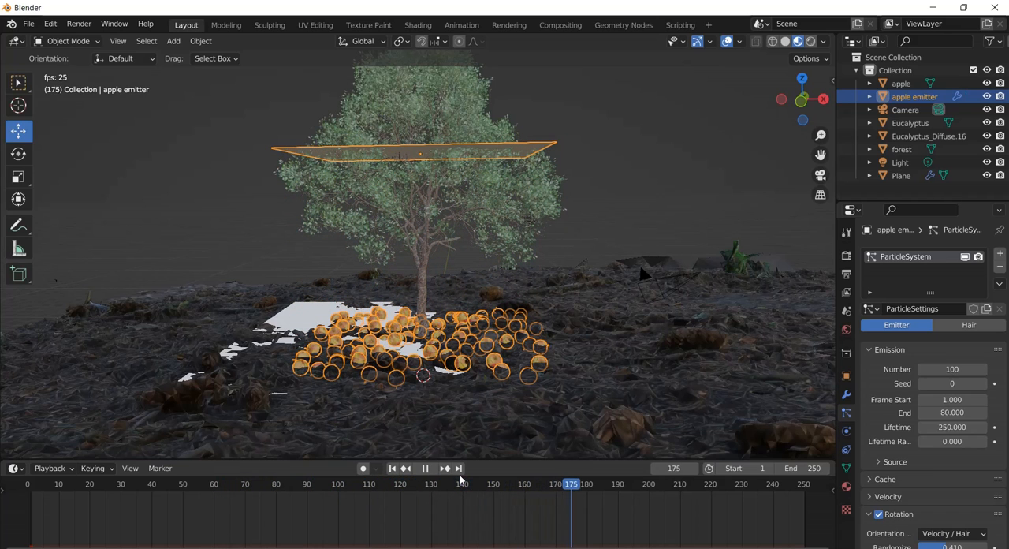
pyautogui.press('space')
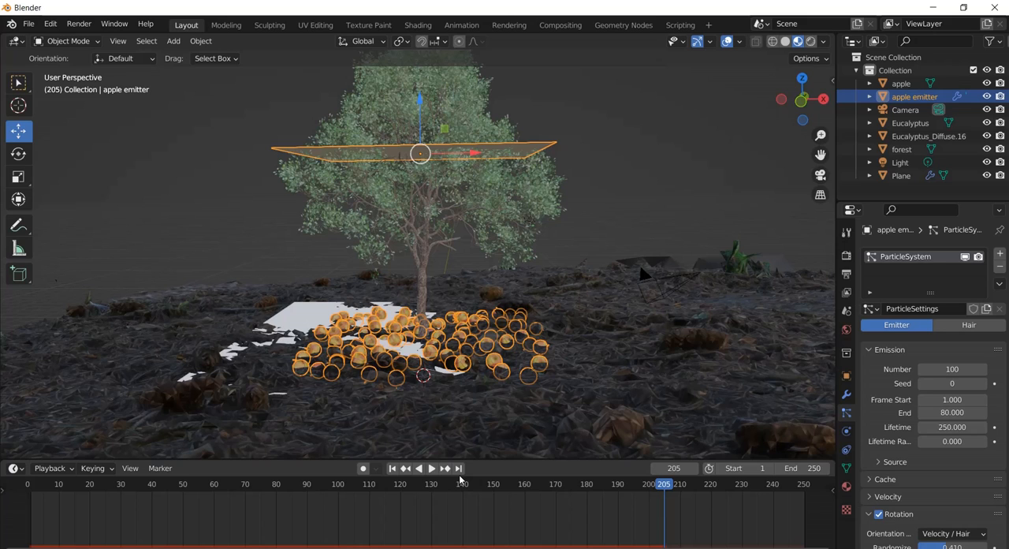
# Stop the apple animation's playback and return to frame 1.
pyautogui.press('space')
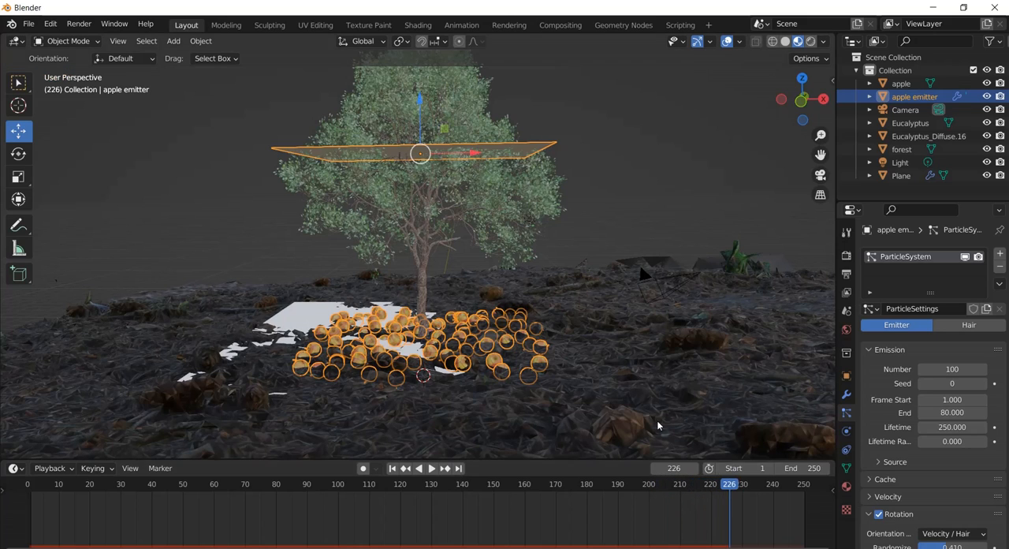
pyautogui.click(392, 468)
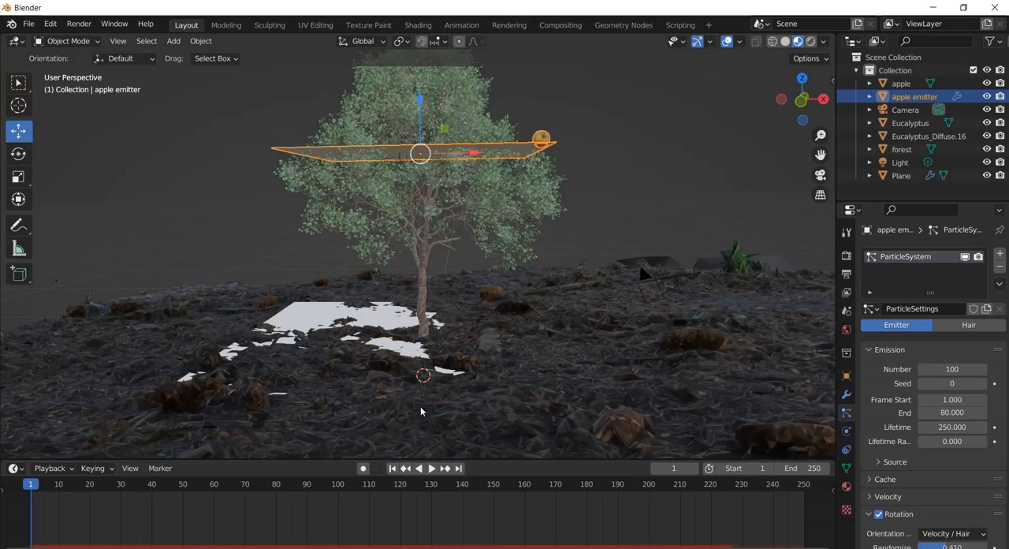
pyautogui.moveTo(445, 358); pyautogui.dragTo(424, 245, button='middle')
pyautogui.scroll(3, 429, 278)
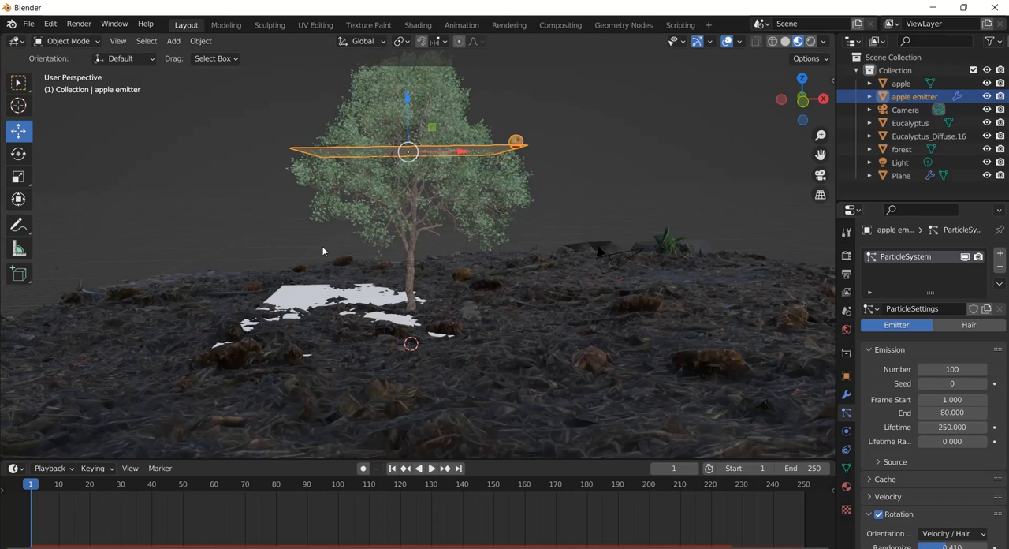
# Add a cube at the 3D cursor and scale it up uniformly by about 45.65 to enclose the scene.
pyautogui.click(177, 47)
pyautogui.moveTo(236, 56)
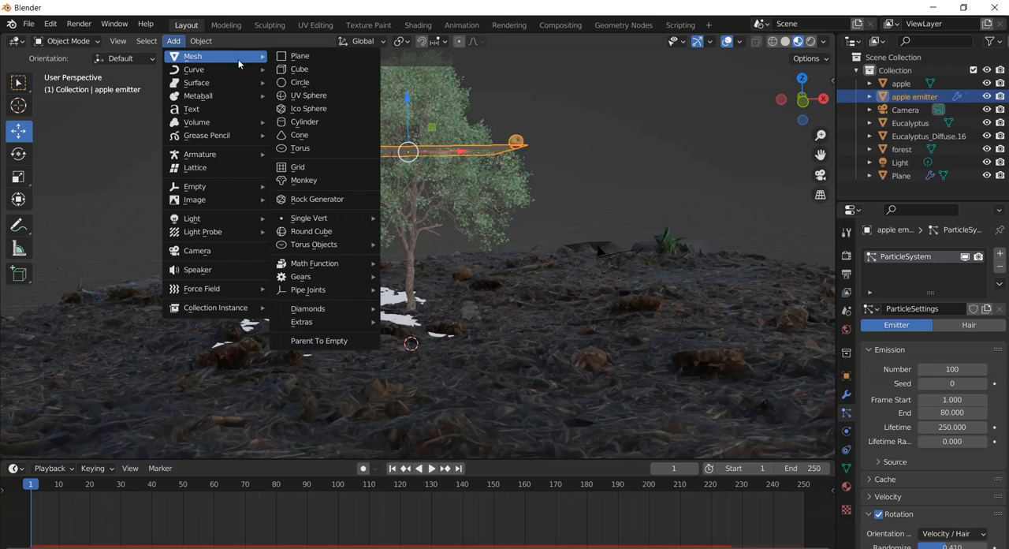
pyautogui.click(302, 68)
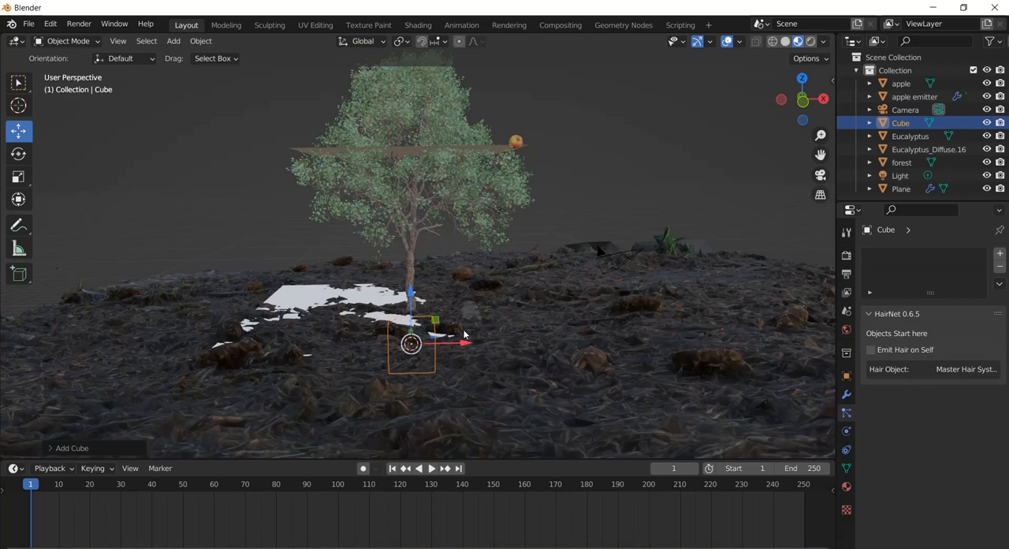
pyautogui.press('s')
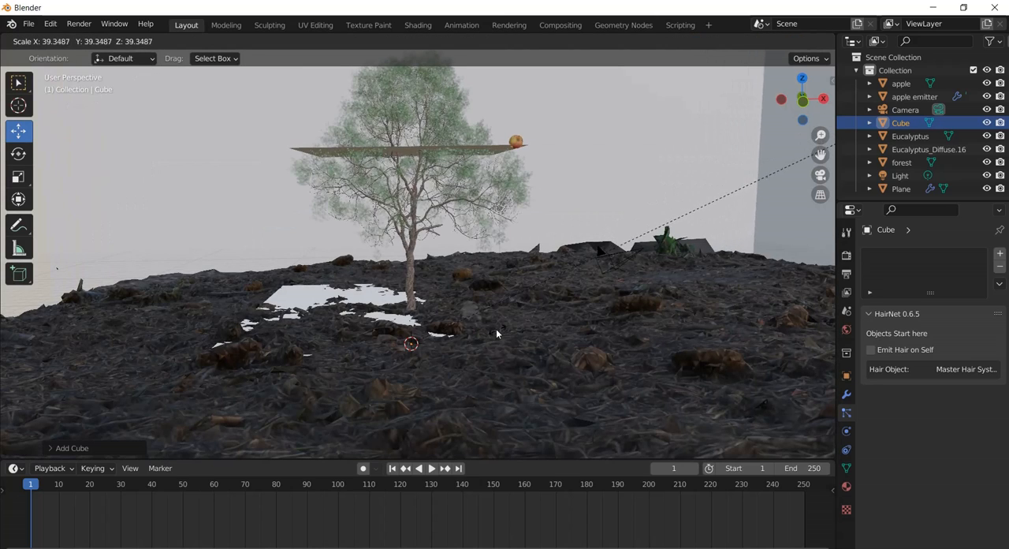
pyautogui.click(788, 208)
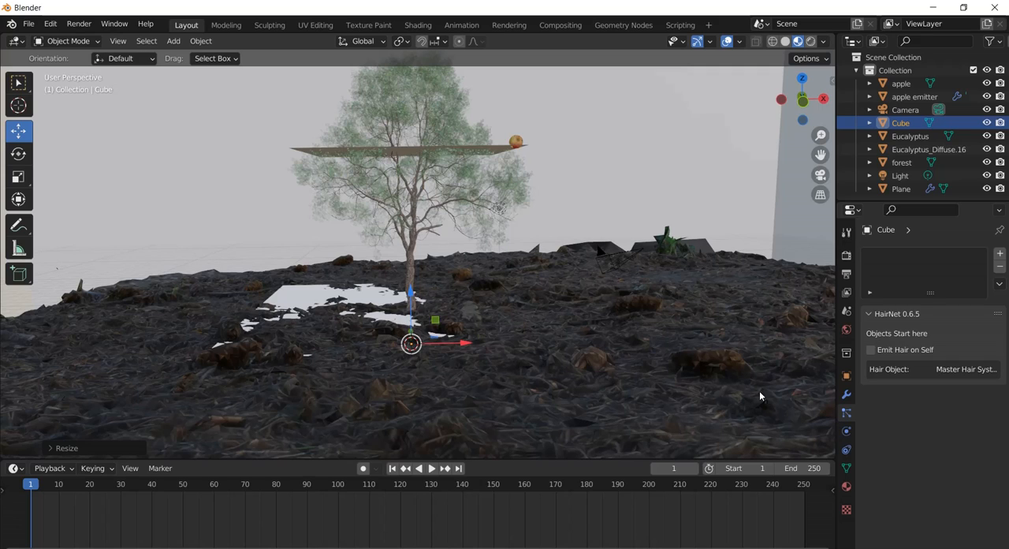
# Rename the large enclosing cube "volumetic fog".
pyautogui.click(846, 329)
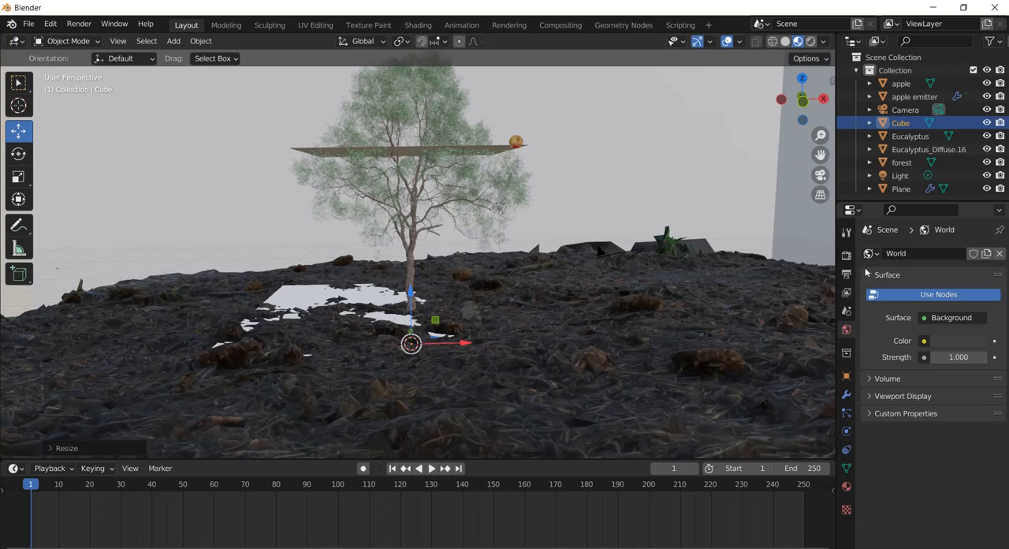
pyautogui.doubleClick(901, 122)
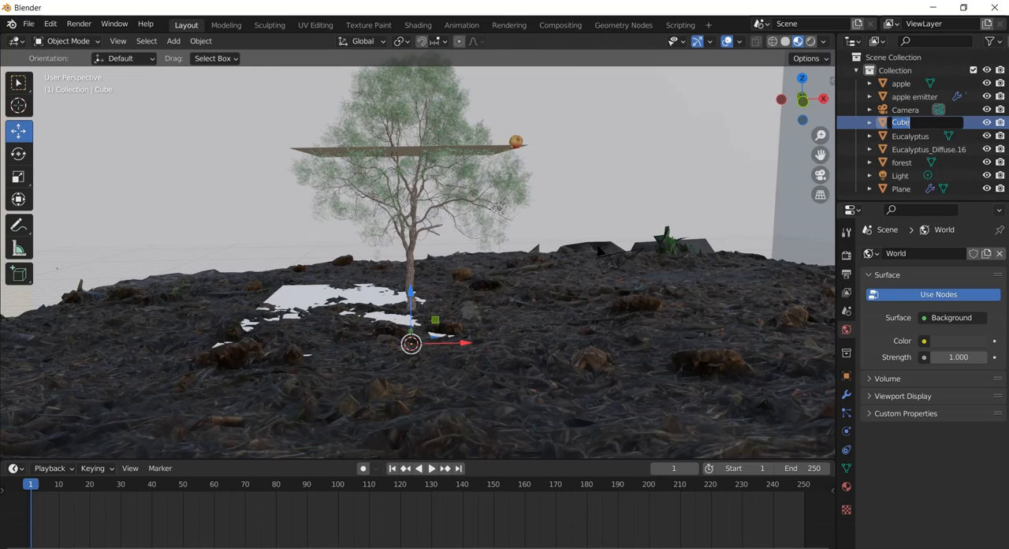
pyautogui.write('volum')
pyautogui.write('et')
pyautogui.write('ic.')
pyautogui.write(' fog')
pyautogui.press('Return')
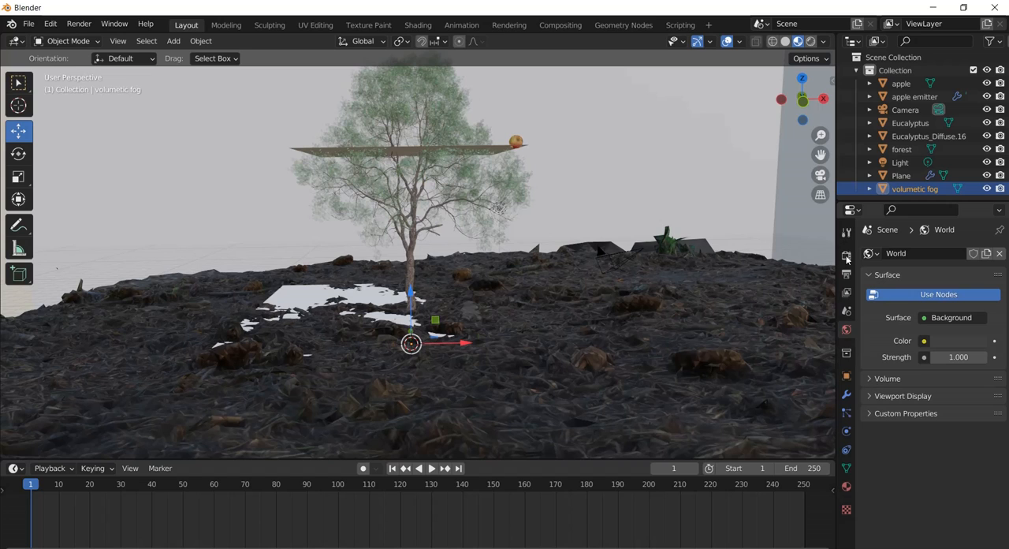
# Switch the viewport to Solid shading and darken the world background color to an HSV value of about 0.028.
pyautogui.click(786, 42)
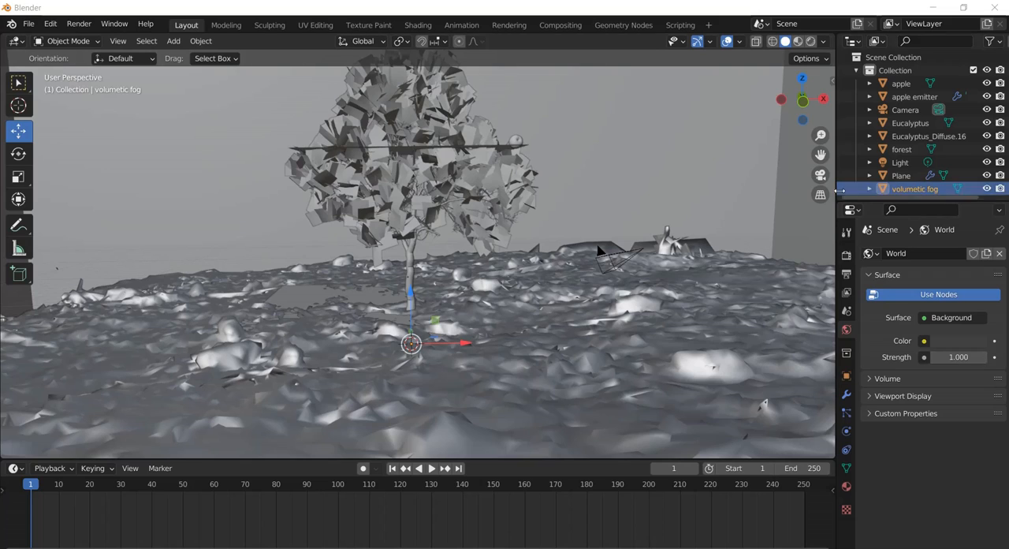
pyautogui.click(870, 379)
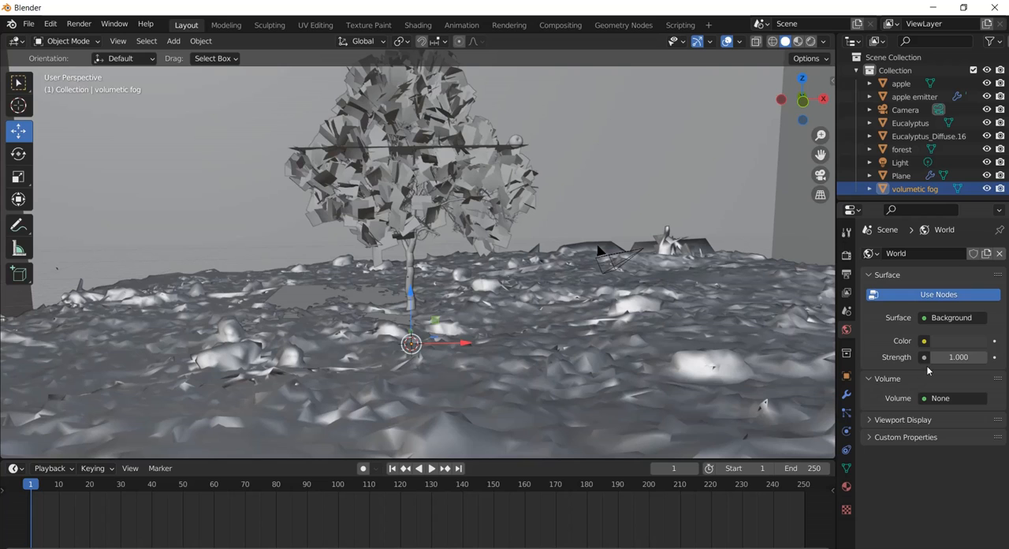
pyautogui.click(954, 343)
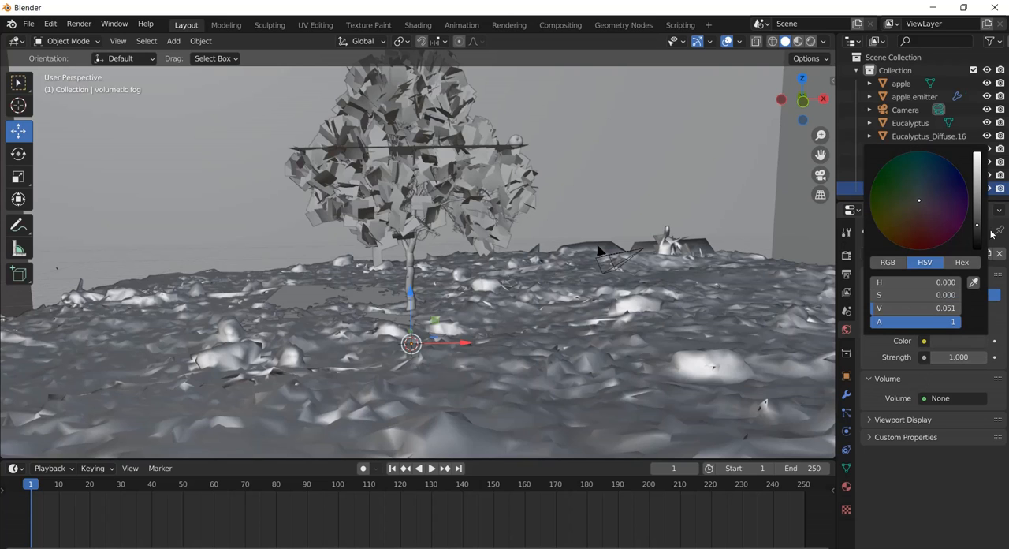
pyautogui.moveTo(978, 229); pyautogui.dragTo(982, 251)
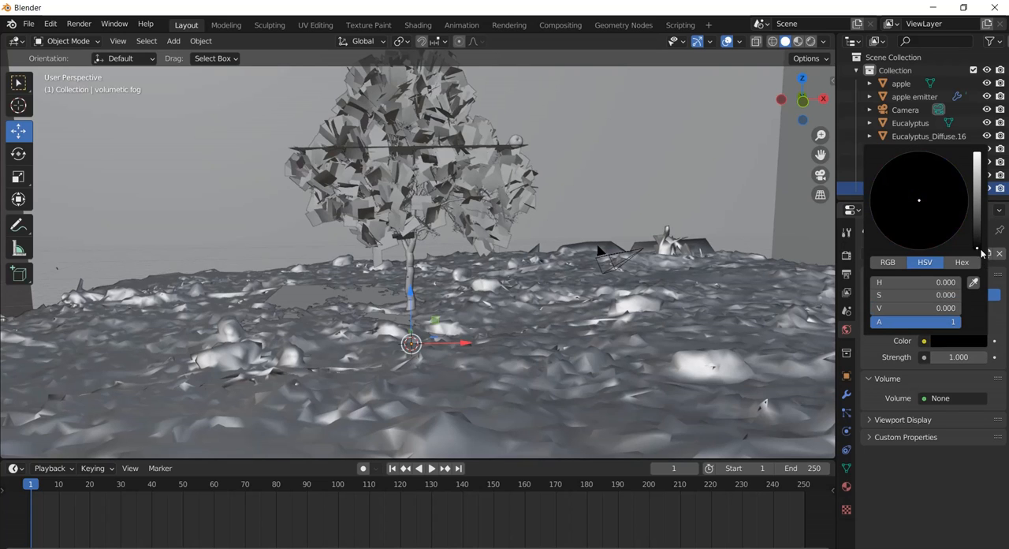
pyautogui.click(941, 342)
pyautogui.click(976, 232)
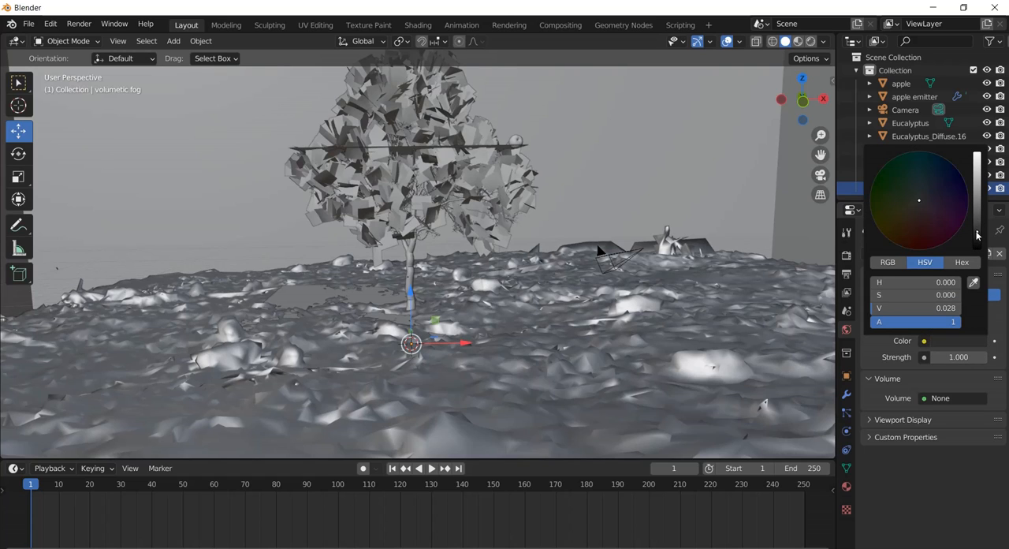
# Assign a Principled Volume shader to the world's volume.
pyautogui.click(927, 400)
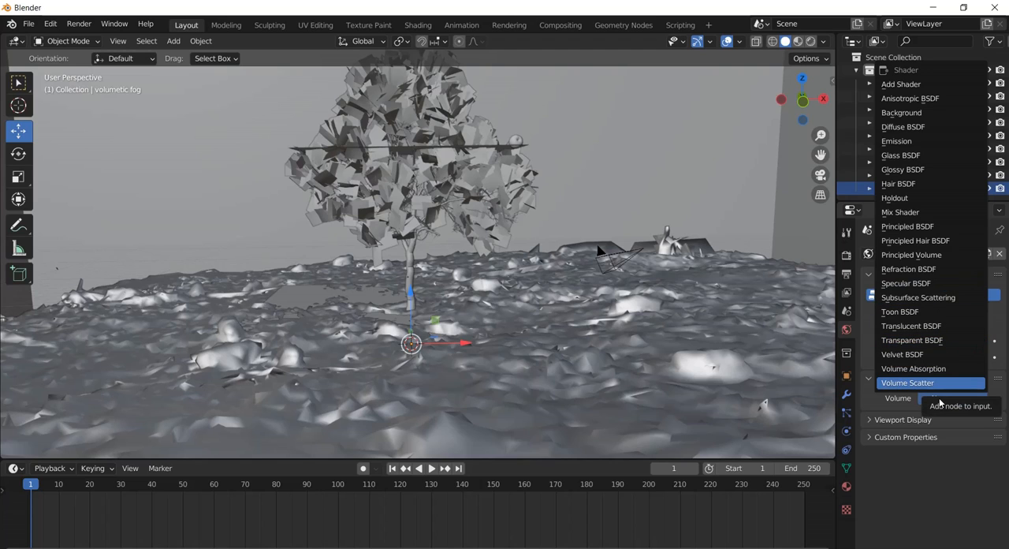
pyautogui.click(949, 257)
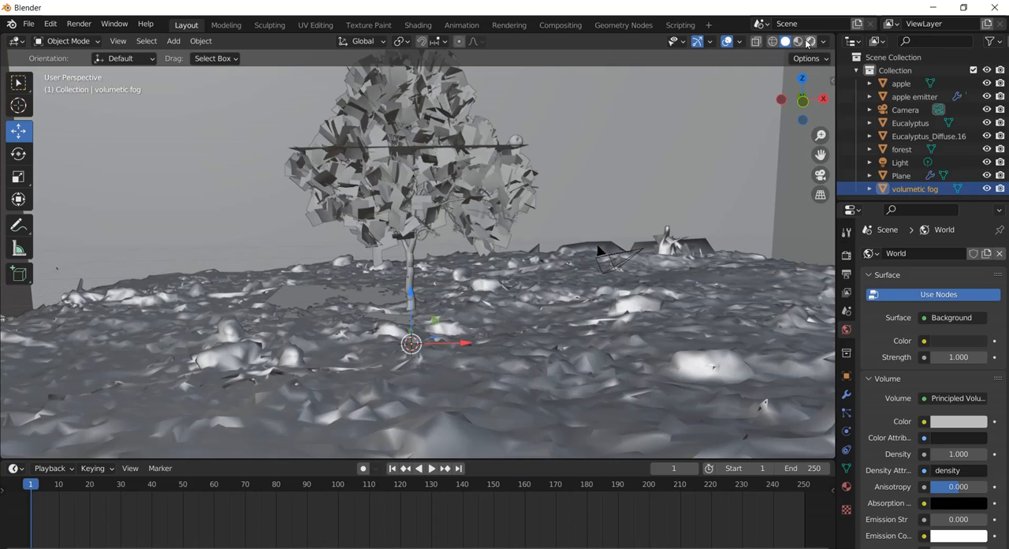
pyautogui.click(845, 257)
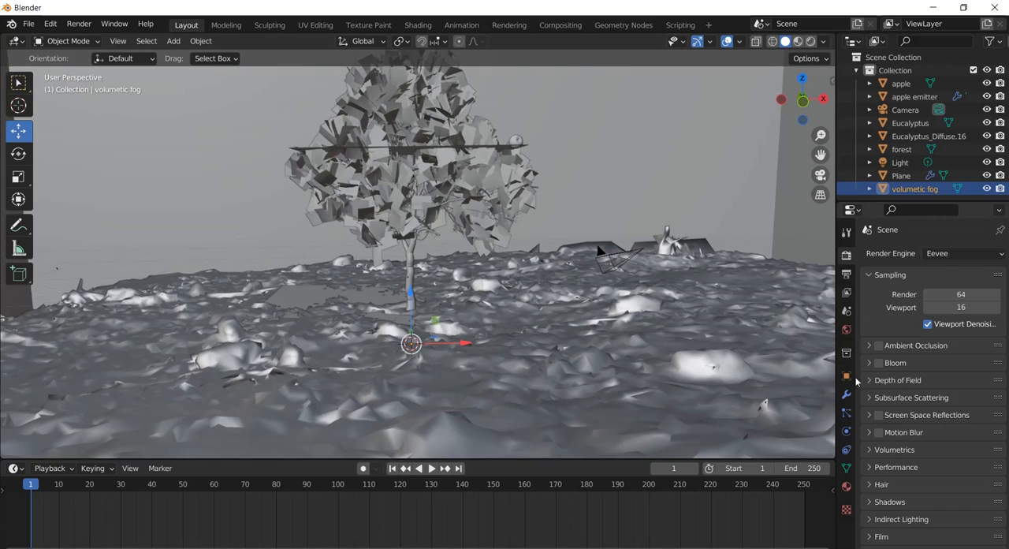
pyautogui.click(846, 330)
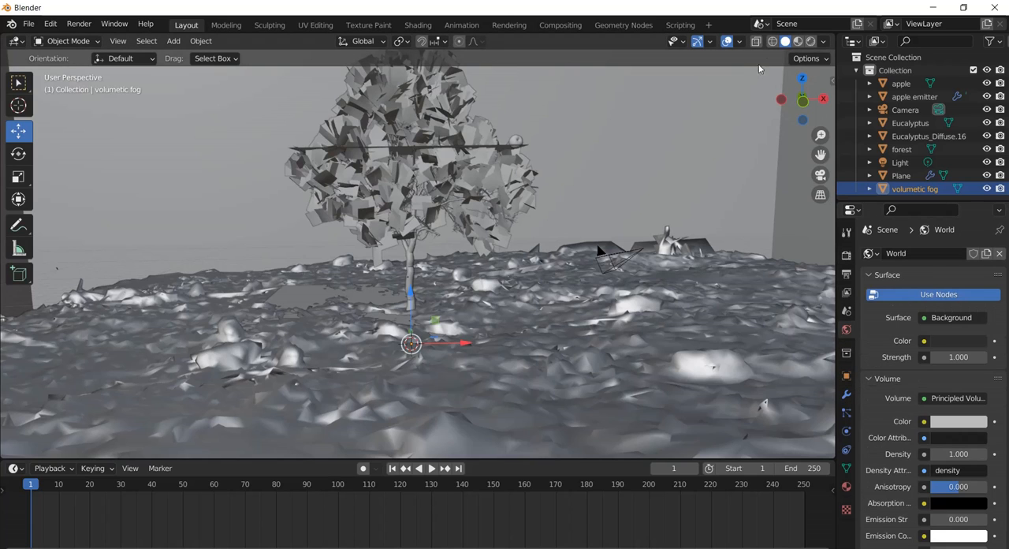
# In Rendered shading, hide the volumetic fog cube and set the world volume's Density to 0.
pyautogui.click(810, 42)
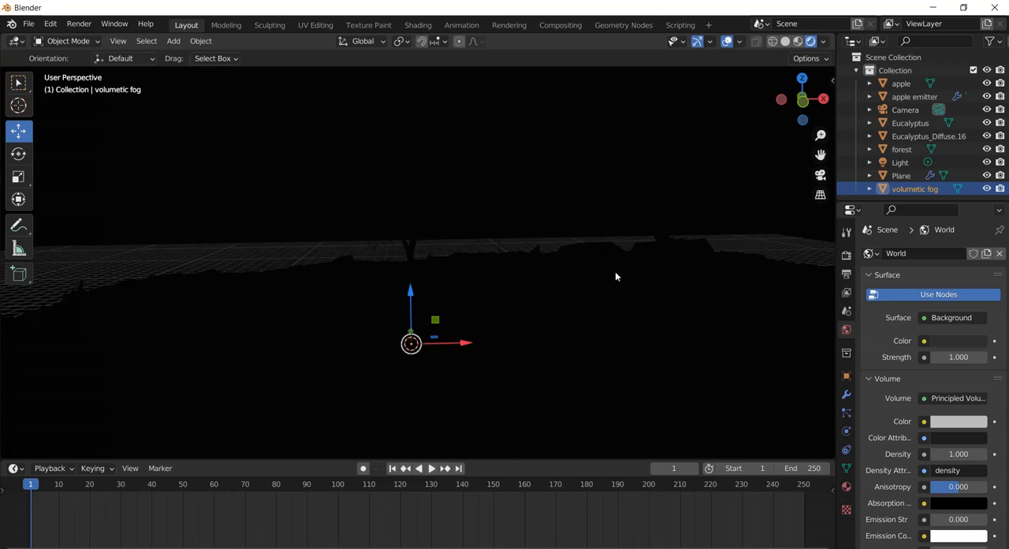
pyautogui.press('h')
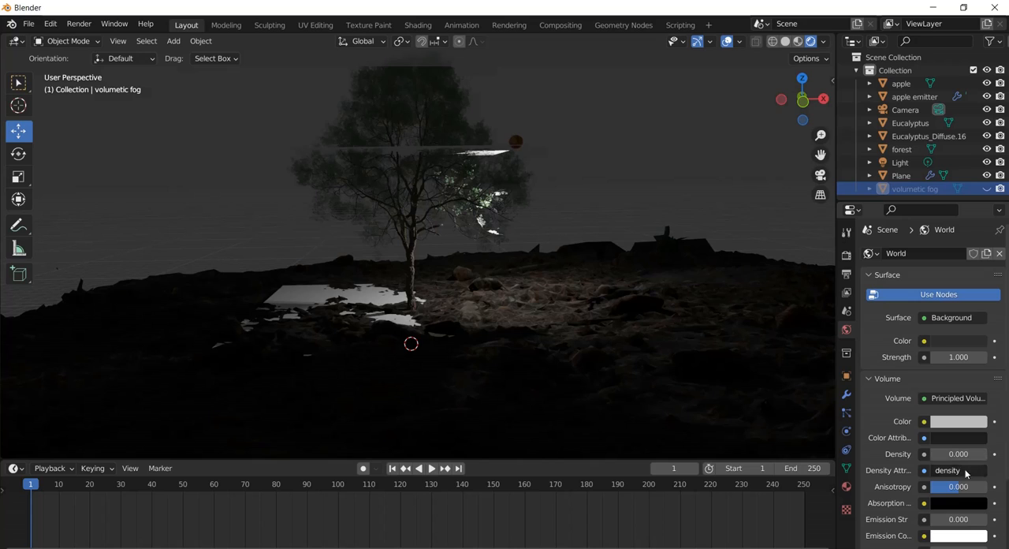
# Try an Anisotropy of 0.05 for the world volume and settle on 0.08.
pyautogui.click(958, 486)
pyautogui.click(949, 488)
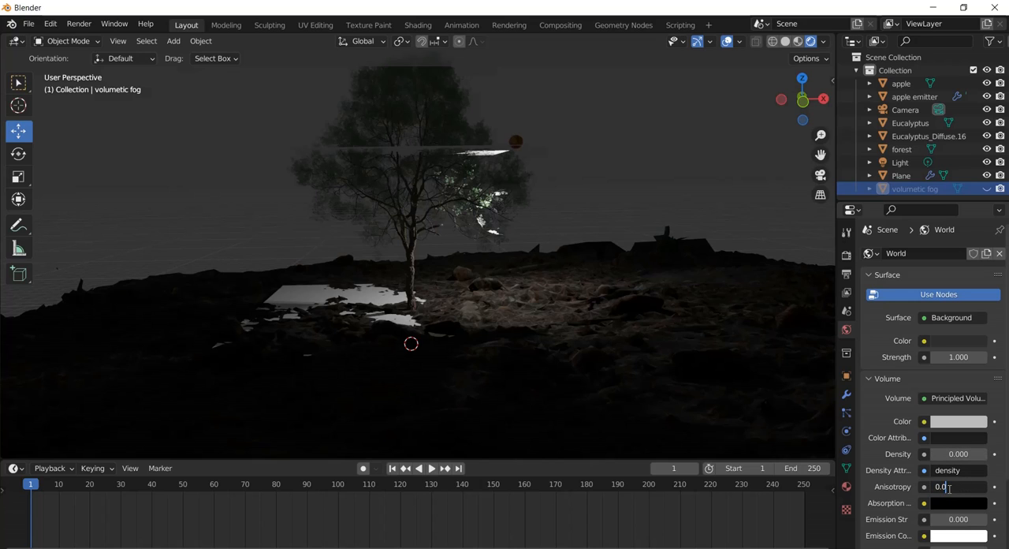
pyautogui.write('5')
pyautogui.press('Return')
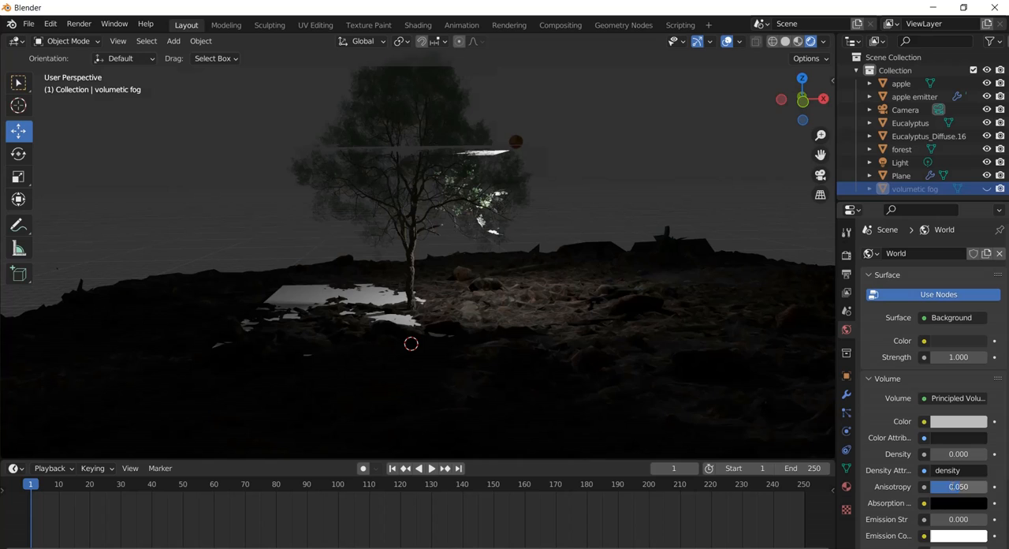
pyautogui.click(956, 486)
pyautogui.click(950, 487)
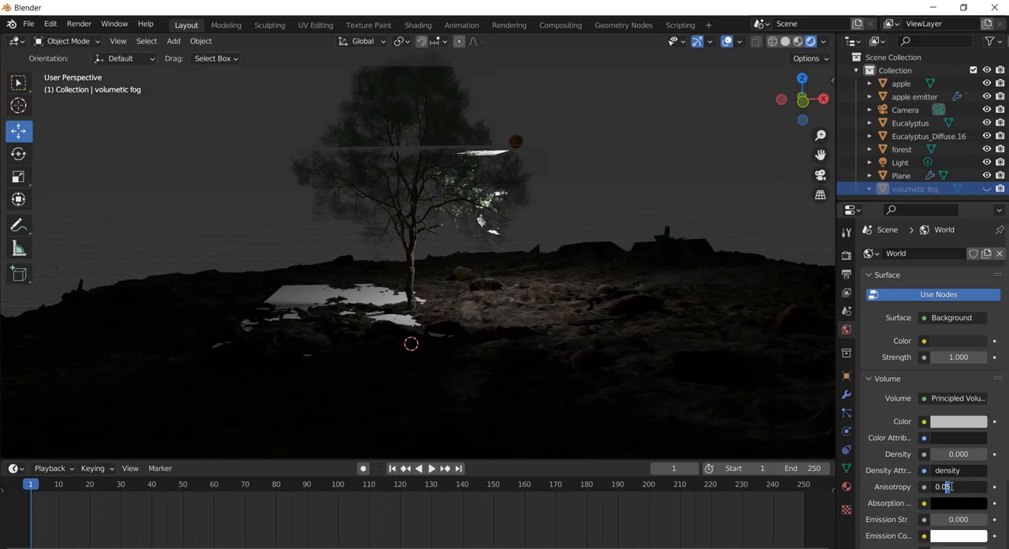
pyautogui.write('8')
pyautogui.press('Return')
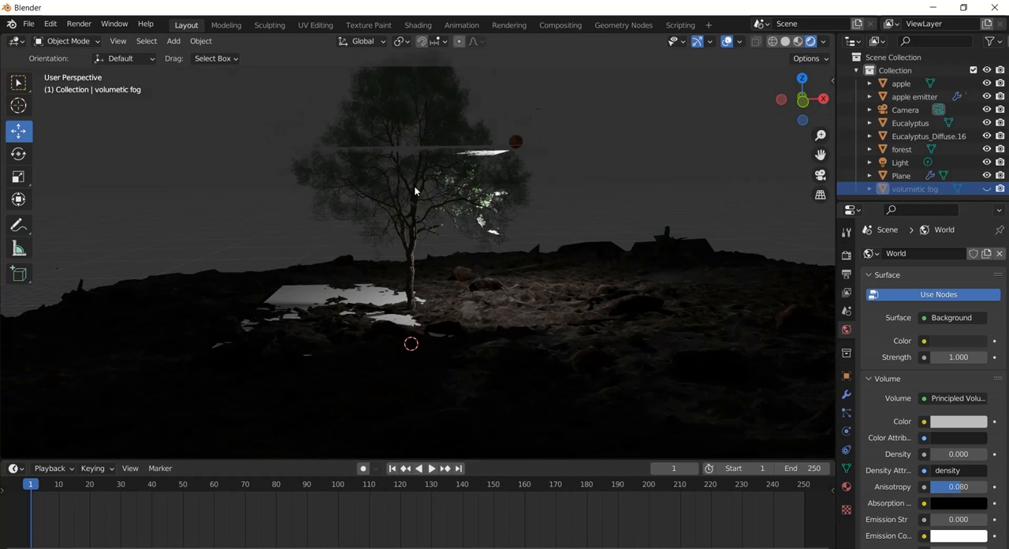
# Darken the world background color to pure black.
pyautogui.scroll(4, 414, 186)
pyautogui.scroll(-4, 415, 191)
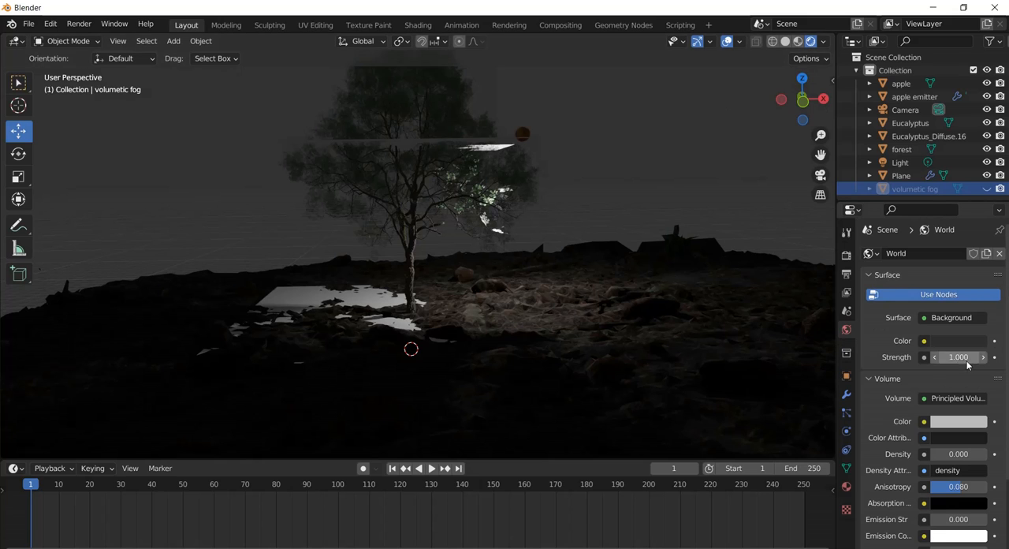
pyautogui.click(946, 344)
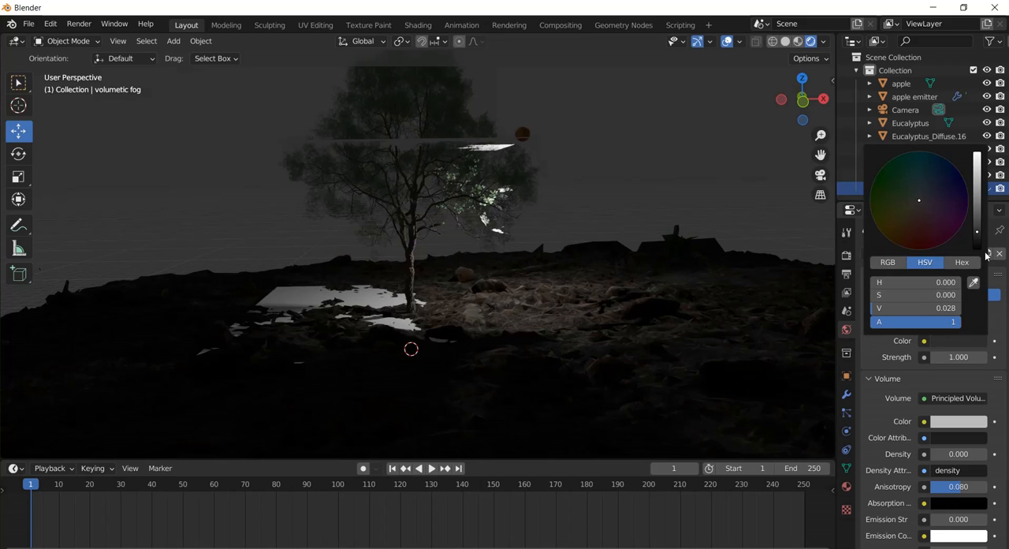
pyautogui.moveTo(977, 235); pyautogui.dragTo(978, 282)
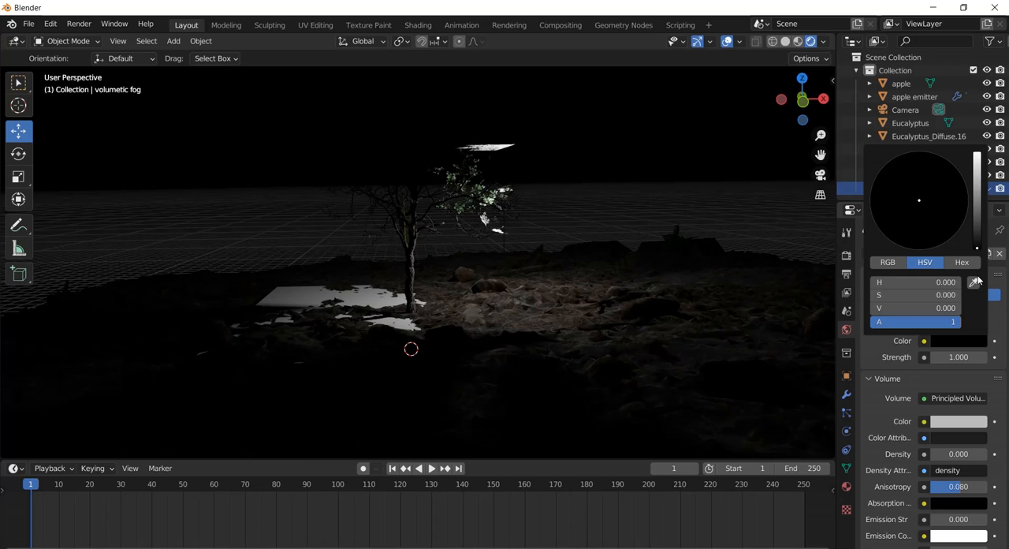
# Try world volume Density values of 0.05 and 0.08, and settle on 0.1.
pyautogui.click(959, 455)
pyautogui.click(948, 452)
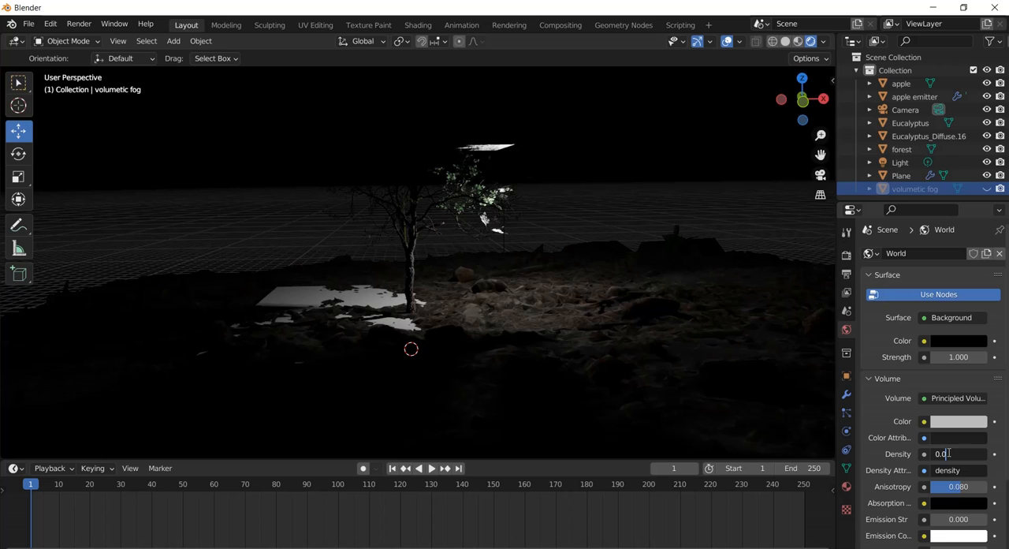
pyautogui.write('5')
pyautogui.press('Return')
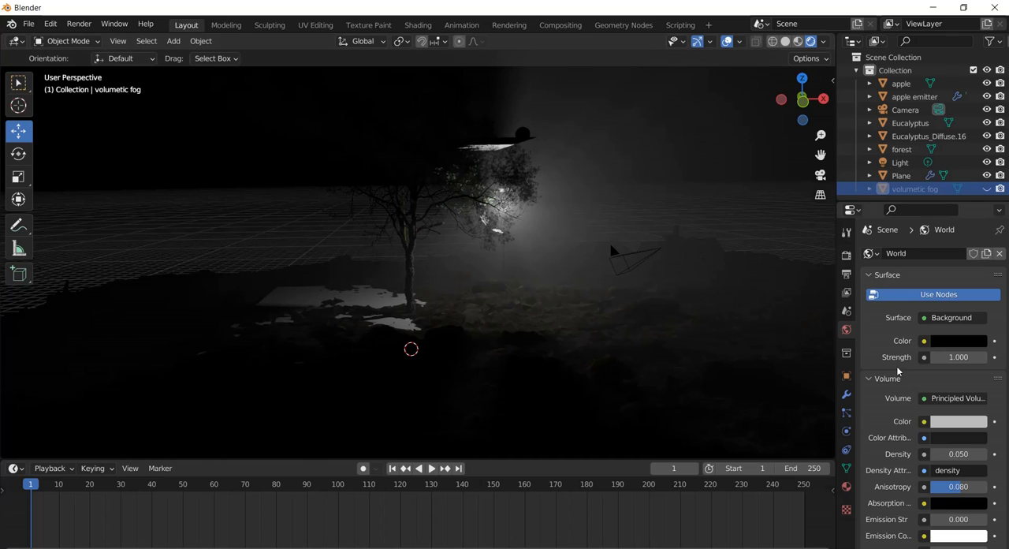
pyautogui.click(954, 455)
pyautogui.moveTo(954, 455); pyautogui.dragTo(947, 454)
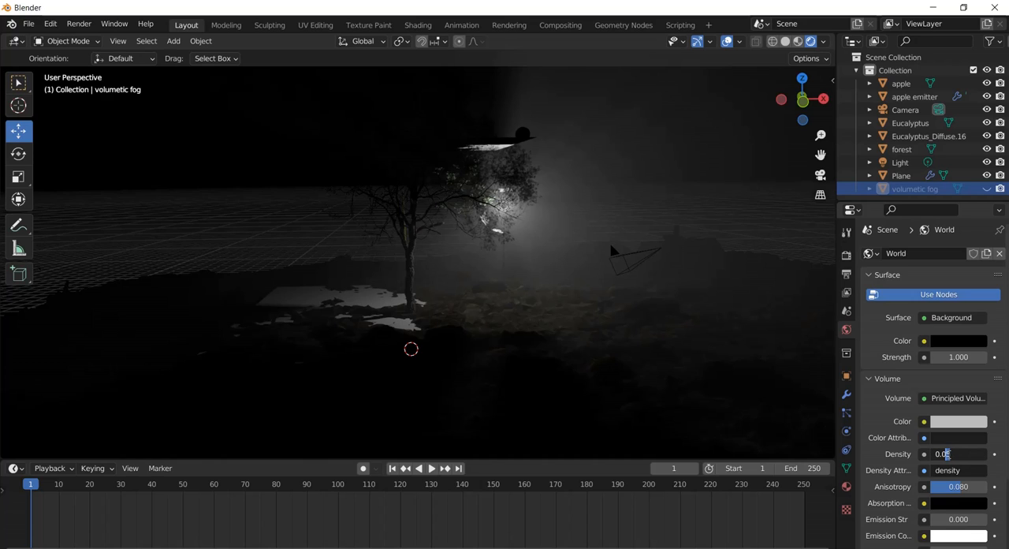
pyautogui.write('8')
pyautogui.press('Return')
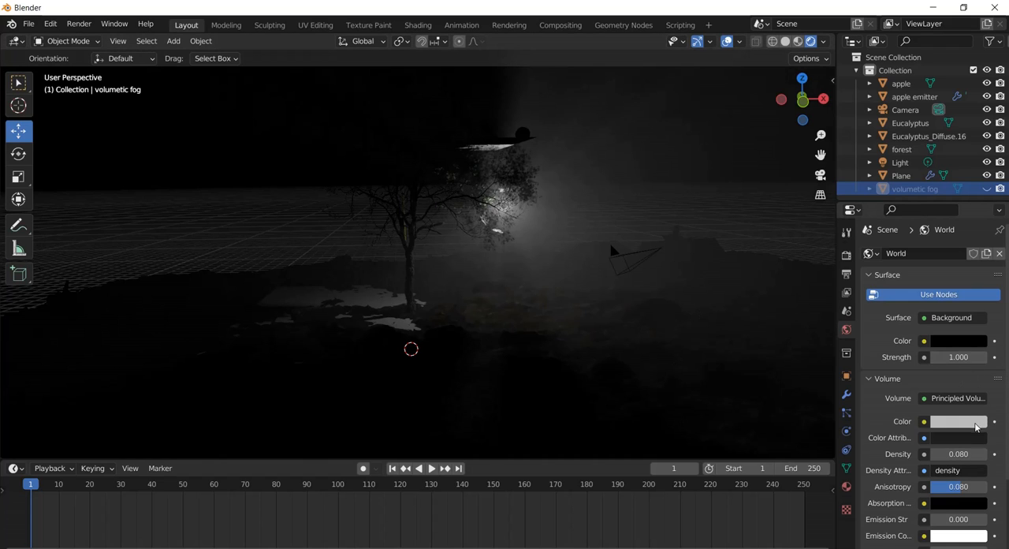
pyautogui.click(963, 455)
pyautogui.moveTo(954, 454); pyautogui.dragTo(944, 455)
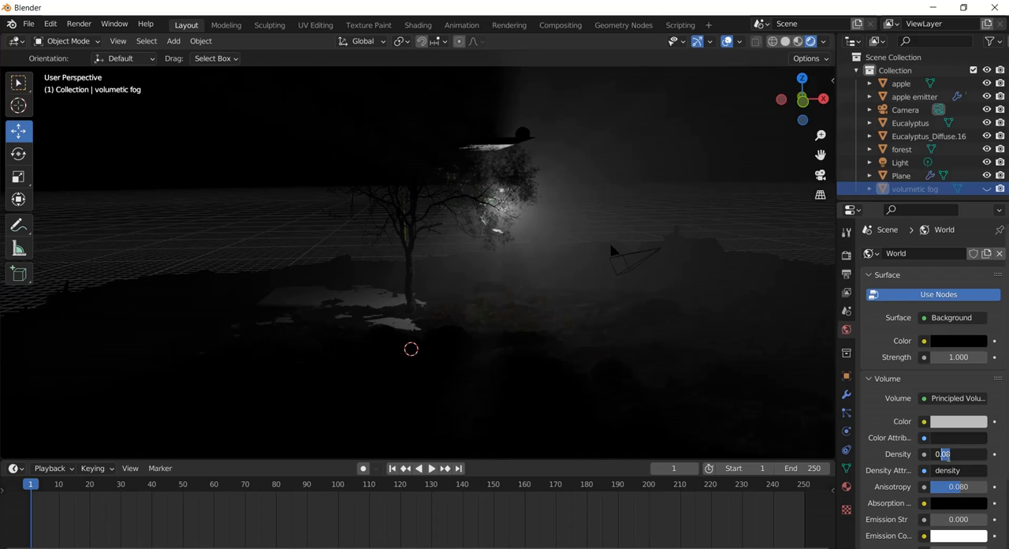
pyautogui.write('1')
pyautogui.press('Return')
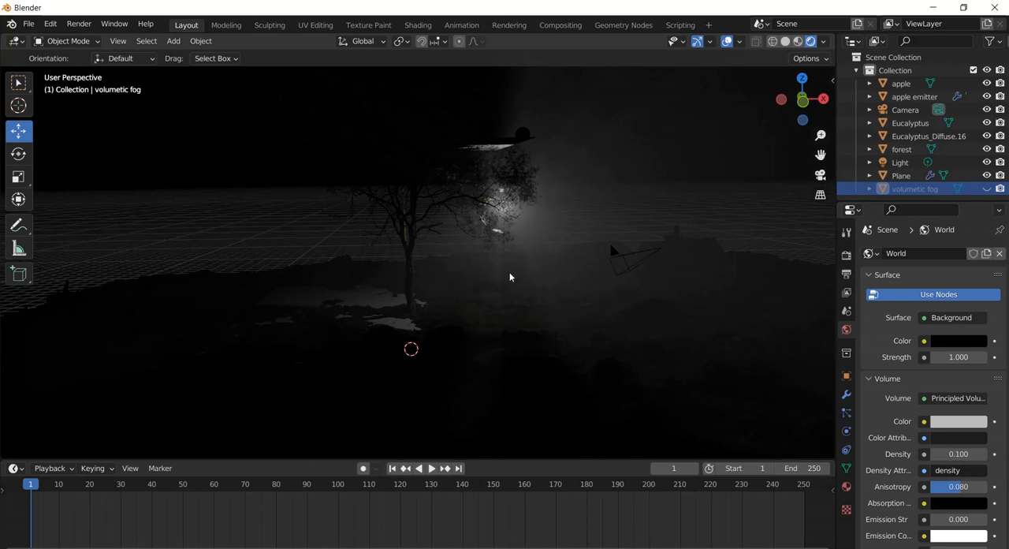
# Rename the scene's light object to mainLight.
pyautogui.scroll(1, 525, 235)
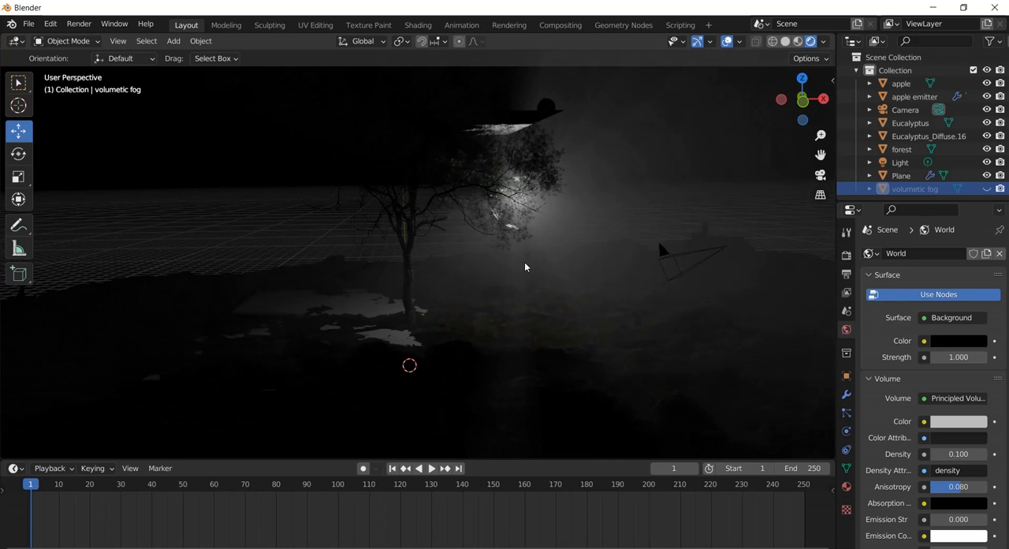
pyautogui.scroll(-1, 554, 228)
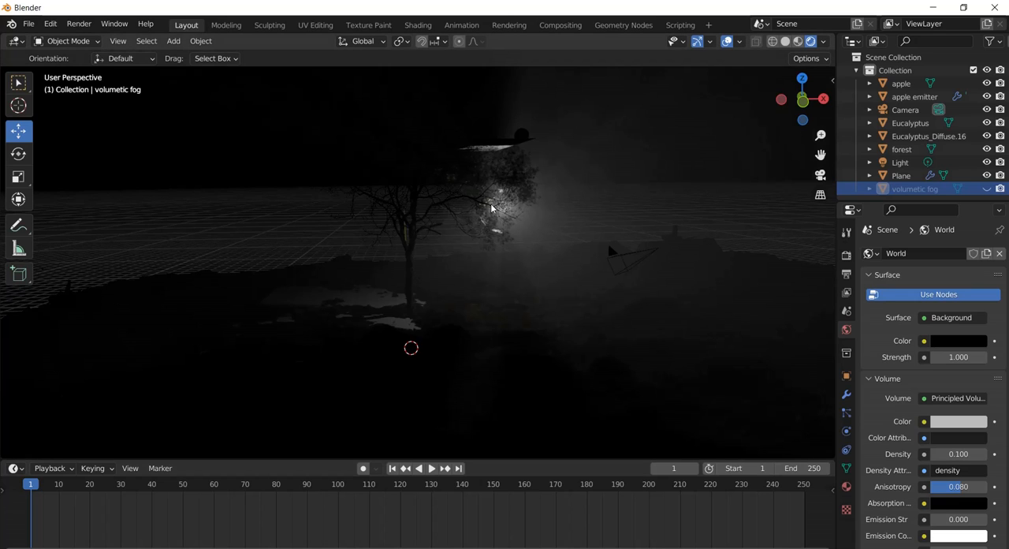
pyautogui.click(913, 164)
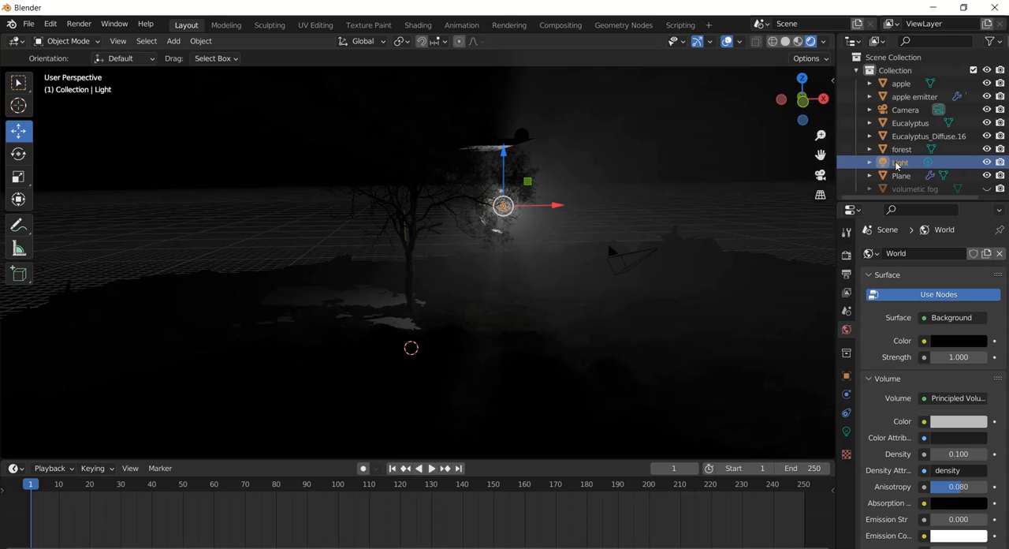
pyautogui.doubleClick(897, 164)
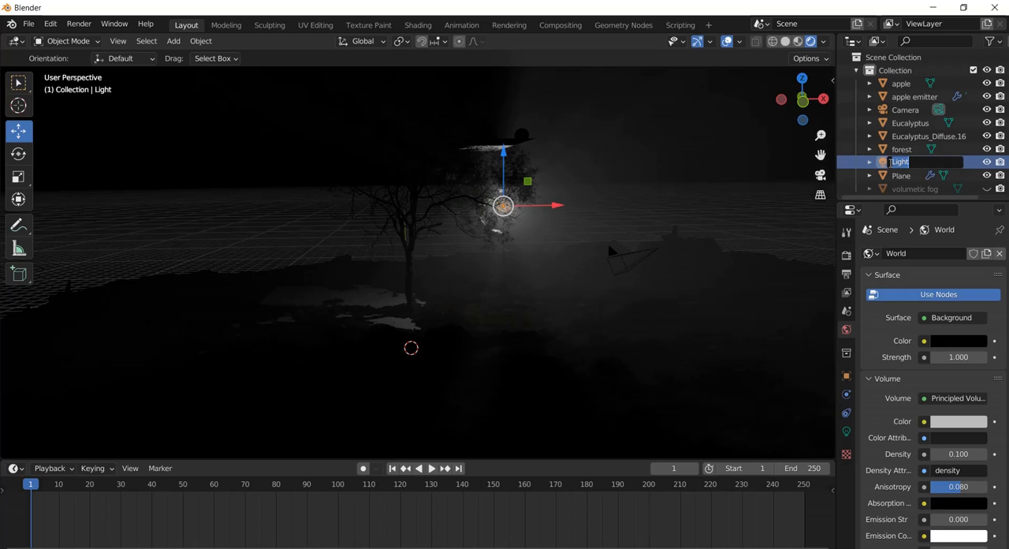
pyautogui.click(892, 162)
pyautogui.write('main')
pyautogui.press('Return')
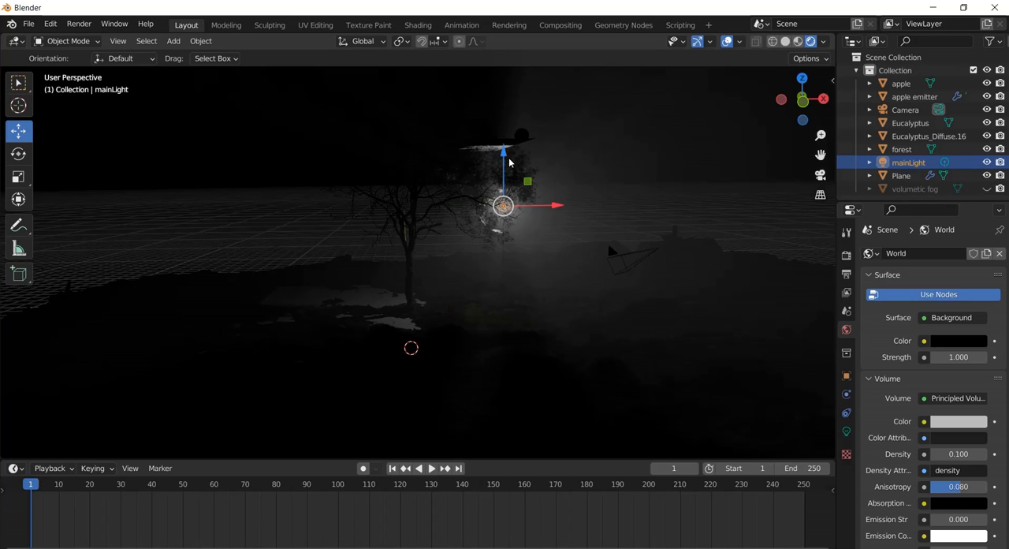
# Move mainLight straight up along the Z axis, well above the tree and the apple emitter.
pyautogui.moveTo(509, 164); pyautogui.dragTo(519, 65)
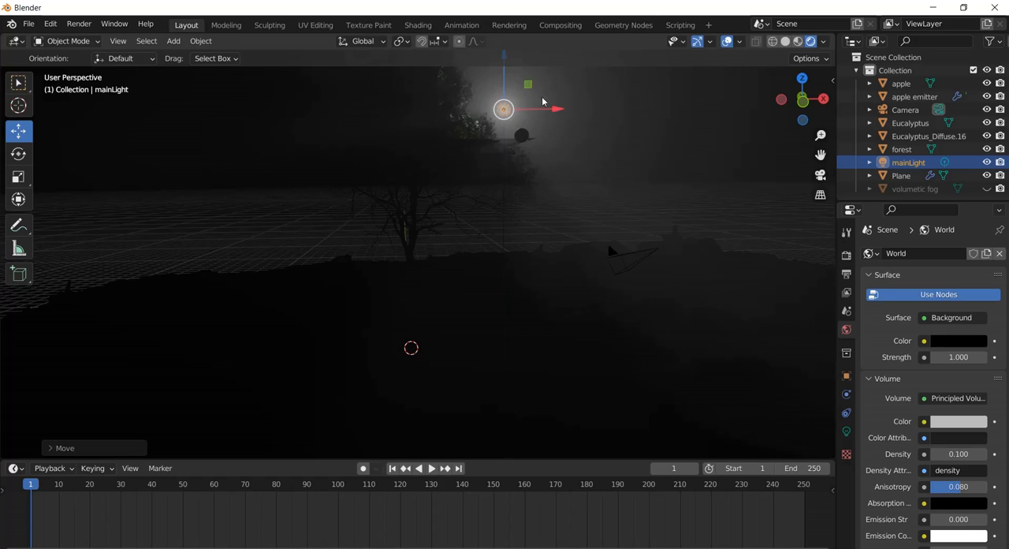
pyautogui.scroll(-4, 542, 97)
pyautogui.moveTo(465, 131); pyautogui.dragTo(466, 94)
pyautogui.moveTo(514, 149)
pyautogui.mouseDown()
pyautogui.moveTo(534, 149)
pyautogui.moveTo(518, 151)
pyautogui.mouseUp()
pyautogui.moveTo(469, 98); pyautogui.dragTo(468, 67)
pyautogui.scroll(5, 443, 163)
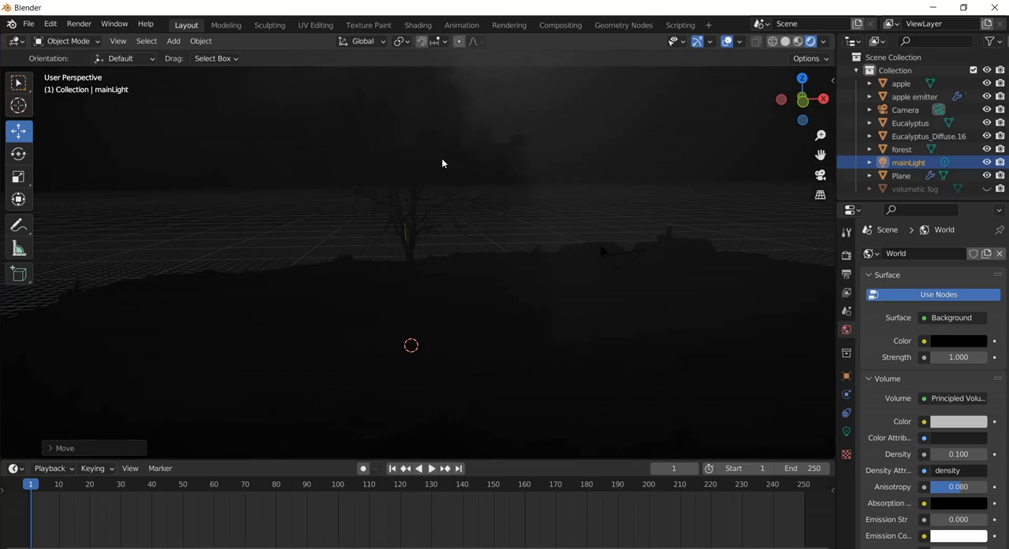
pyautogui.scroll(2, 465, 185)
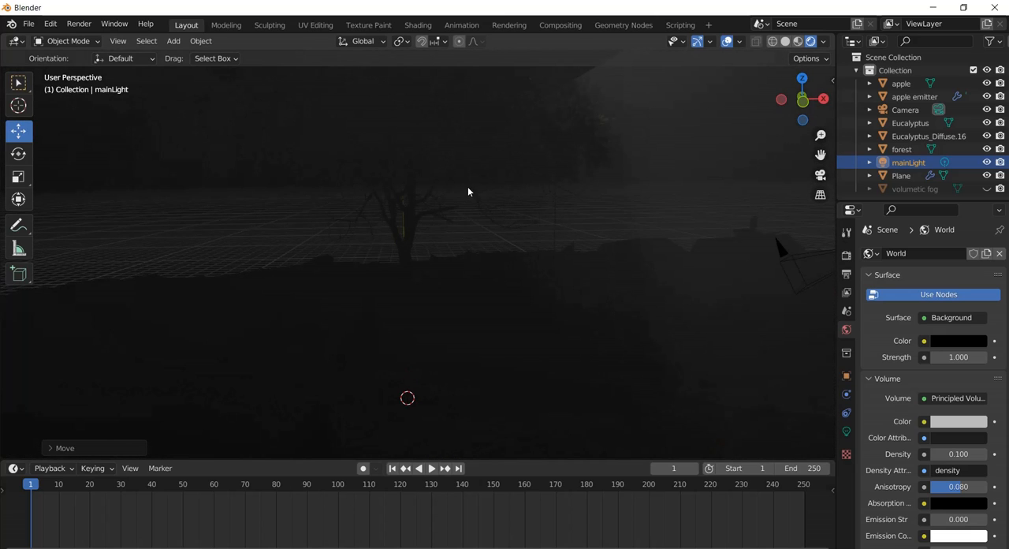
pyautogui.moveTo(467, 187); pyautogui.dragTo(463, 186, button='middle')
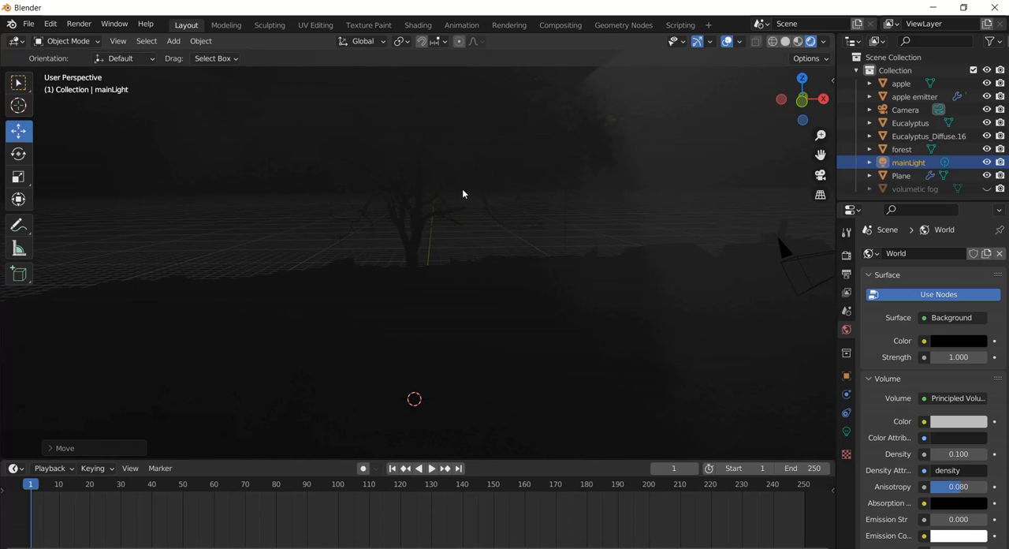
# Change the world volume's color from grey to a muted blue, with mainLight selected again.
pyautogui.moveTo(820, 156); pyautogui.dragTo(811, 301)
pyautogui.click(593, 109)
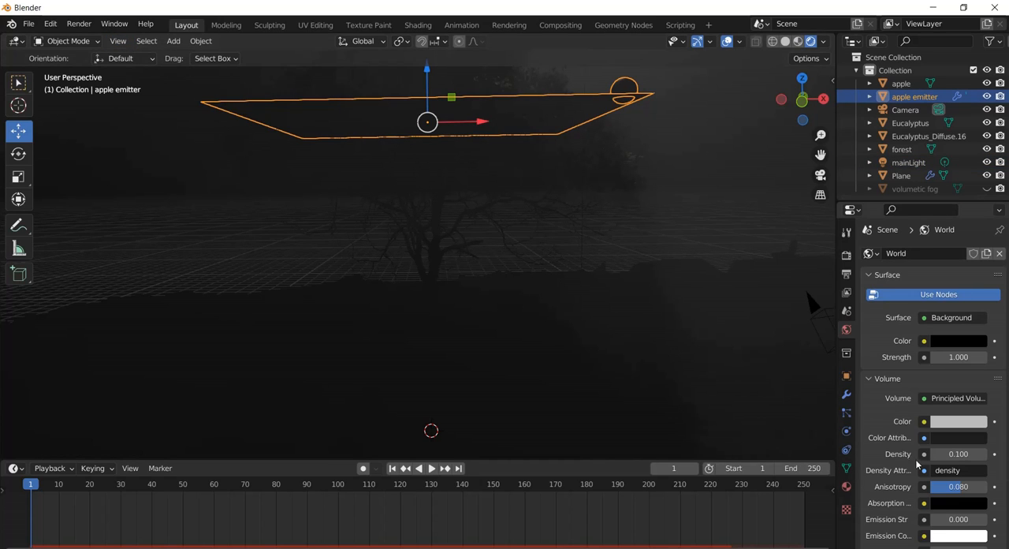
pyautogui.click(911, 163)
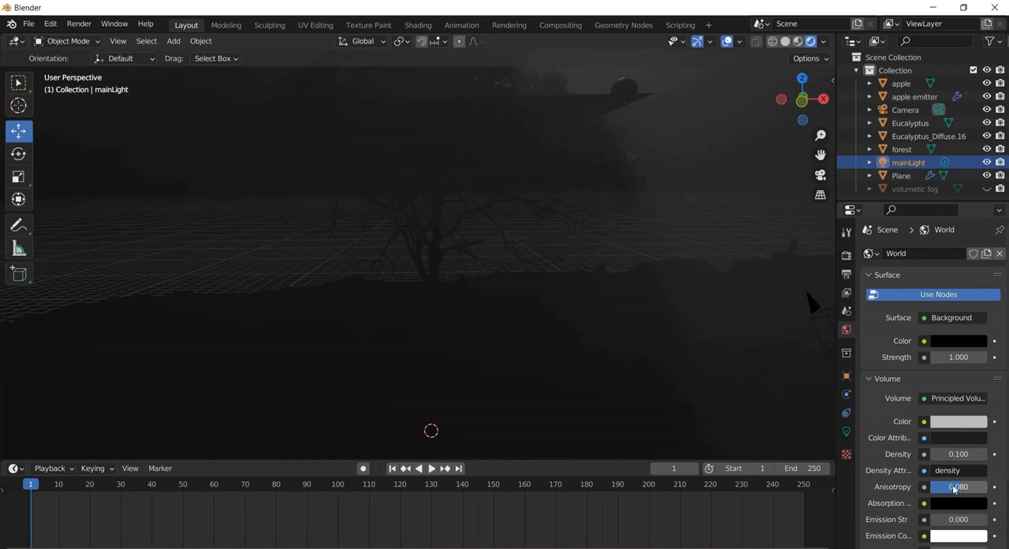
pyautogui.click(958, 423)
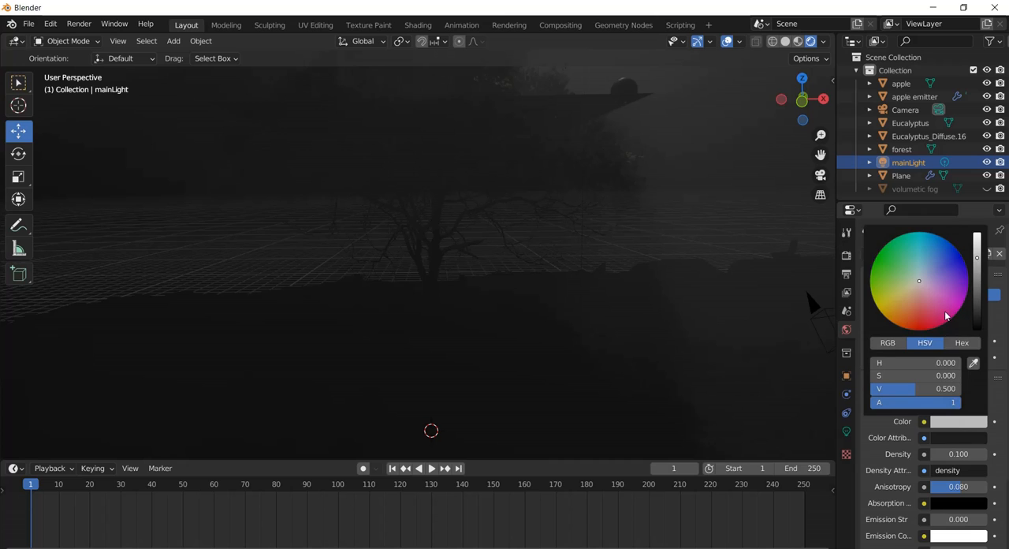
pyautogui.moveTo(921, 269); pyautogui.dragTo(930, 267)
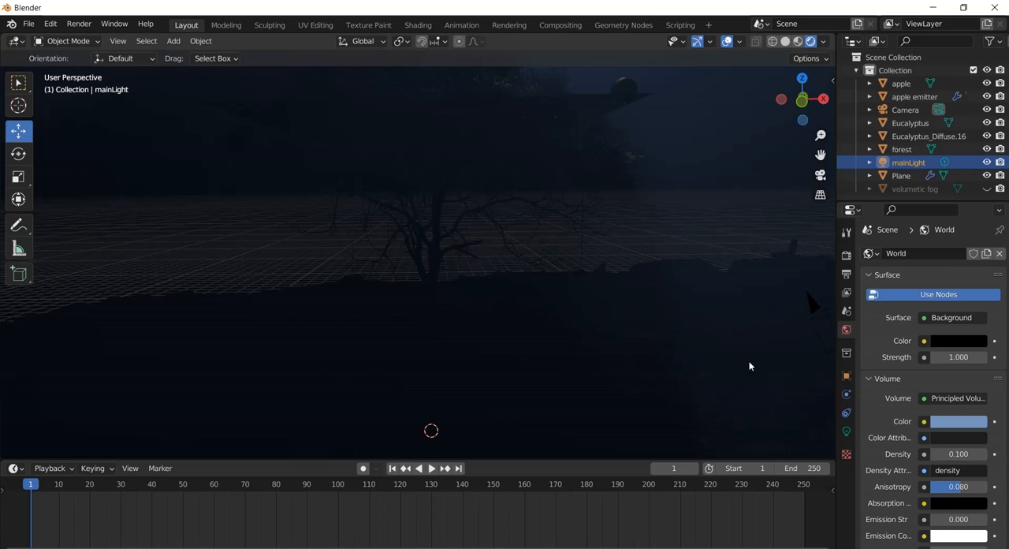
# Try the Sun type for mainLight but keep Point, and raise its power to 2000 W and finally 3000 W.
pyautogui.click(846, 432)
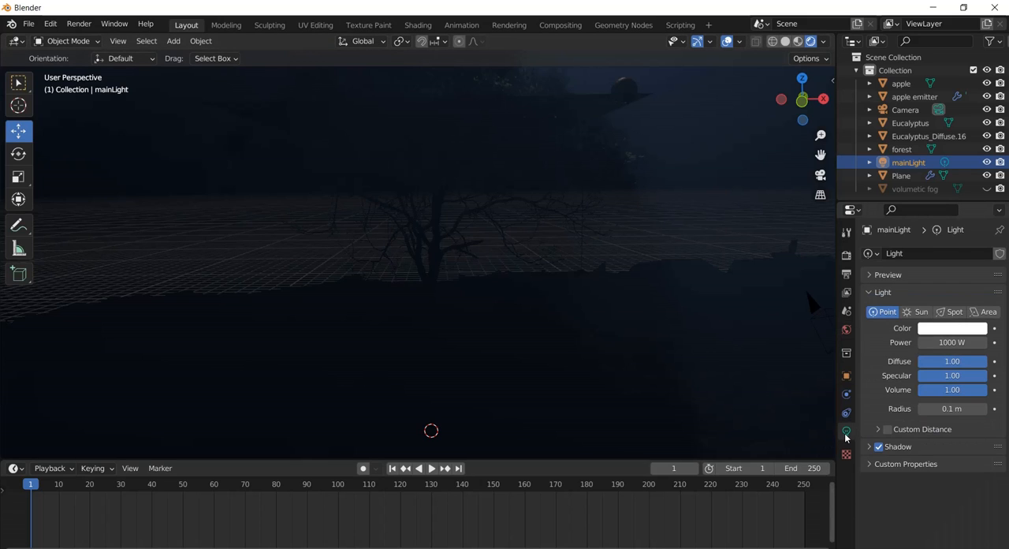
pyautogui.click(919, 313)
pyautogui.click(883, 312)
pyautogui.click(944, 342)
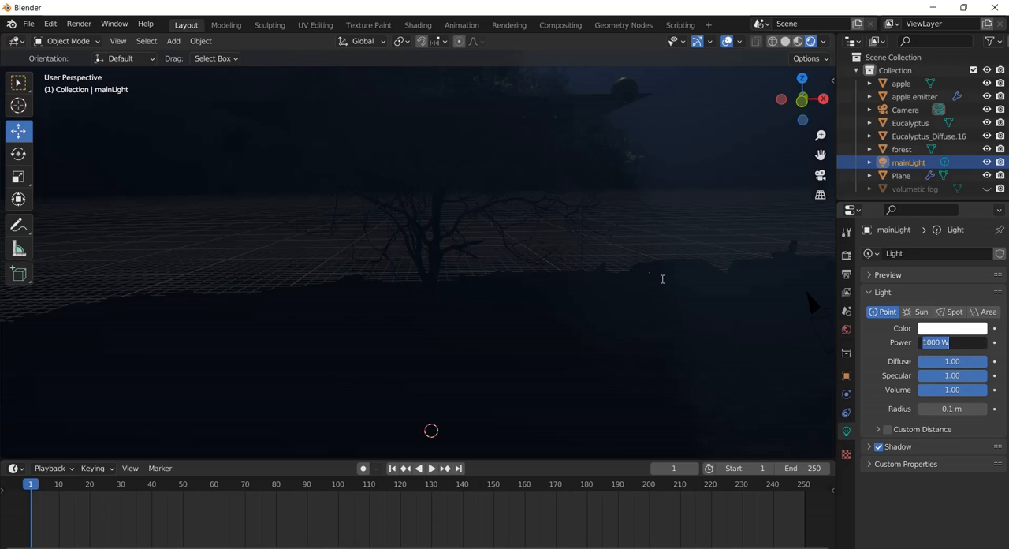
pyautogui.click(922, 342)
pyautogui.press('Delete')
pyautogui.write('2')
pyautogui.press('Return')
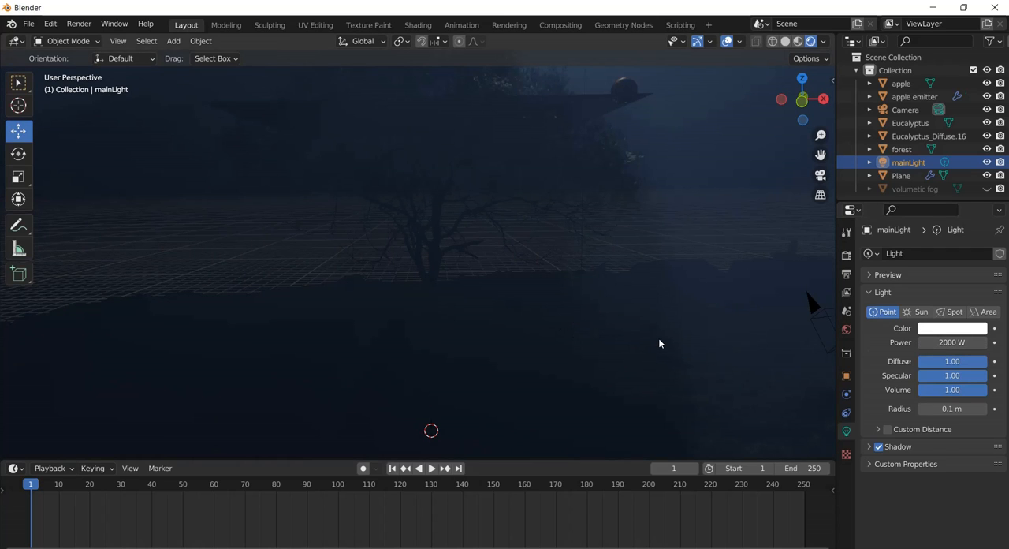
pyautogui.doubleClick(945, 342)
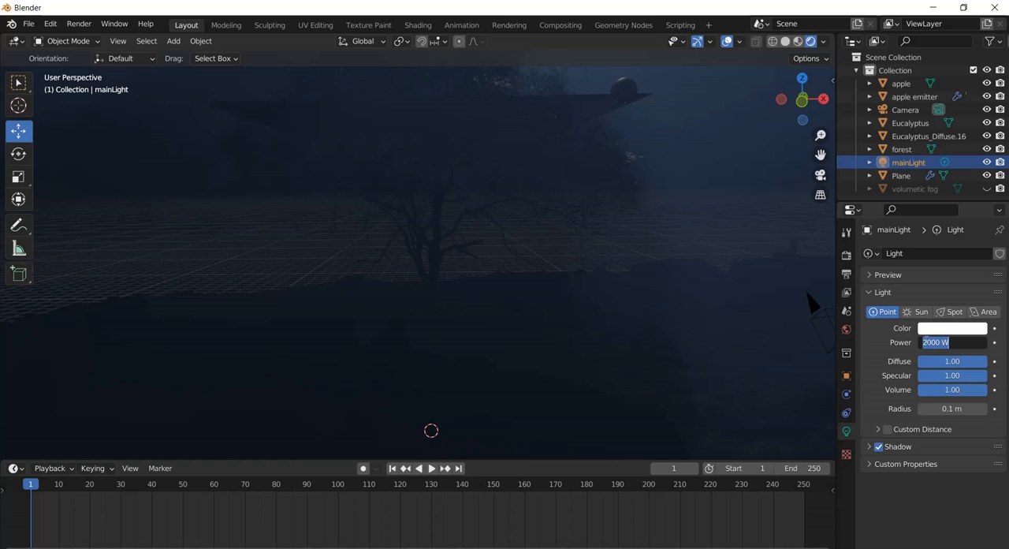
pyautogui.moveTo(928, 341); pyautogui.dragTo(917, 341)
pyautogui.write('3')
pyautogui.press('Return')
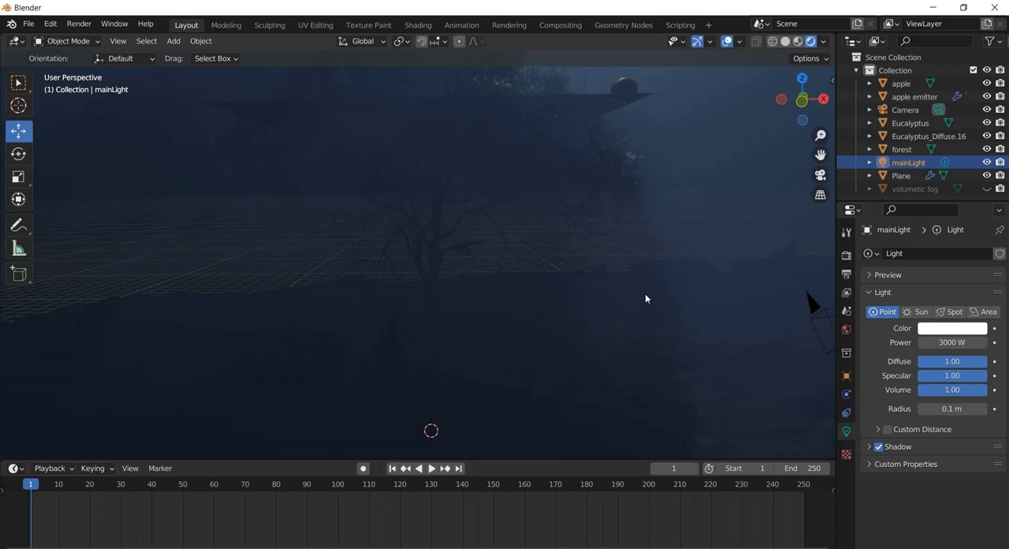
pyautogui.scroll(-3, 645, 298)
pyautogui.scroll(1, 645, 298)
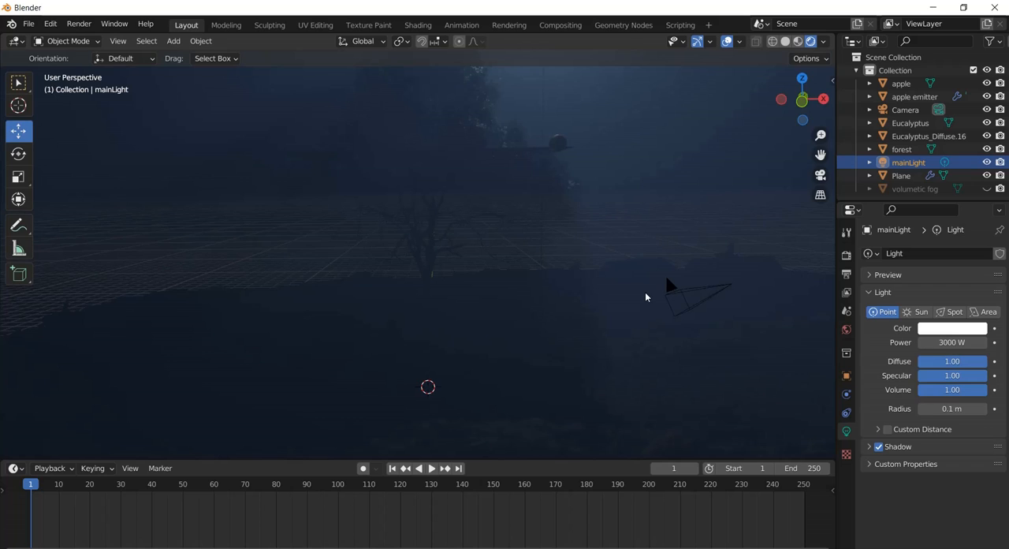
pyautogui.scroll(2, 644, 297)
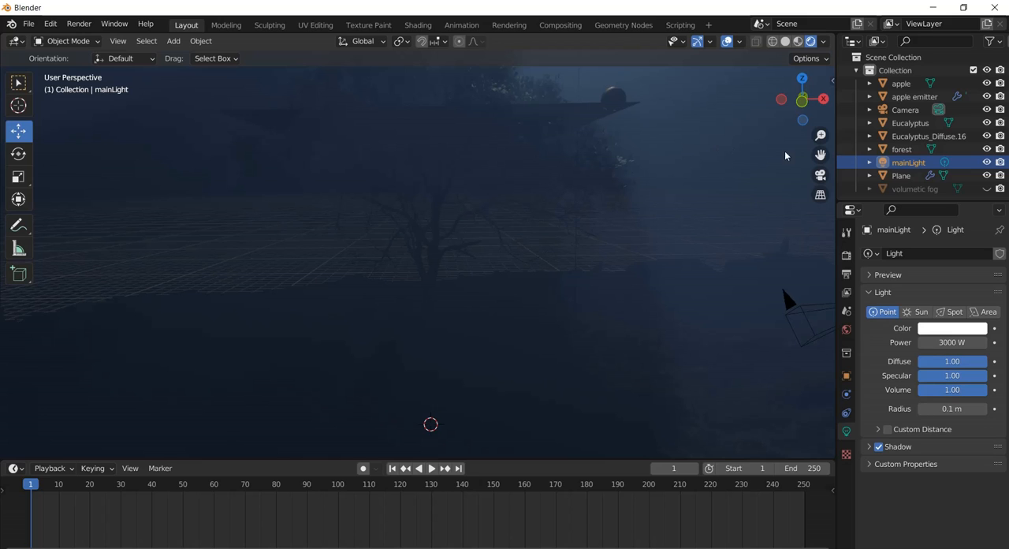
pyautogui.moveTo(820, 155); pyautogui.dragTo(846, 241)
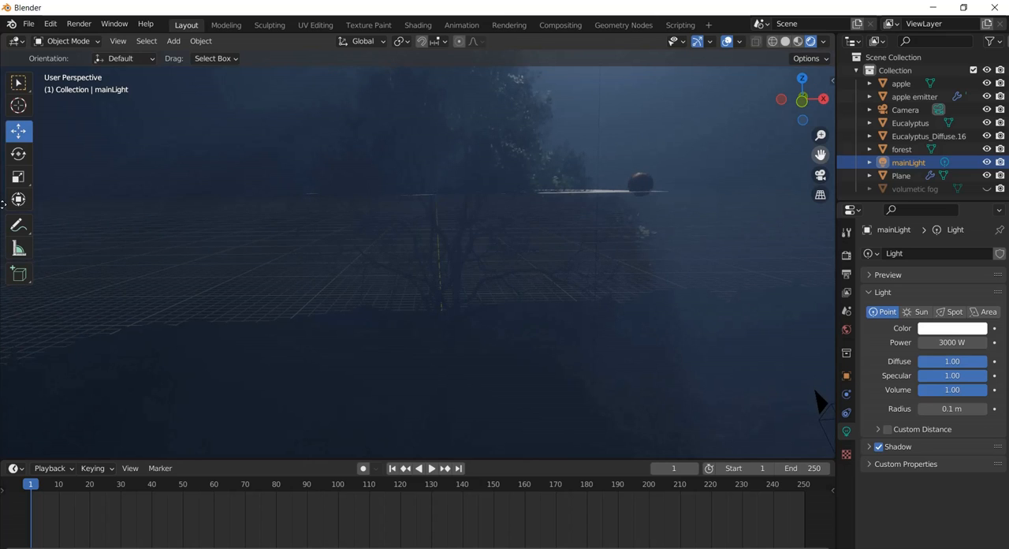
pyautogui.moveTo(2, 204); pyautogui.dragTo(2, 180)
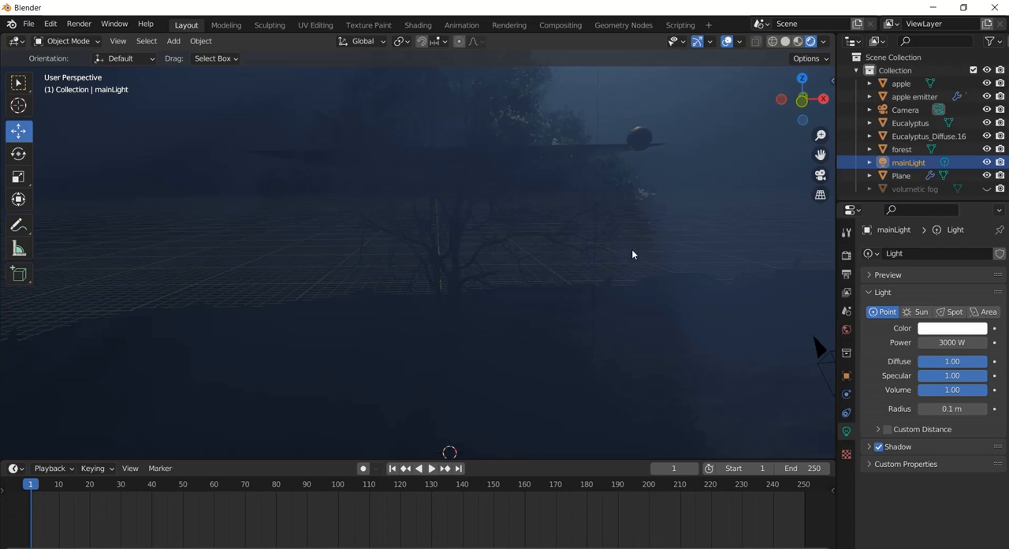
pyautogui.click(935, 345)
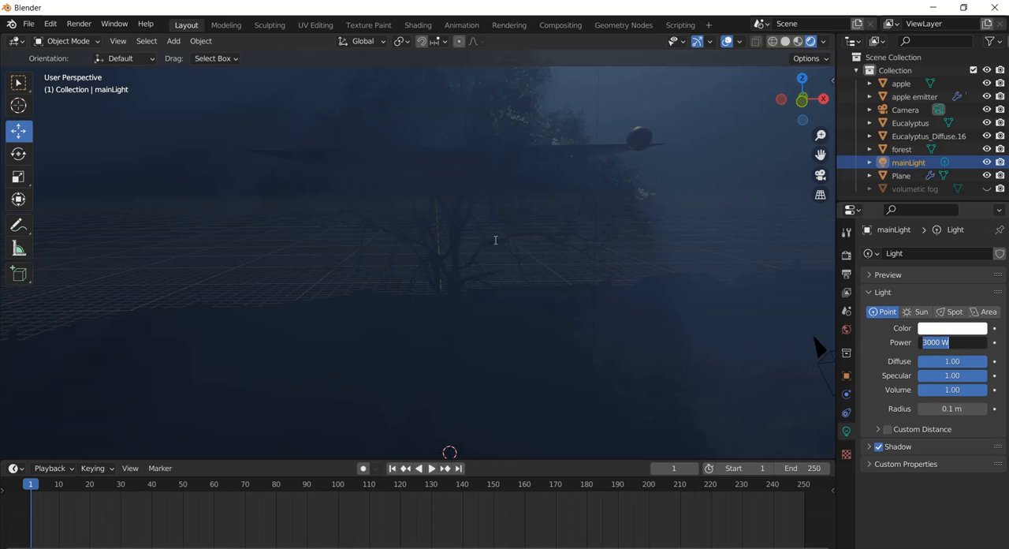
pyautogui.click(968, 345)
pyautogui.press('Return')
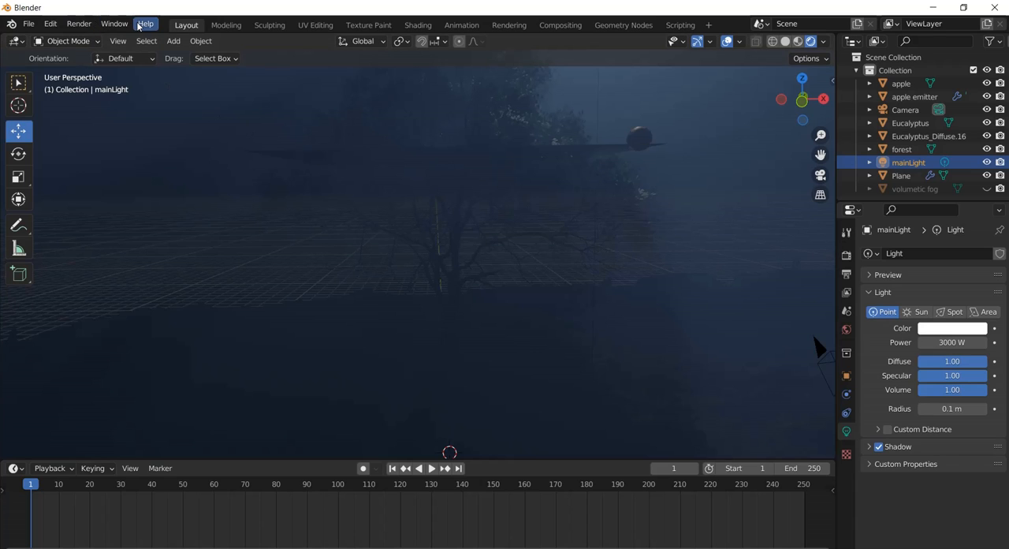
# Add a Spot light and raise it straight up into the tree's crown, just below the apple emitter.
pyautogui.click(173, 41)
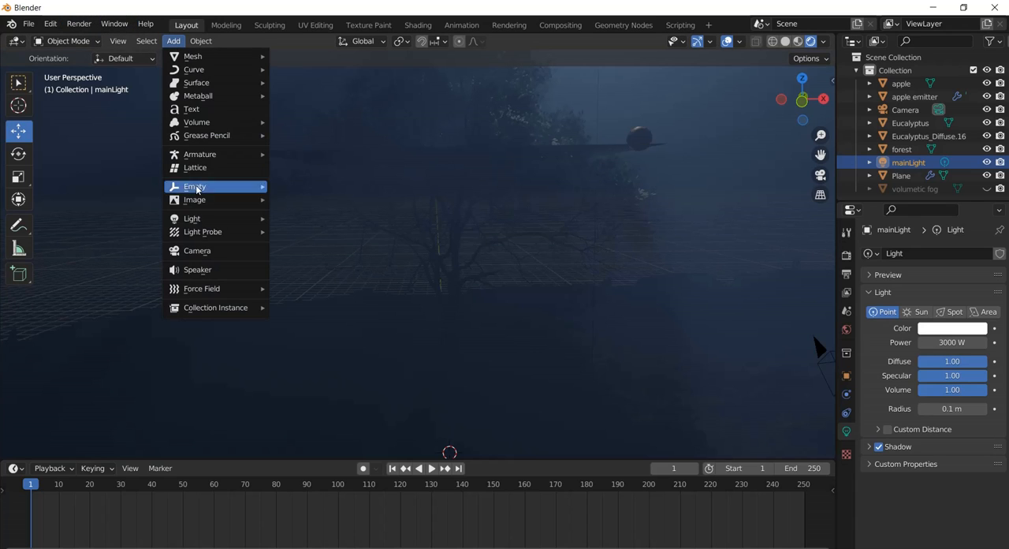
pyautogui.moveTo(204, 220)
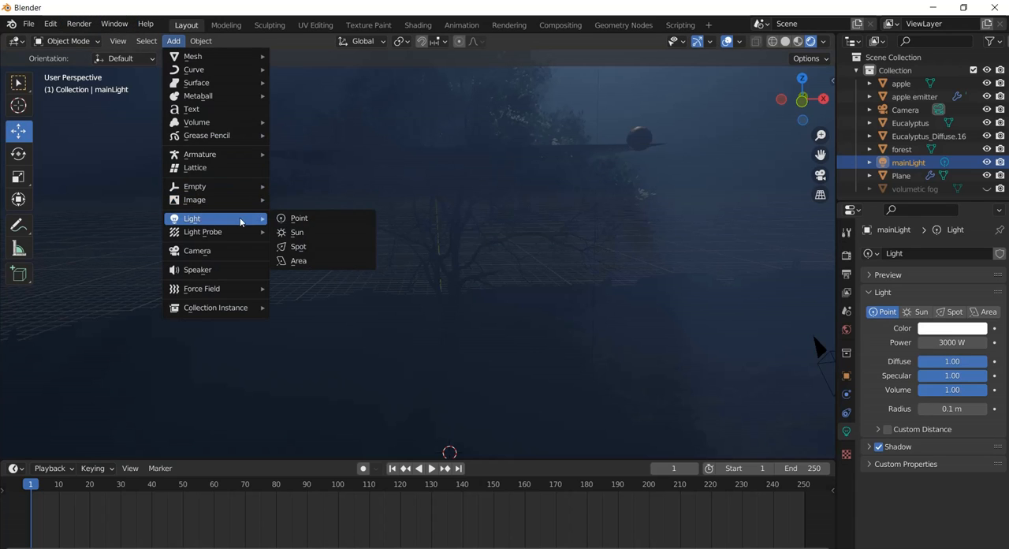
pyautogui.click(328, 251)
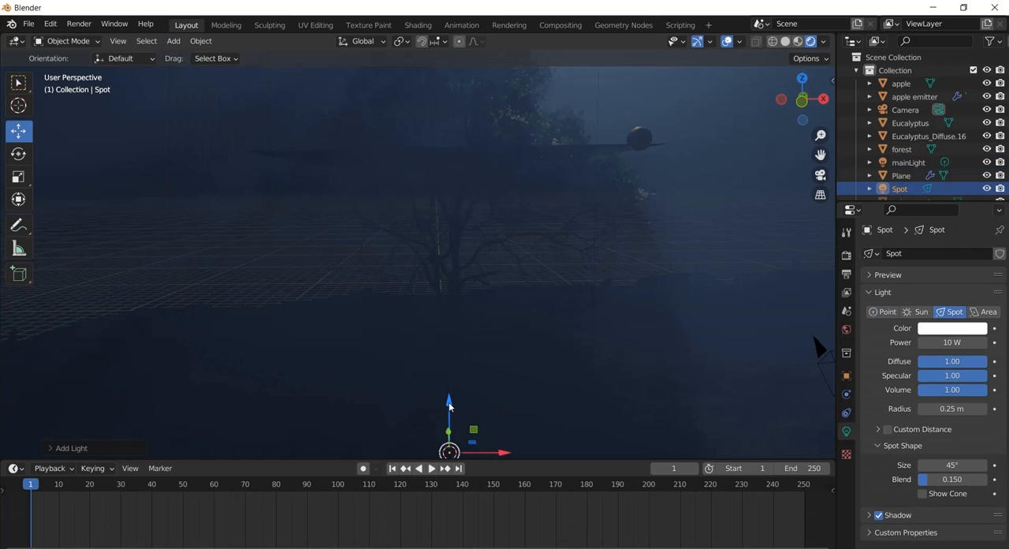
pyautogui.moveTo(449, 404); pyautogui.dragTo(444, 116)
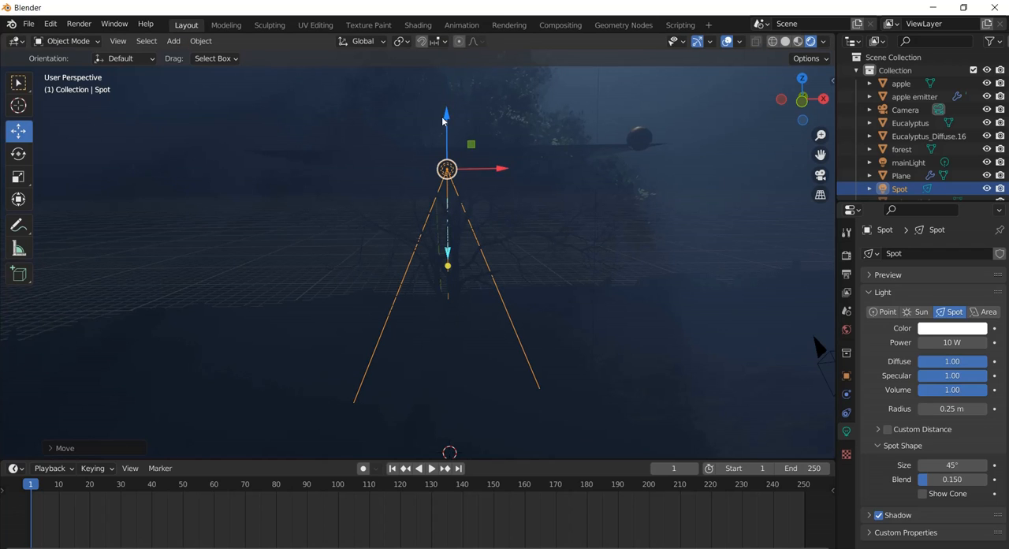
# Set the spot light's color to fully saturated red.
pyautogui.click(954, 327)
pyautogui.moveTo(917, 203); pyautogui.dragTo(919, 253)
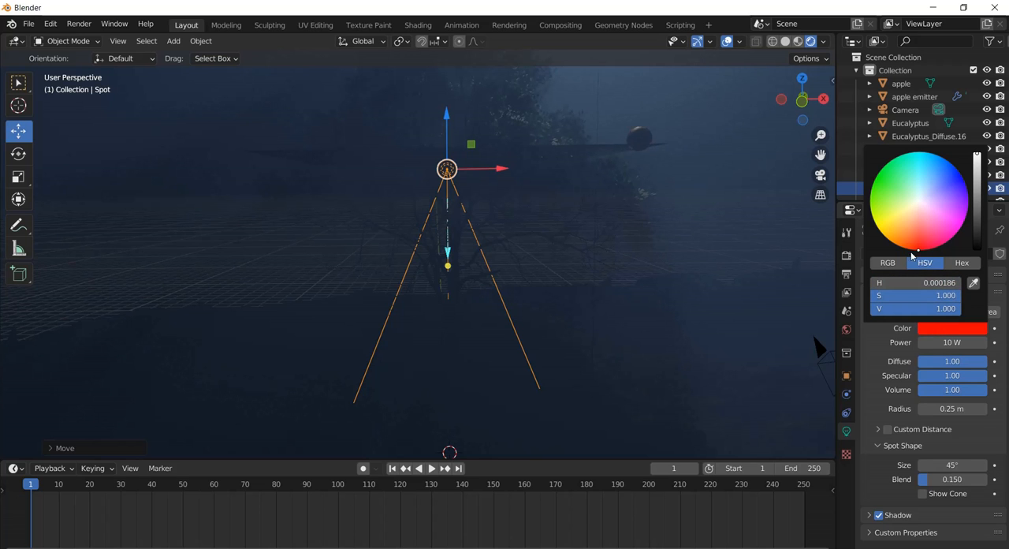
pyautogui.moveTo(392, 238)
pyautogui.mouseDown(button='middle')
pyautogui.moveTo(482, 245)
pyautogui.moveTo(573, 234)
pyautogui.moveTo(455, 253)
pyautogui.moveTo(355, 239)
pyautogui.moveTo(376, 255)
pyautogui.moveTo(381, 239)
pyautogui.mouseUp(button='middle')
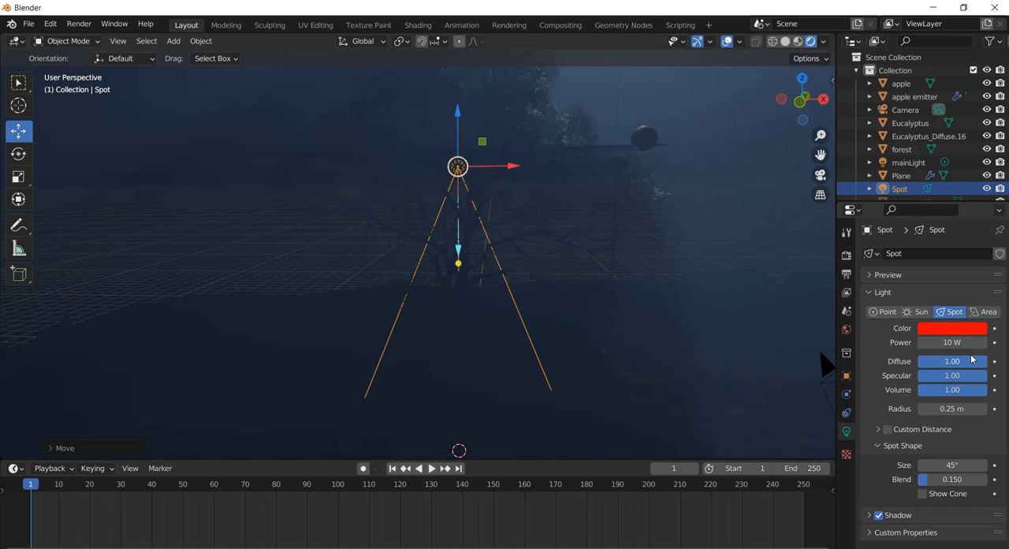
# Hide the apple emitter in the viewport to check the lighting without it, and show it again.
pyautogui.click(615, 150)
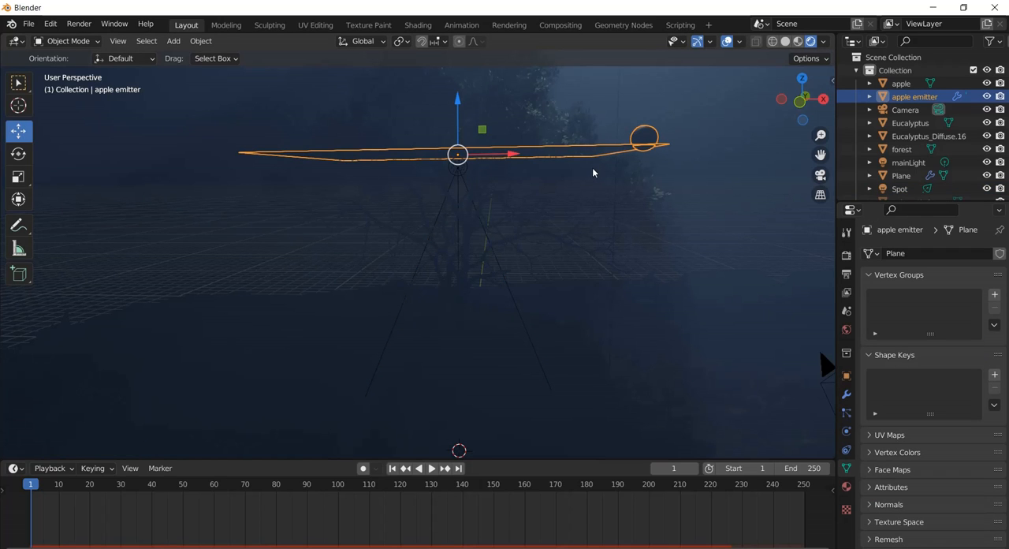
pyautogui.click(988, 96)
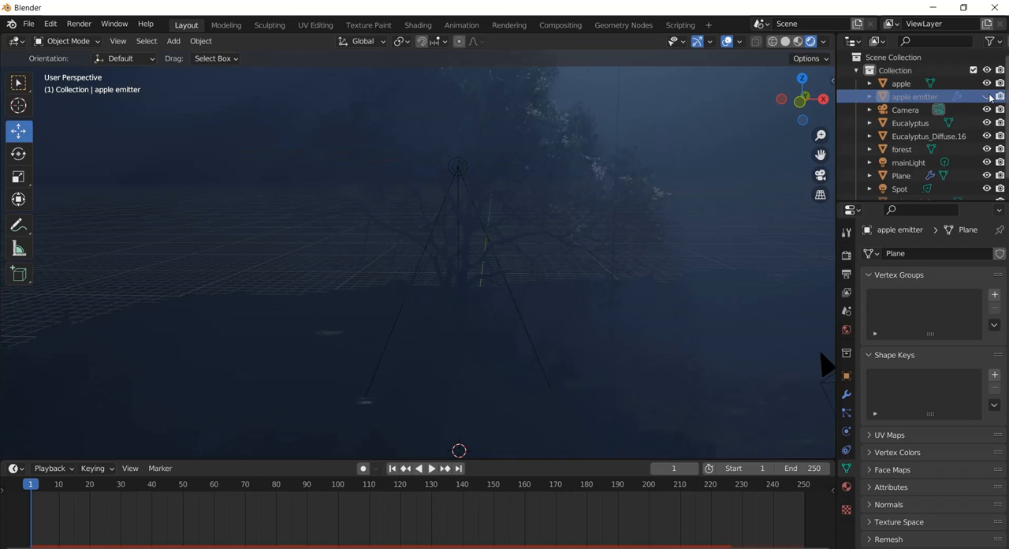
pyautogui.click(988, 96)
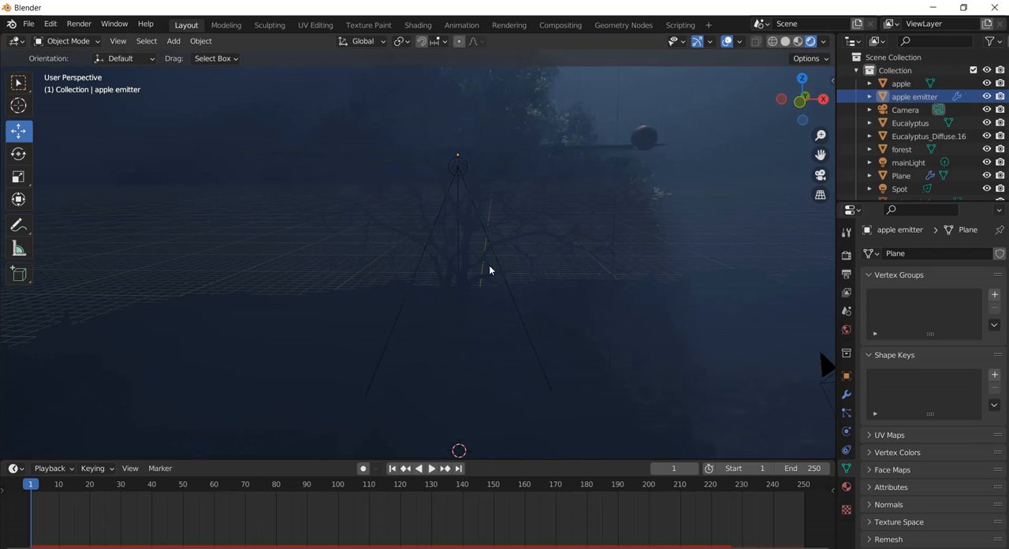
# Raise the red spot light's power to about 1267 W.
pyautogui.click(903, 189)
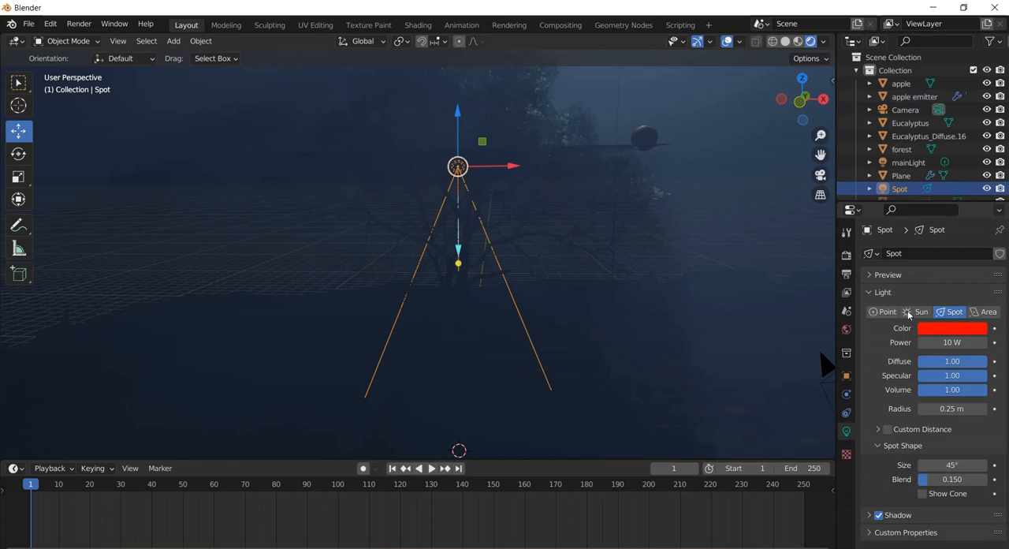
pyautogui.moveTo(943, 342)
pyautogui.mouseDown()
pyautogui.moveTo(985, 342)
pyautogui.moveTo(10, 337)
pyautogui.moveTo(191, 352)
pyautogui.moveTo(583, 352)
pyautogui.moveTo(500, 322)
pyautogui.moveTo(510, 310)
pyautogui.moveTo(473, 442)
pyautogui.moveTo(491, 448)
pyautogui.moveTo(74, 421)
pyautogui.moveTo(423, 467)
pyautogui.moveTo(955, 347)
pyautogui.mouseUp()
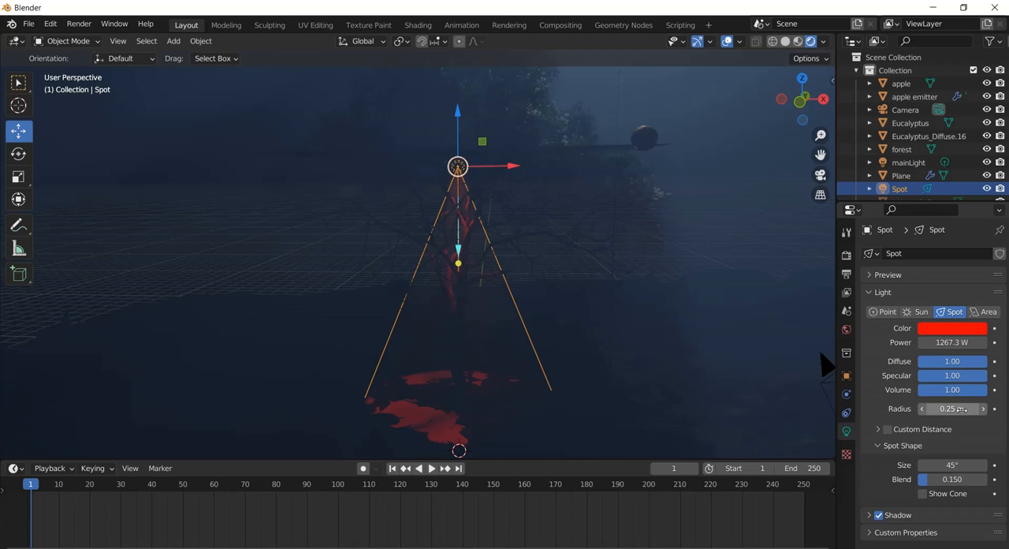
# Set the red spot light's radius to 1.8 m, and undo a trial reduction of its diffuse factor to 0.26.
pyautogui.moveTo(950, 408); pyautogui.dragTo(24, 413)
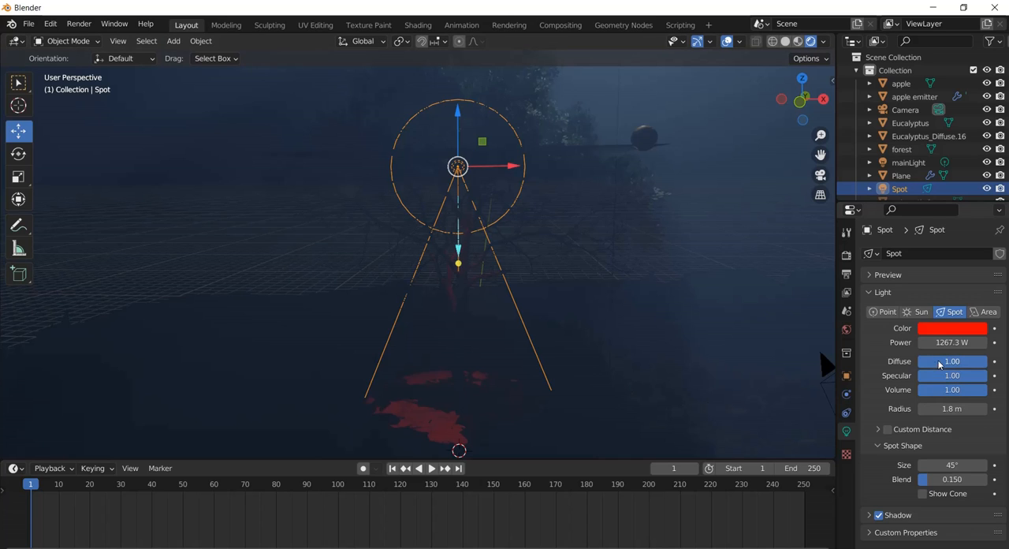
pyautogui.moveTo(958, 363); pyautogui.dragTo(889, 363)
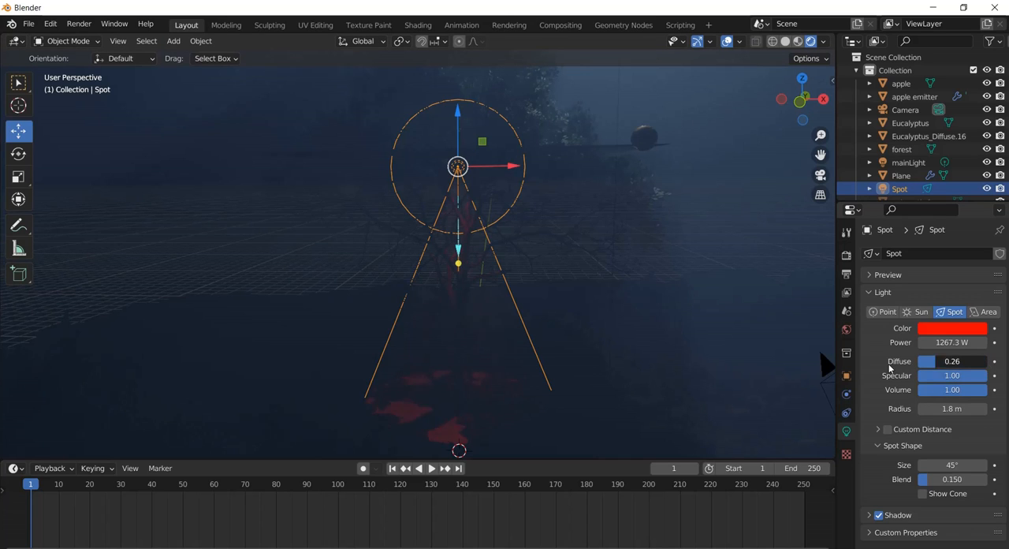
pyautogui.hotkey('ctrl', 'z')
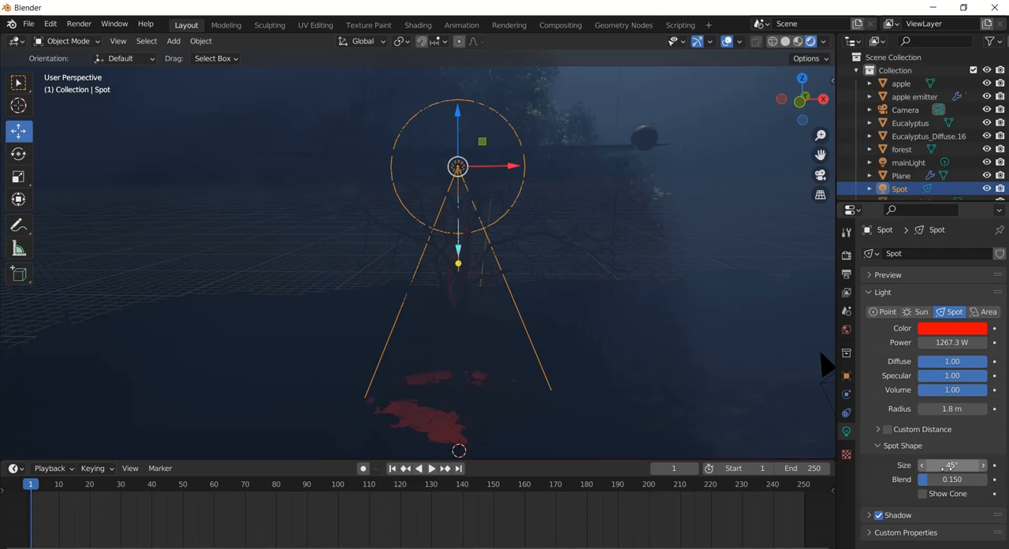
# Widen the spot light's cone to about 86.2° and raise its blend to 0.680.
pyautogui.moveTo(953, 464); pyautogui.dragTo(978, 464)
pyautogui.moveTo(10, 468); pyautogui.dragTo(123, 468)
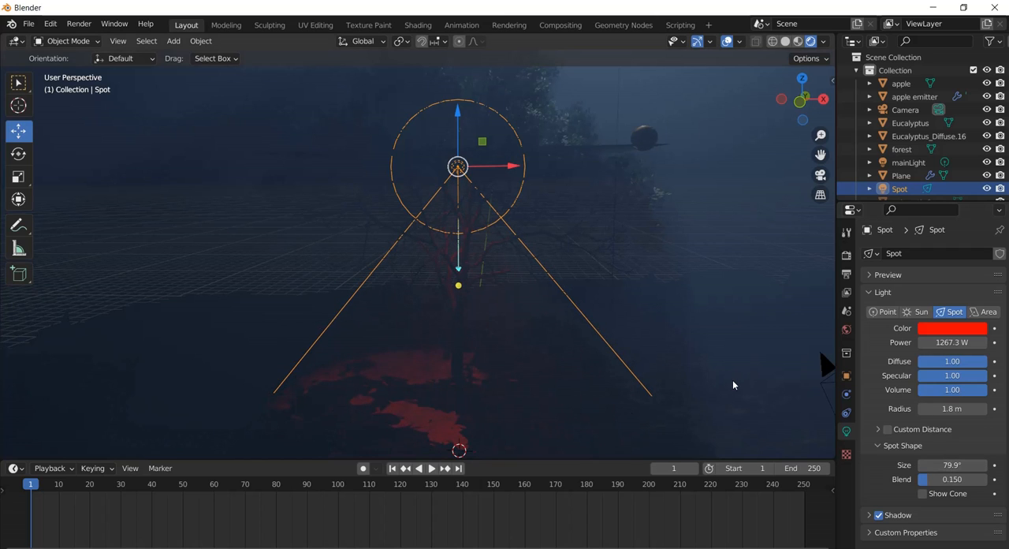
pyautogui.moveTo(925, 479); pyautogui.dragTo(990, 464)
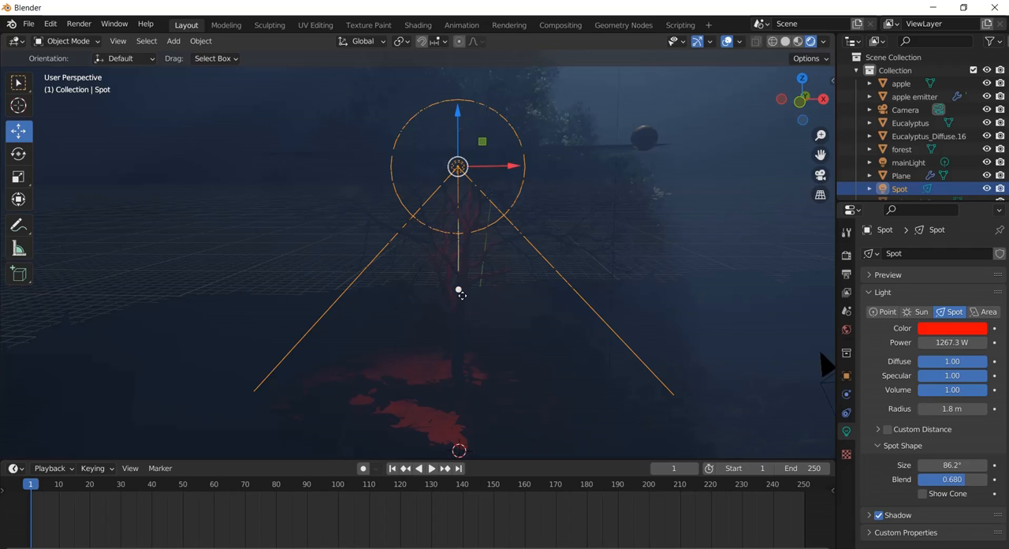
# Re-aim the spot light almost straight down along the tree trunk and check the red lighting on the tree.
pyautogui.moveTo(460, 289); pyautogui.dragTo(453, 384)
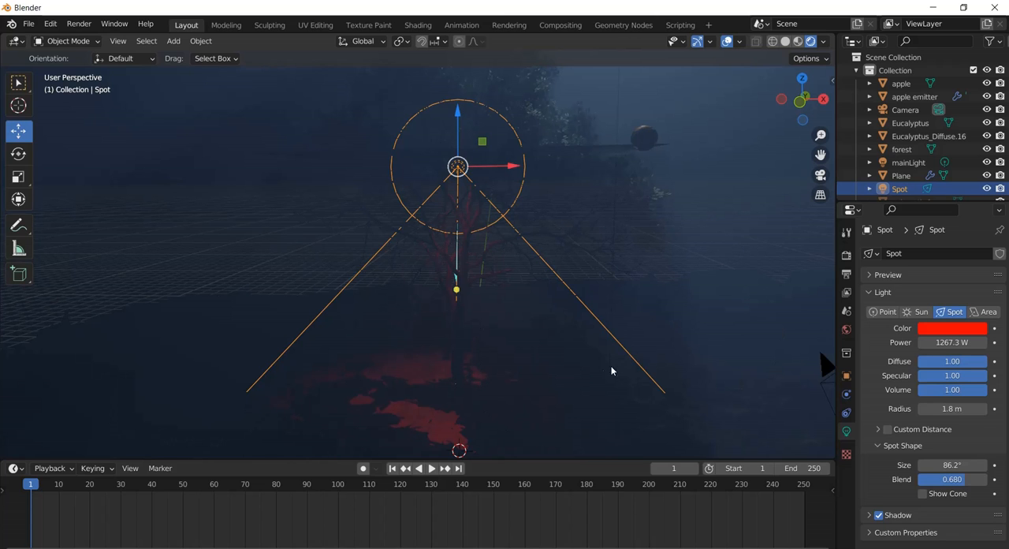
pyautogui.scroll(-5, 593, 370)
pyautogui.scroll(7, 593, 370)
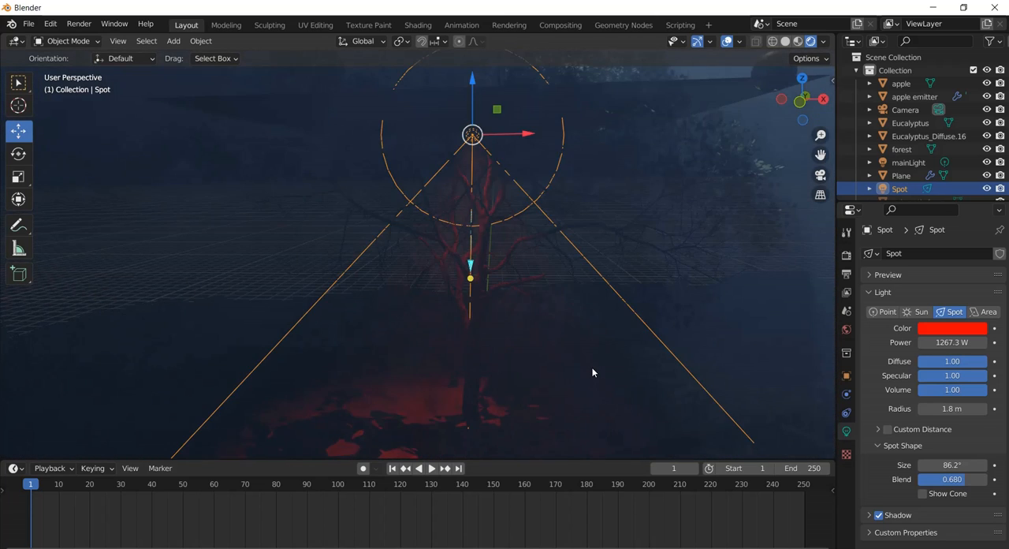
pyautogui.scroll(-3, 593, 371)
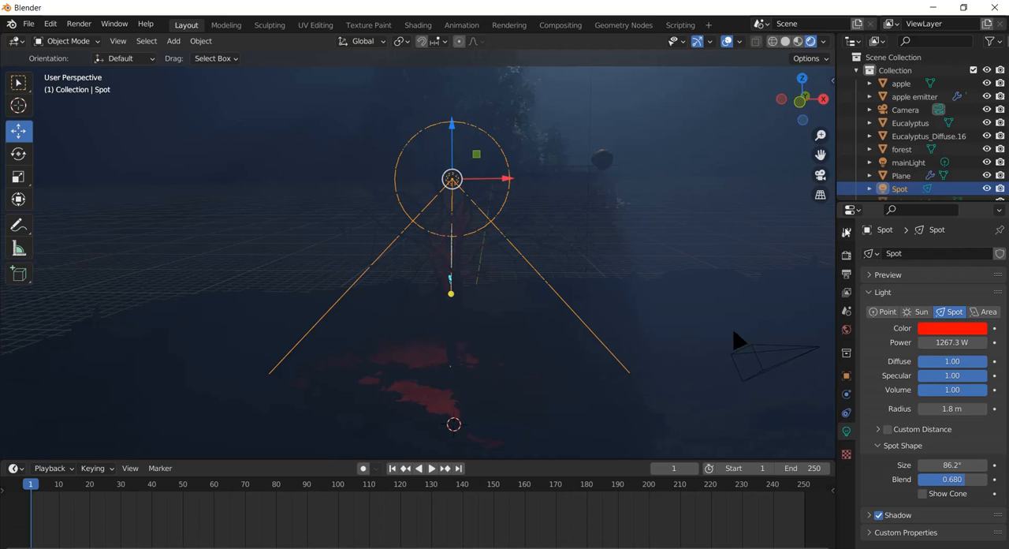
# Change the render engine to Cycles and set its device to GPU Compute.
pyautogui.click(846, 258)
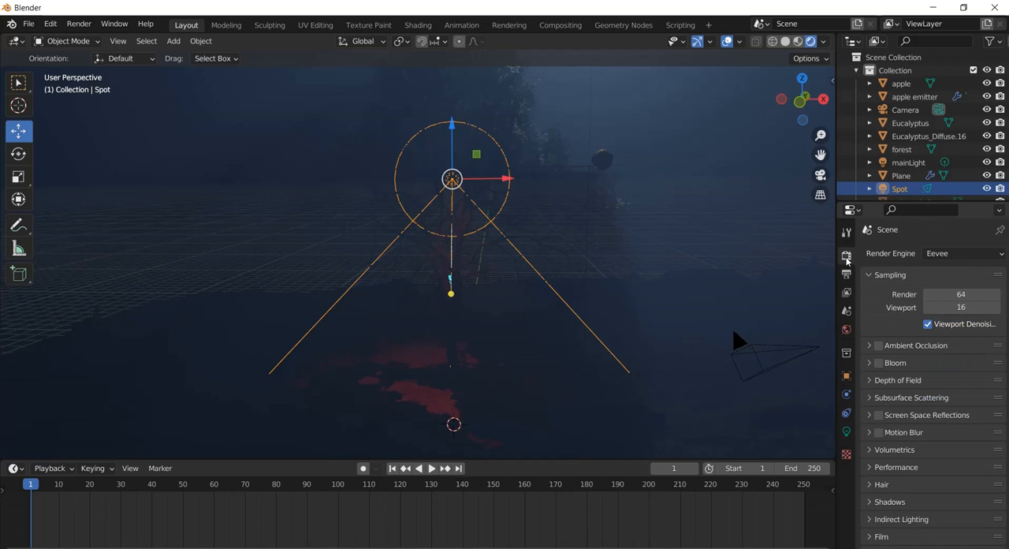
pyautogui.click(942, 254)
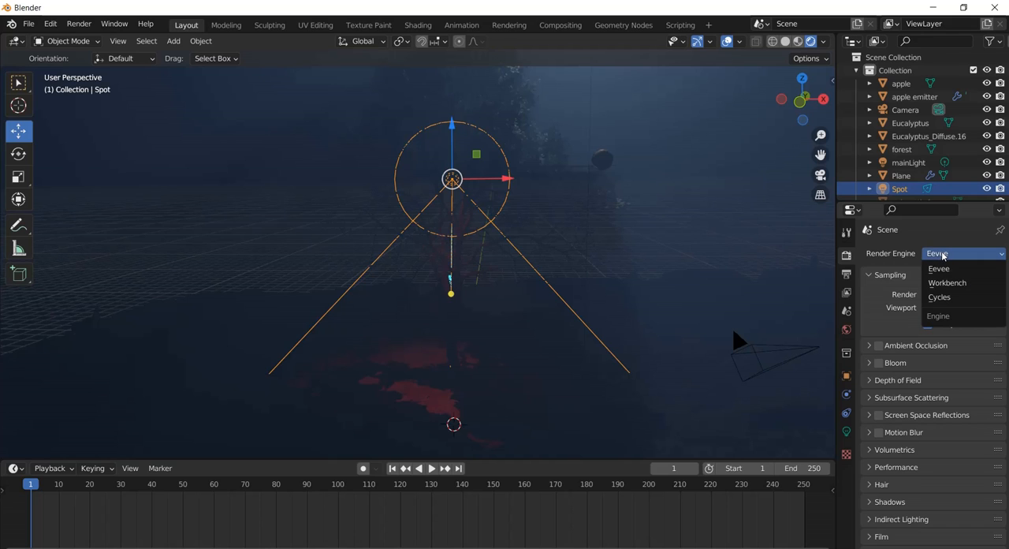
pyautogui.click(950, 298)
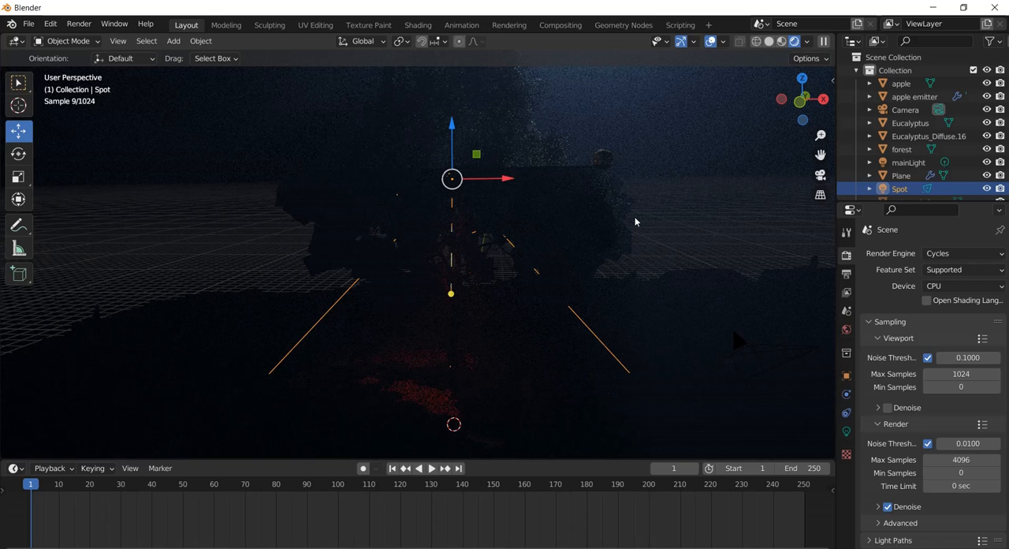
pyautogui.click(958, 288)
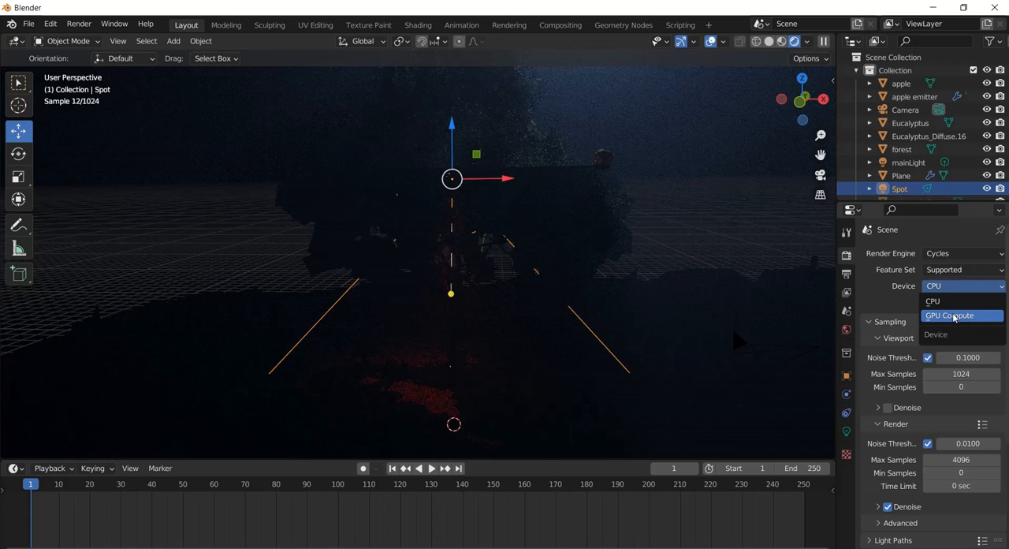
pyautogui.click(950, 316)
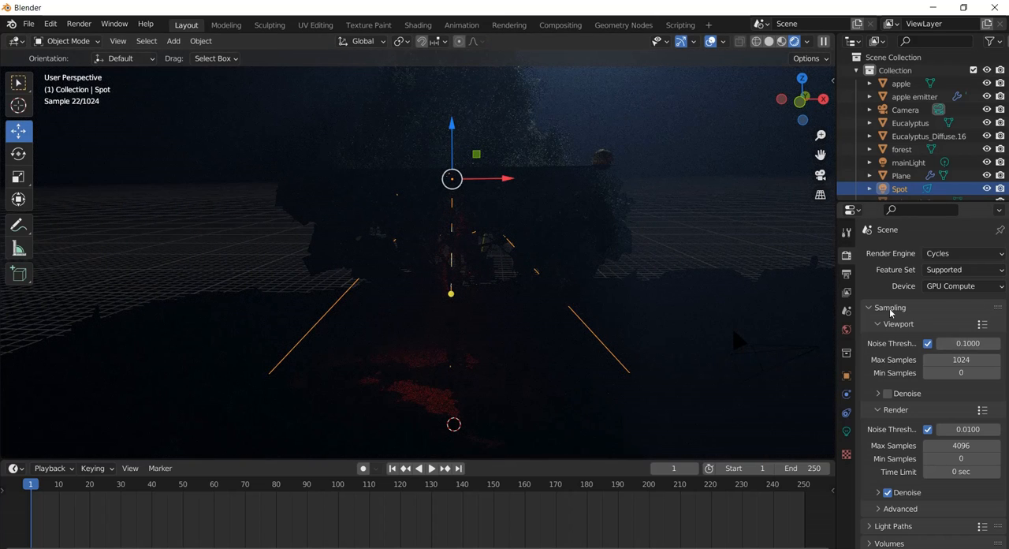
# Set the viewport's maximum samples to 512.
pyautogui.click(958, 359)
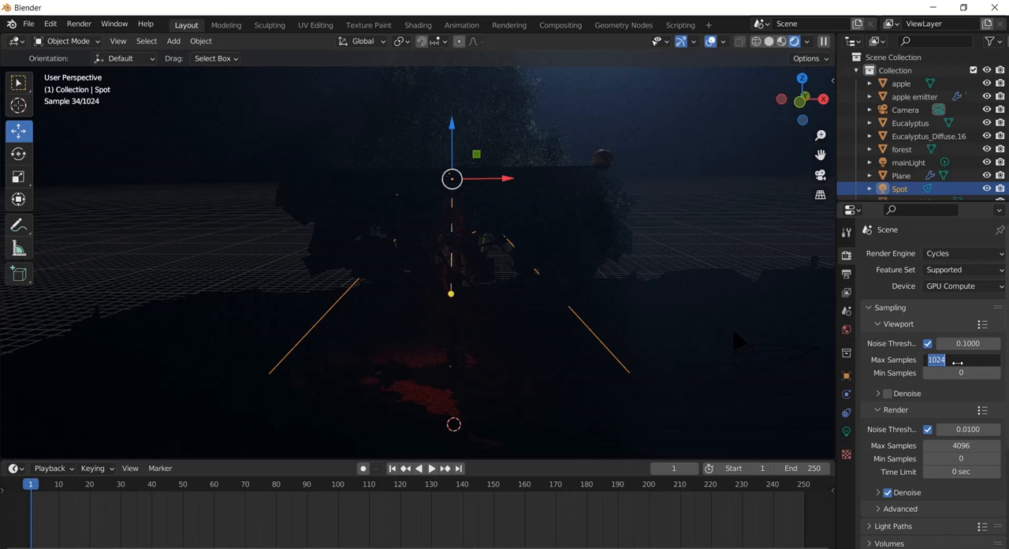
pyautogui.write('51')
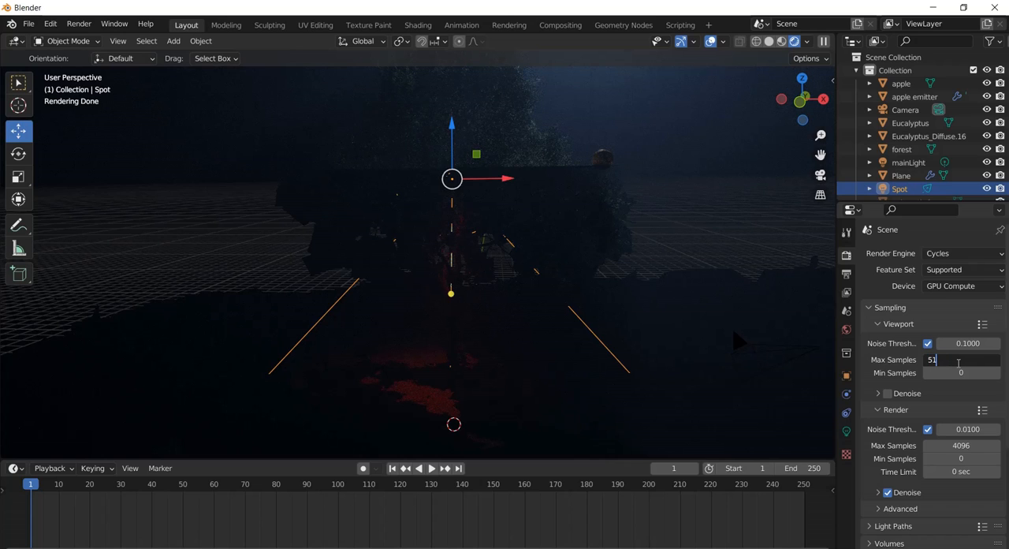
pyautogui.write('2')
pyautogui.press('Return')
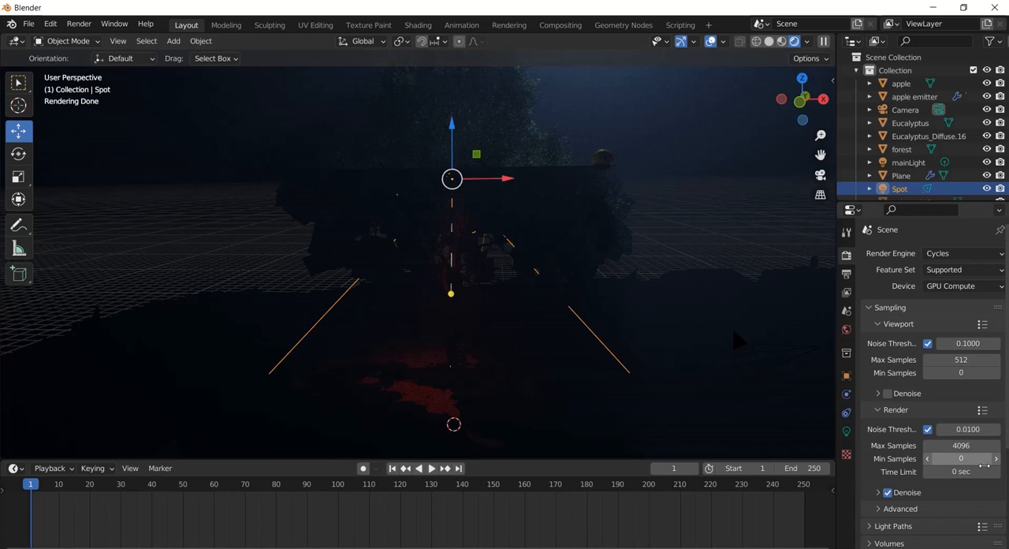
# Set the final render's maximum samples to 640.
pyautogui.click(958, 446)
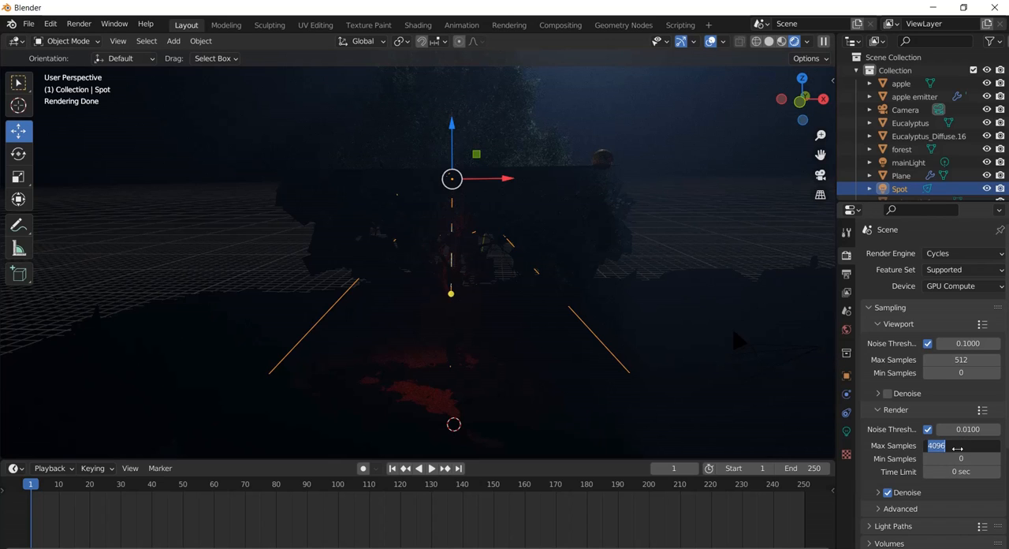
pyautogui.write('640')
pyautogui.press('Return')
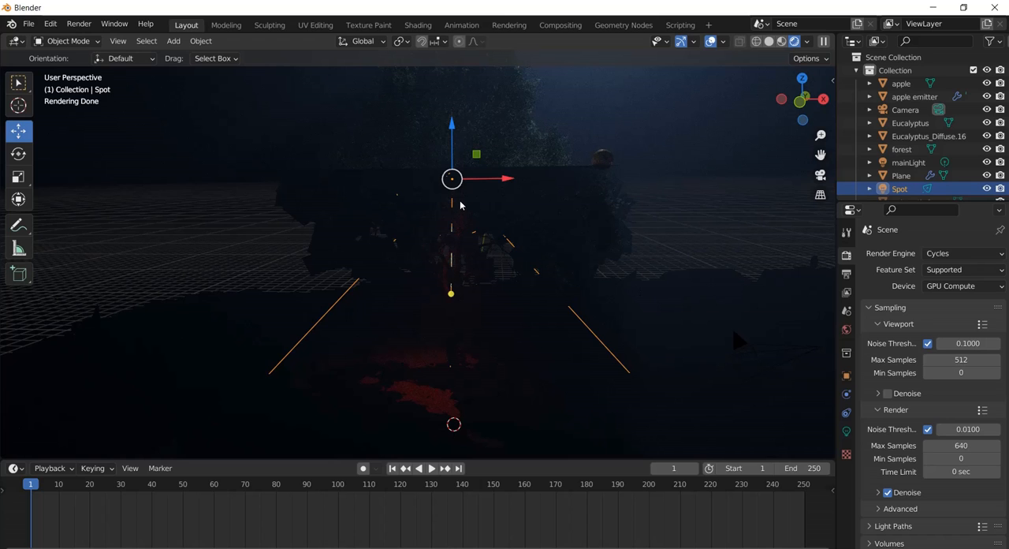
# Select the apple emitter in the tree's crown and hide it in the viewport.
pyautogui.click(550, 176)
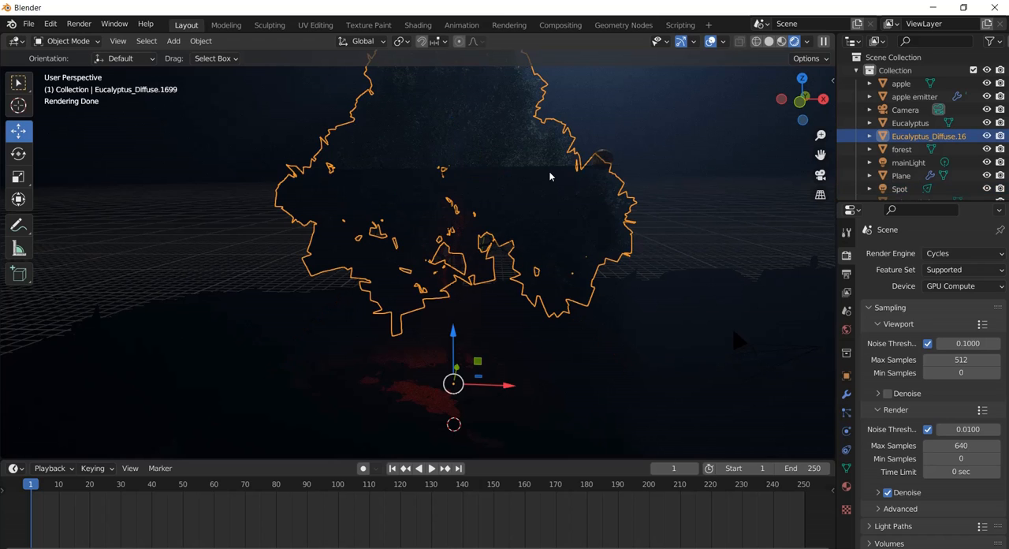
pyautogui.click(550, 176)
pyautogui.click(585, 178)
pyautogui.click(592, 167)
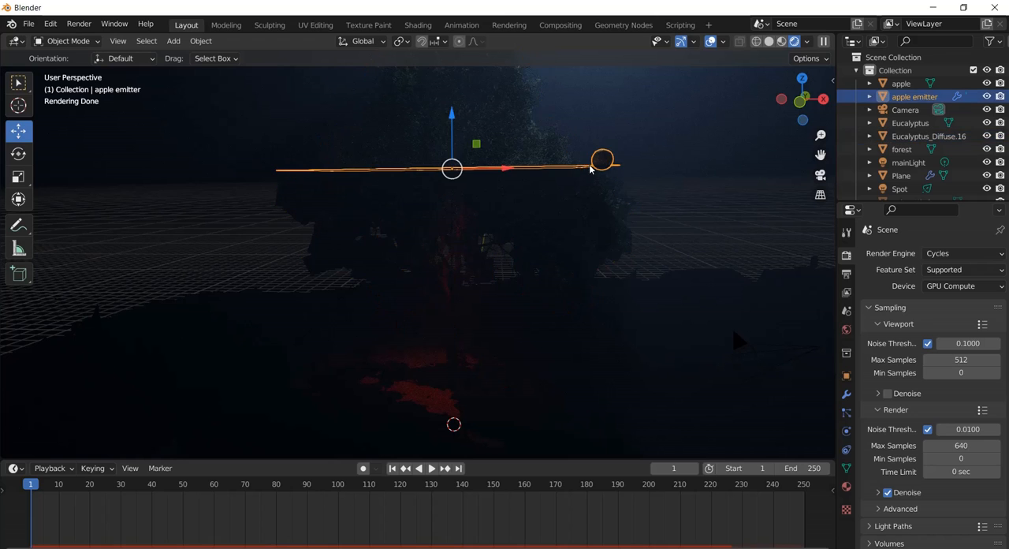
pyautogui.click(987, 96)
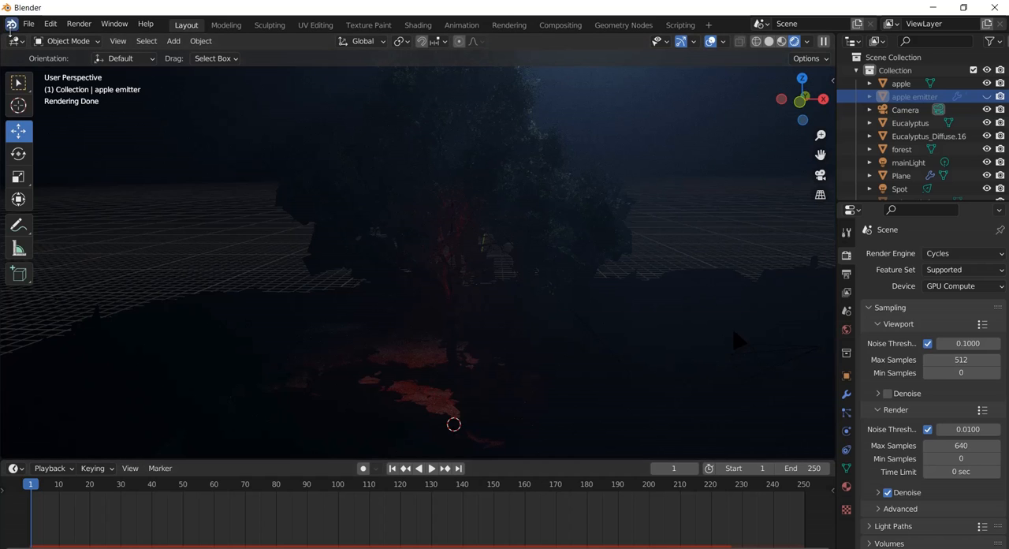
pyautogui.click(79, 24)
pyautogui.click(102, 39)
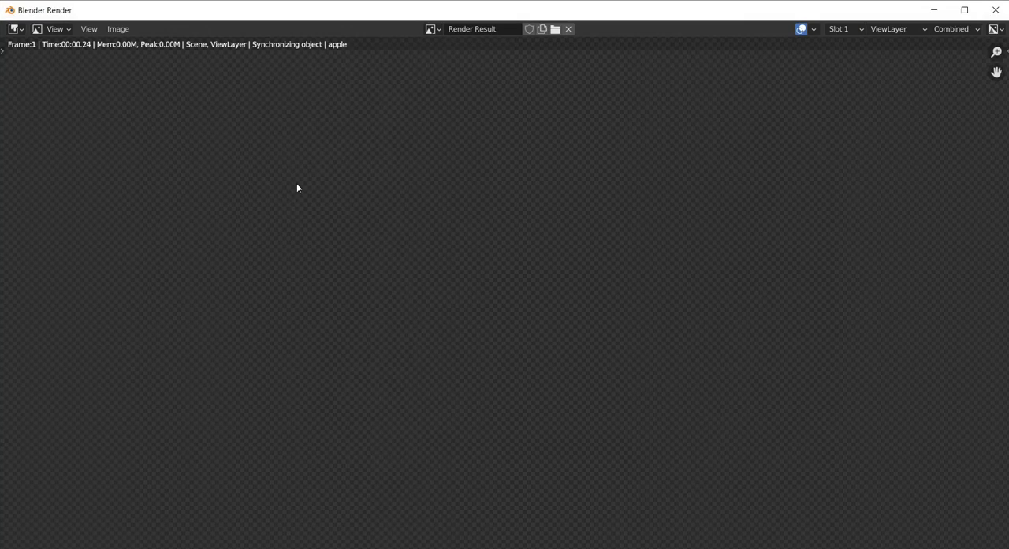
pyautogui.press('Escape')
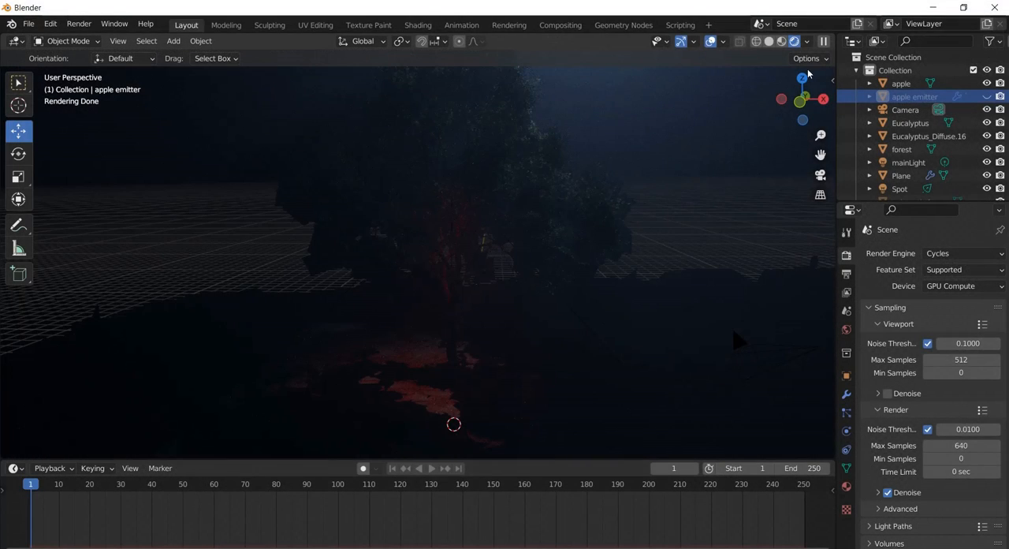
# Switch the viewport to solid shading, render a test image of the current frame, and leave the render.
pyautogui.click(770, 41)
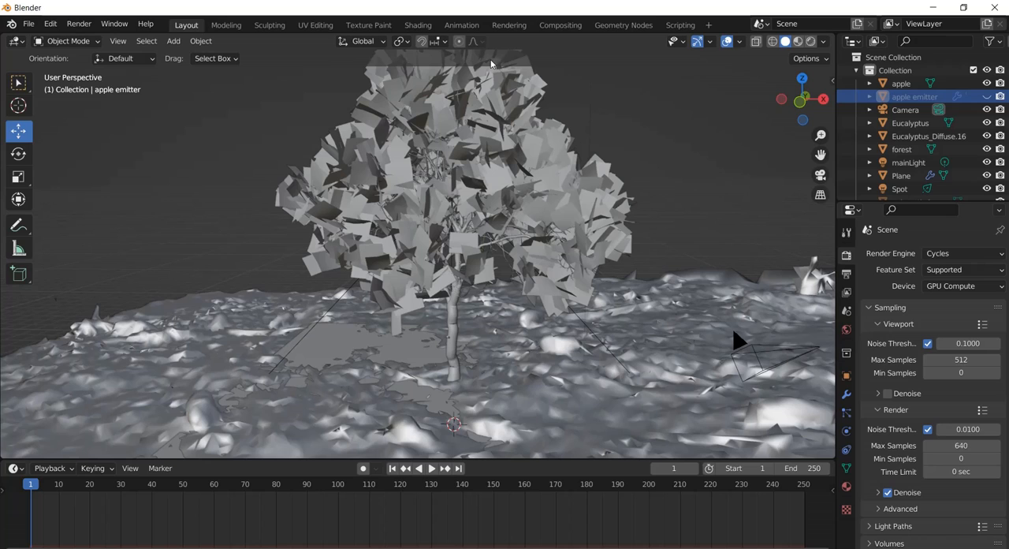
pyautogui.click(85, 25)
pyautogui.click(80, 24)
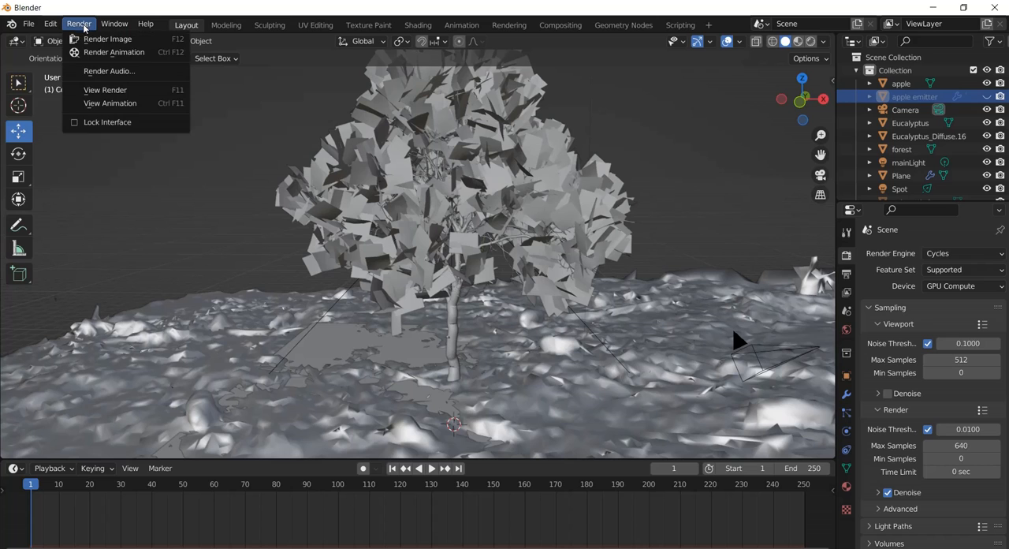
pyautogui.click(98, 39)
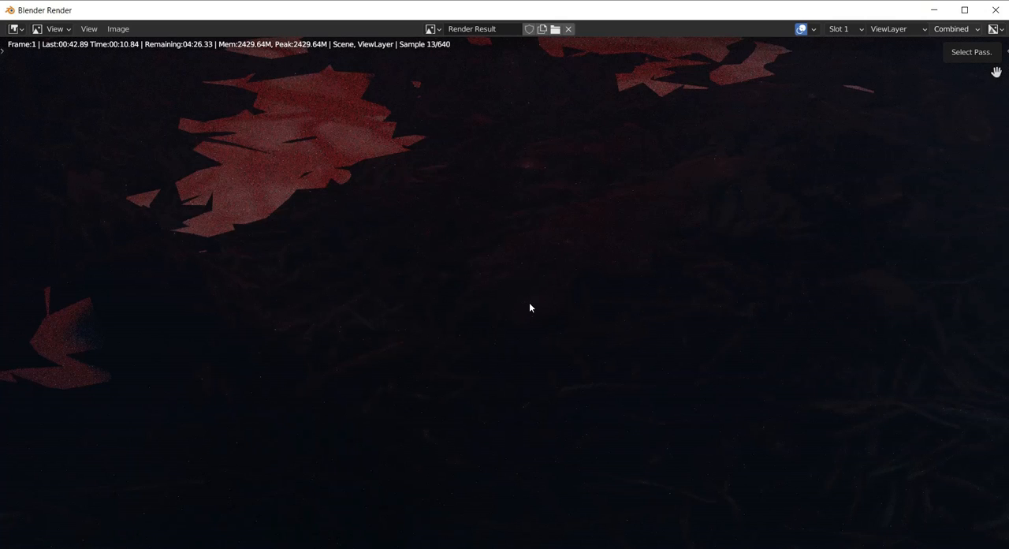
pyautogui.press('Escape')
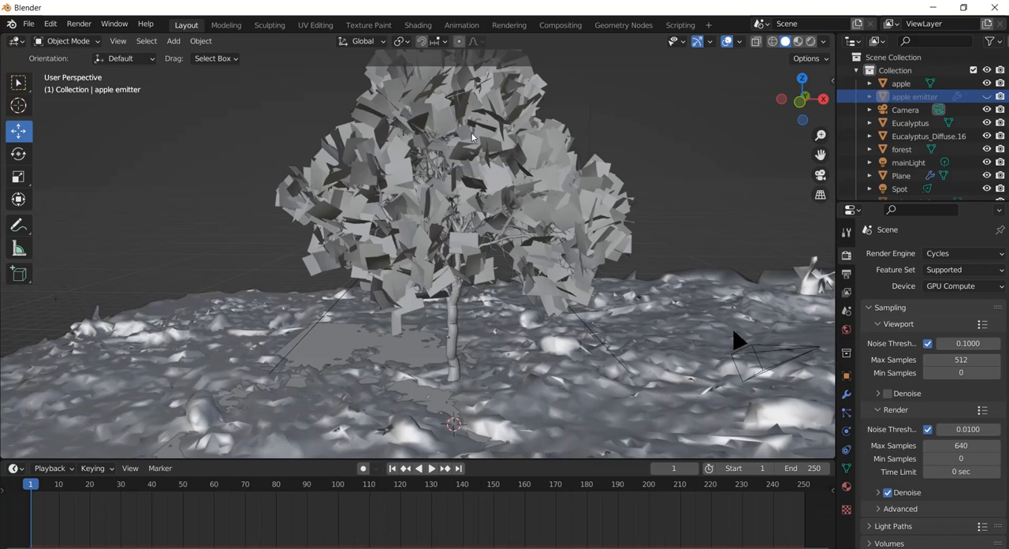
# Add a Plain Axes empty and rename it CAMTAG.
pyautogui.click(172, 41)
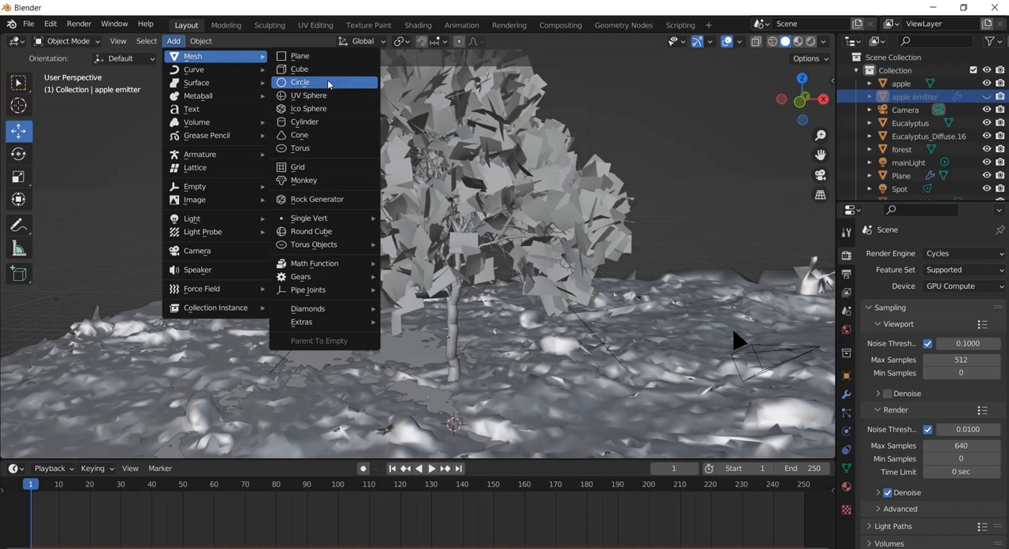
pyautogui.moveTo(205, 187)
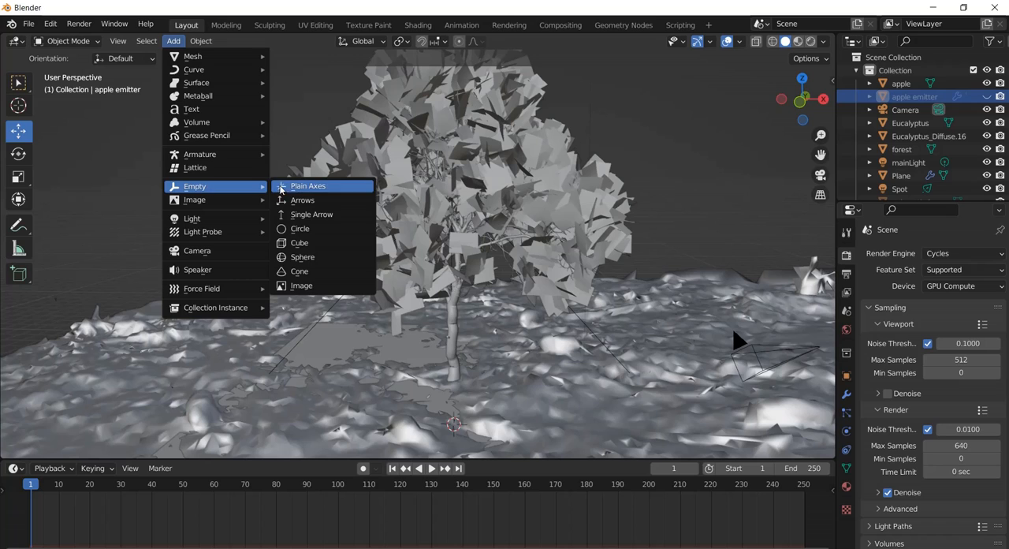
pyautogui.click(306, 185)
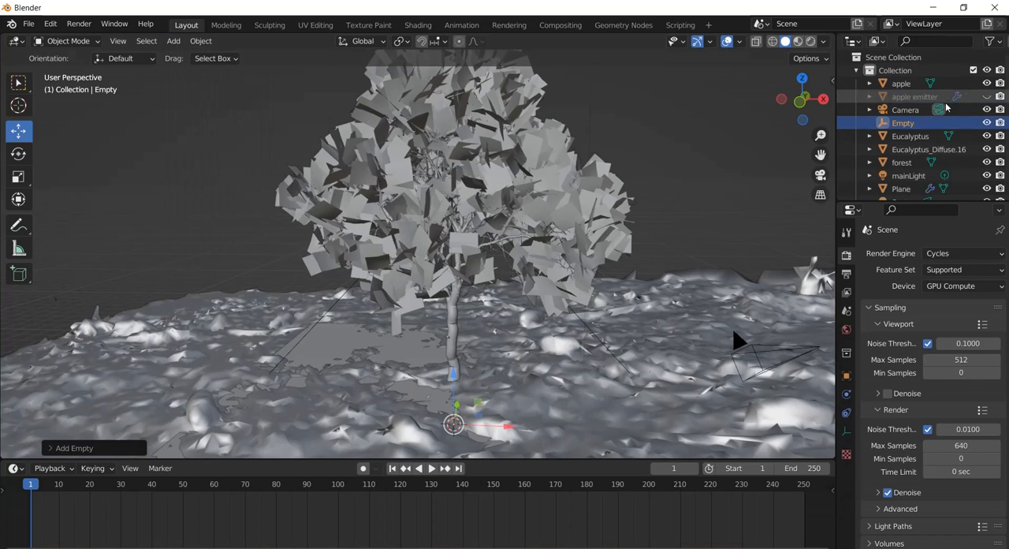
pyautogui.doubleClick(904, 124)
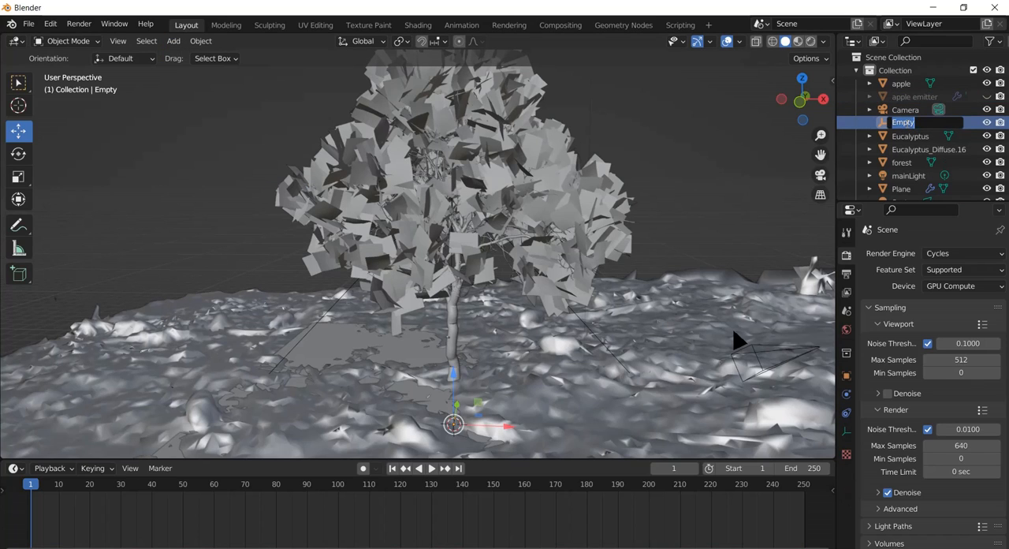
pyautogui.write('CAMTAG')
pyautogui.press('Return')
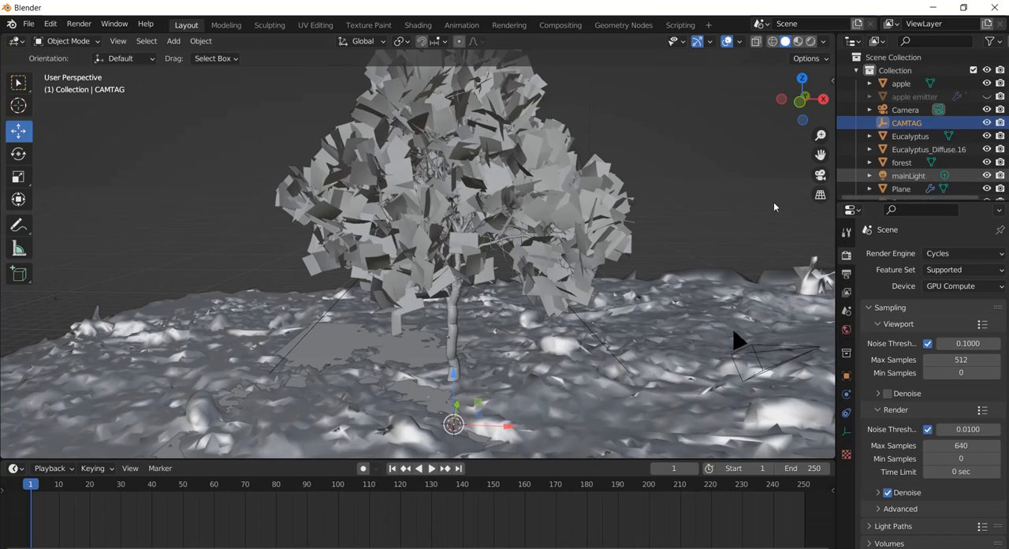
# Raise the CAMTAG empty straight up onto the tree trunk and scale it to about five times its size.
pyautogui.moveTo(450, 372); pyautogui.dragTo(454, 303)
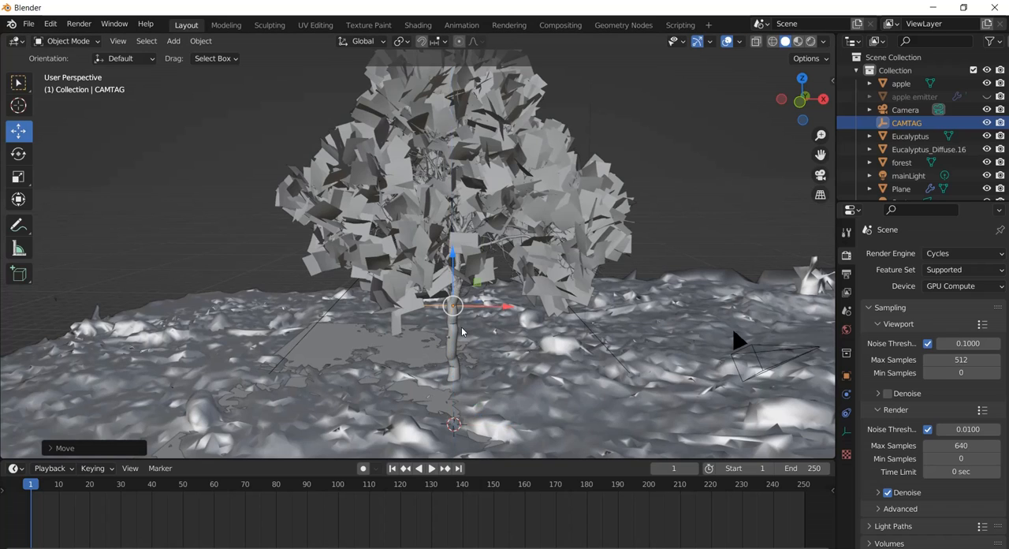
pyautogui.press('s')
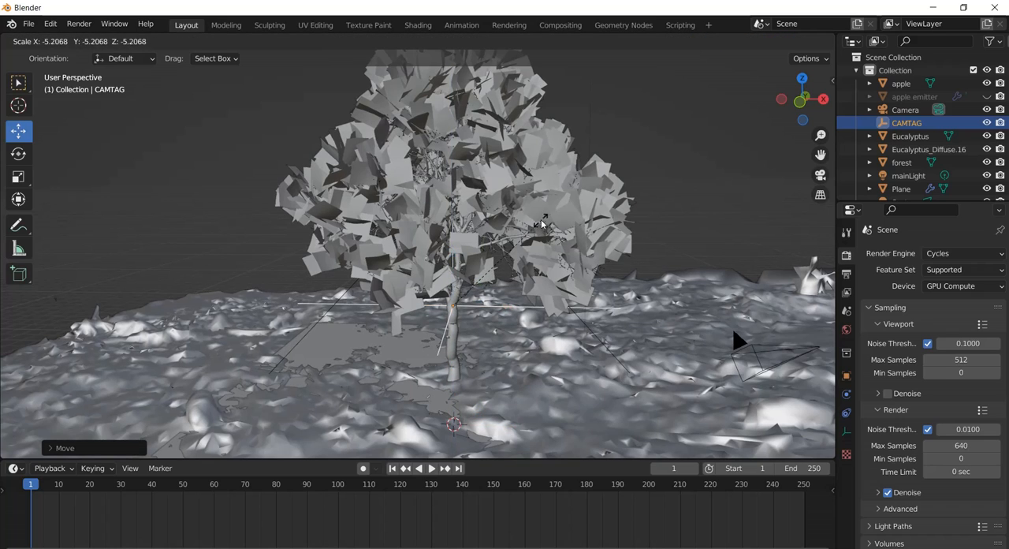
pyautogui.click(538, 226)
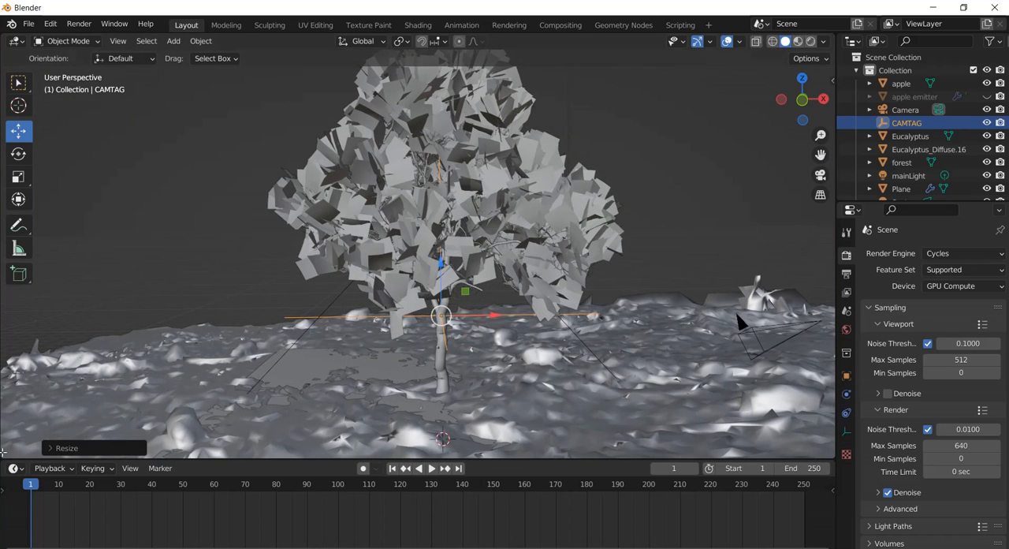
# Split the 3D viewport into two side-by-side areas and show the camera view in the larger one.
pyautogui.moveTo(6, 457); pyautogui.dragTo(231, 394)
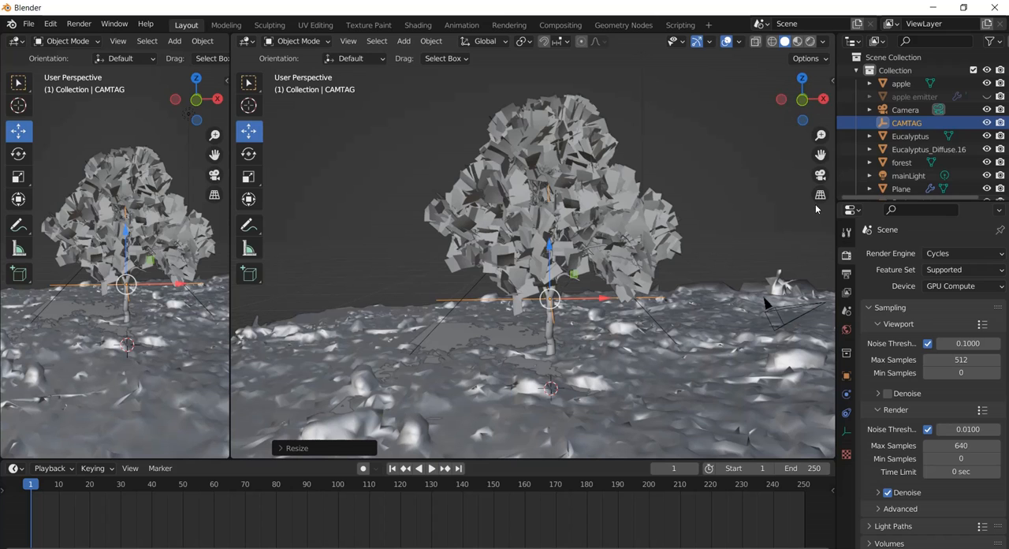
pyautogui.click(820, 175)
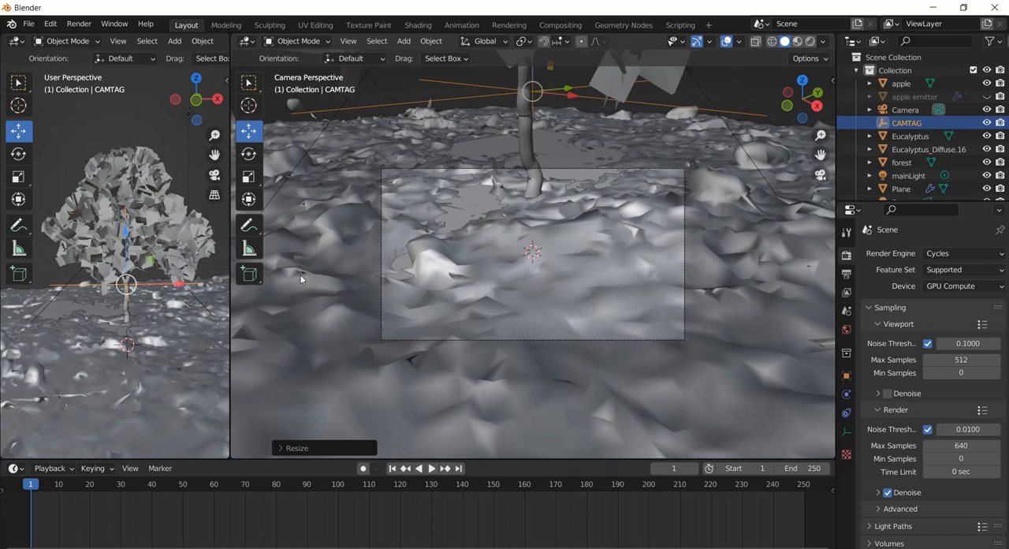
# Select the camera in the free perspective view and shift it slightly along the X axis.
pyautogui.scroll(-4, 149, 258)
pyautogui.moveTo(72, 261); pyautogui.dragTo(177, 267, button='middle')
pyautogui.click(181, 267)
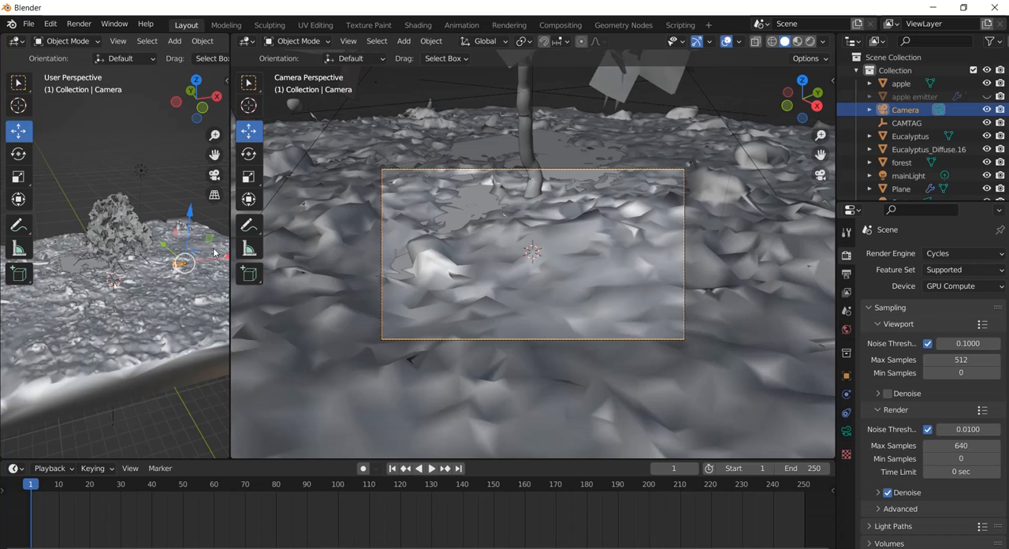
pyautogui.moveTo(225, 258)
pyautogui.mouseDown()
pyautogui.moveTo(186, 262)
pyautogui.moveTo(221, 275)
pyautogui.mouseUp()
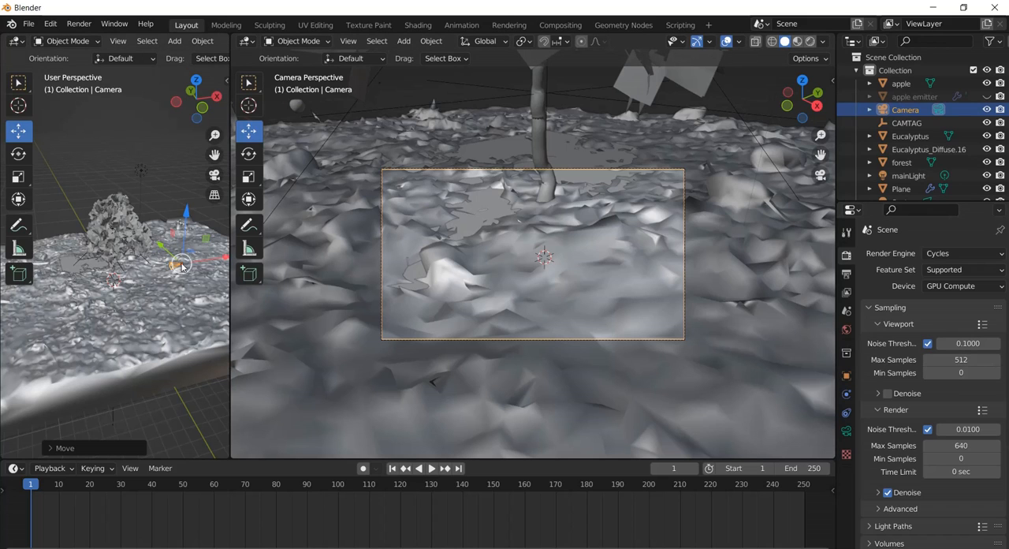
# Add a Track To constraint to the camera with CAMTAG as its target.
pyautogui.scroll(3, 184, 268)
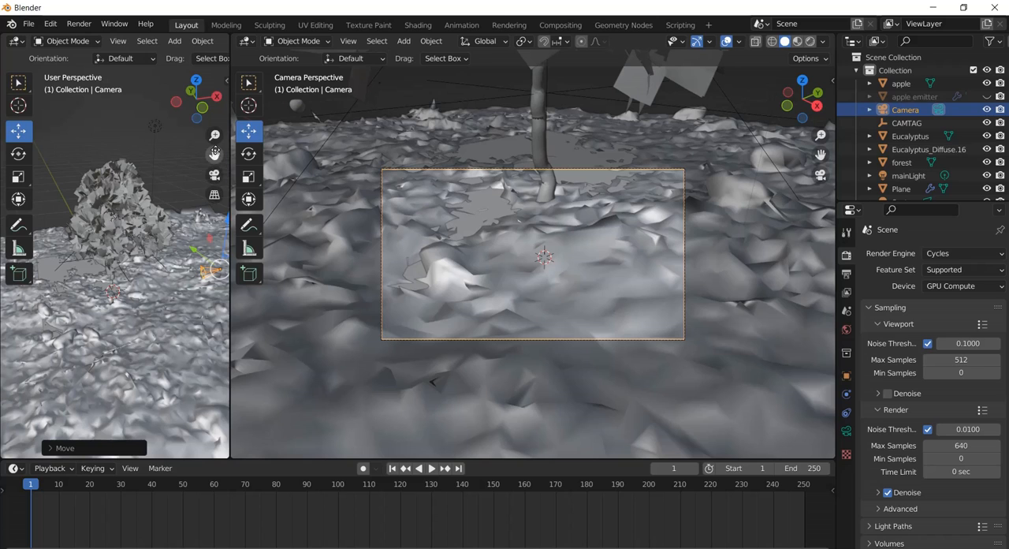
pyautogui.moveTo(214, 155); pyautogui.dragTo(155, 129)
pyautogui.scroll(5, 124, 228)
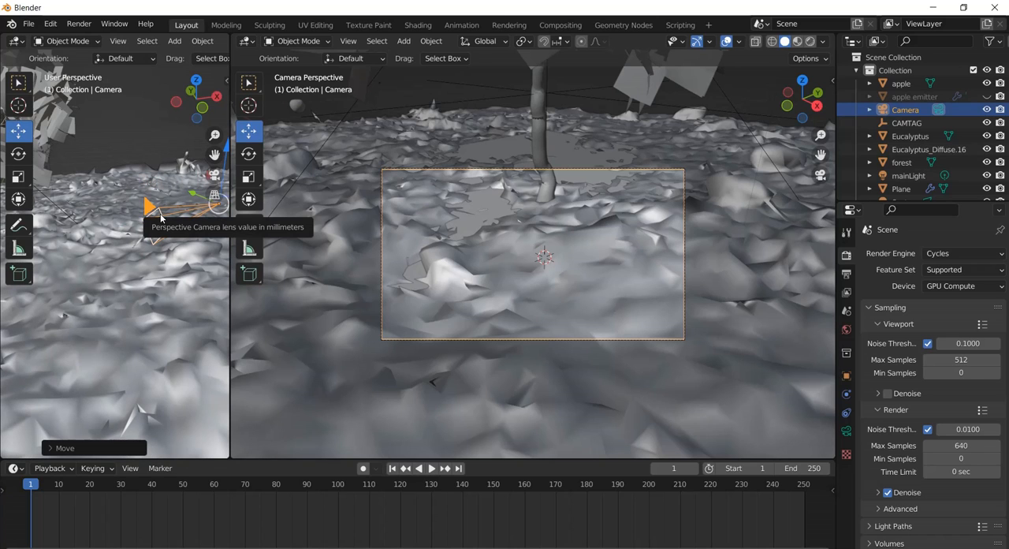
pyautogui.click(847, 413)
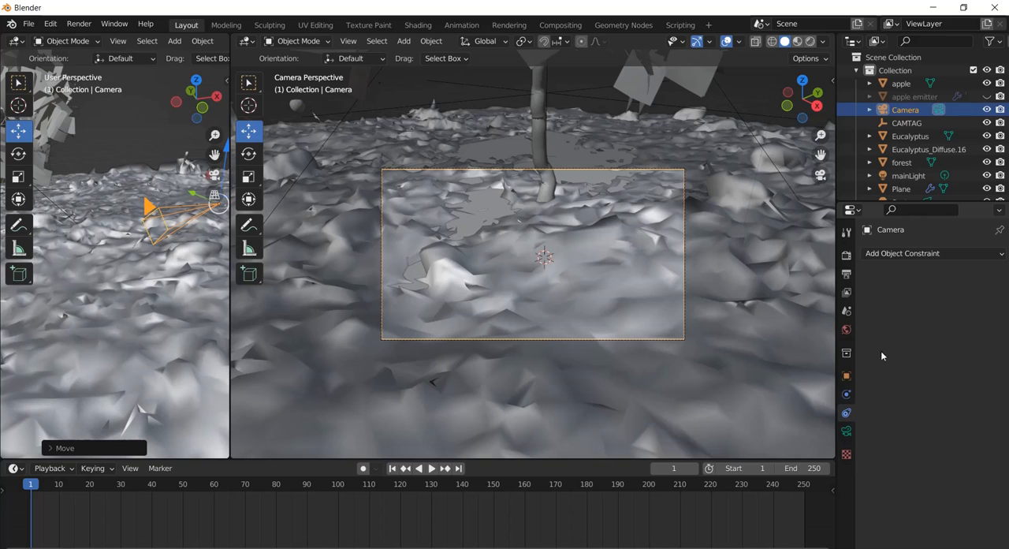
pyautogui.click(926, 253)
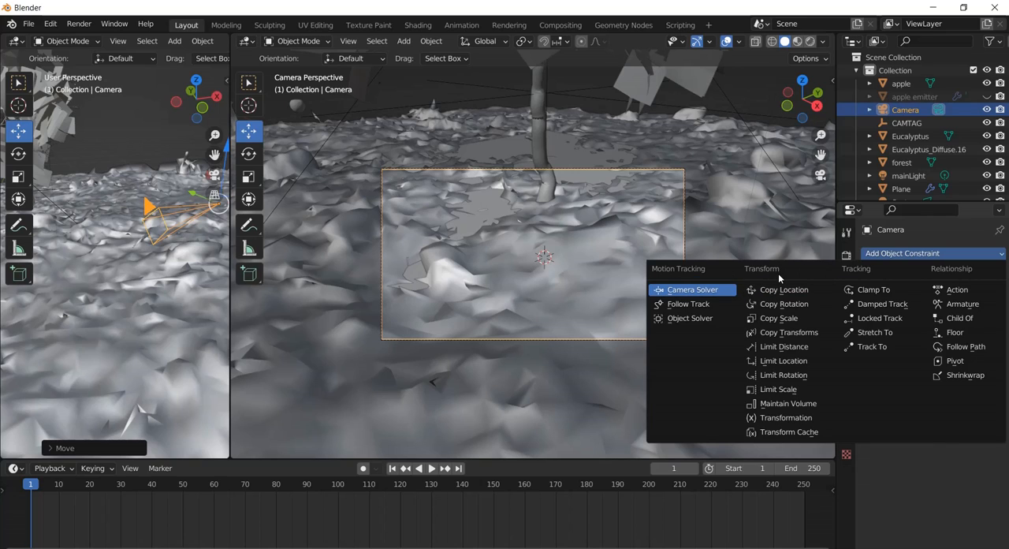
pyautogui.click(873, 348)
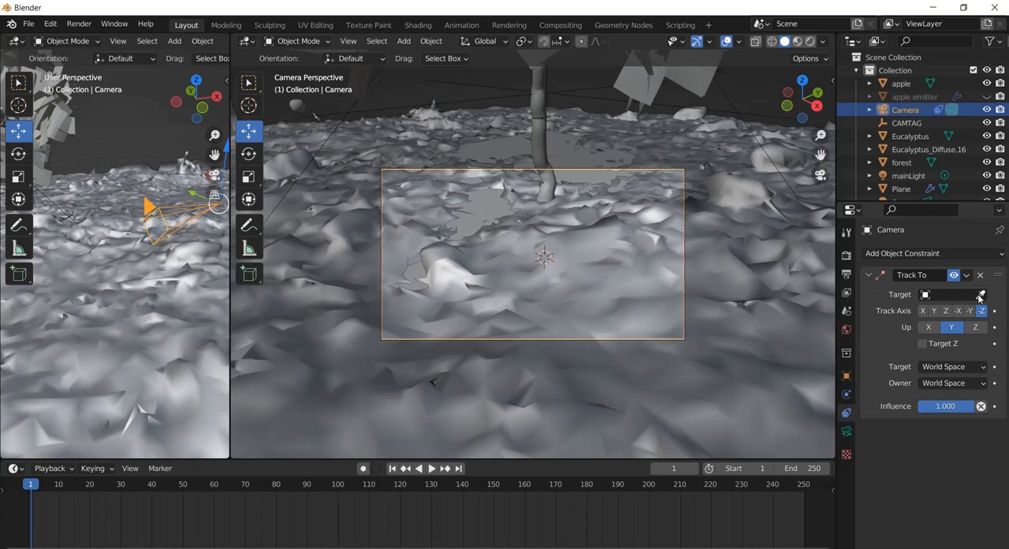
pyautogui.click(953, 294)
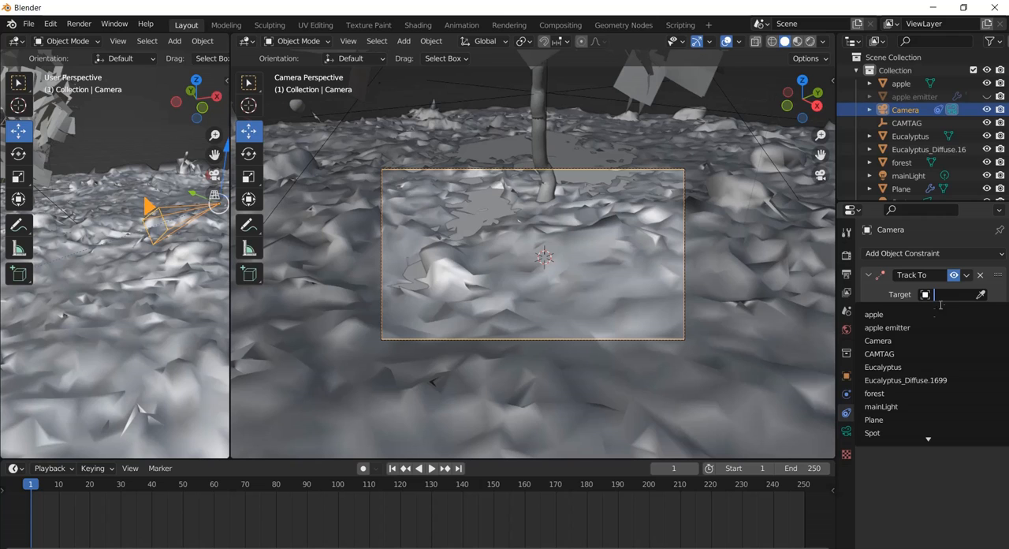
pyautogui.click(919, 354)
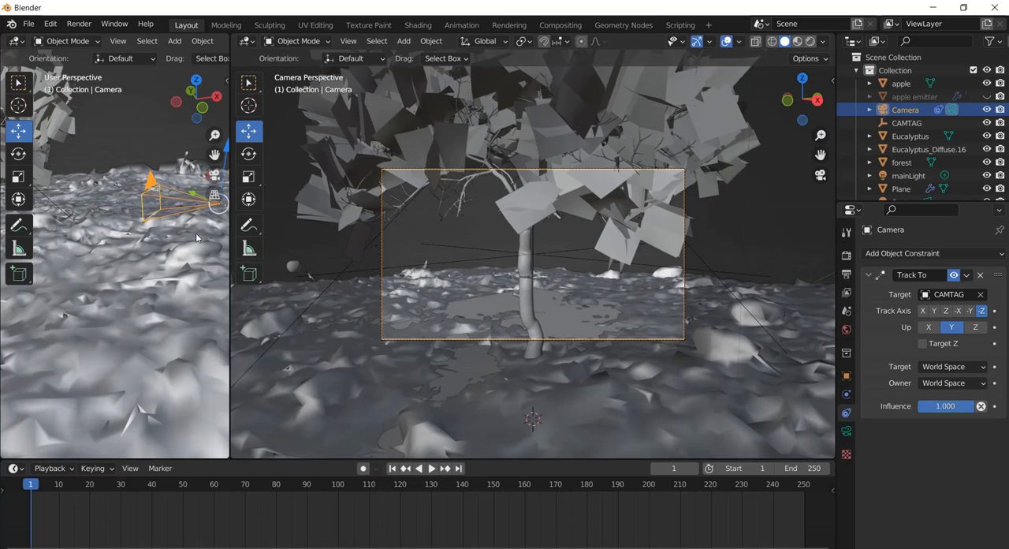
# Widen the free perspective view and move the camera along X until it faces the tree from the front.
pyautogui.moveTo(230, 317); pyautogui.dragTo(357, 317)
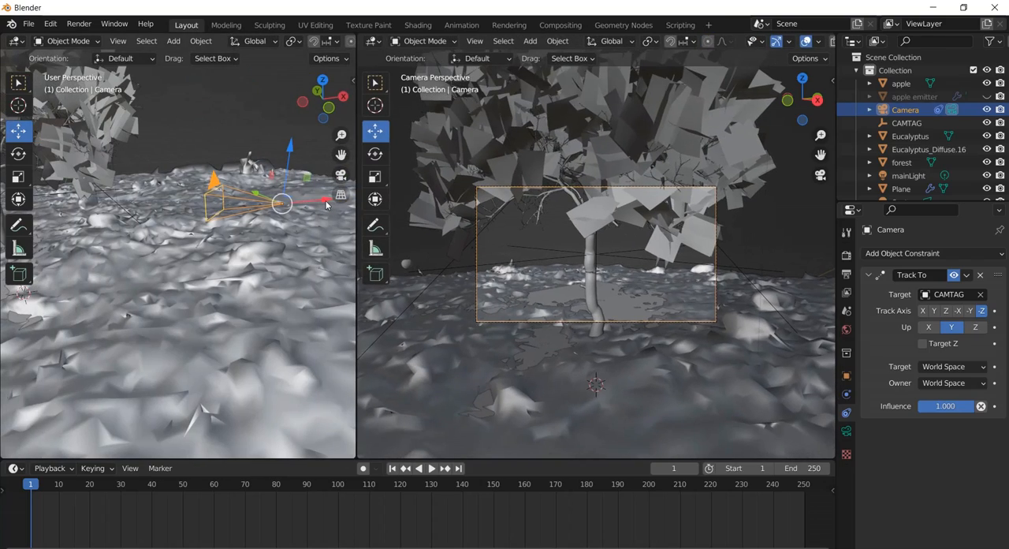
pyautogui.moveTo(327, 204); pyautogui.dragTo(335, 269)
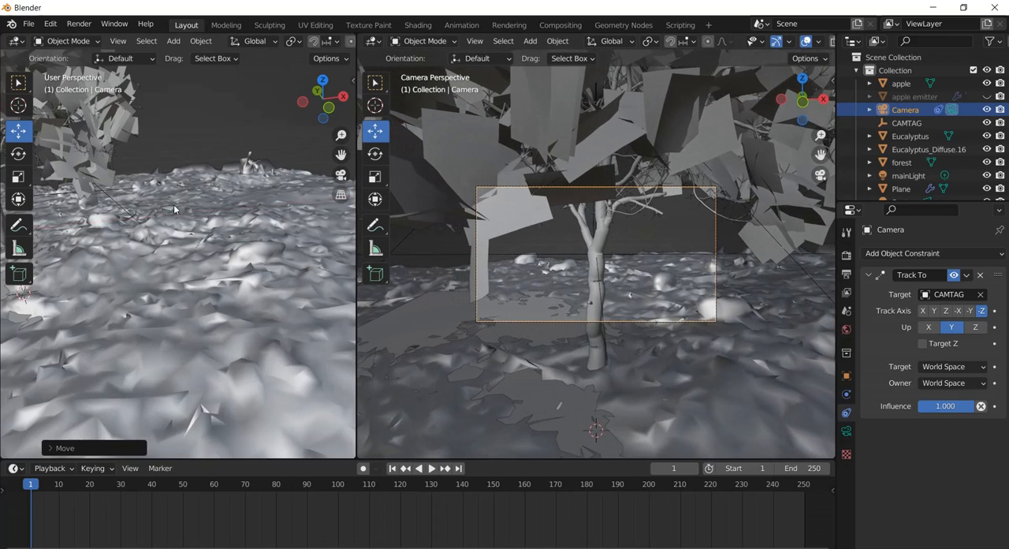
# Move the camera back from the tree along Y, fine-tune the distance, and raise it slightly.
pyautogui.moveTo(173, 207); pyautogui.dragTo(237, 211, button='middle')
pyautogui.scroll(-4, 236, 211)
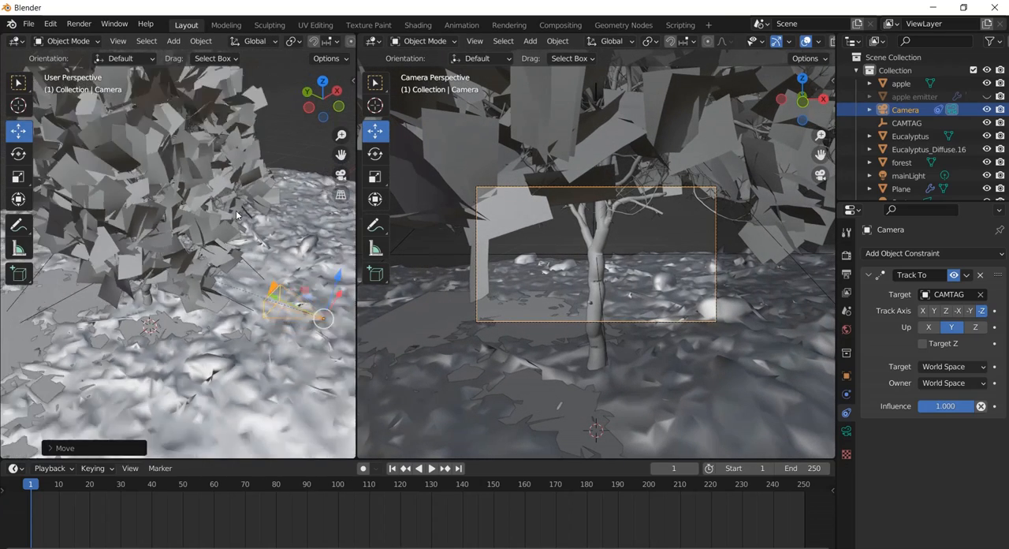
pyautogui.scroll(-3, 236, 210)
pyautogui.moveTo(218, 274); pyautogui.dragTo(4, 343)
pyautogui.moveTo(340, 155); pyautogui.dragTo(239, 103)
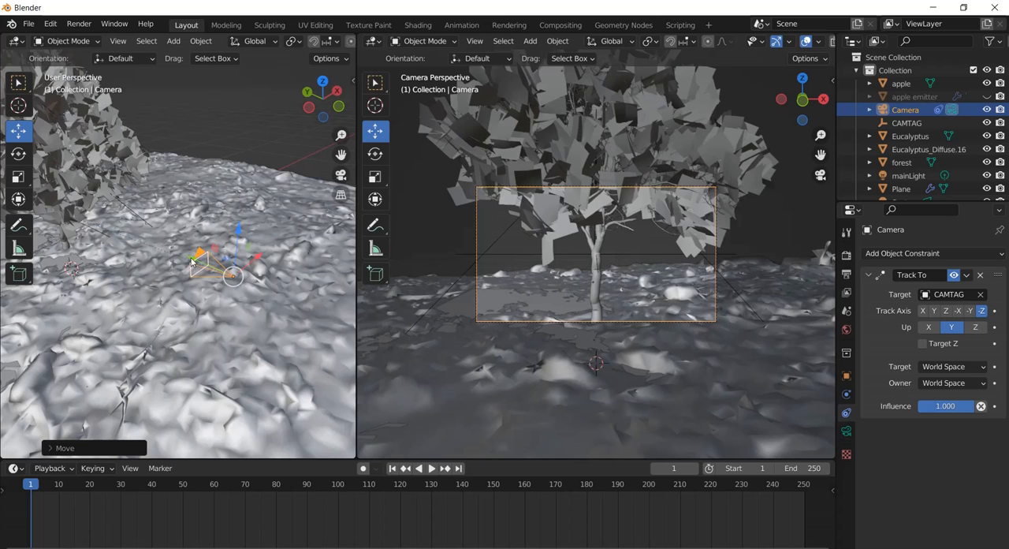
pyautogui.moveTo(192, 262)
pyautogui.mouseDown()
pyautogui.moveTo(201, 266)
pyautogui.moveTo(186, 259)
pyautogui.mouseUp()
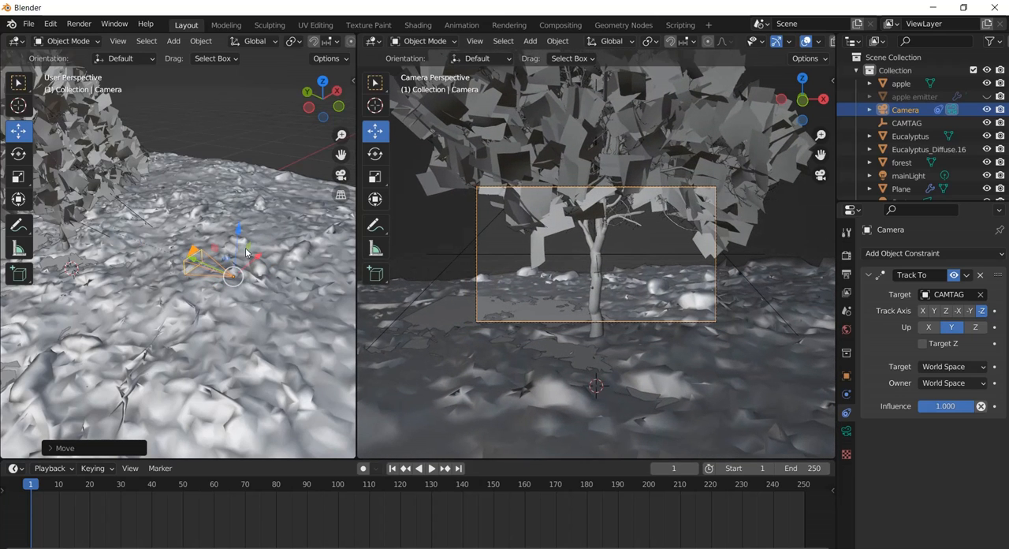
pyautogui.moveTo(248, 233); pyautogui.dragTo(235, 217)
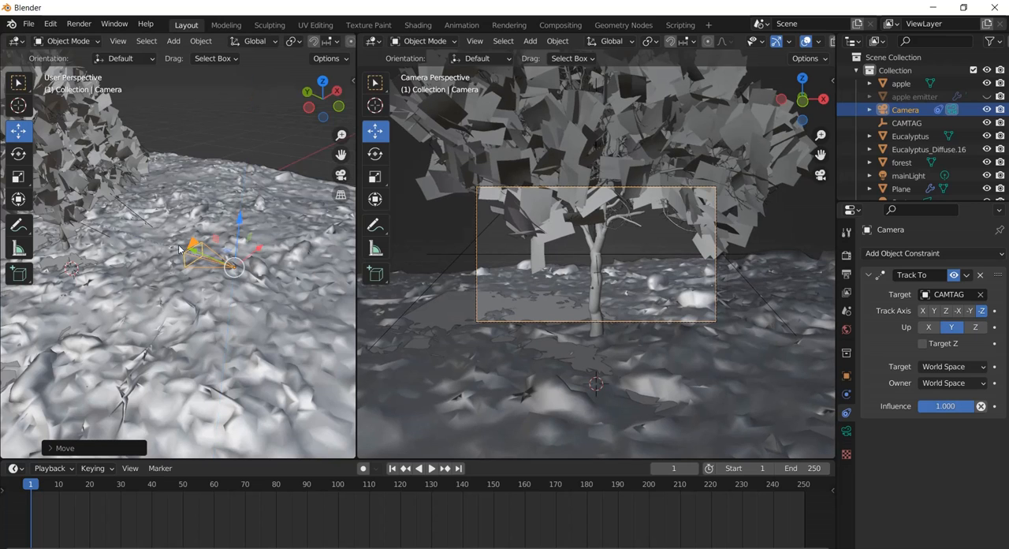
# Lower the CAMTAG empty slightly on the trunk and bring the camera a little closer to the ground.
pyautogui.click(577, 260)
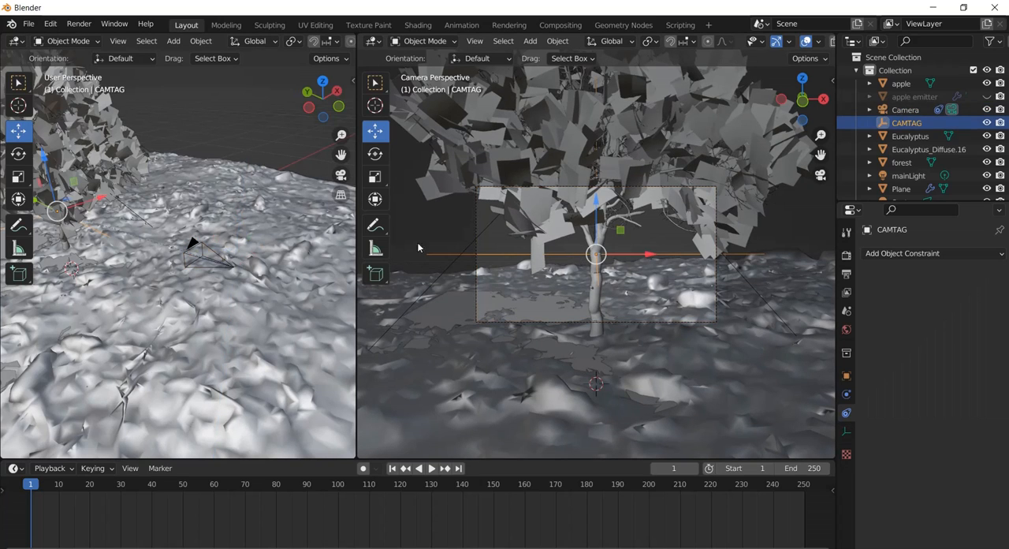
pyautogui.moveTo(593, 202); pyautogui.dragTo(230, 262)
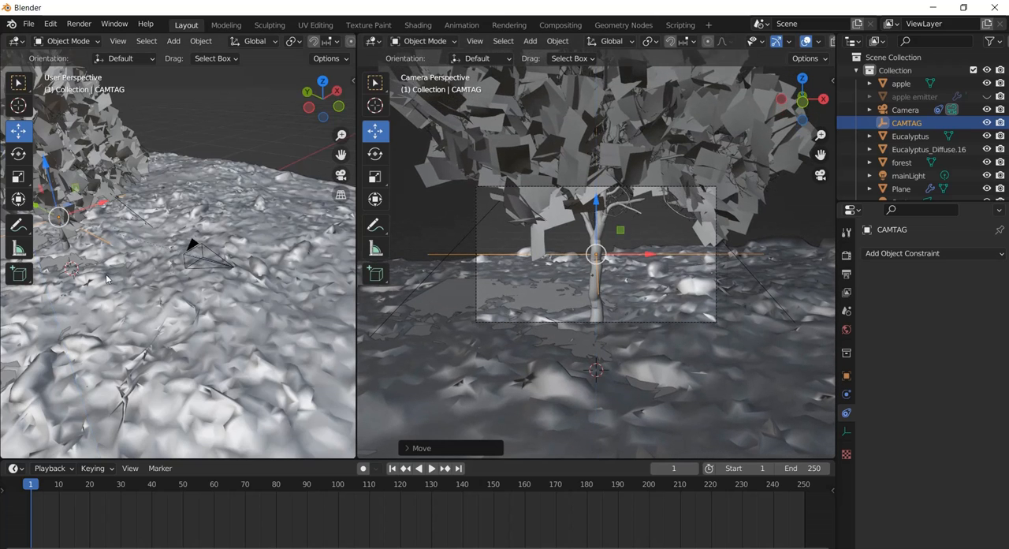
pyautogui.click(228, 268)
pyautogui.moveTo(239, 217); pyautogui.dragTo(223, 274)
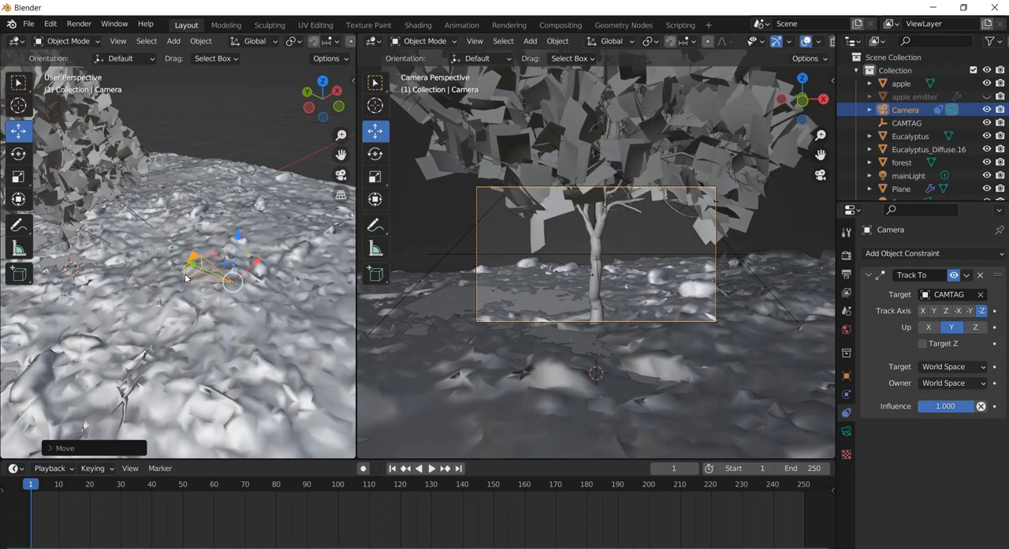
# Reselect the camera and move it much farther back along Y to fit more of the tree in frame.
pyautogui.click(184, 276)
pyautogui.click(185, 276)
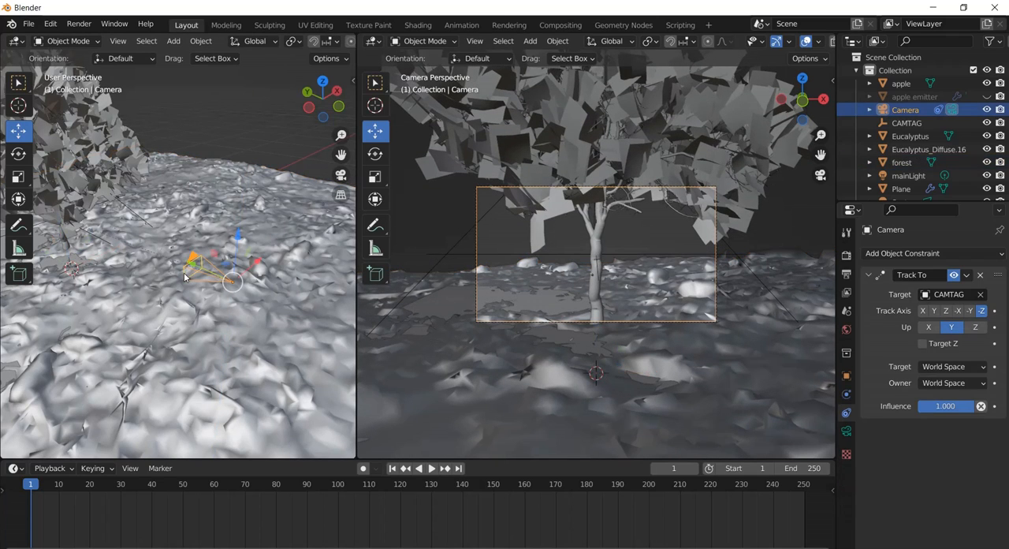
pyautogui.click(185, 276)
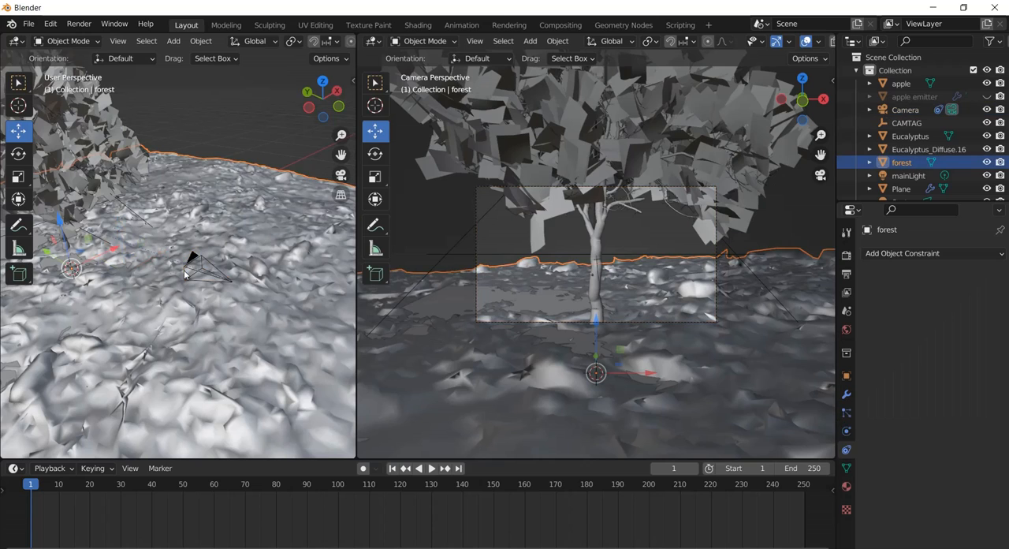
pyautogui.click(185, 276)
pyautogui.click(185, 276)
pyautogui.click(184, 276)
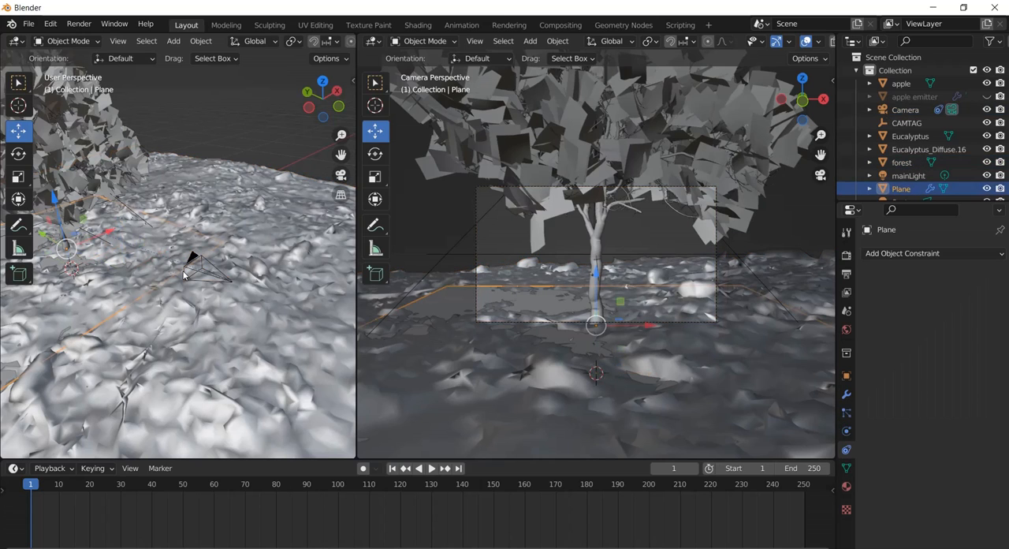
pyautogui.click(186, 275)
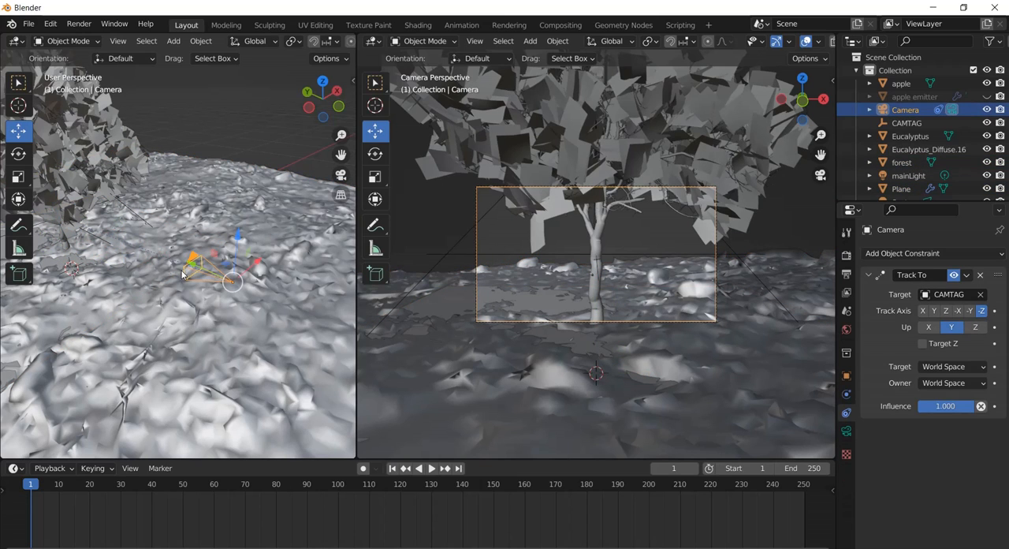
pyautogui.moveTo(185, 272); pyautogui.dragTo(279, 303)
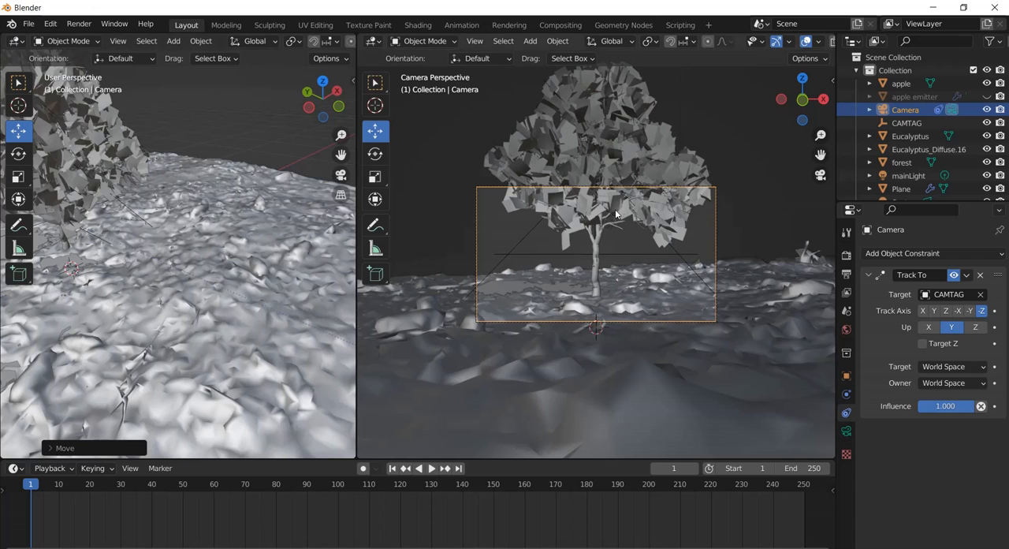
# Render a still image of the current frame from the new camera position.
pyautogui.scroll(-5, 188, 299)
pyautogui.scroll(4, 202, 278)
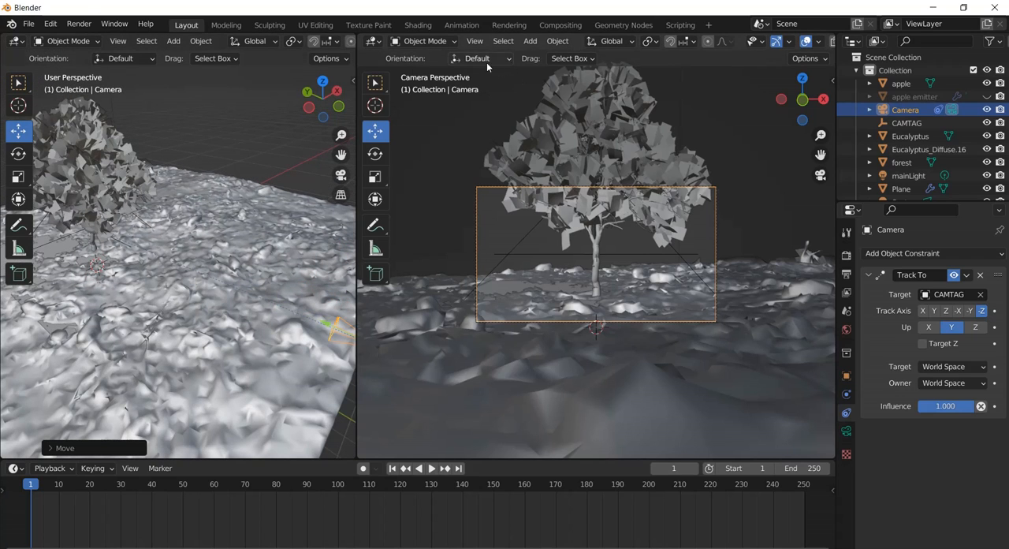
pyautogui.click(79, 23)
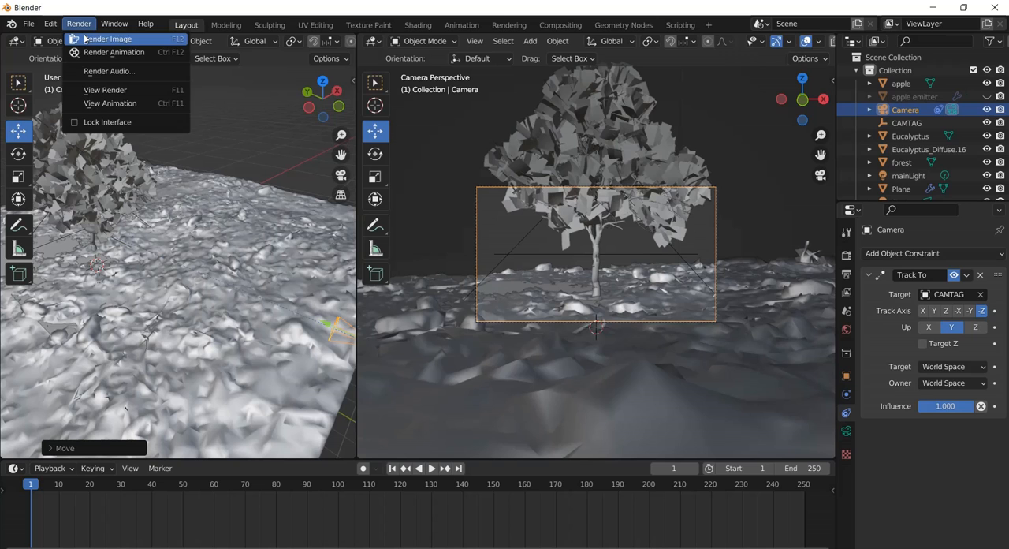
pyautogui.click(94, 38)
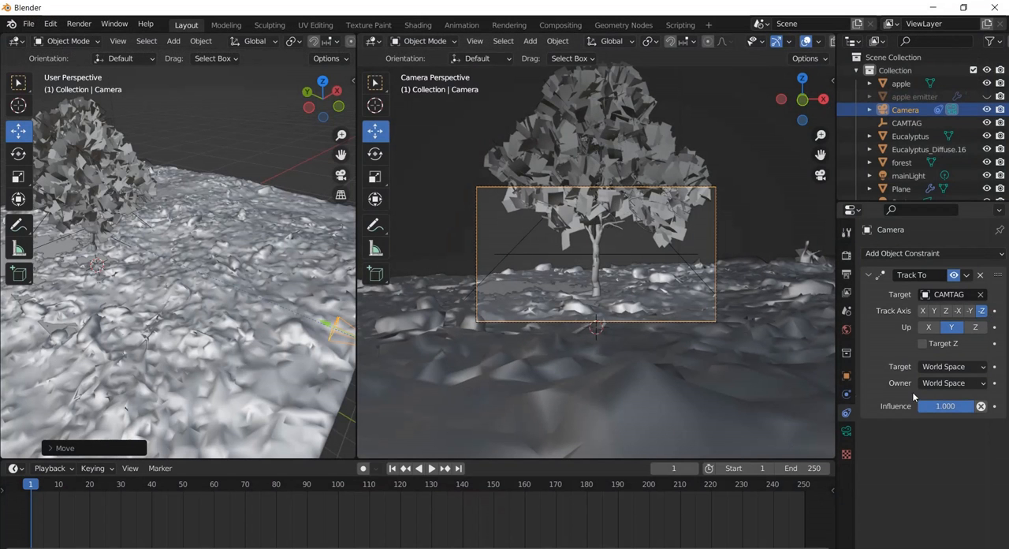
# Select the flat plane beneath the tree and rename it COLLISION PLANE.
pyautogui.click(55, 254)
pyautogui.click(60, 251)
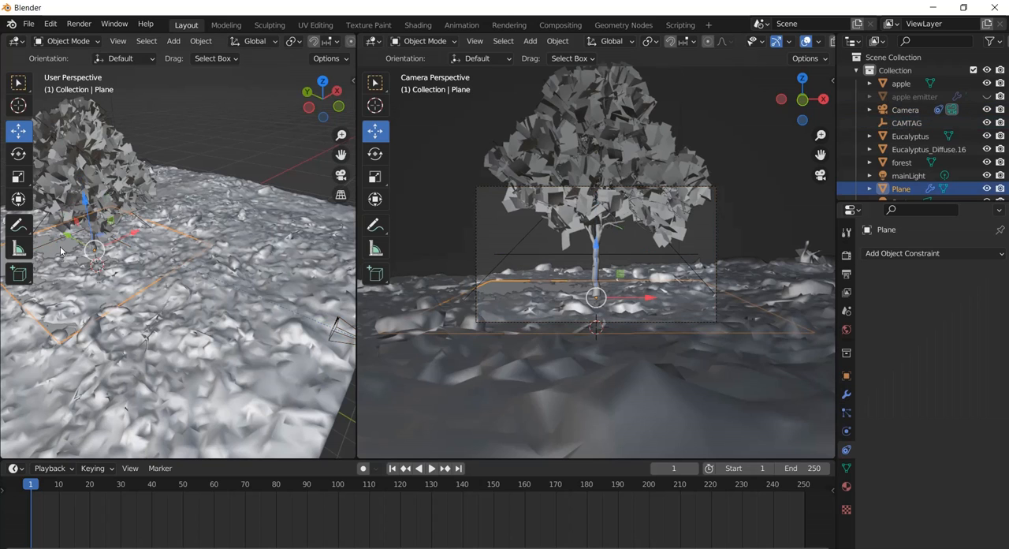
pyautogui.doubleClick(903, 190)
pyautogui.write('C')
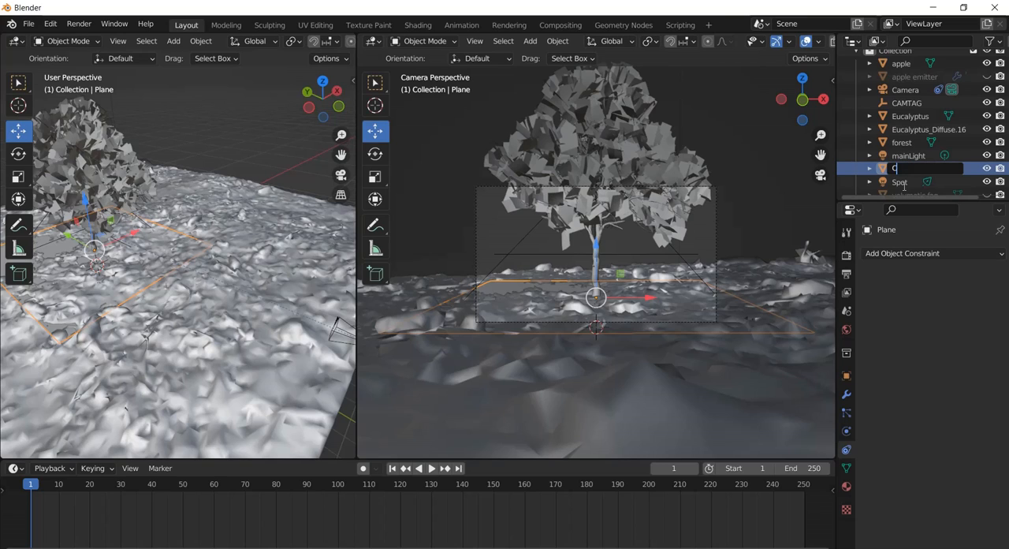
pyautogui.write('OLLISION PLANE')
pyautogui.press('Return')
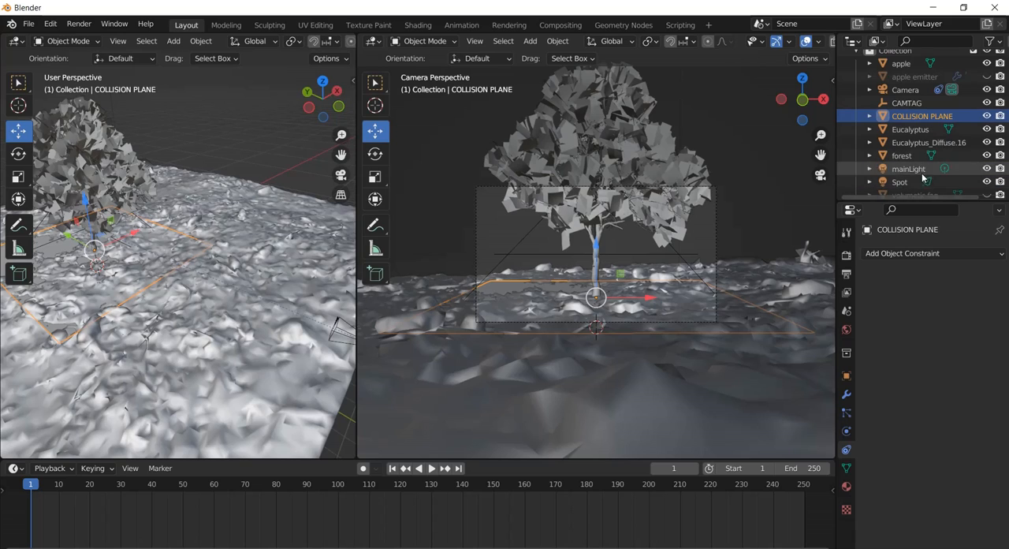
# Review the COLLISION PLANE's physics settings, hide it in the viewport and in renders, and play the animation.
pyautogui.click(846, 431)
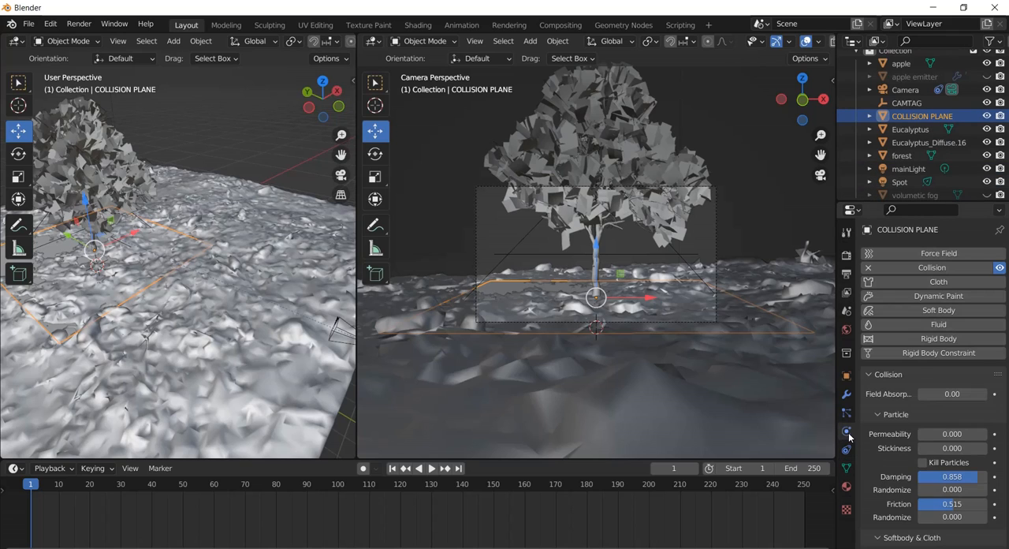
pyautogui.scroll(-3, 919, 362)
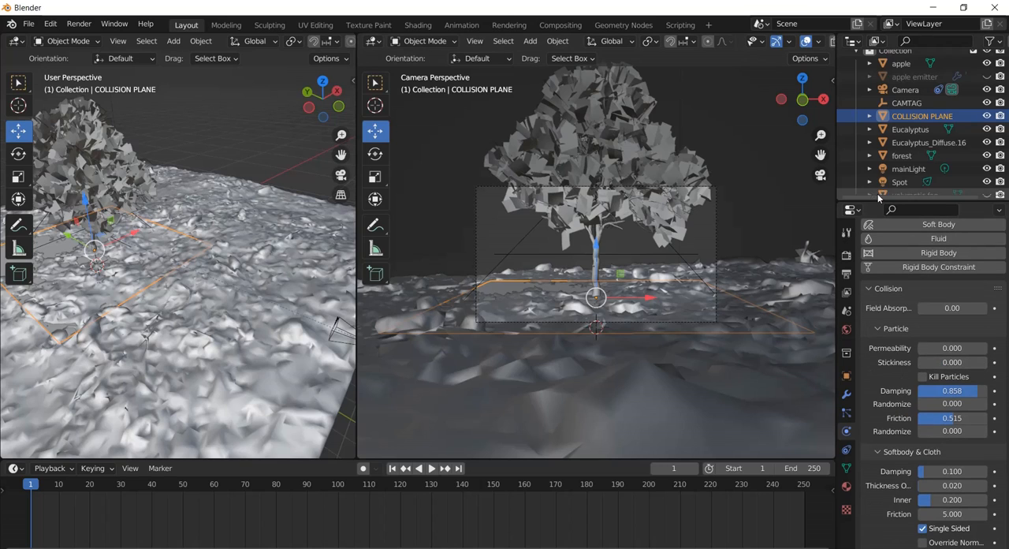
pyautogui.click(987, 115)
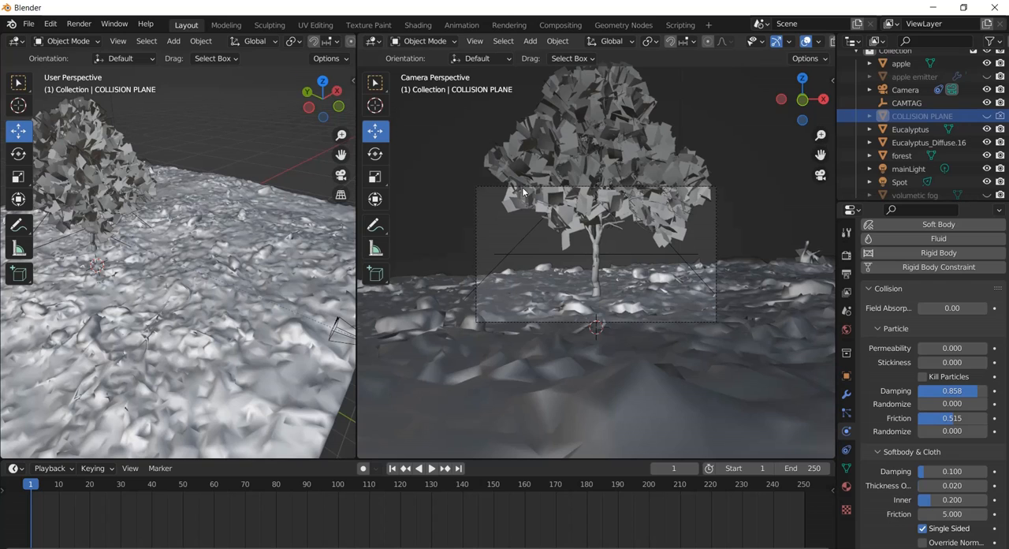
pyautogui.press('space')
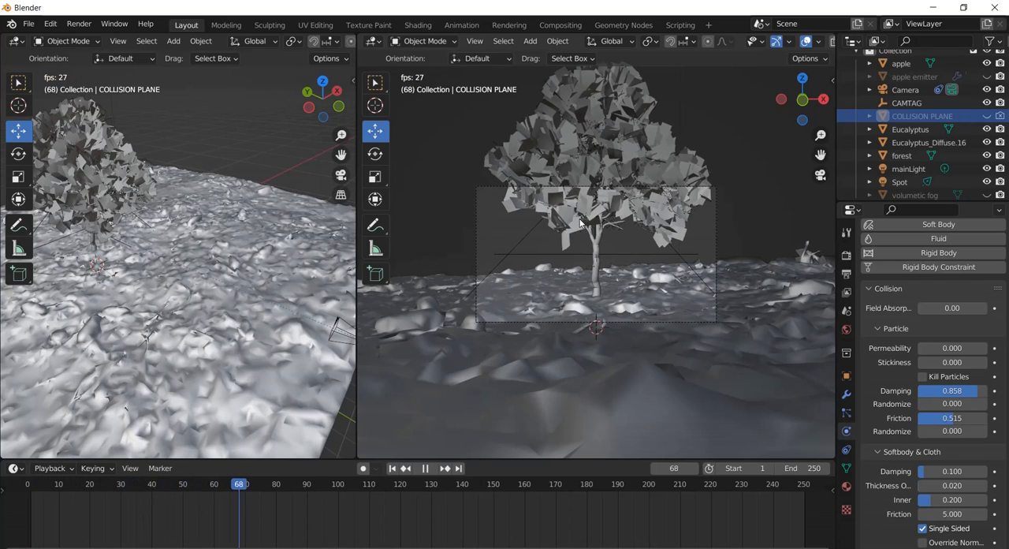
# Unhide the apple emitter in the viewport, play the falling-apple animation from the start, and stop it at frame 204.
pyautogui.press('space')
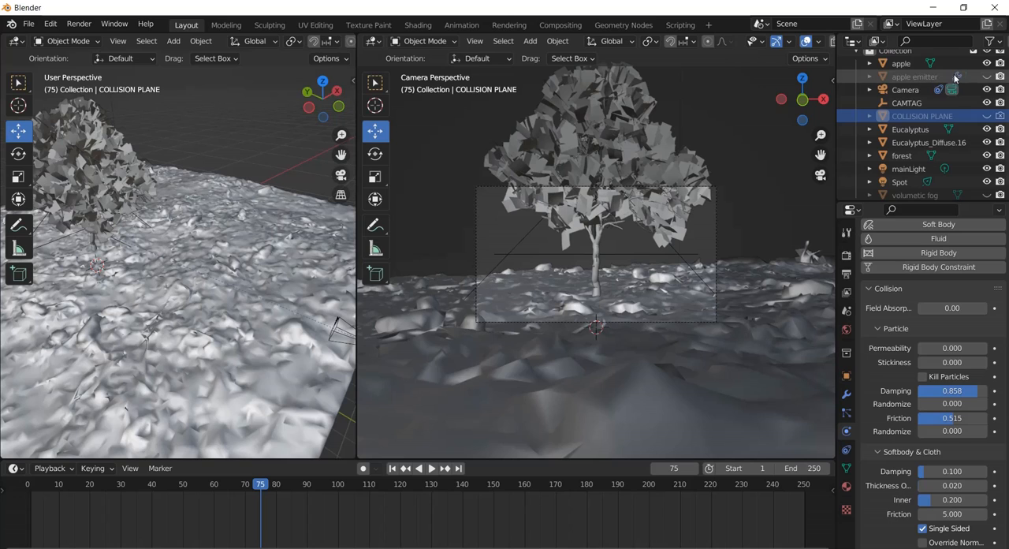
pyautogui.click(986, 77)
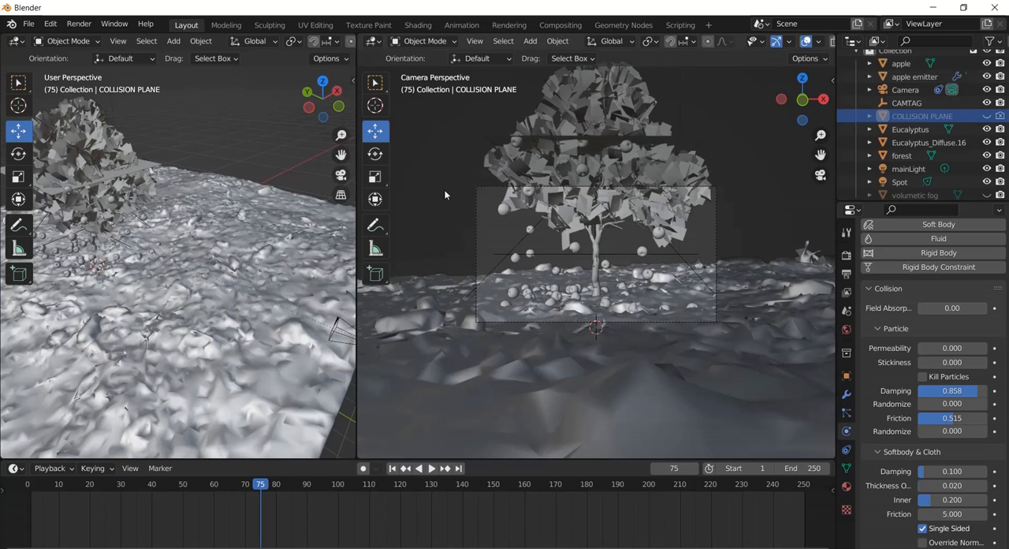
pyautogui.click(392, 468)
pyautogui.press('space')
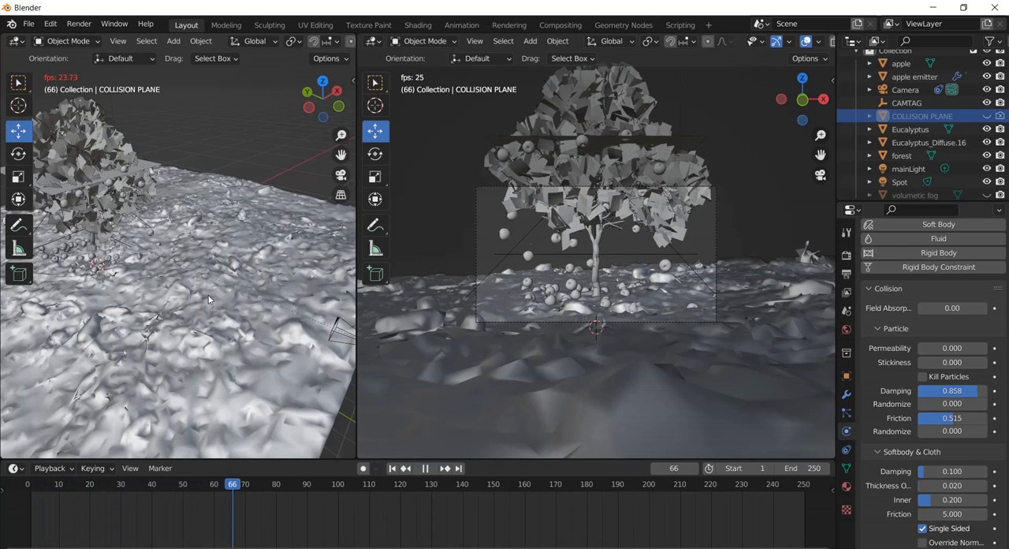
pyautogui.scroll(2, 548, 276)
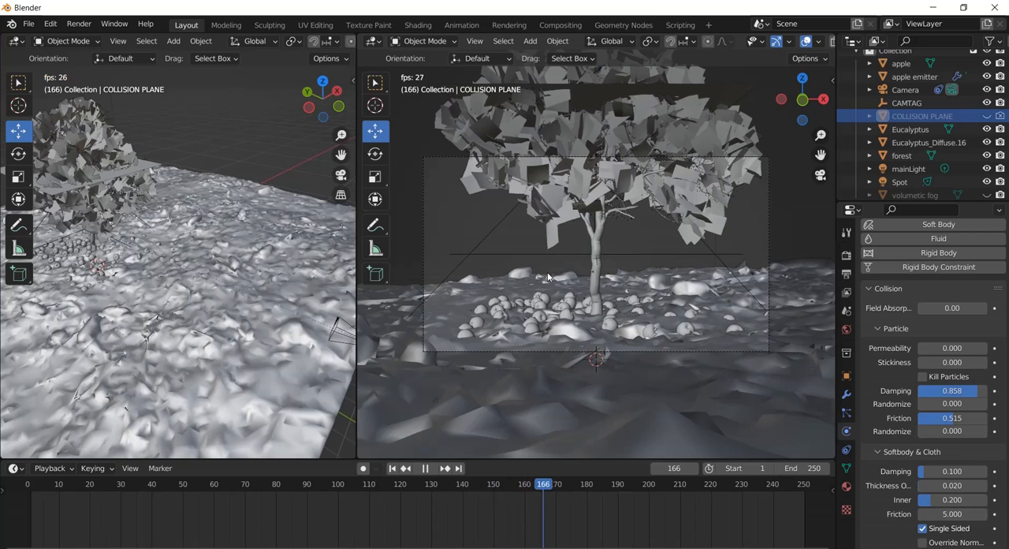
pyautogui.press('space')
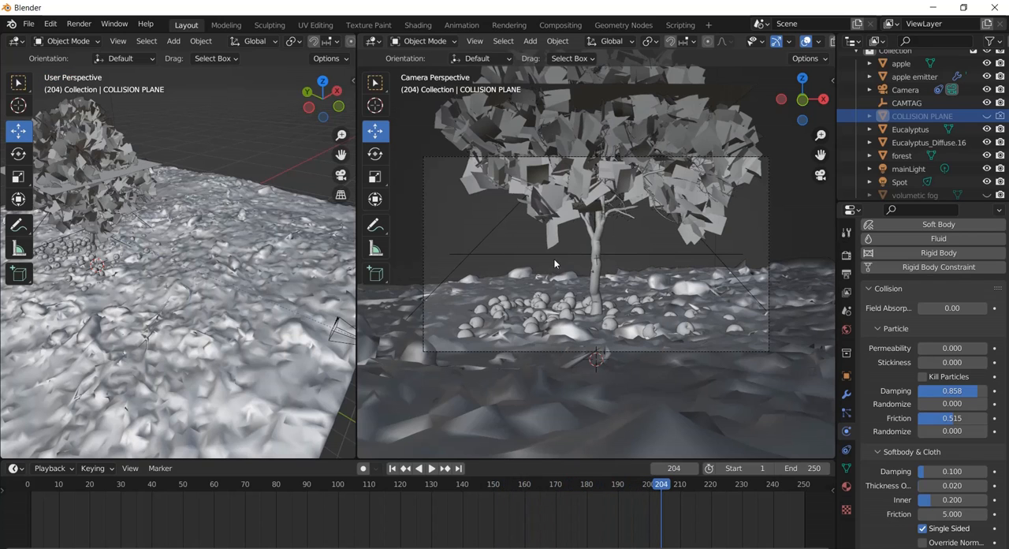
# Render a still image of frame 204 to check the fallen apples, and close the render window.
pyautogui.click(76, 27)
pyautogui.click(90, 41)
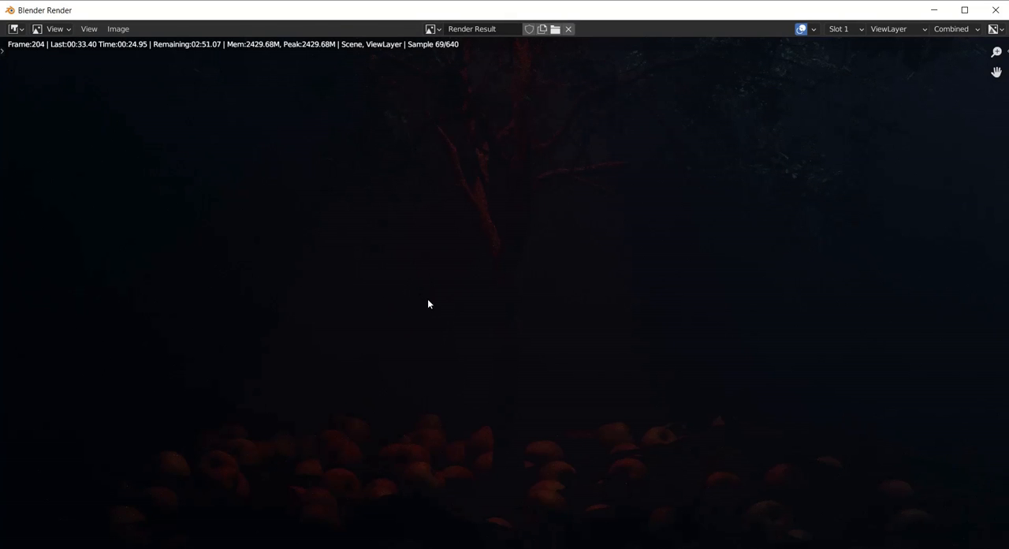
pyautogui.press('Escape')
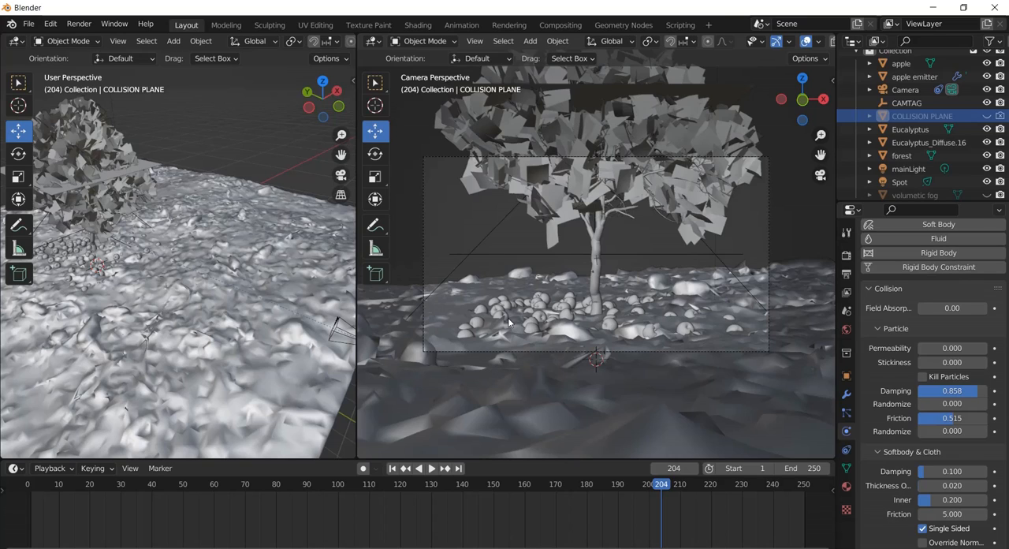
# Select mainLight and change its light color to a pale blue.
pyautogui.click(909, 169)
pyautogui.scroll(-5, 636, 203)
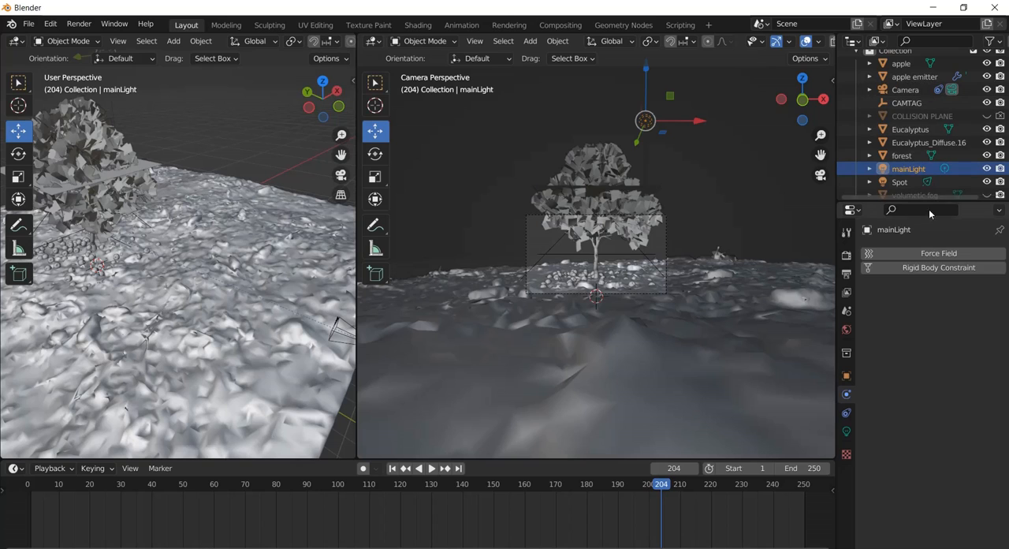
pyautogui.click(846, 431)
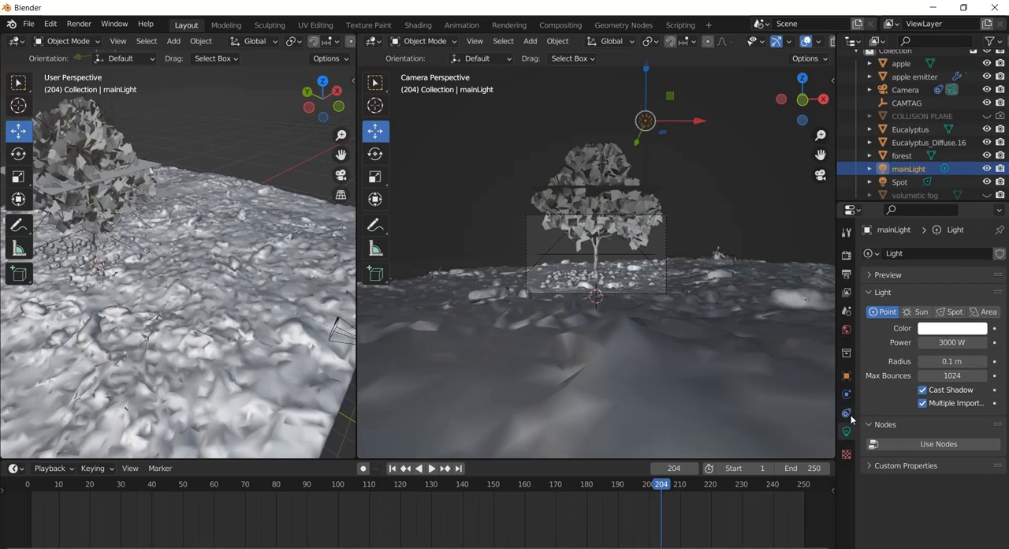
pyautogui.click(953, 328)
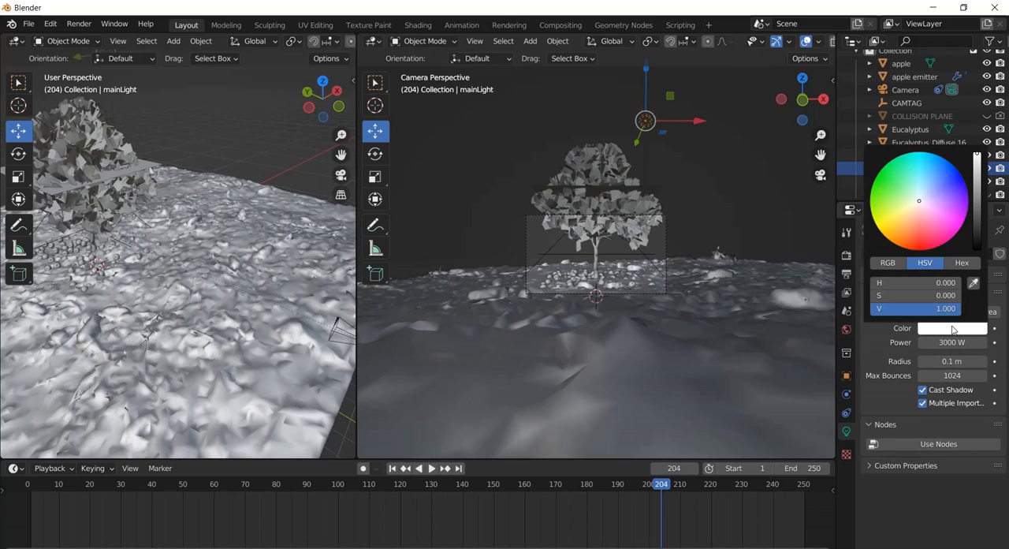
pyautogui.click(925, 182)
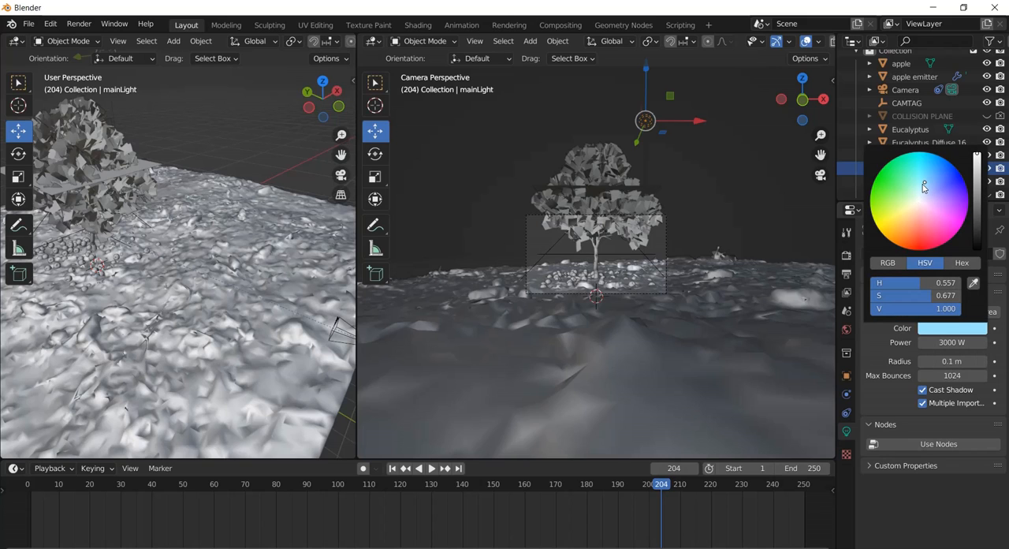
# Set mainLight's power to 4000 W.
pyautogui.click(938, 342)
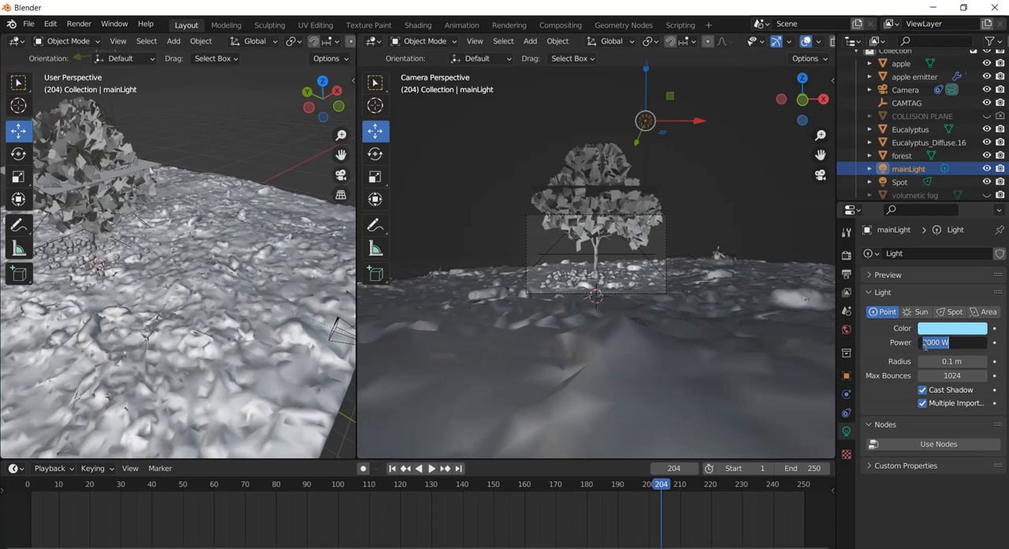
pyautogui.click(927, 342)
pyautogui.moveTo(926, 342); pyautogui.dragTo(912, 342)
pyautogui.write('4')
pyautogui.press('Return')
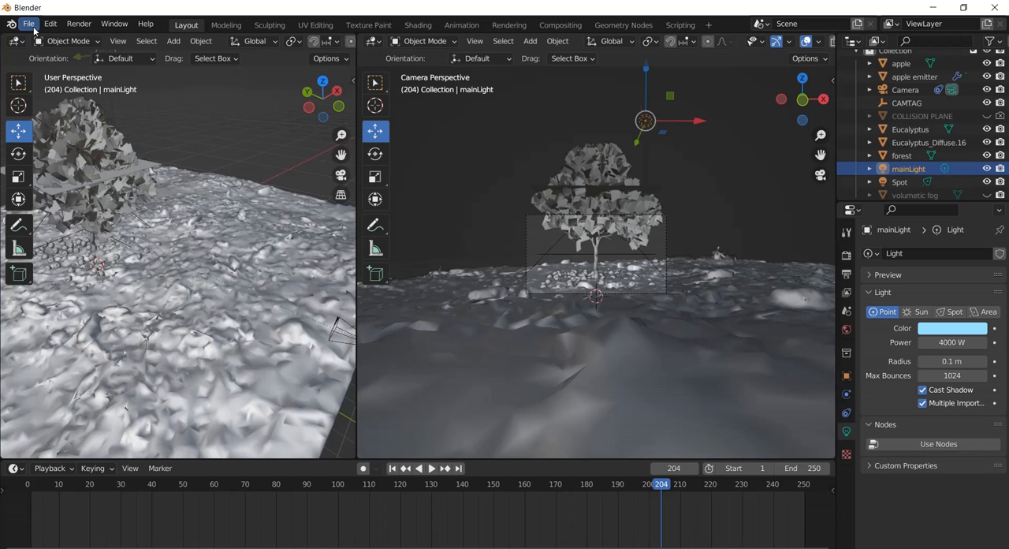
# Render the frame again to check the pale blue, stronger mainLight, and close the render window.
pyautogui.click(79, 23)
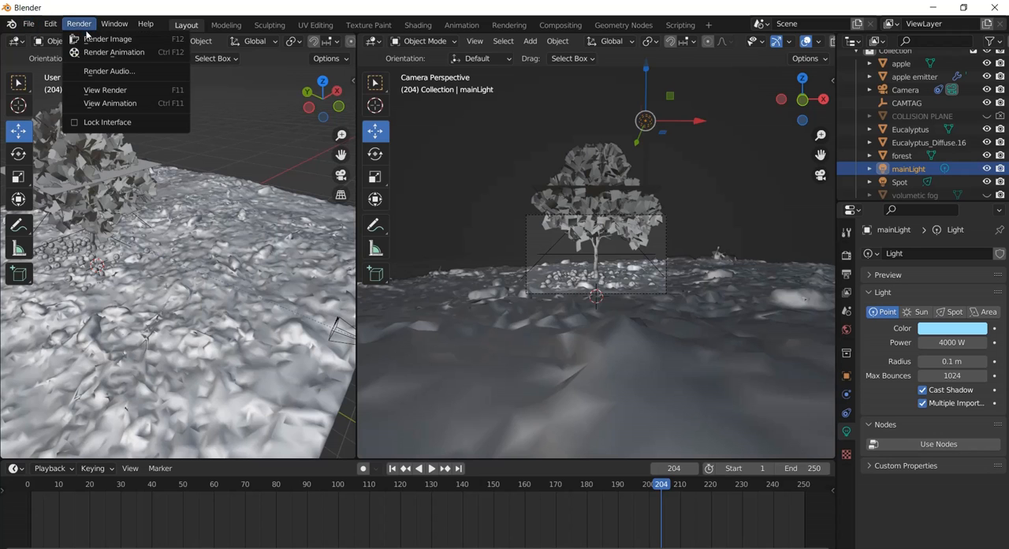
pyautogui.click(96, 39)
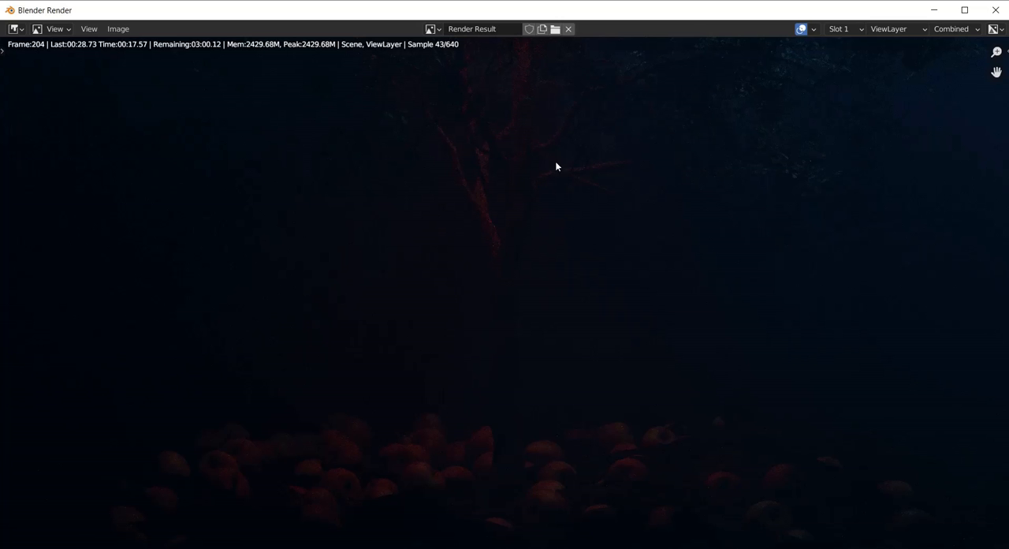
pyautogui.click(995, 10)
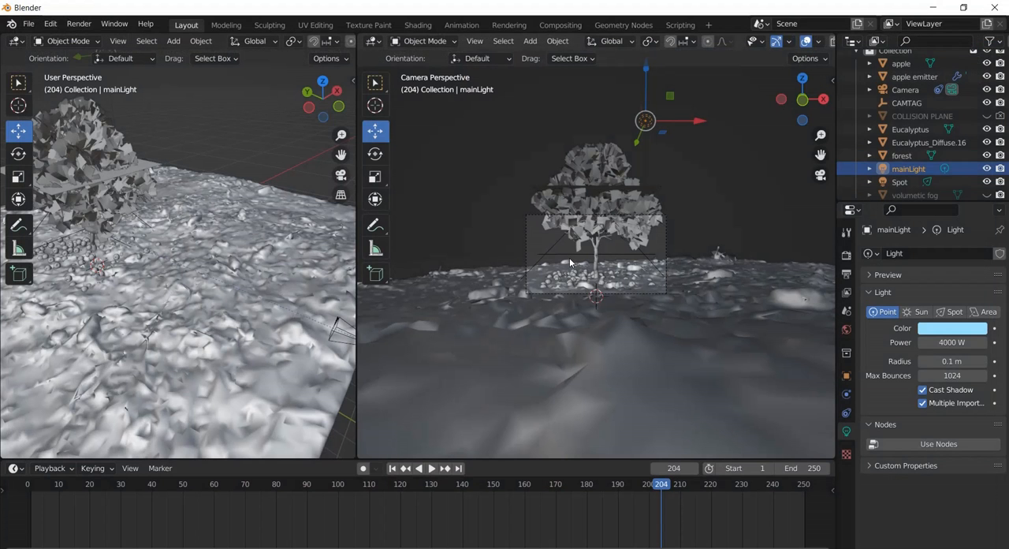
# Select the camera, move it farther back from the tree along Y, and raise it slightly along Z.
pyautogui.click(331, 337)
pyautogui.scroll(-3, 251, 286)
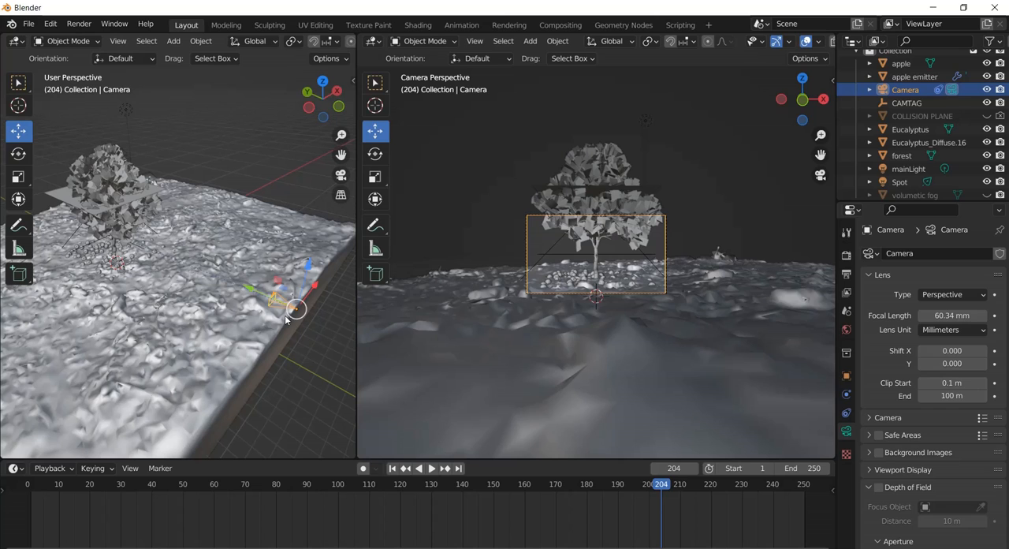
pyautogui.moveTo(240, 285); pyautogui.dragTo(299, 340)
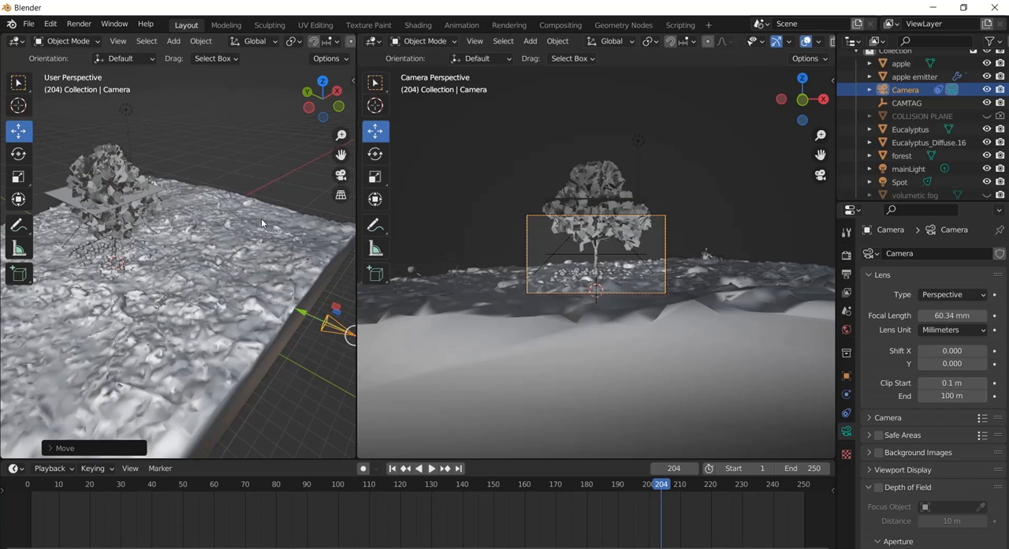
pyautogui.moveTo(321, 336)
pyautogui.mouseDown()
pyautogui.moveTo(333, 324)
pyautogui.moveTo(332, 334)
pyautogui.mouseUp()
pyautogui.scroll(-2, 244, 271)
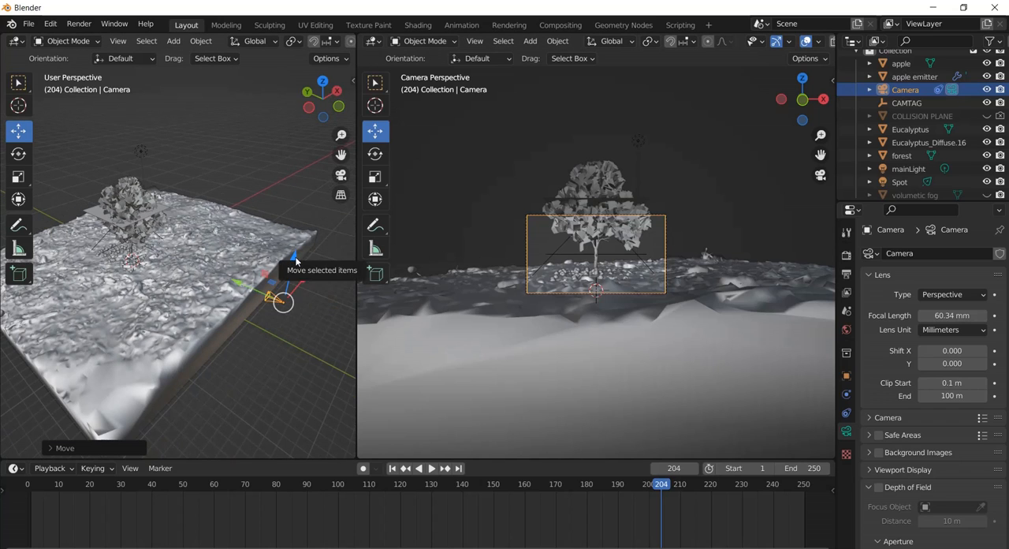
pyautogui.moveTo(296, 260)
pyautogui.mouseDown()
pyautogui.moveTo(274, 292)
pyautogui.moveTo(289, 264)
pyautogui.mouseUp()
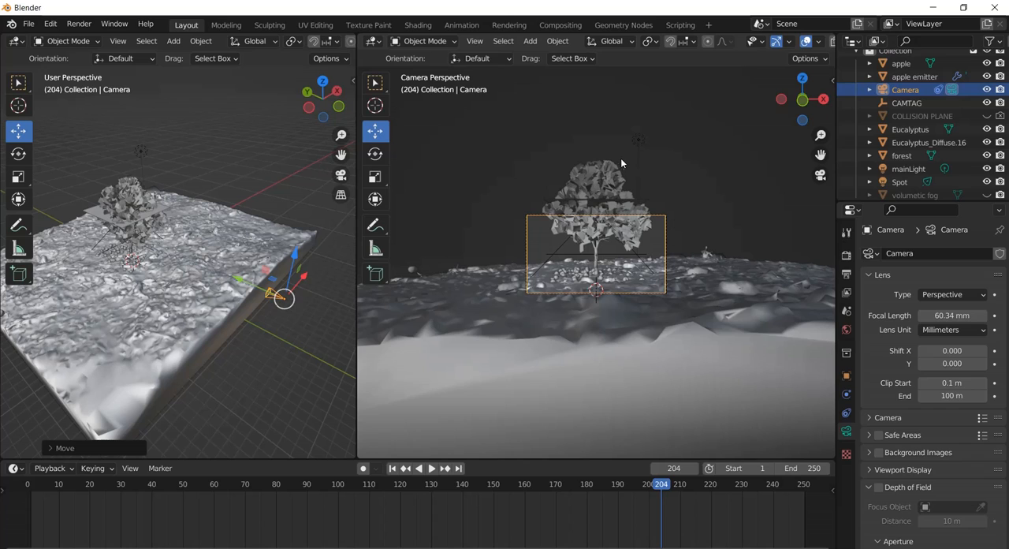
# Add a Track To constraint targeting CAMTAG to mainLight and move the light farther from the tree along positive X.
pyautogui.click(638, 140)
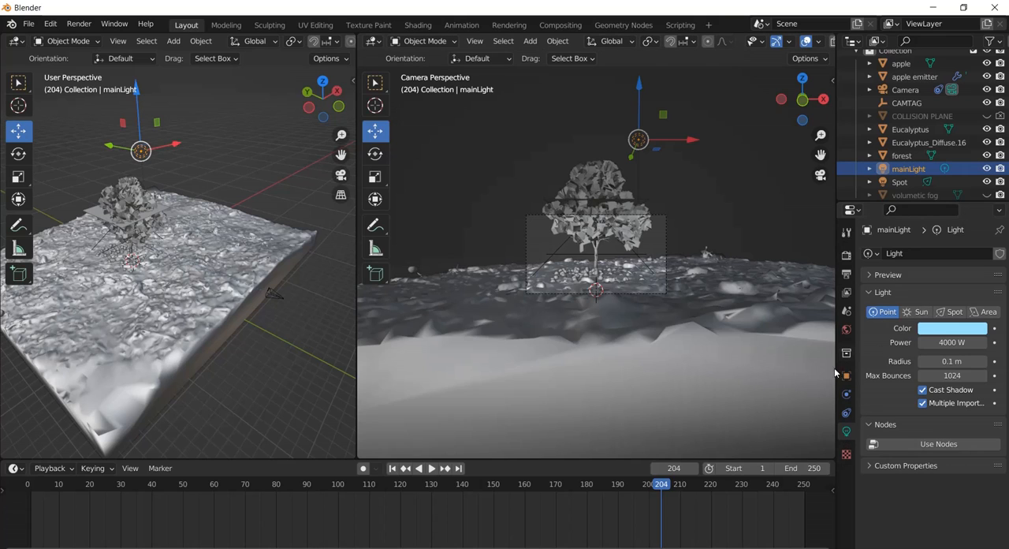
pyautogui.click(846, 413)
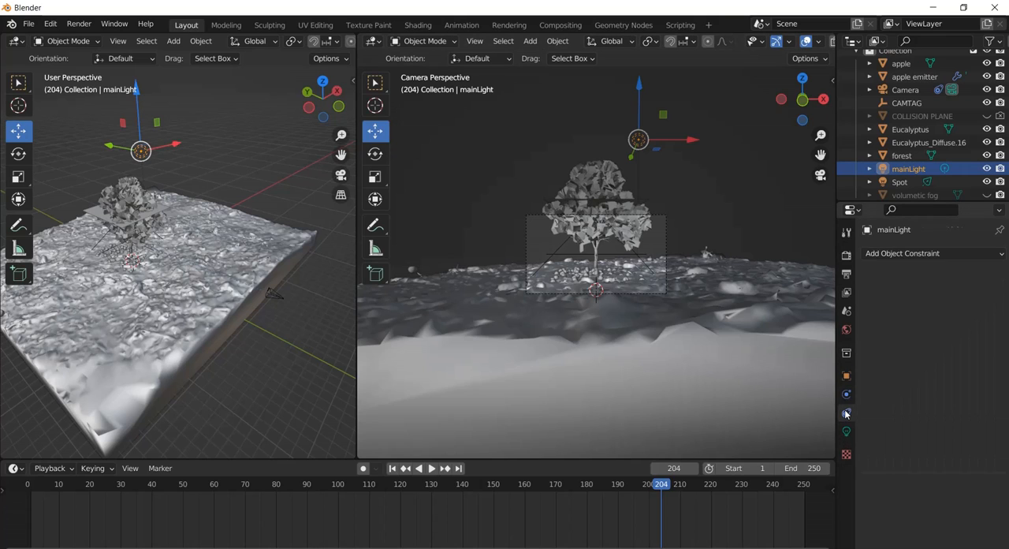
pyautogui.click(916, 251)
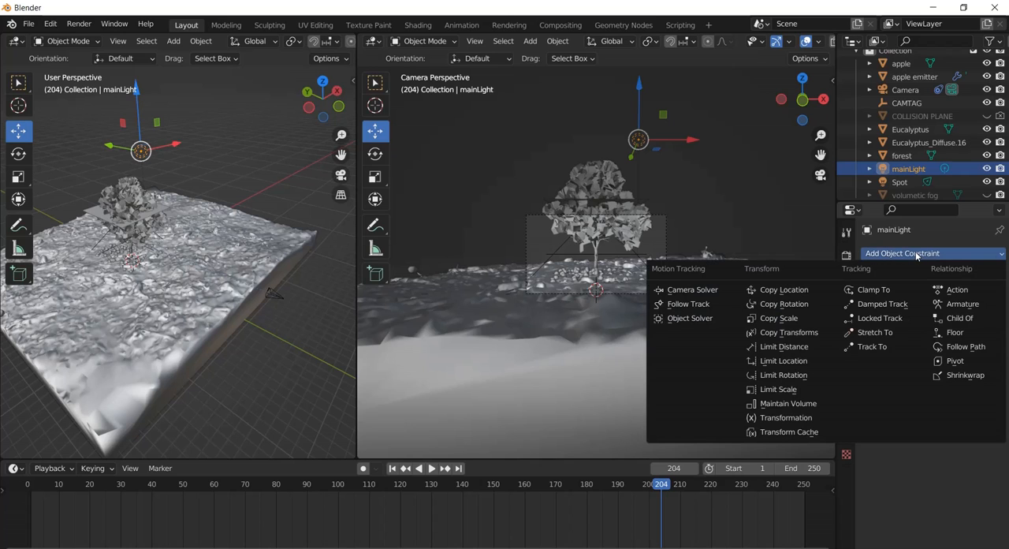
pyautogui.click(875, 347)
pyautogui.click(945, 296)
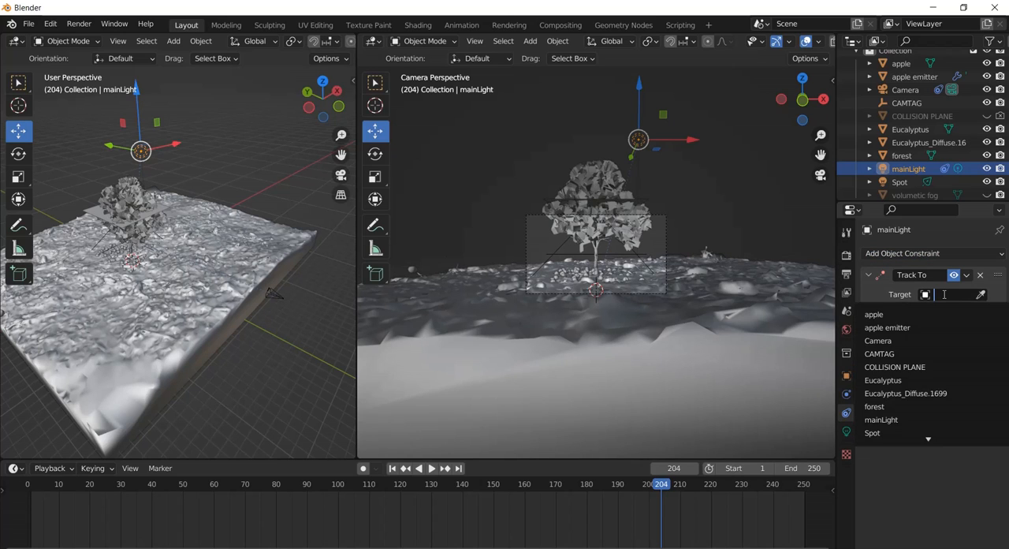
pyautogui.click(930, 353)
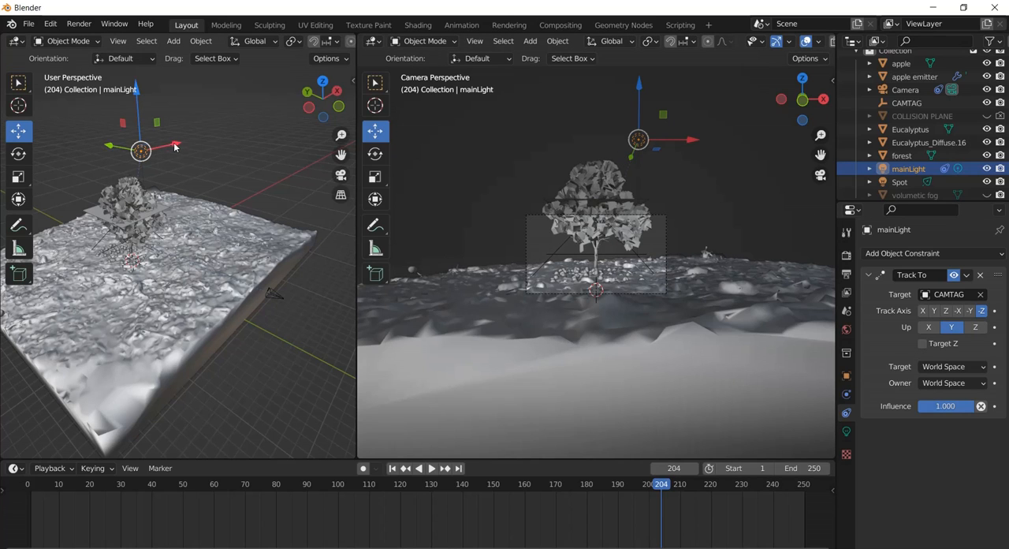
pyautogui.moveTo(176, 148); pyautogui.dragTo(211, 142)
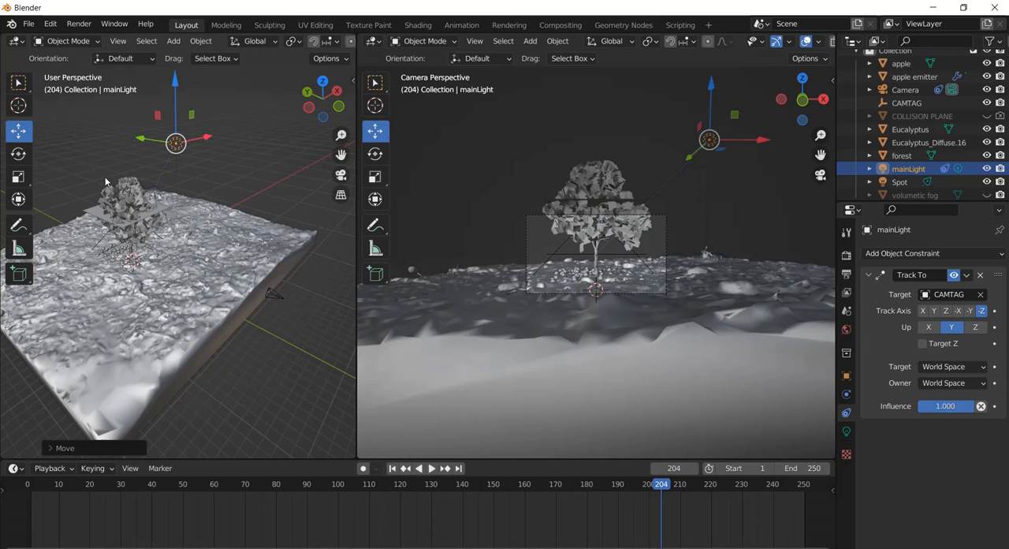
# Add an area light to the scene and give it a Track To constraint targeting CAMTAG.
pyautogui.moveTo(238, 189); pyautogui.dragTo(257, 171, button='middle')
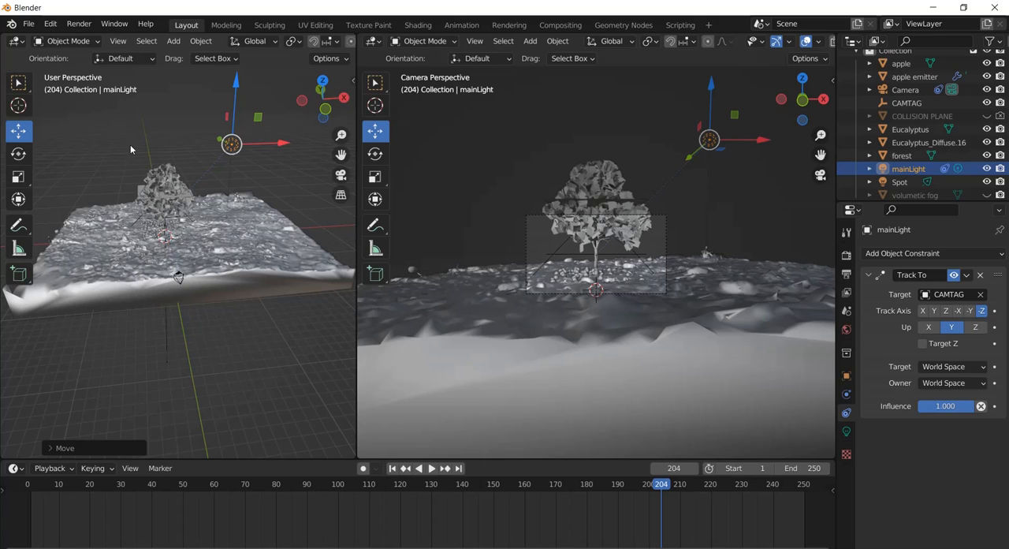
pyautogui.click(172, 42)
pyautogui.moveTo(214, 58)
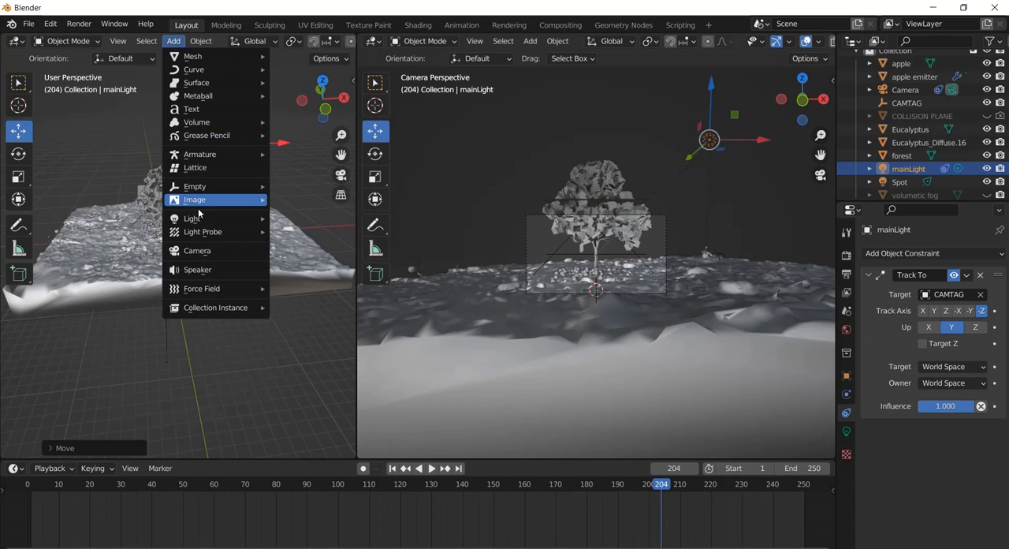
pyautogui.moveTo(202, 218)
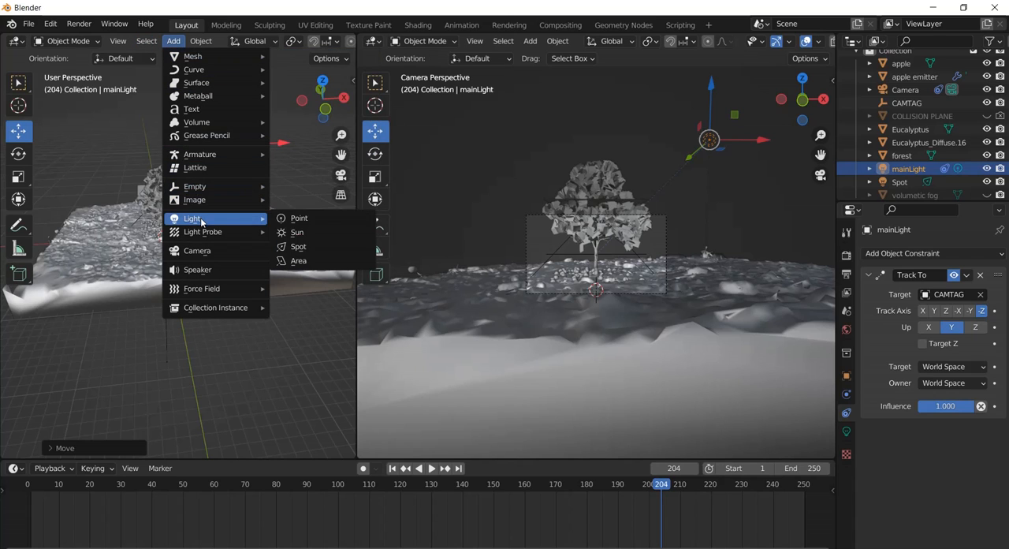
pyautogui.click(313, 262)
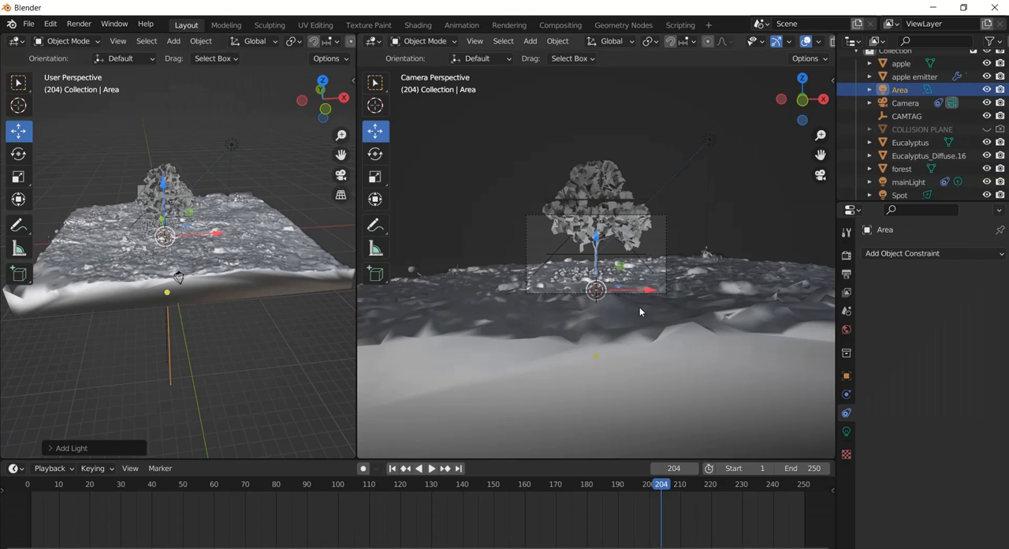
pyautogui.click(925, 253)
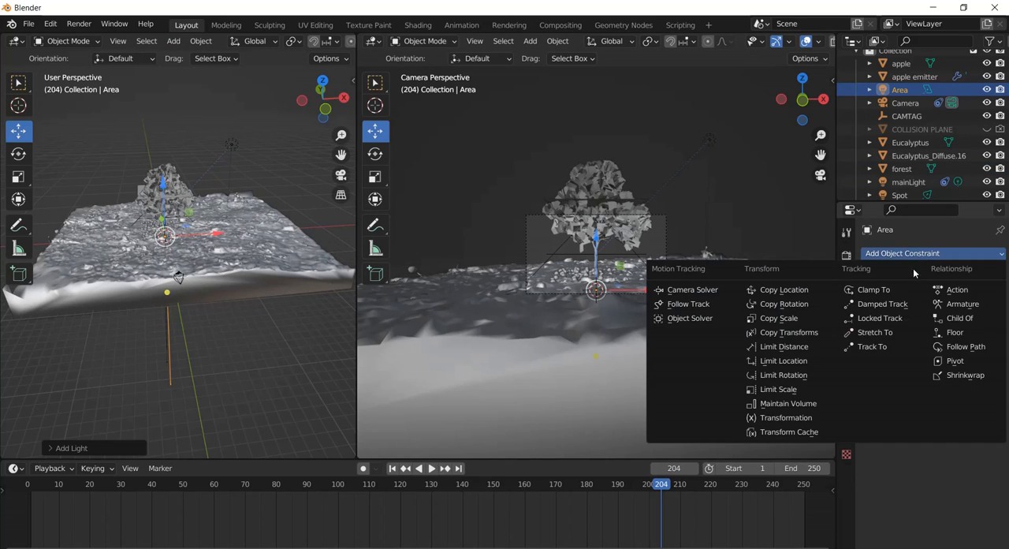
pyautogui.click(892, 351)
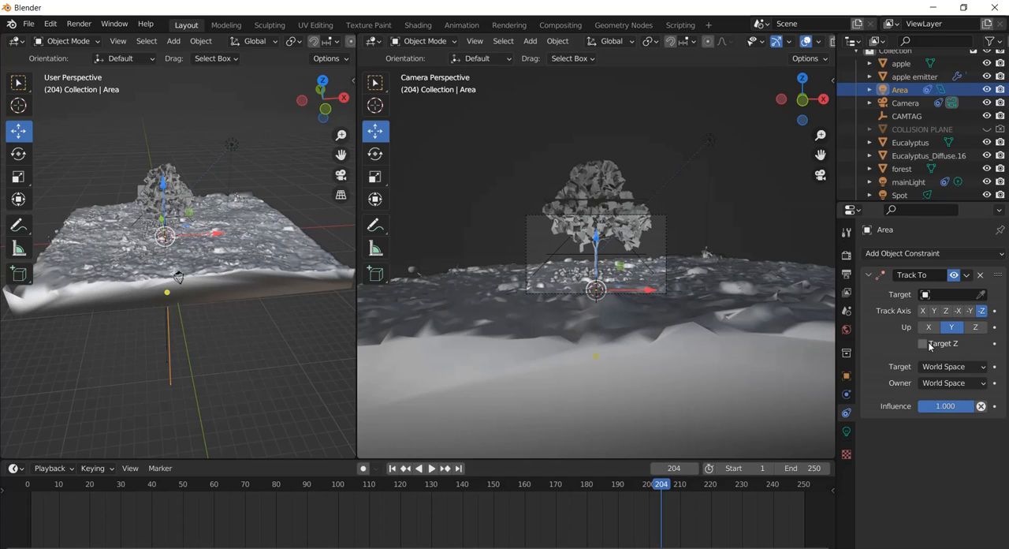
pyautogui.click(946, 294)
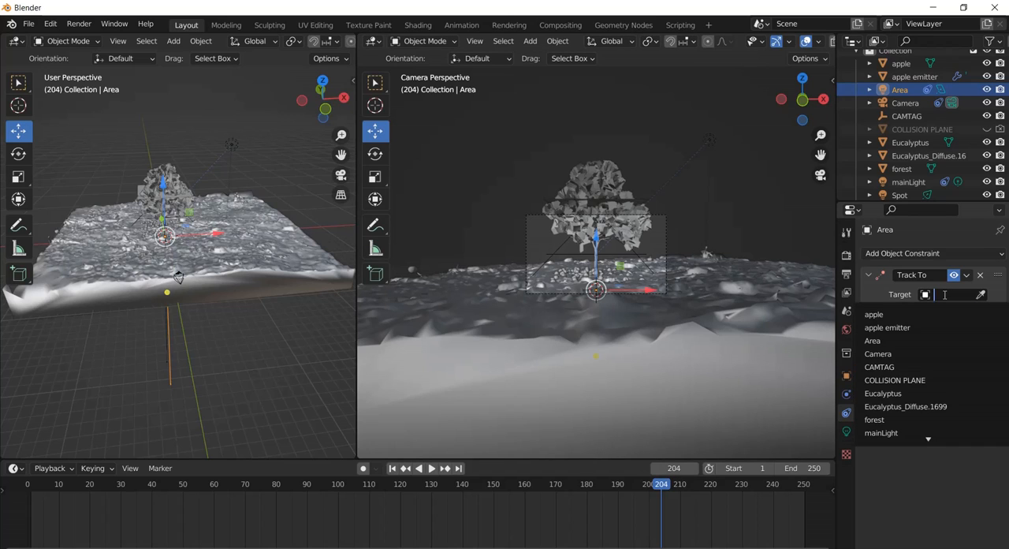
pyautogui.click(907, 367)
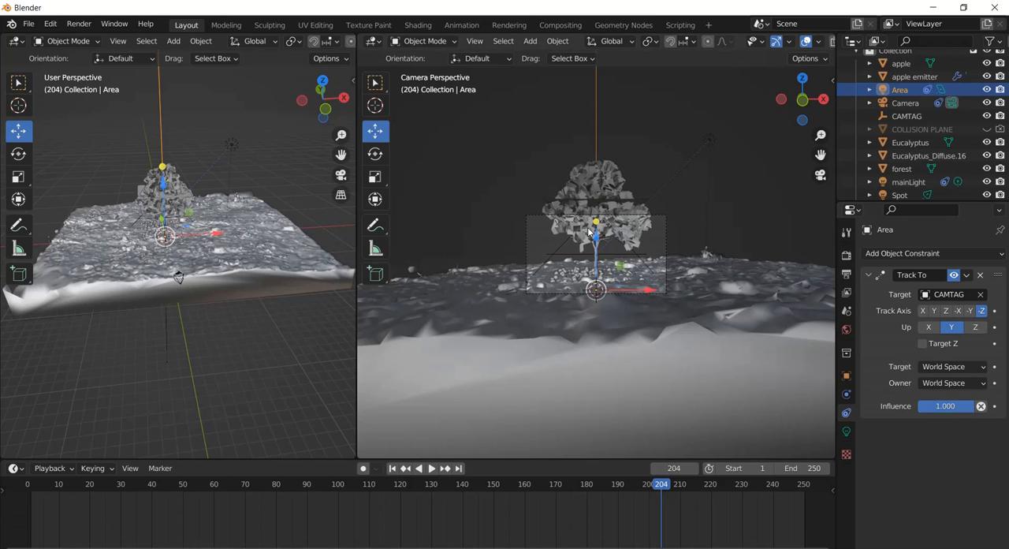
# Raise the area light above the tree and move it along negative X to the side opposite mainLight.
pyautogui.moveTo(596, 223); pyautogui.dragTo(597, 75)
pyautogui.moveTo(643, 145); pyautogui.dragTo(539, 147)
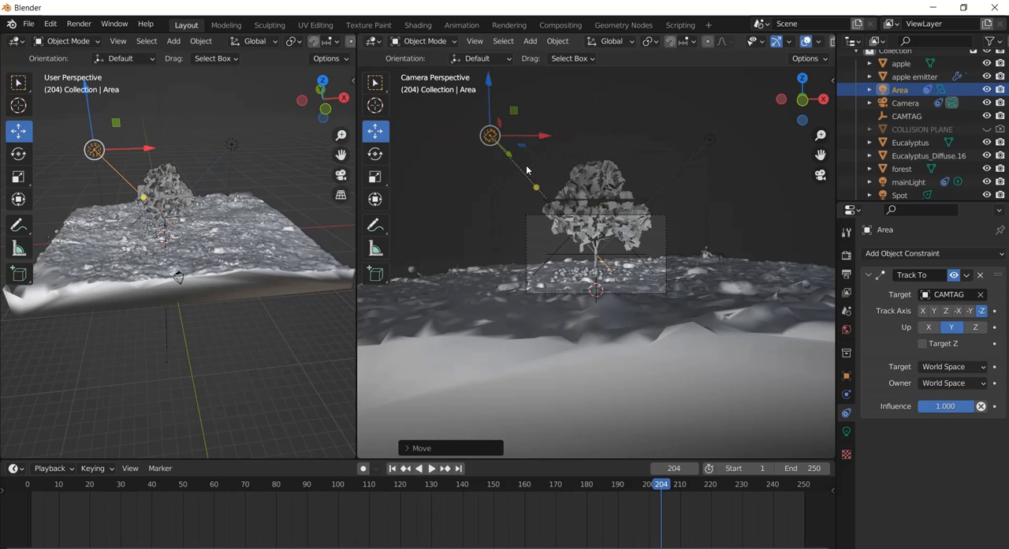
# Scale up the area light, raise it along Z, and move it along positive X toward the tree.
pyautogui.press('s')
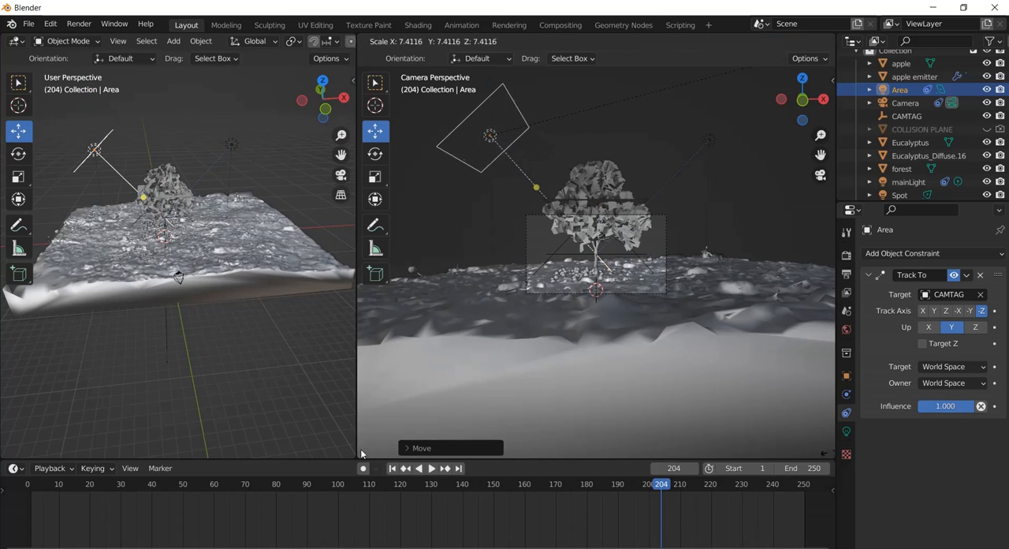
pyautogui.click(493, 357)
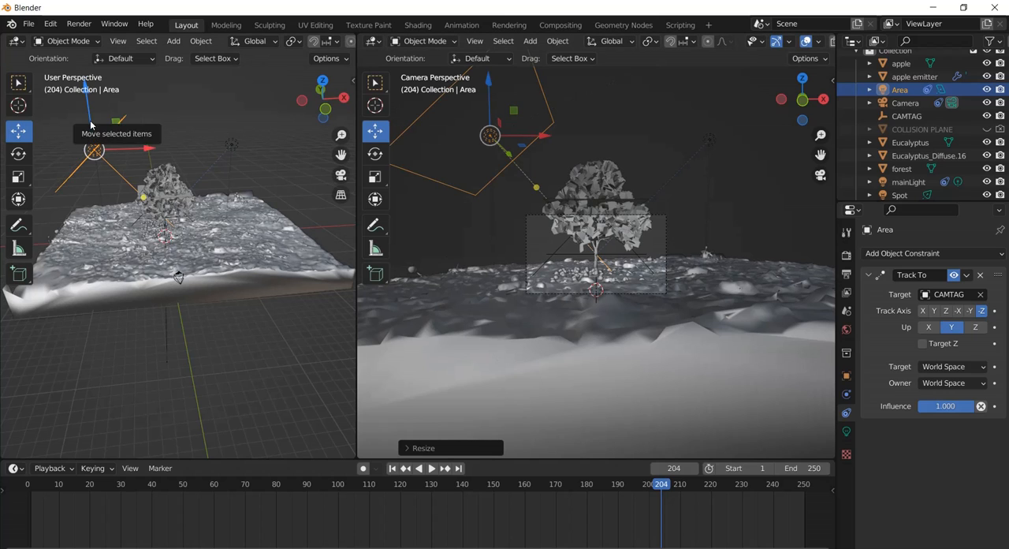
pyautogui.moveTo(91, 120); pyautogui.dragTo(90, 108)
pyautogui.moveTo(143, 144); pyautogui.dragTo(167, 144)
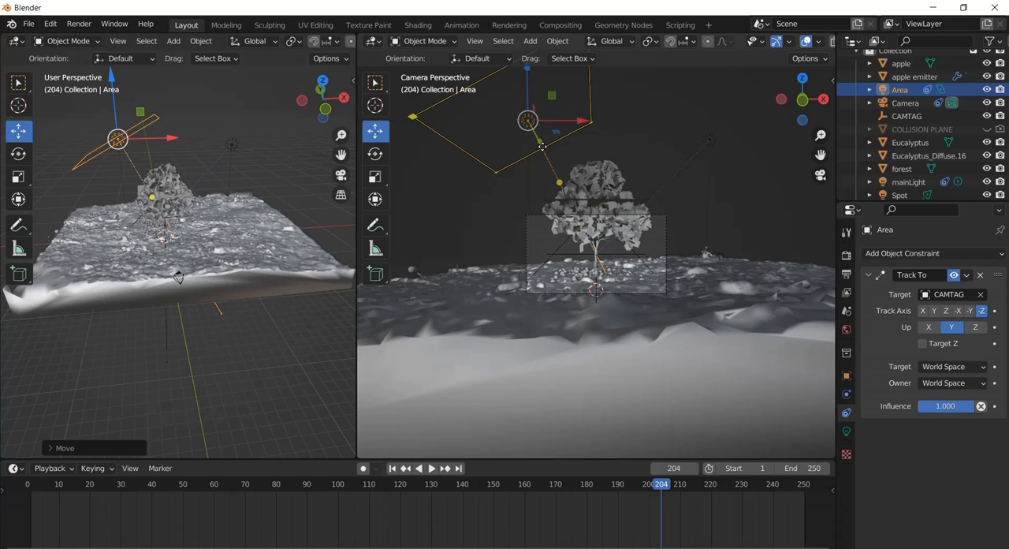
# Move the area light along positive Y, farther from the camera.
pyautogui.moveTo(542, 146); pyautogui.dragTo(585, 153)
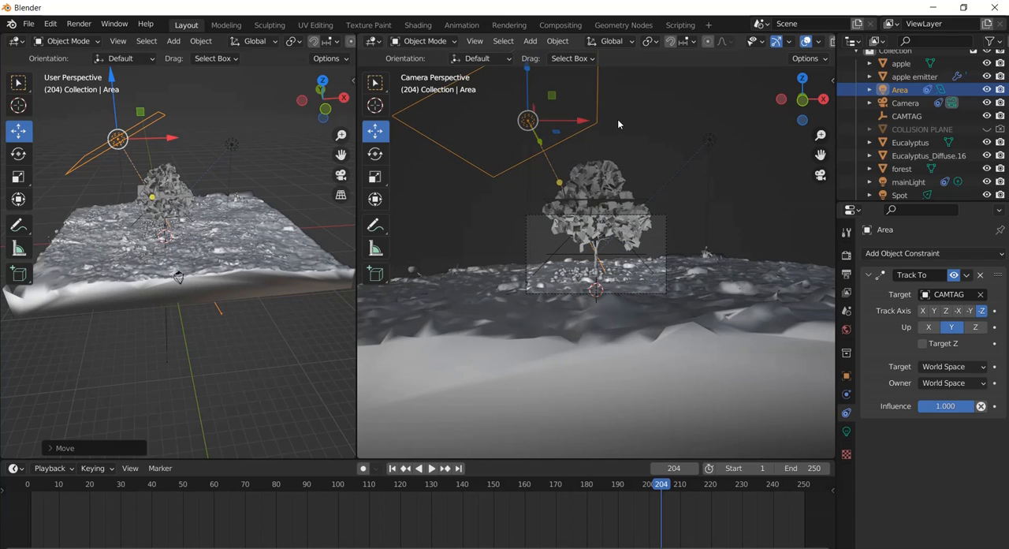
pyautogui.moveTo(221, 159); pyautogui.dragTo(190, 162, button='middle')
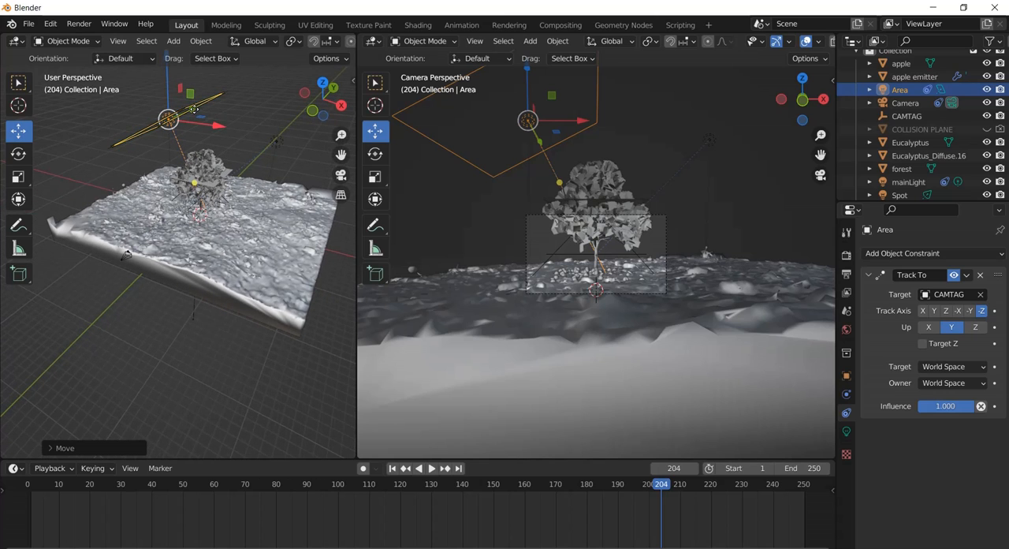
pyautogui.moveTo(194, 109); pyautogui.dragTo(207, 118, button='middle')
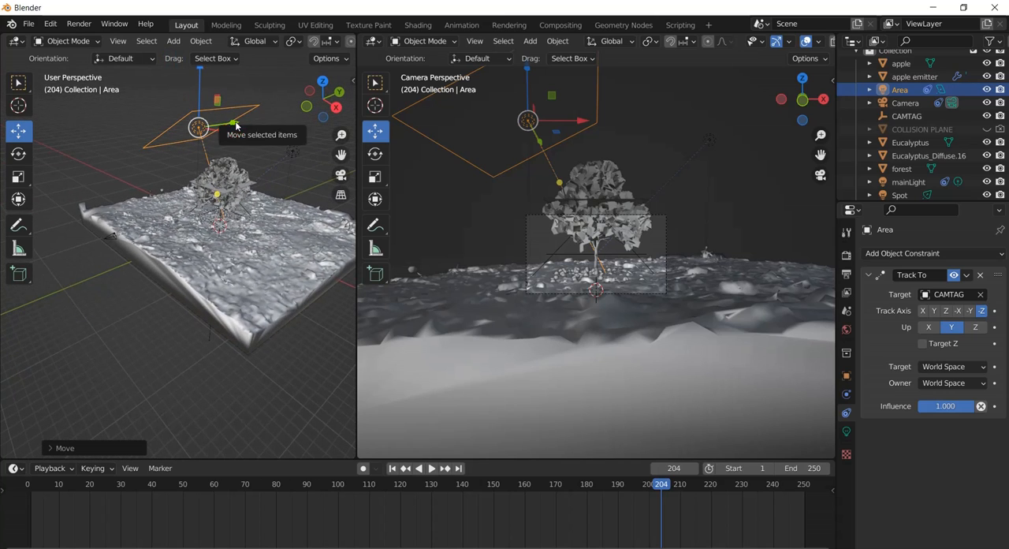
pyautogui.moveTo(236, 125); pyautogui.dragTo(256, 132)
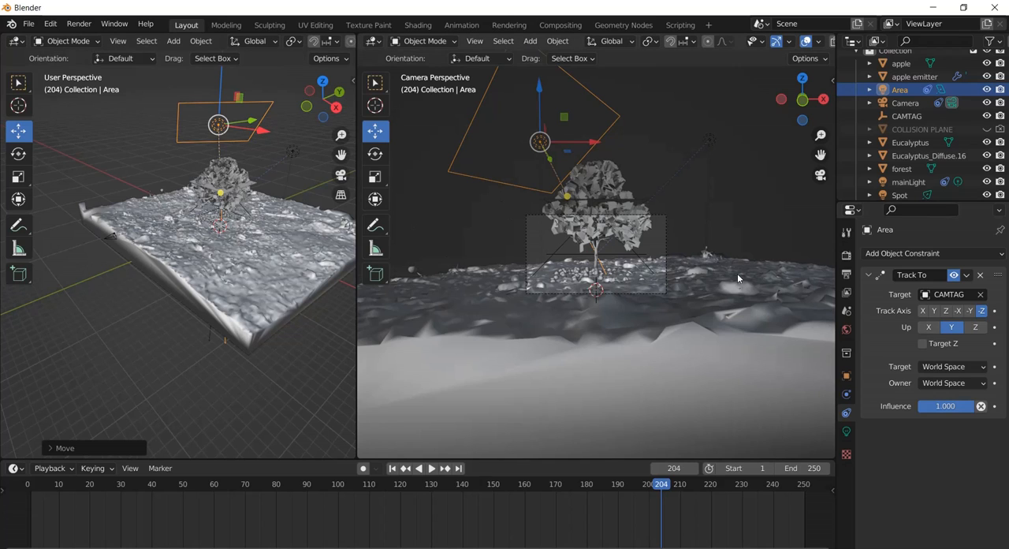
# Set the area light's power to 96.8 W and show the camera view in rendered shading.
pyautogui.click(847, 432)
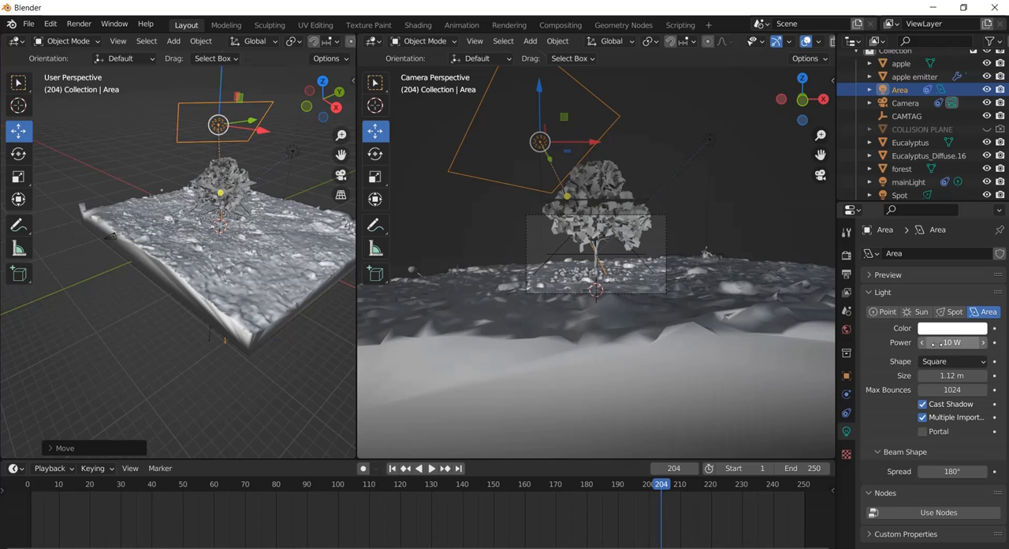
pyautogui.moveTo(995, 342); pyautogui.dragTo(279, 344)
pyautogui.moveTo(373, 339); pyautogui.dragTo(467, 339)
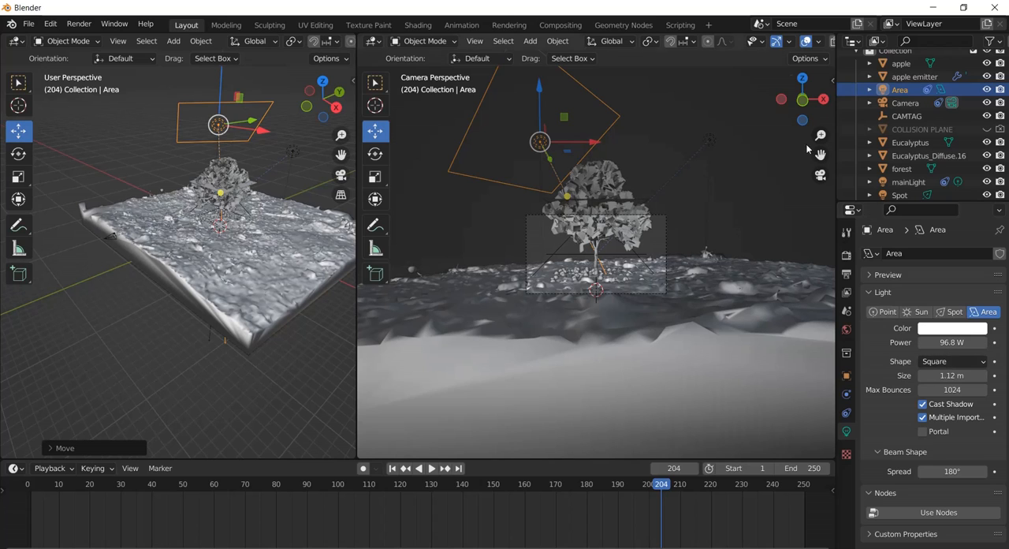
pyautogui.moveTo(784, 46); pyautogui.dragTo(668, 56, button='middle')
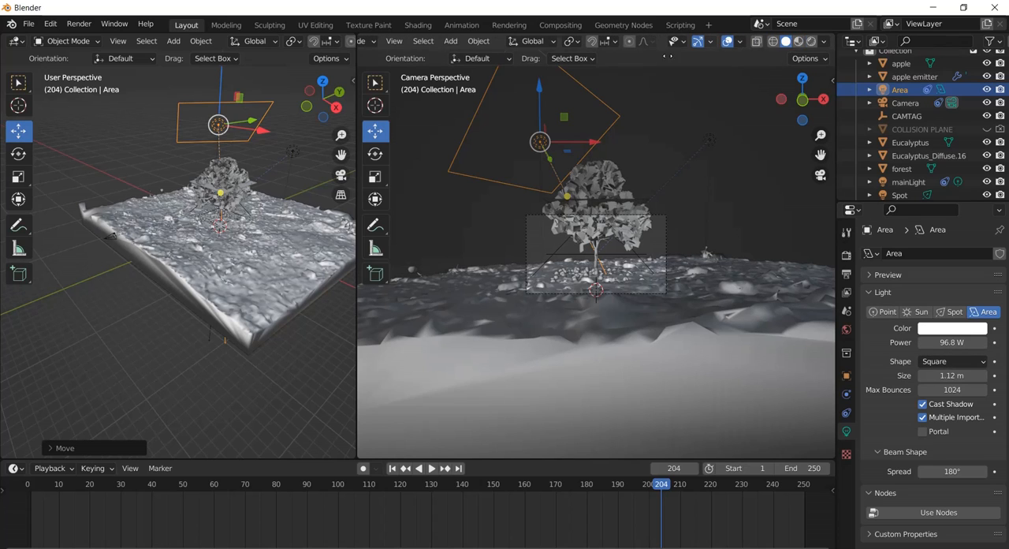
pyautogui.click(810, 41)
pyautogui.scroll(5, 599, 209)
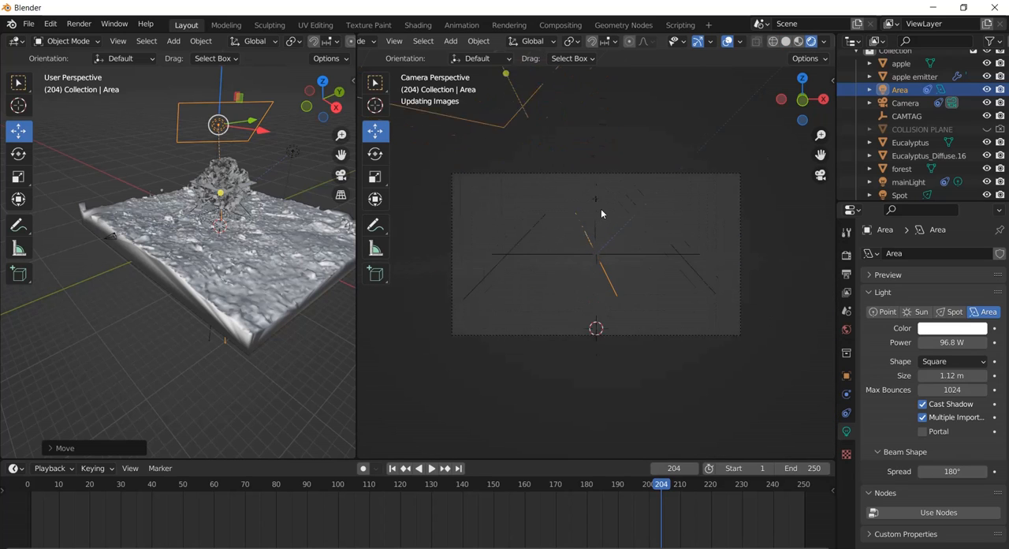
pyautogui.scroll(3, 601, 208)
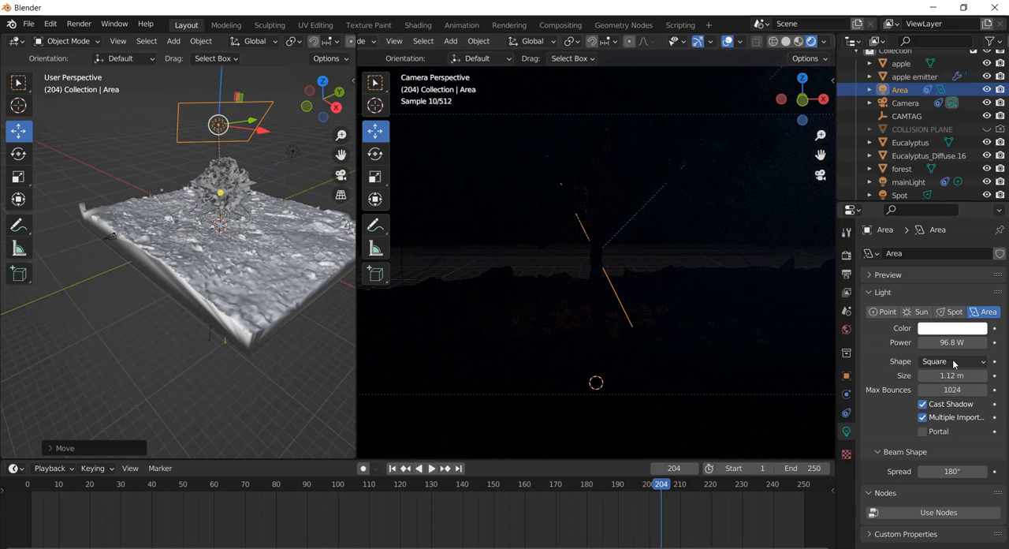
# Raise the area light's power to 1379.3 W.
pyautogui.moveTo(946, 342); pyautogui.dragTo(847, 314)
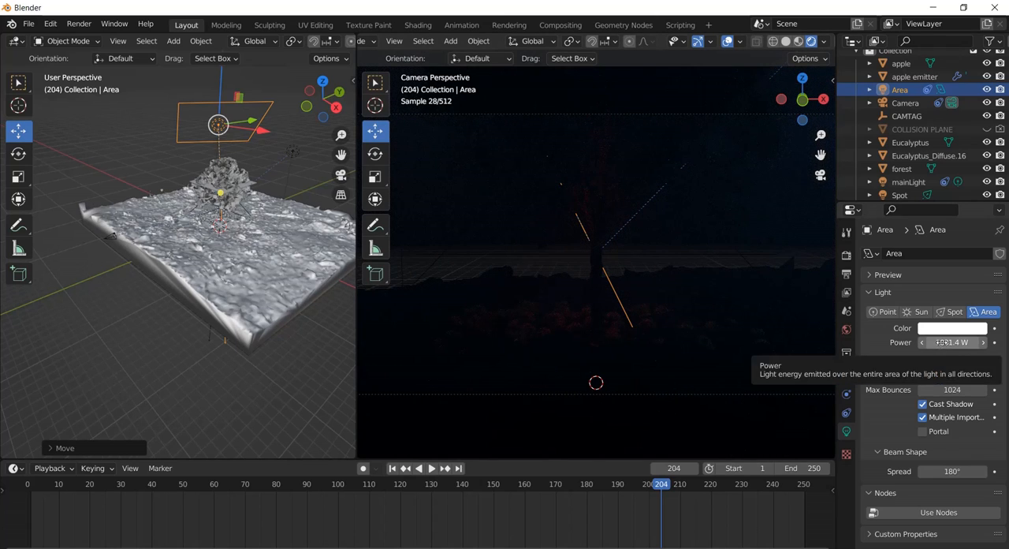
pyautogui.moveTo(942, 343)
pyautogui.mouseDown()
pyautogui.moveTo(41, 342)
pyautogui.moveTo(697, 342)
pyautogui.moveTo(725, 375)
pyautogui.moveTo(516, 353)
pyautogui.moveTo(931, 342)
pyautogui.mouseUp()
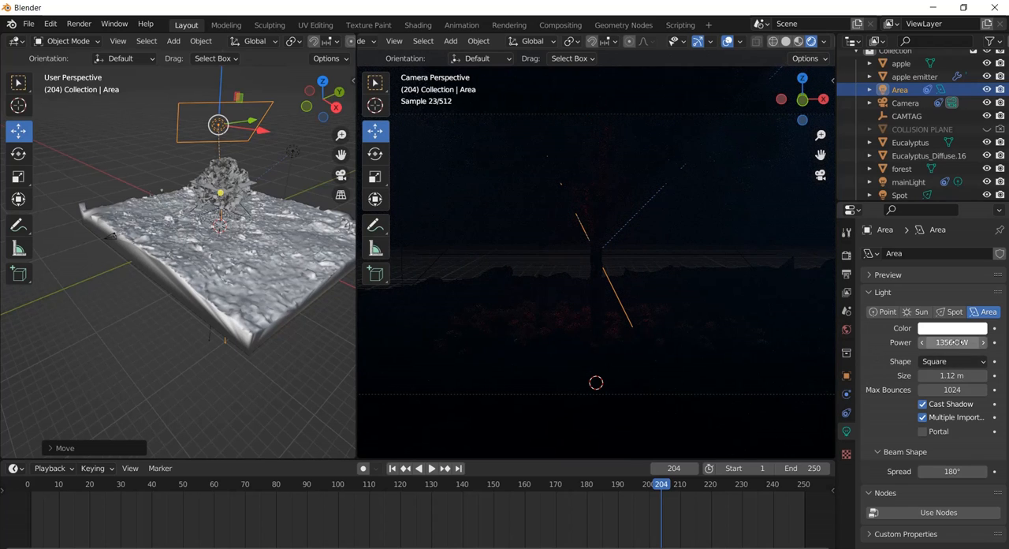
pyautogui.moveTo(956, 342); pyautogui.dragTo(52, 347)
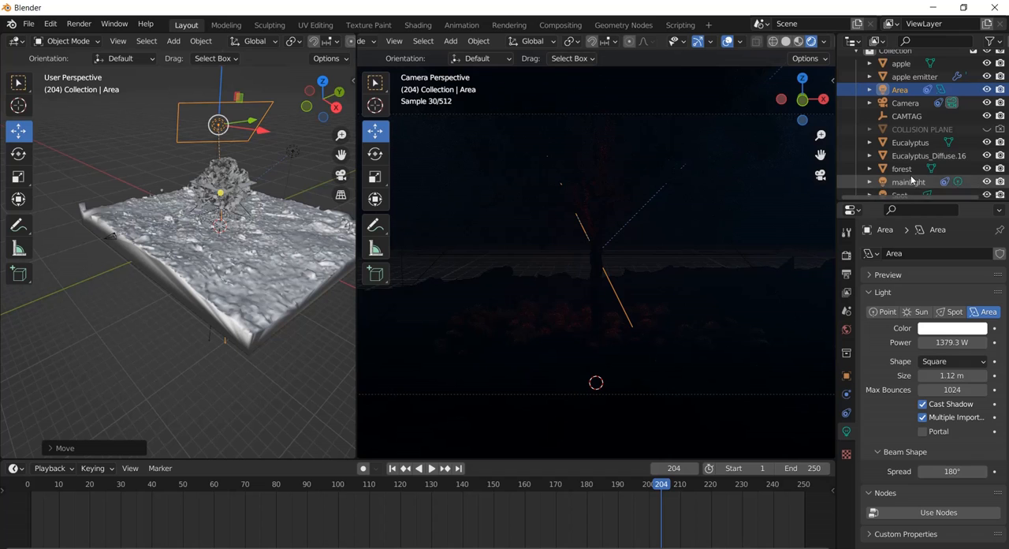
# Change the area light's color to a pale light blue.
pyautogui.scroll(-1, 912, 180)
pyautogui.click(947, 328)
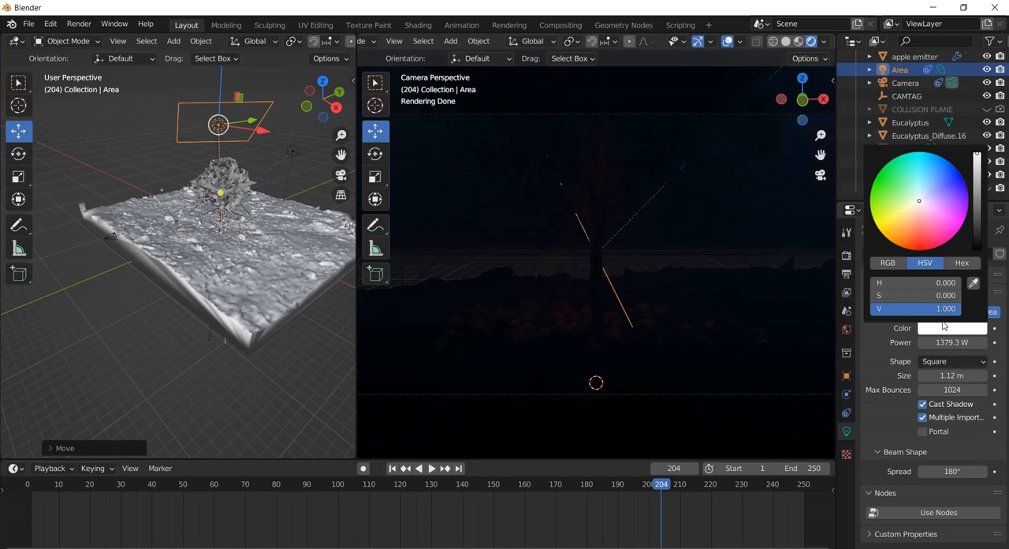
pyautogui.click(928, 175)
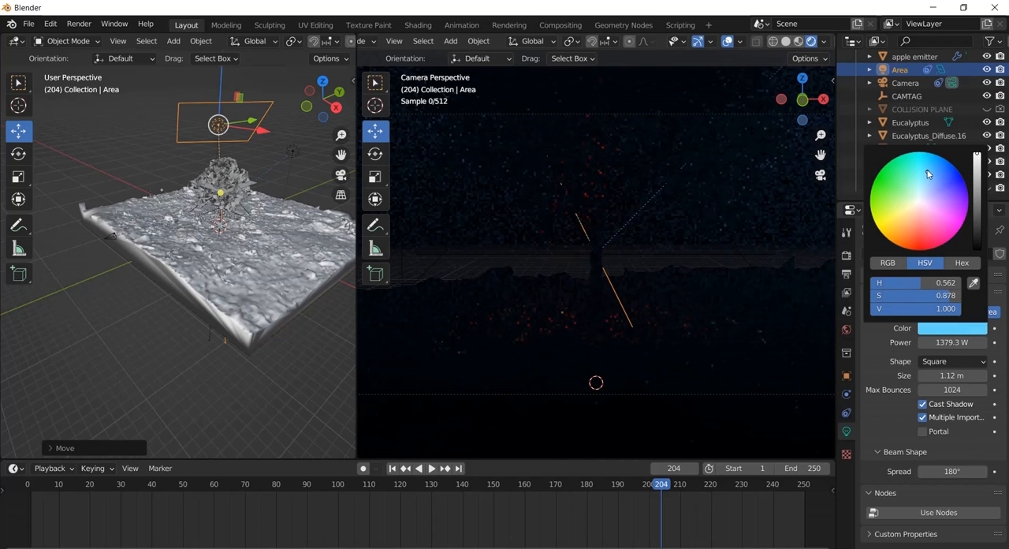
pyautogui.click(923, 186)
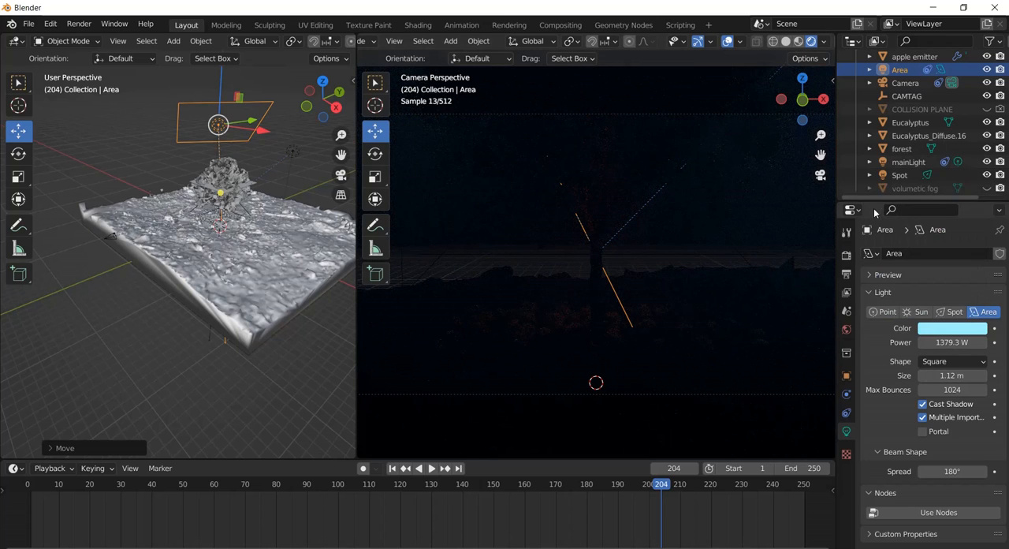
# Set the power of mainLight to 7000 W.
pyautogui.click(906, 162)
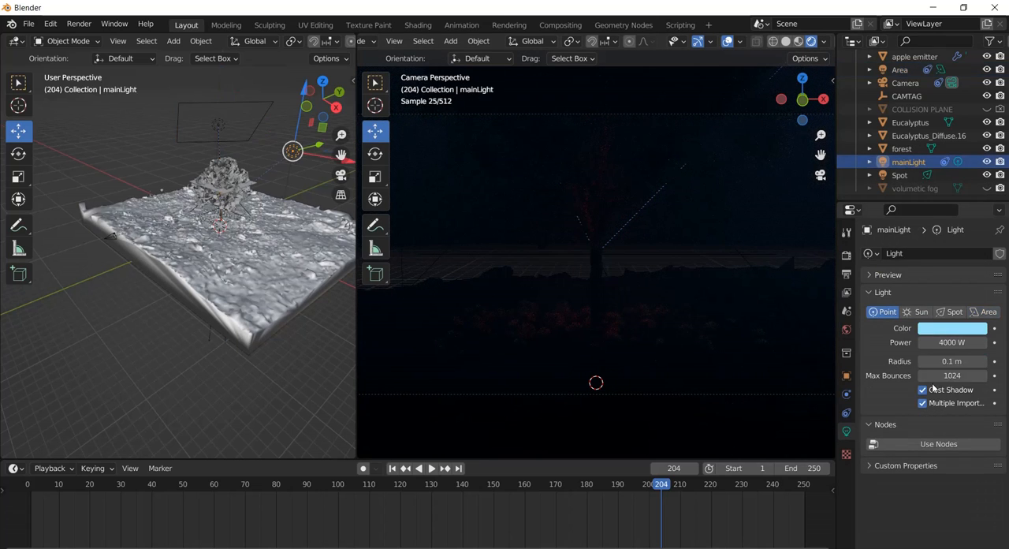
pyautogui.click(938, 342)
pyautogui.click(925, 344)
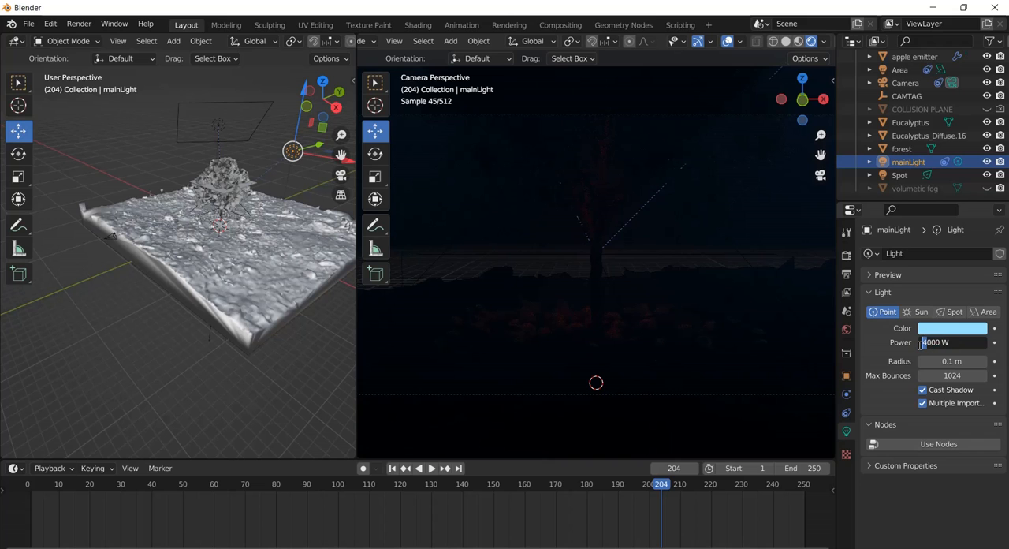
pyautogui.press('Delete')
pyautogui.write('7')
pyautogui.press('Return')
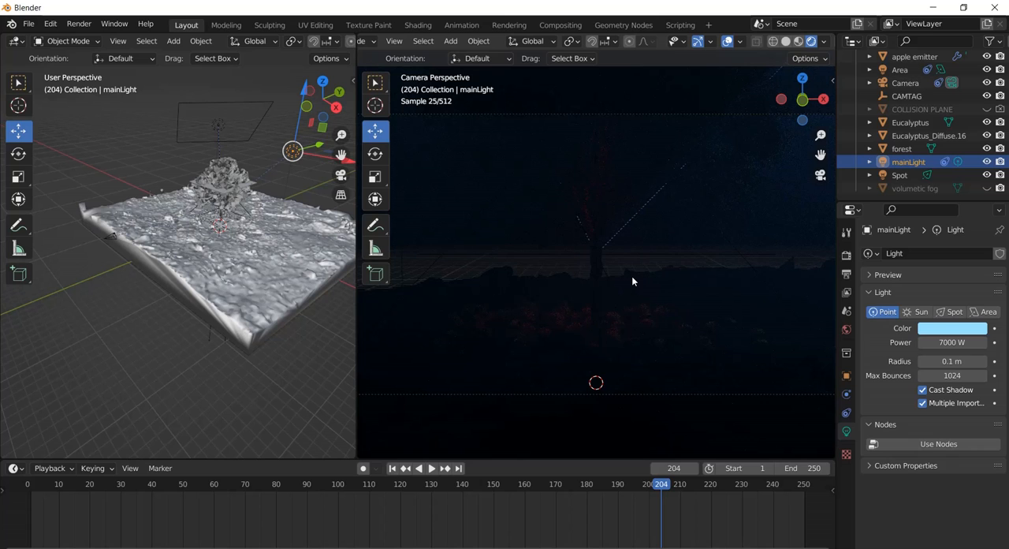
# Select the apple emitter and review its particle emission, render and viewport display settings.
pyautogui.scroll(-2, 622, 255)
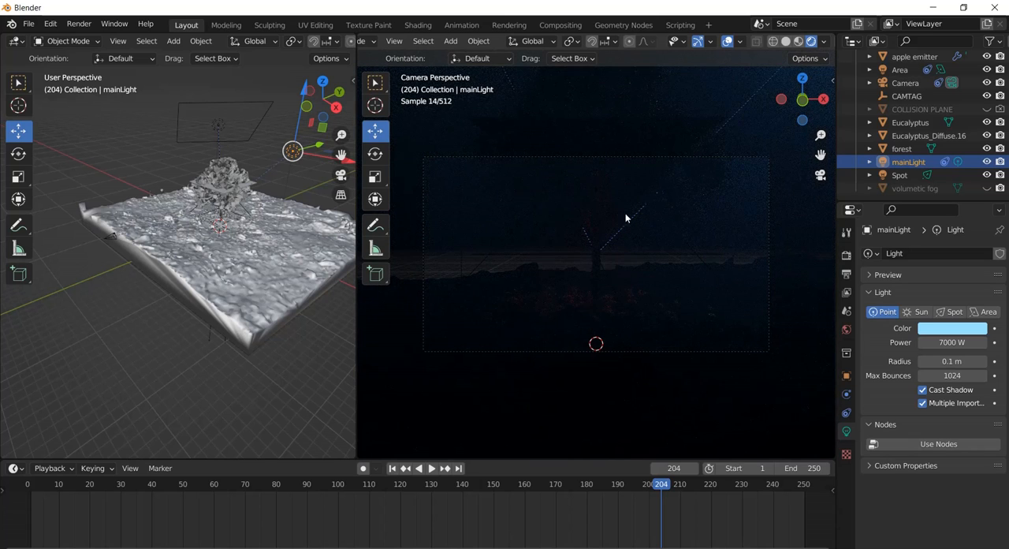
pyautogui.click(703, 124)
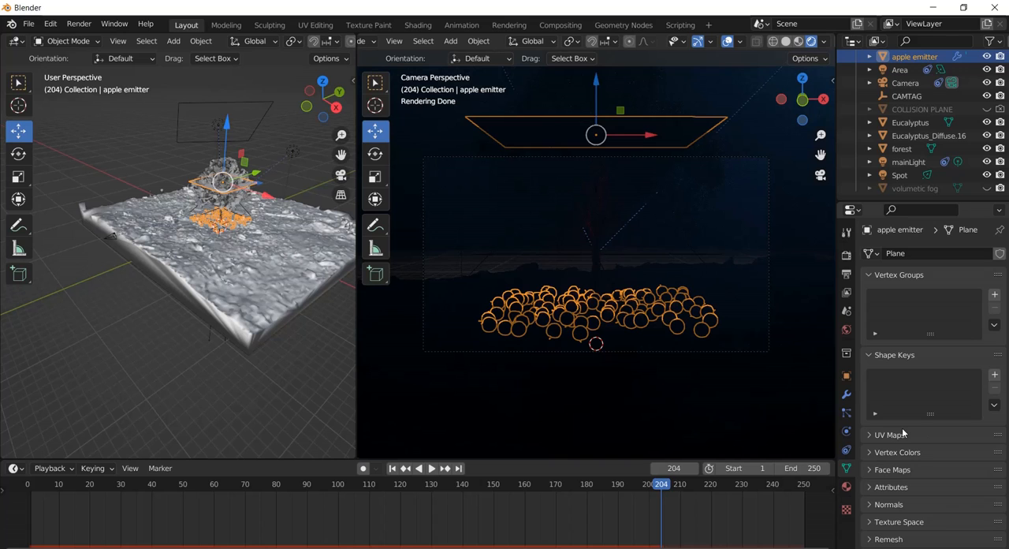
pyautogui.click(846, 431)
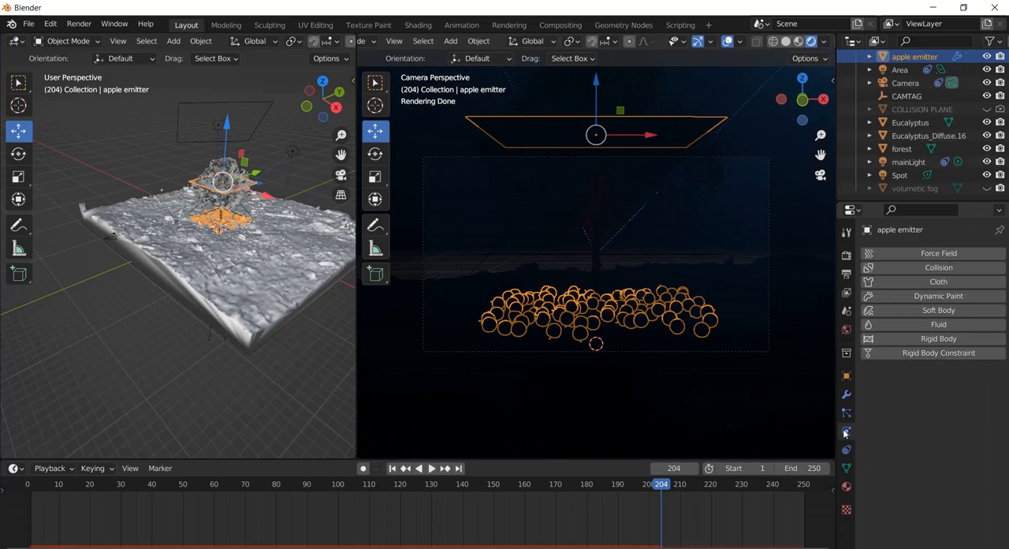
pyautogui.click(846, 413)
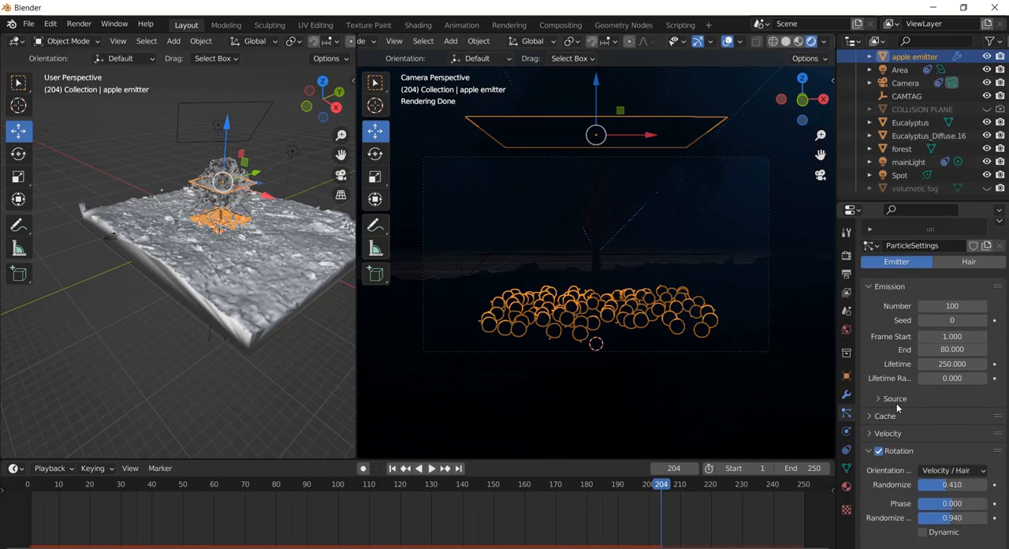
pyautogui.scroll(-3, 897, 407)
pyautogui.scroll(-4, 897, 407)
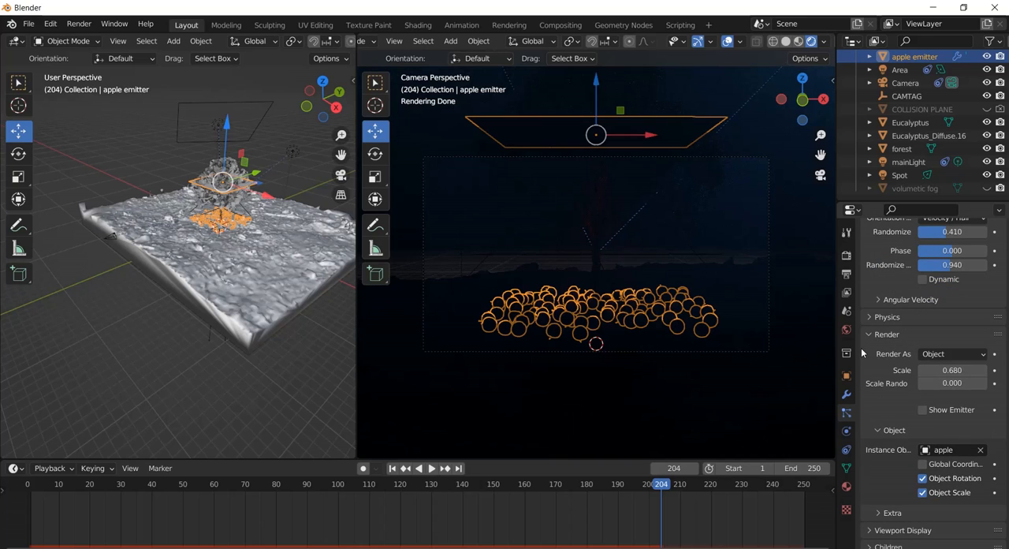
pyautogui.scroll(-3, 863, 353)
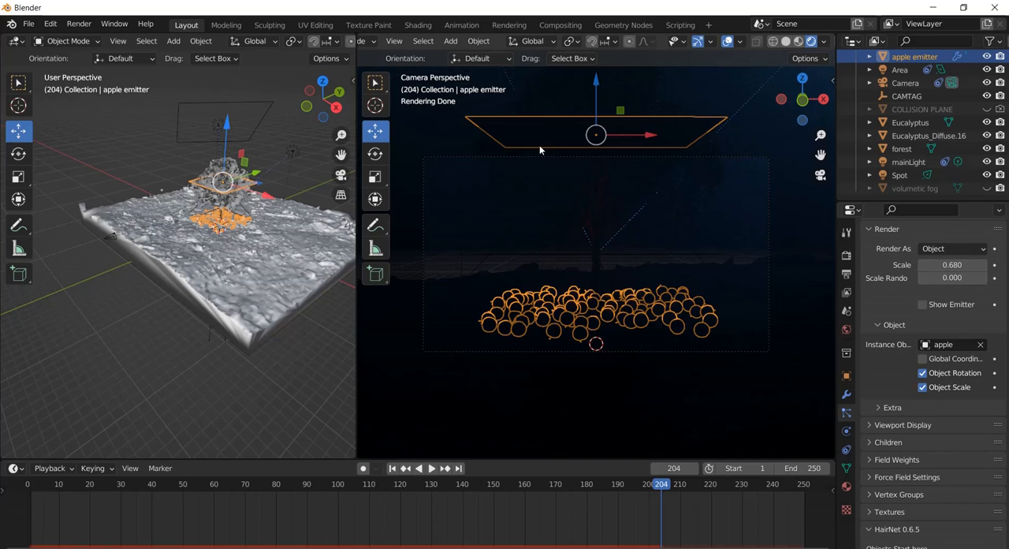
pyautogui.click(868, 426)
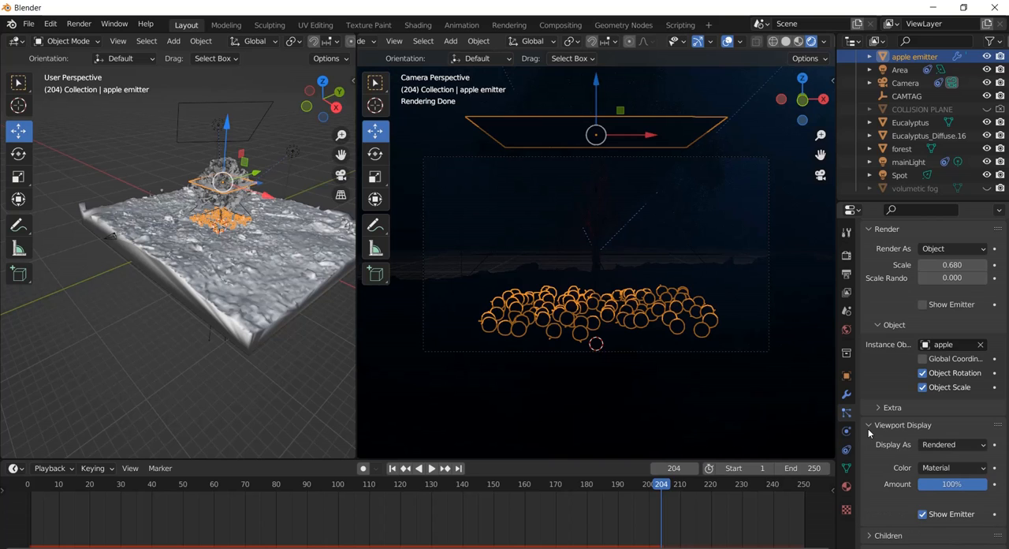
pyautogui.click(981, 446)
# Return the camera view to solid shading and render the current frame as an image.
pyautogui.click(786, 42)
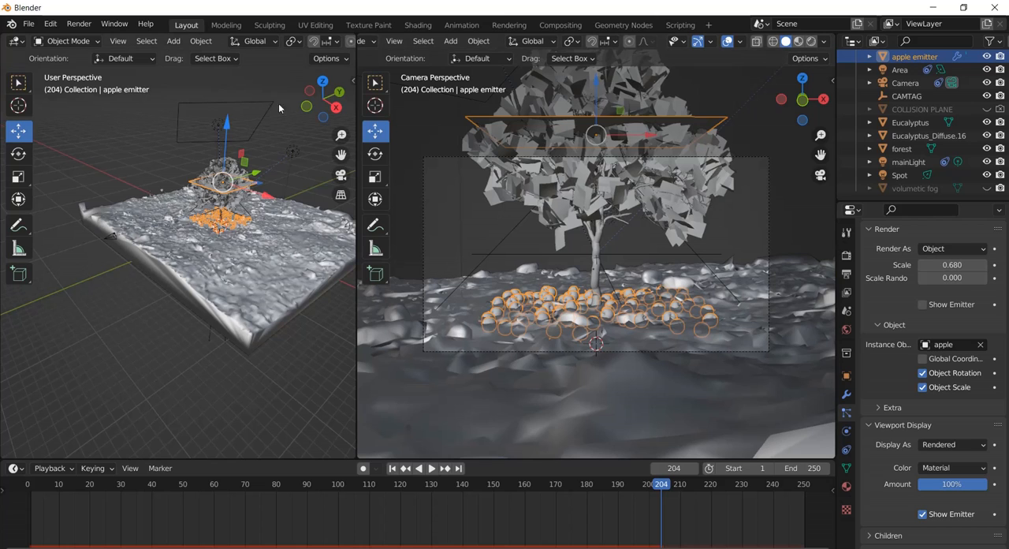
pyautogui.click(90, 27)
pyautogui.click(95, 39)
# Examine the light settings of the spot light and the area light.
pyautogui.click(509, 231)
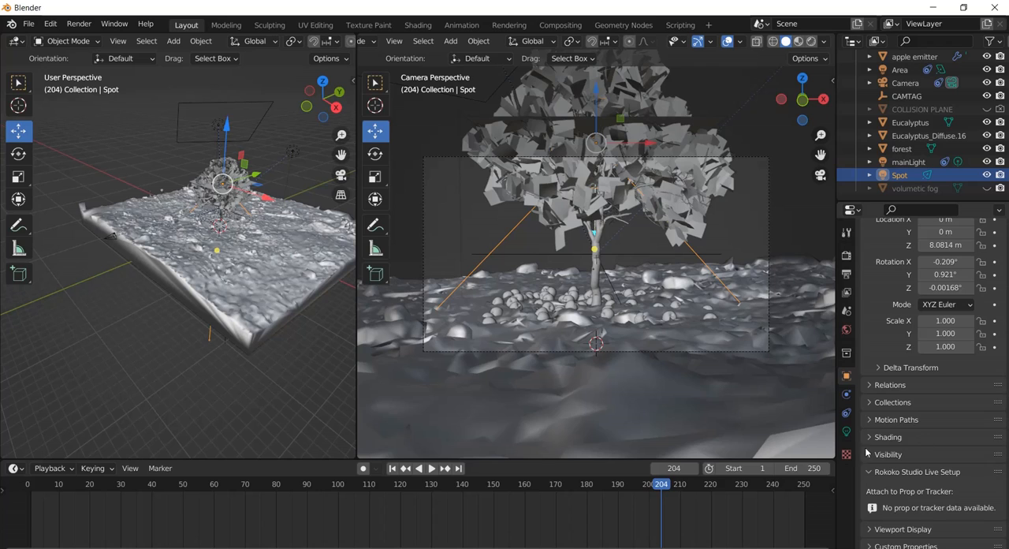
pyautogui.click(848, 433)
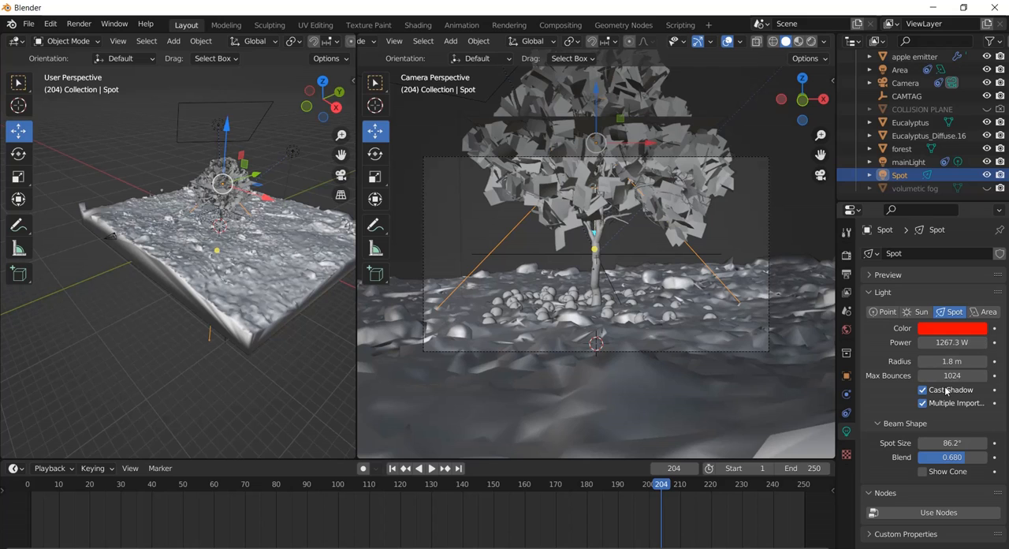
pyautogui.click(907, 69)
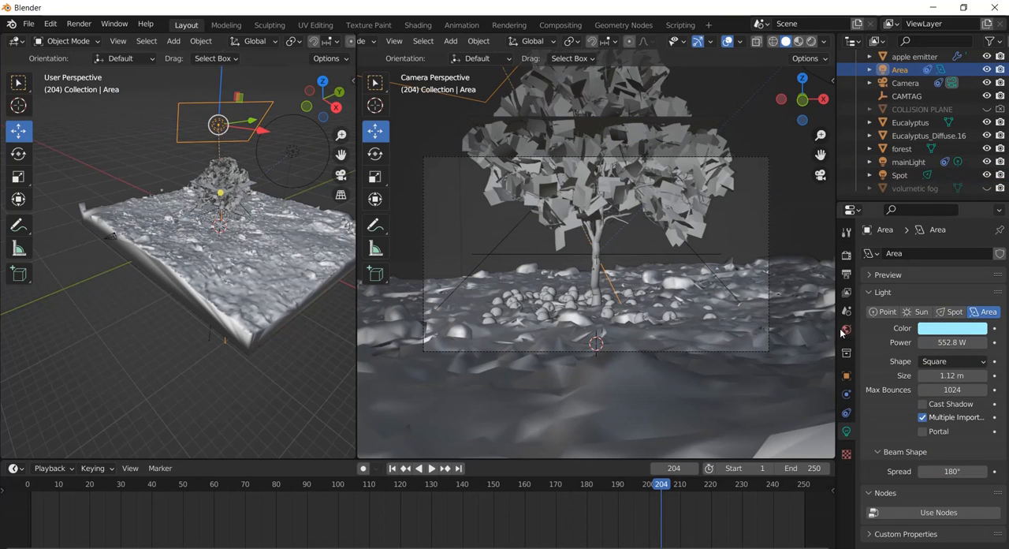
# Preview the camera view in rendered shading and set the world's Principled Volume density to 0.06.
pyautogui.click(847, 330)
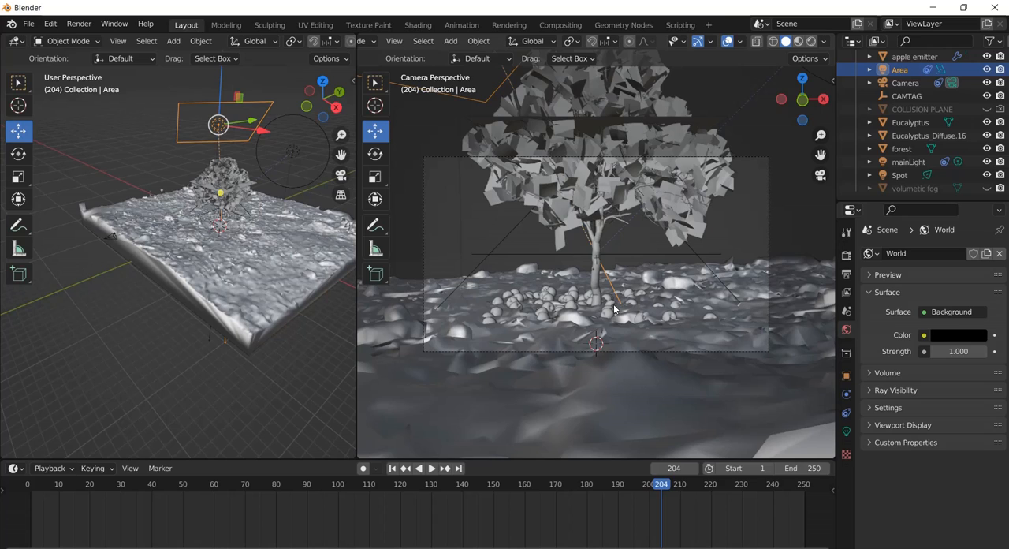
pyautogui.click(812, 44)
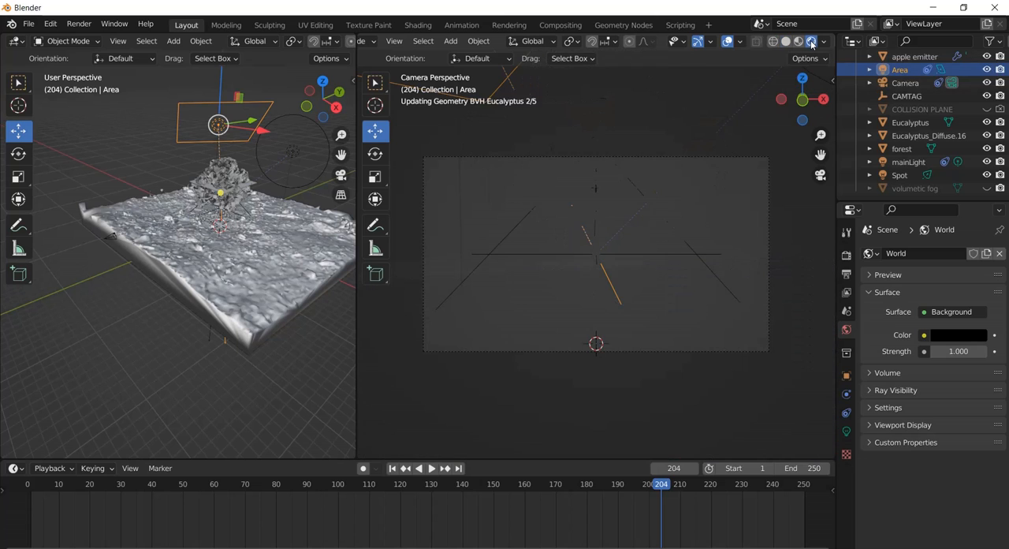
pyautogui.click(867, 373)
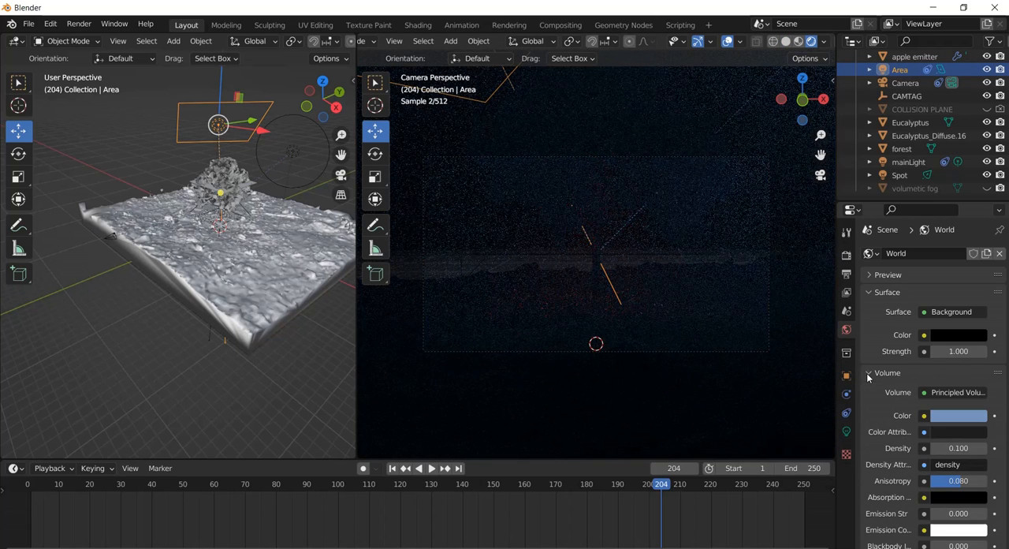
pyautogui.click(959, 448)
pyautogui.write('0.1')
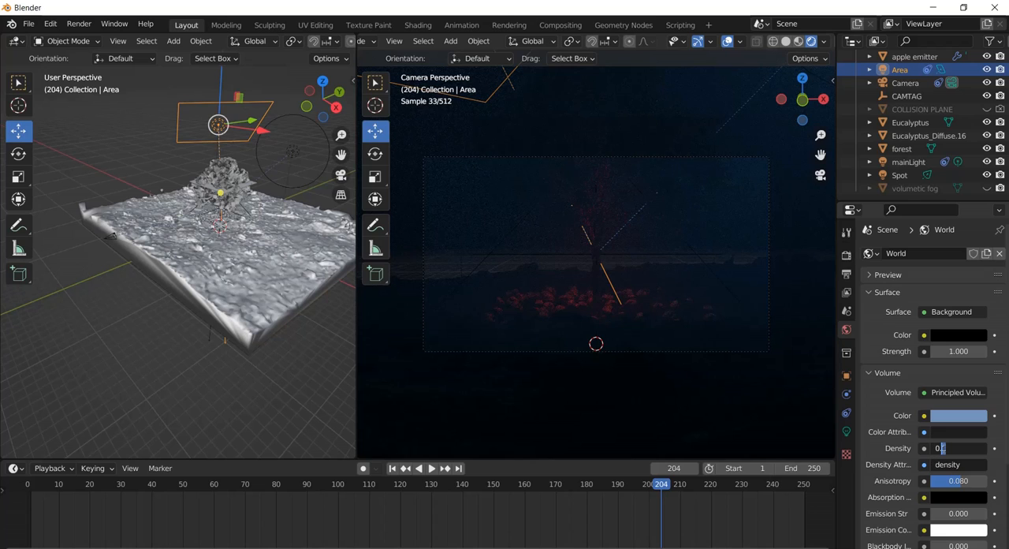
pyautogui.moveTo(946, 448); pyautogui.dragTo(942, 448)
pyautogui.write('06')
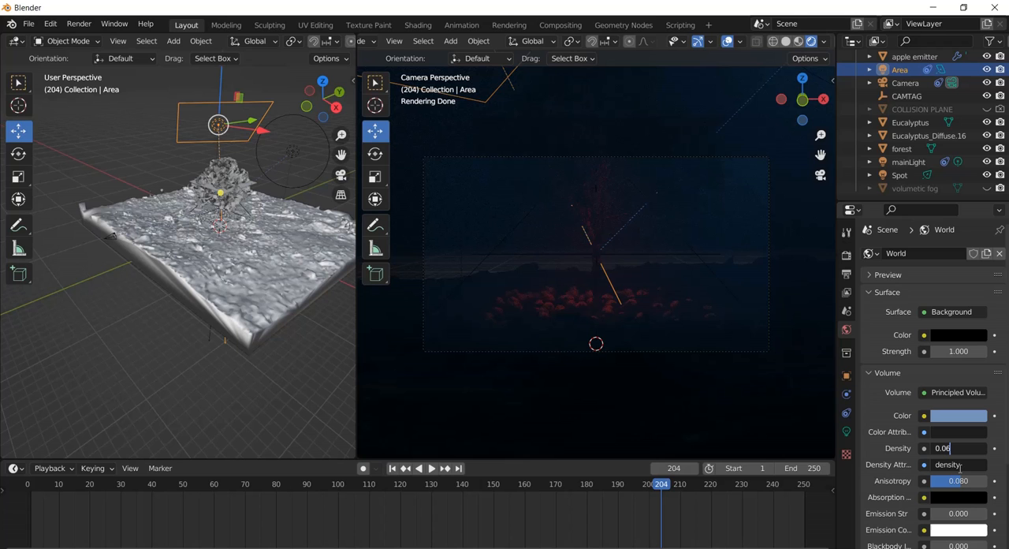
pyautogui.press('Return')
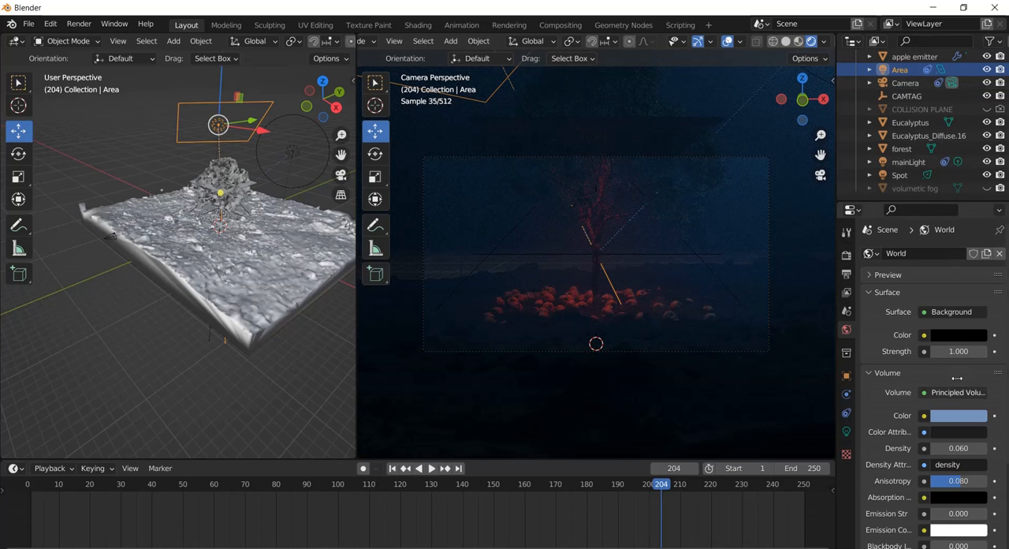
# Enable Cast Shadow on the area light and raise its power to 936.3 W.
pyautogui.click(846, 431)
pyautogui.click(922, 403)
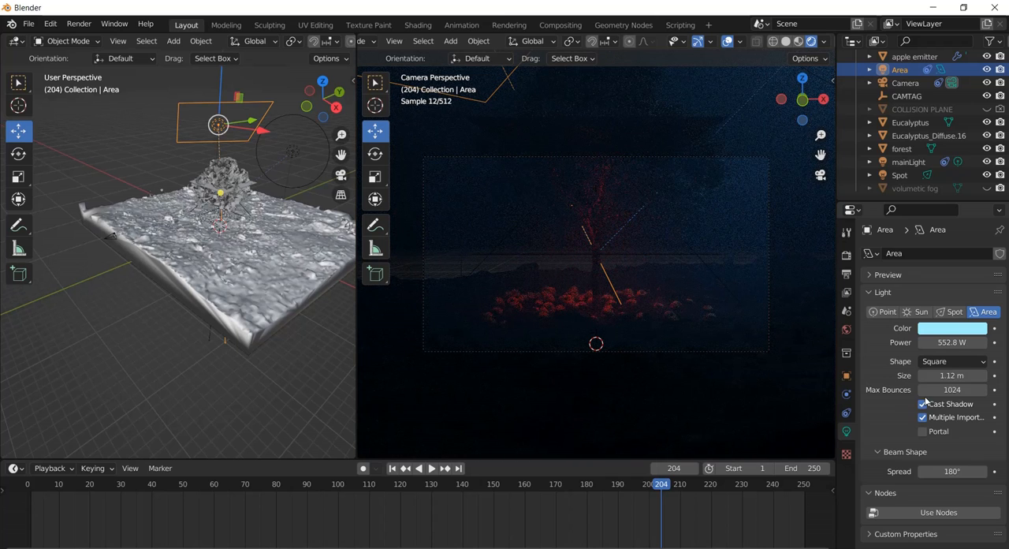
pyautogui.click(909, 162)
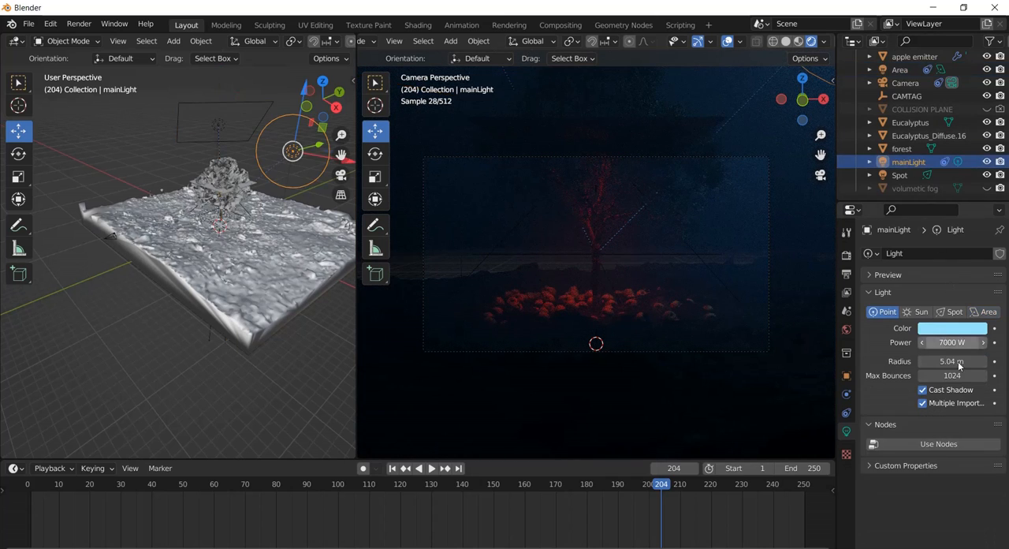
pyautogui.click(899, 69)
pyautogui.moveTo(935, 342); pyautogui.dragTo(948, 342)
pyautogui.moveTo(351, 282); pyautogui.dragTo(950, 274)
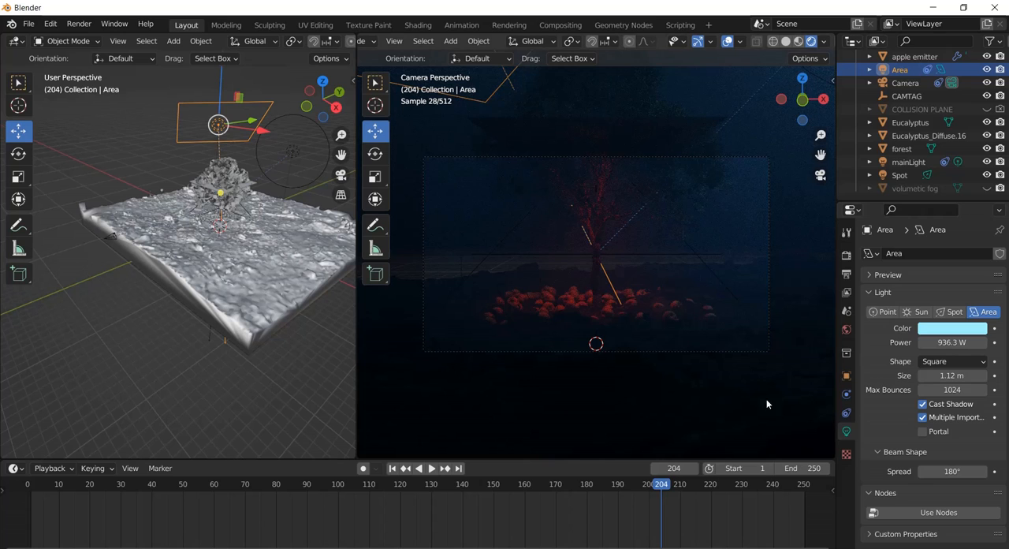
# Switch the camera view back to solid shading, render frame 204 as an image, and close the render.
pyautogui.click(786, 41)
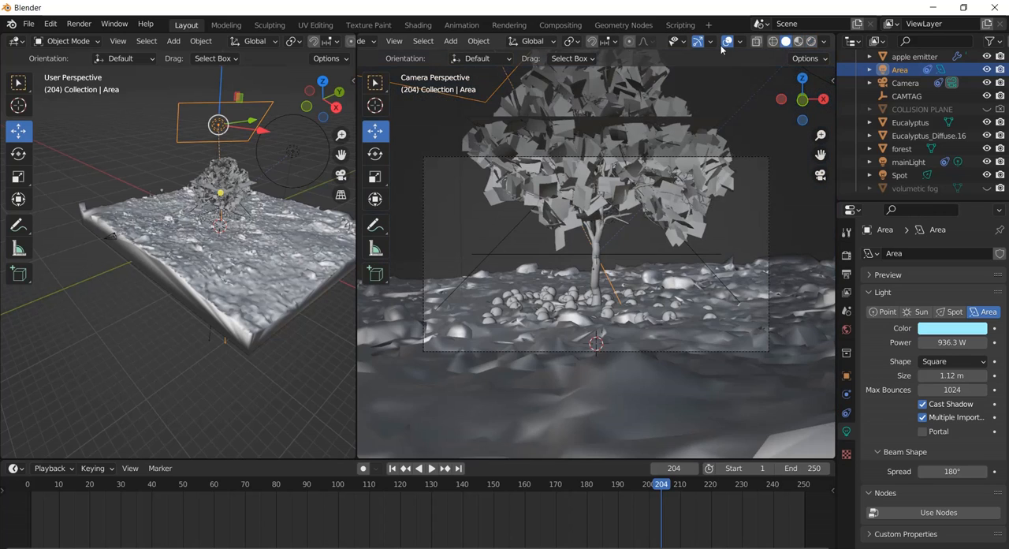
pyautogui.click(73, 24)
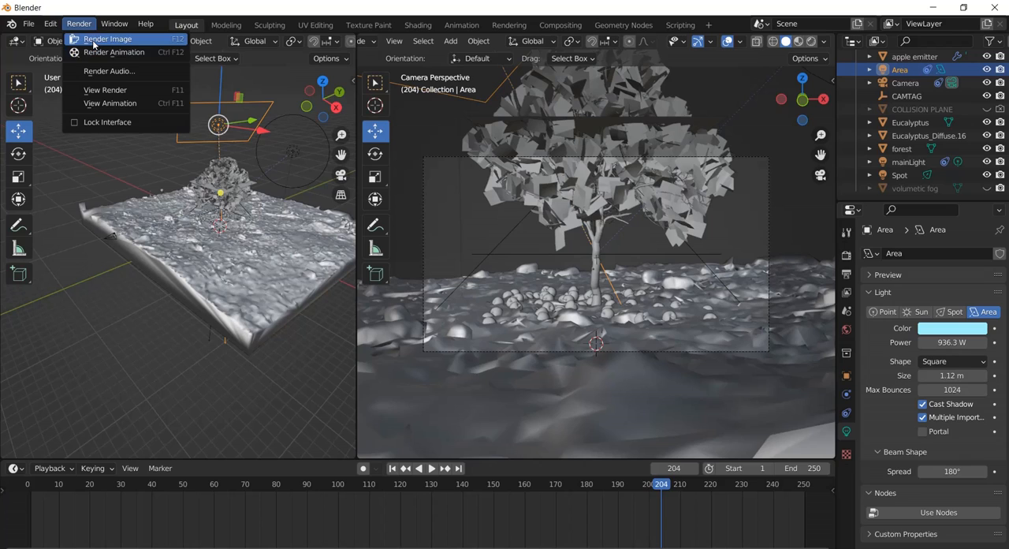
pyautogui.click(95, 38)
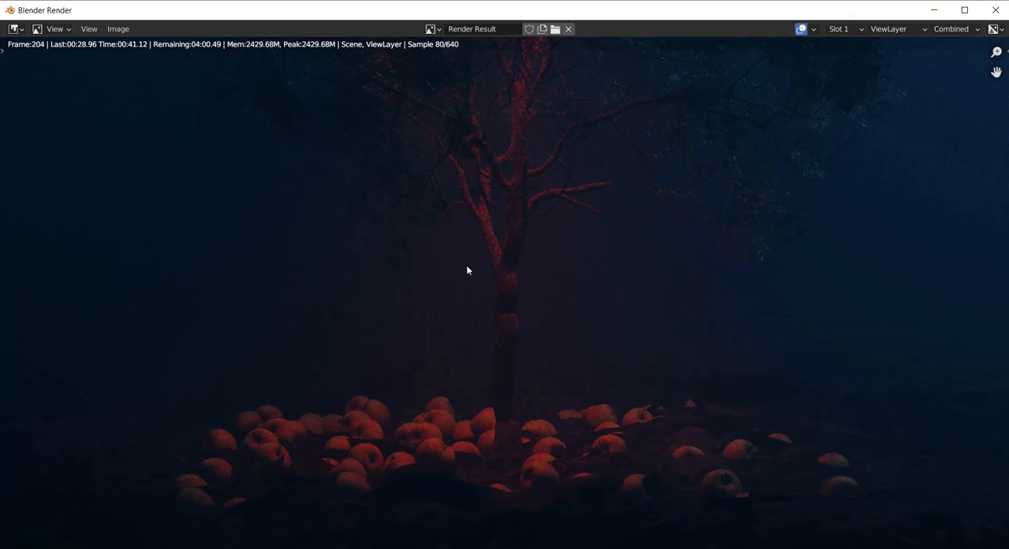
pyautogui.press('Escape')
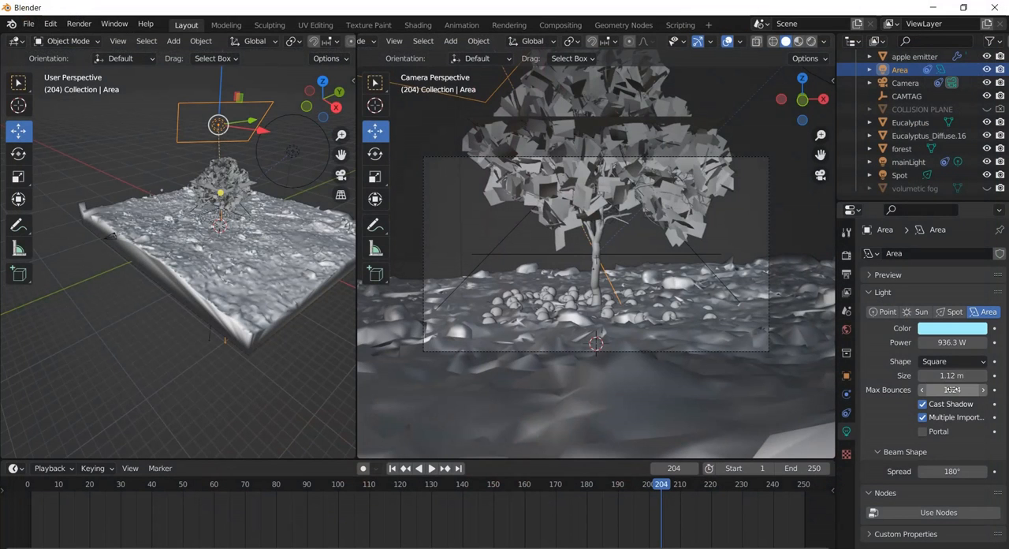
# Set the density of the world's Principled Volume to 0.04.
pyautogui.click(846, 331)
pyautogui.click(955, 447)
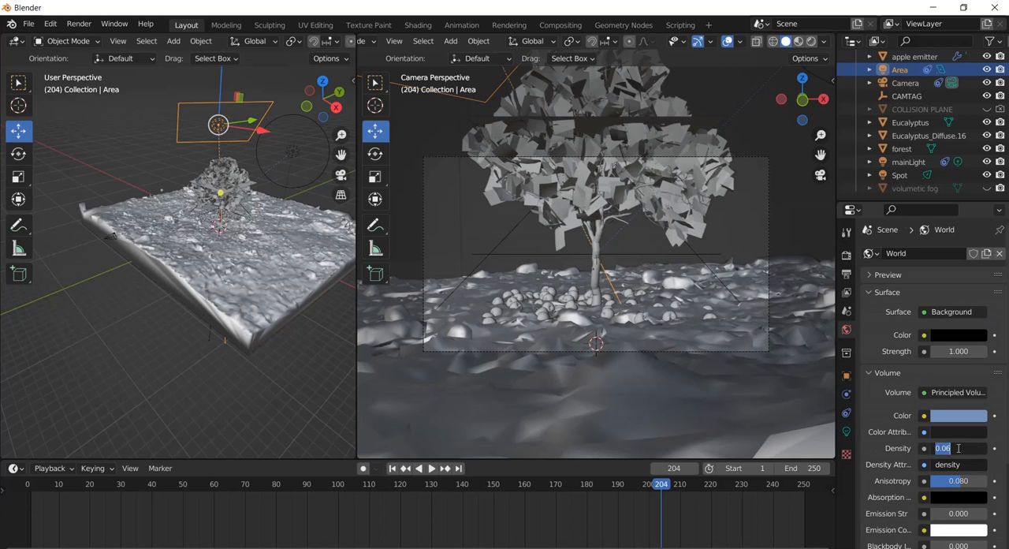
pyautogui.click(950, 448)
pyautogui.moveTo(950, 448); pyautogui.dragTo(945, 448)
pyautogui.write('40')
pyautogui.press('Return')
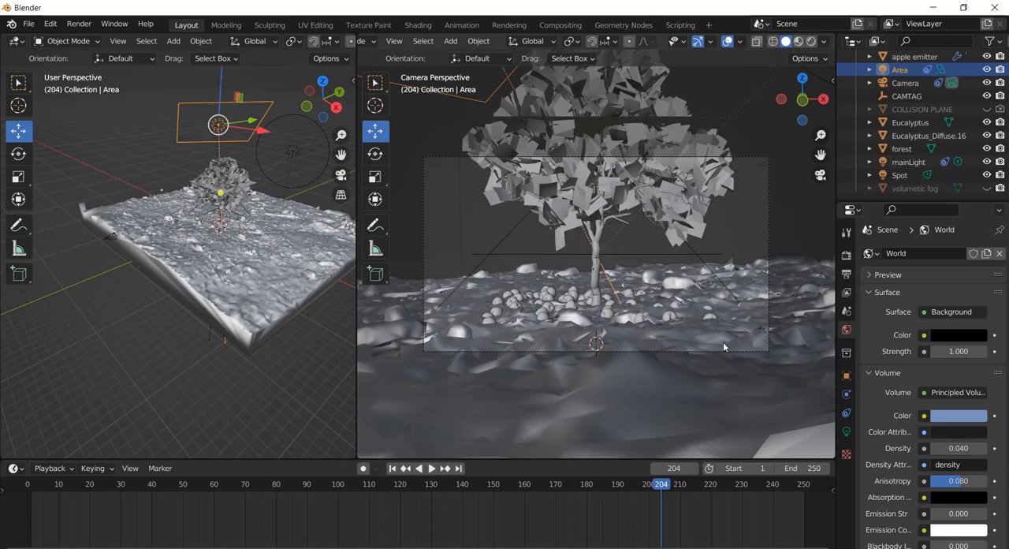
# Render frame 204 again to check the fog and lighting, then close the render.
pyautogui.click(79, 24)
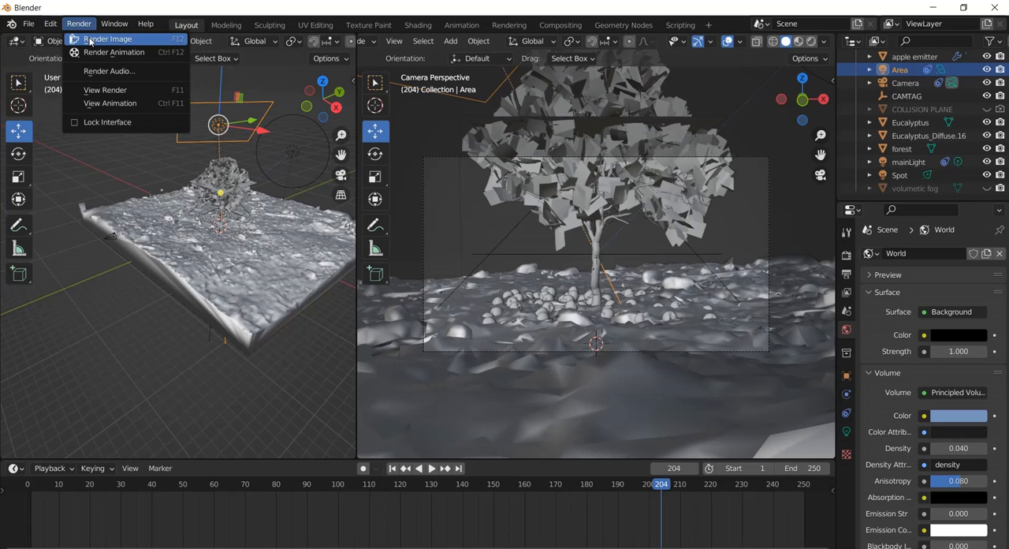
pyautogui.click(91, 39)
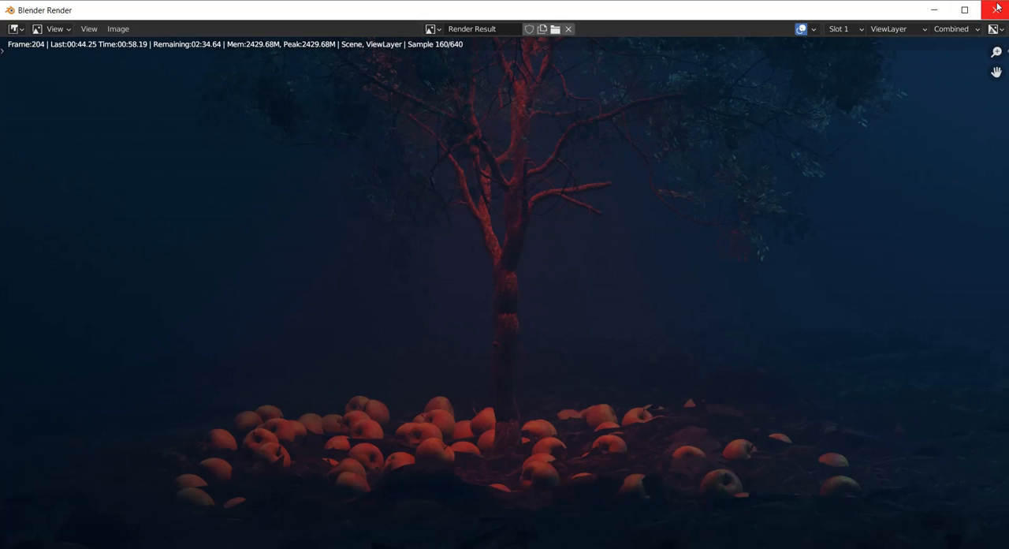
pyautogui.press('Escape')
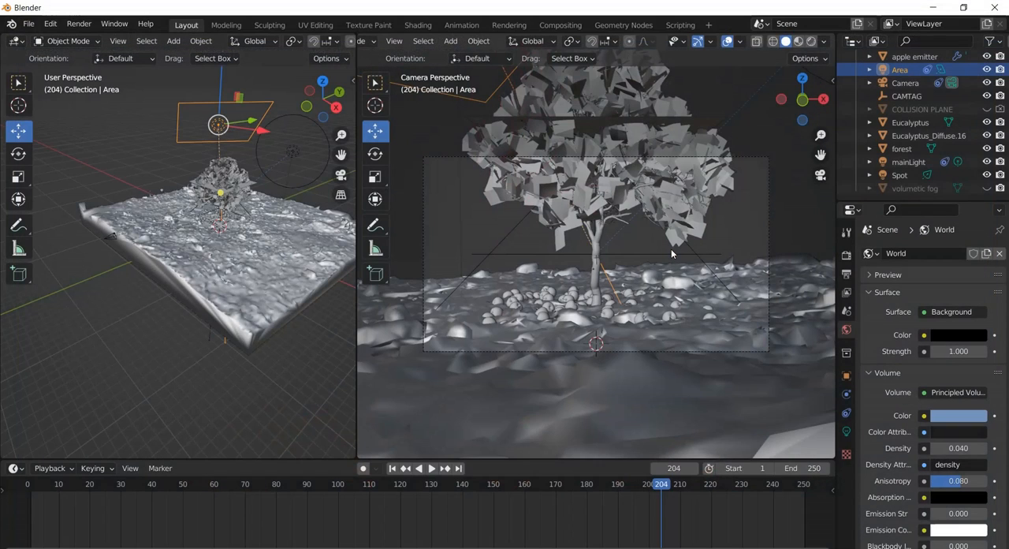